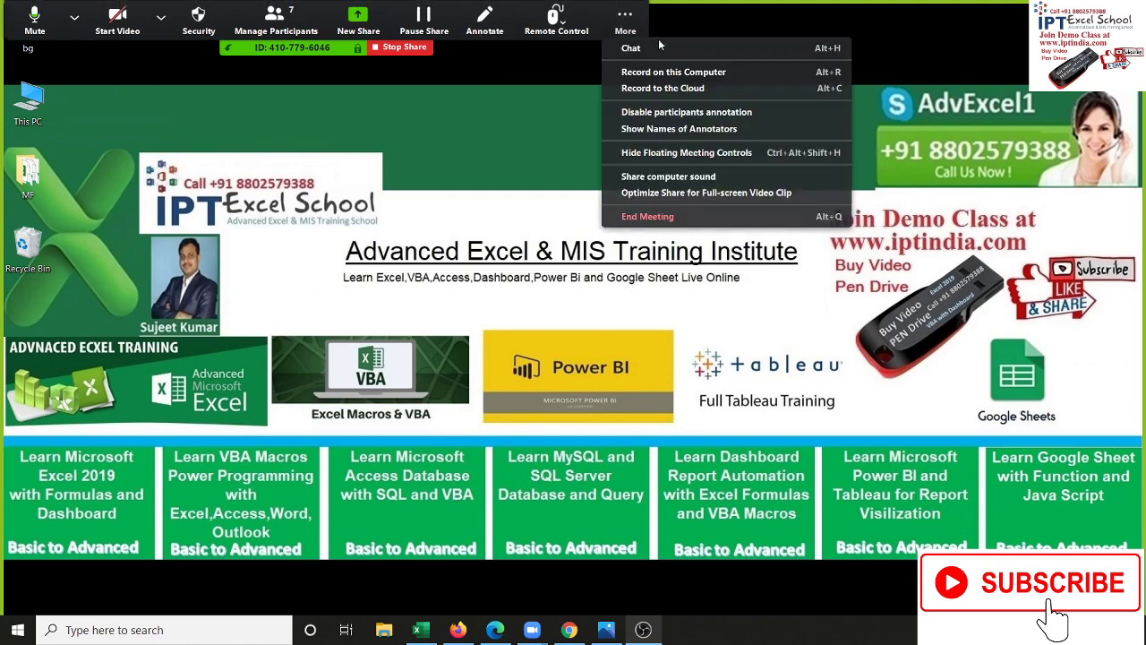
Start Zoom local recording, open the recent Dashboard -1 workbook and show Sheet1's data table
click(667, 72)
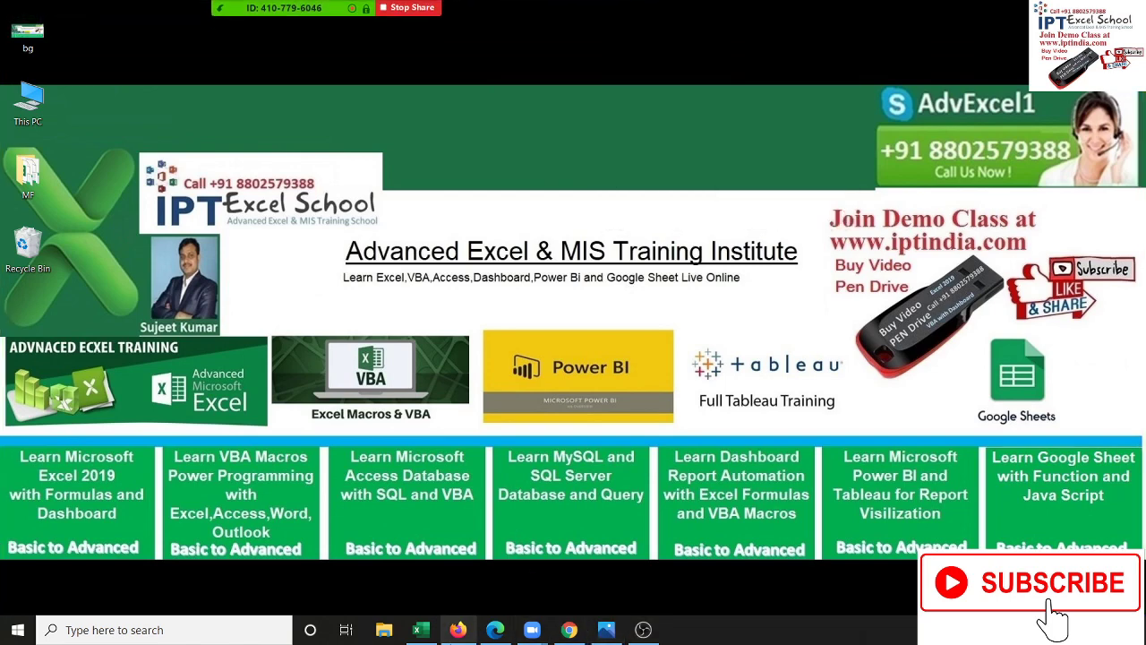
click(417, 630)
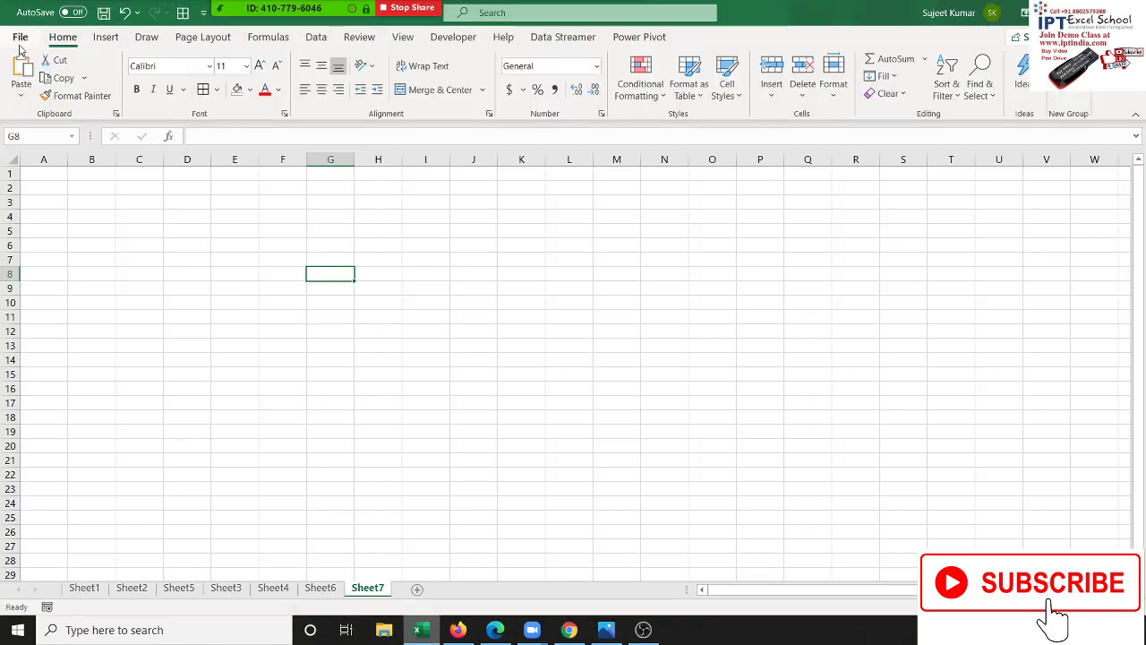
click(20, 38)
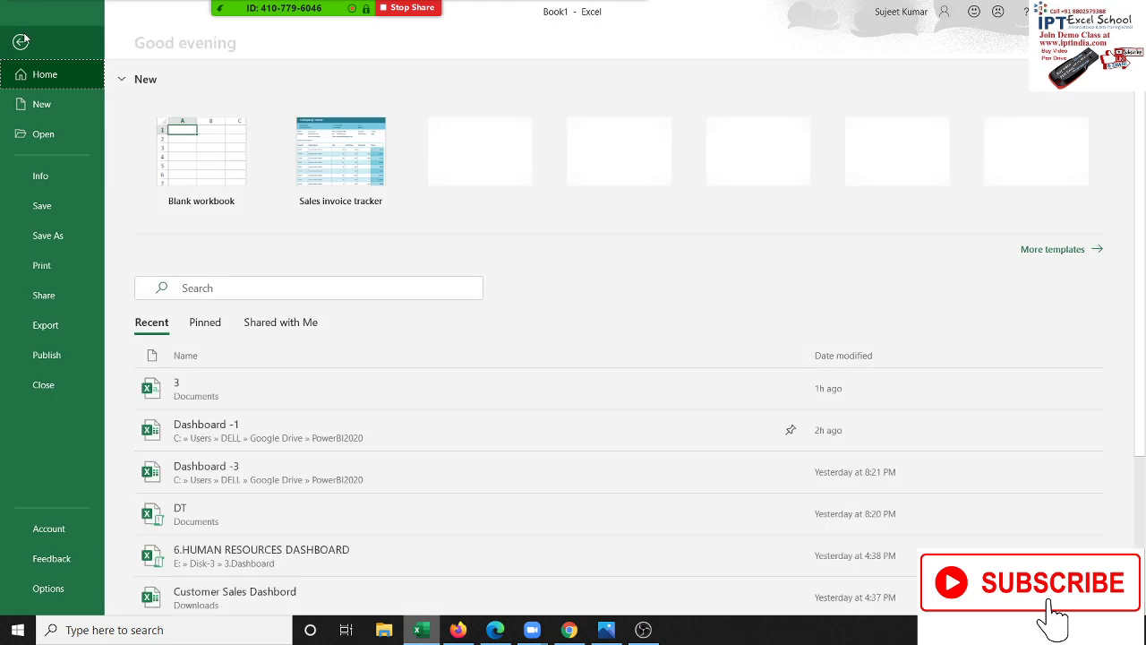
click(64, 143)
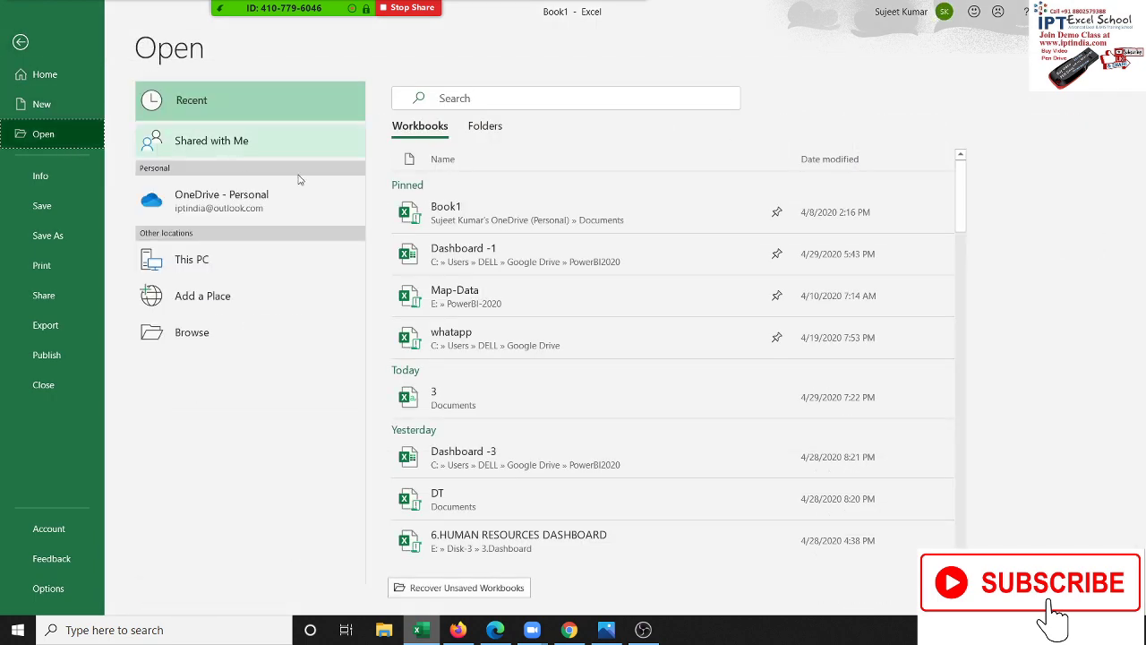
click(458, 252)
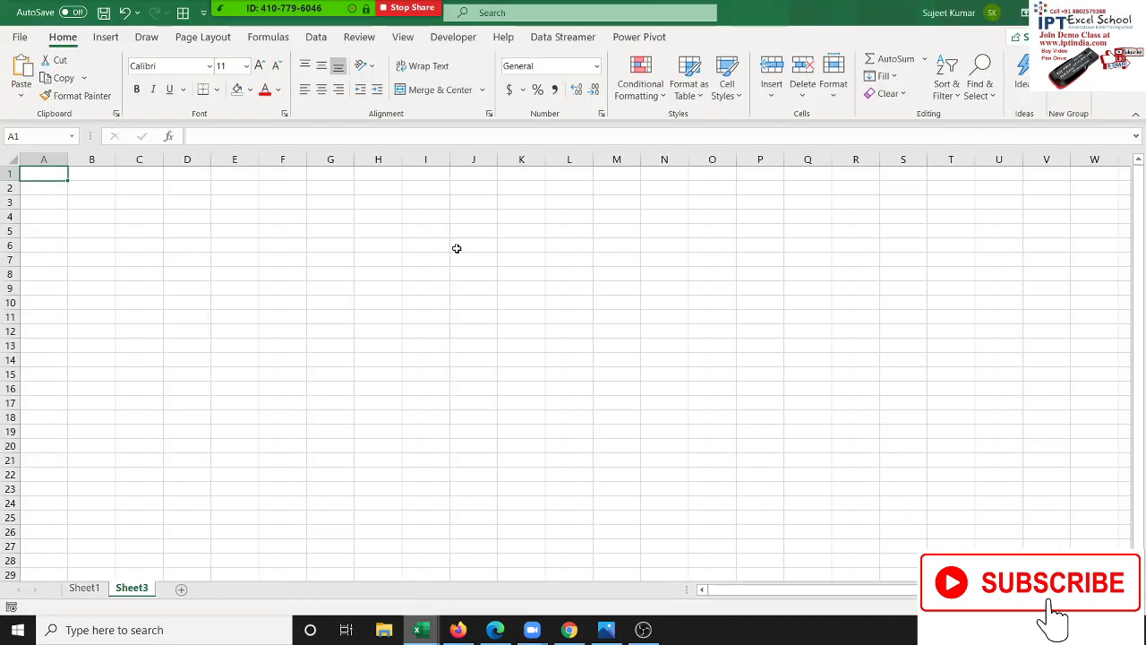
click(86, 589)
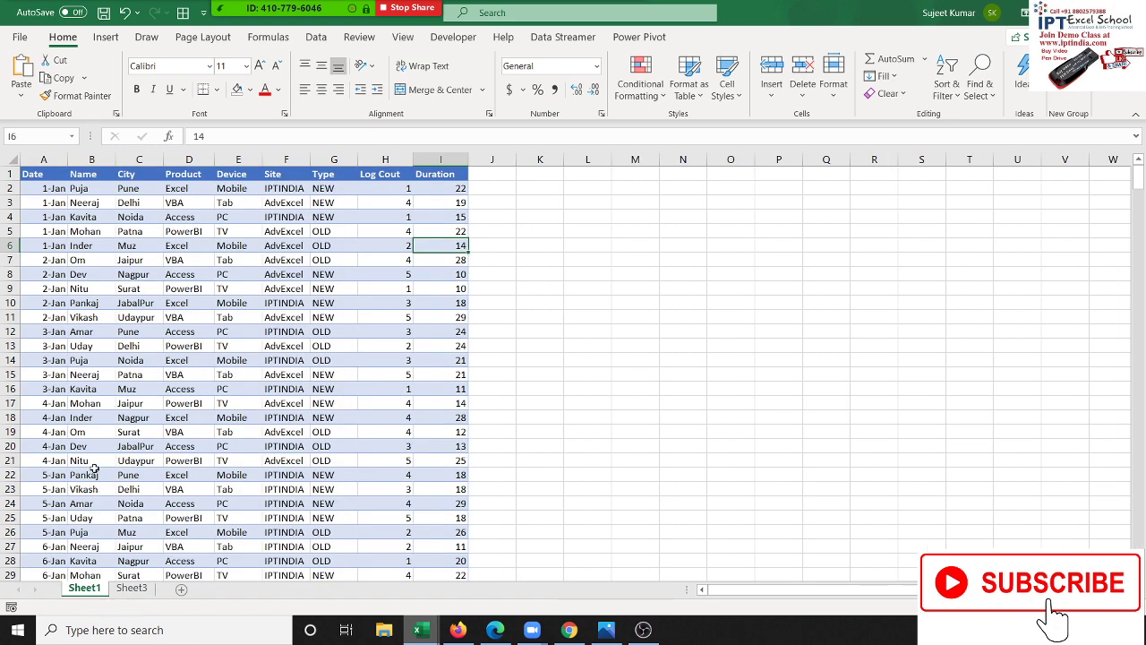
Grant Allow Record to the first three participants in Zoom's participants list
click(158, 244)
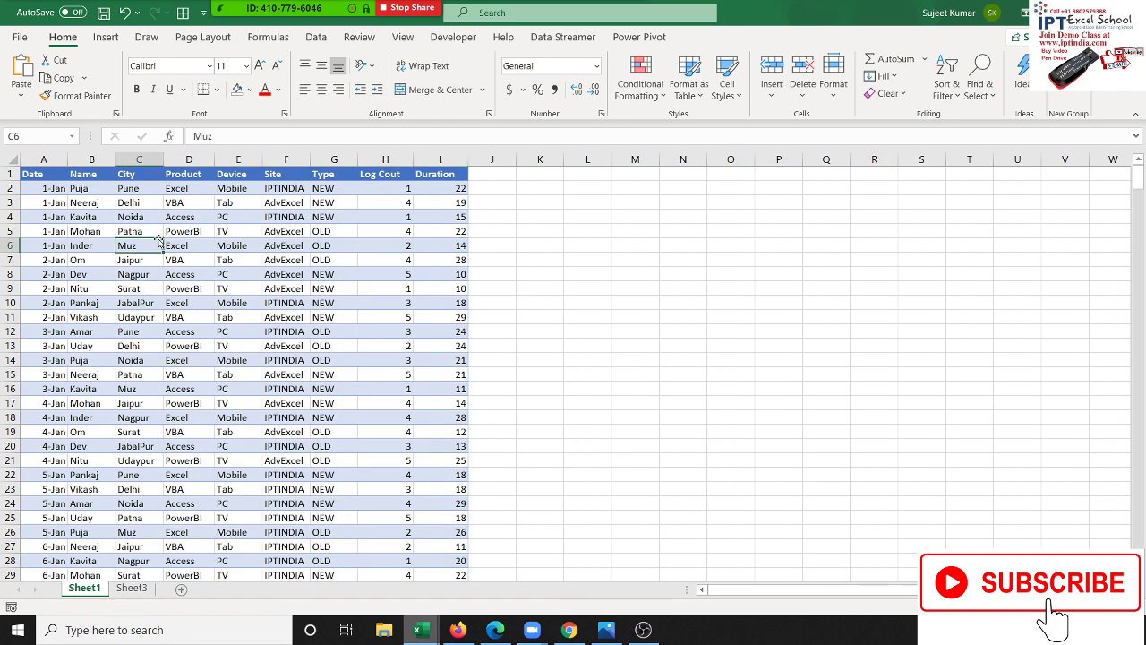
click(277, 16)
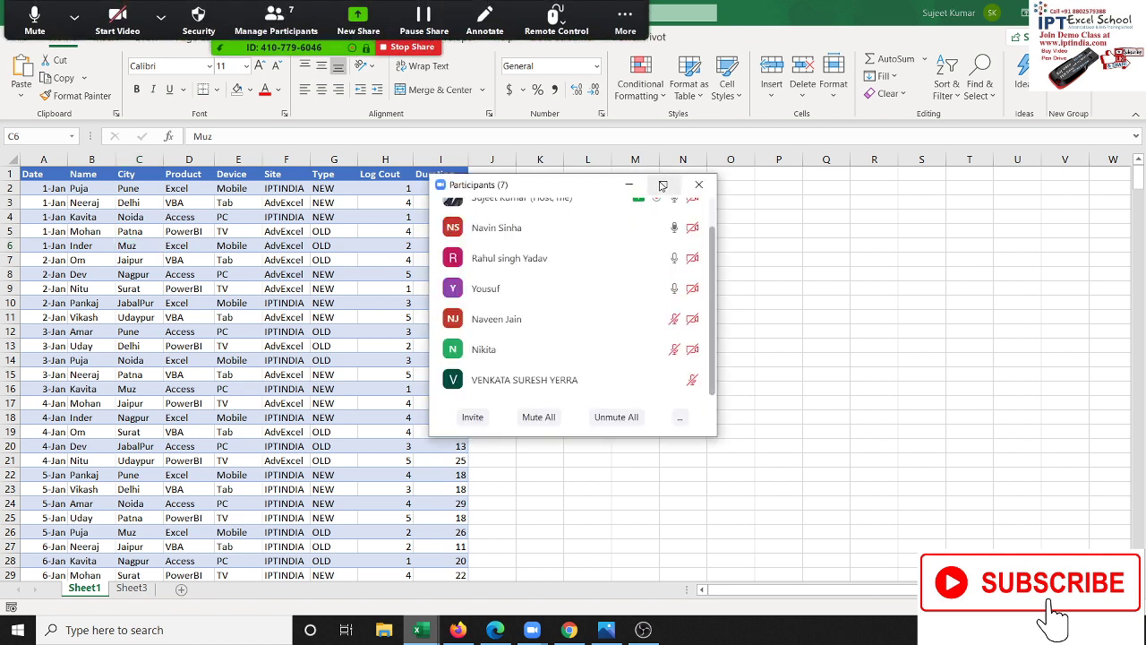
scroll(688, 242, up, 1)
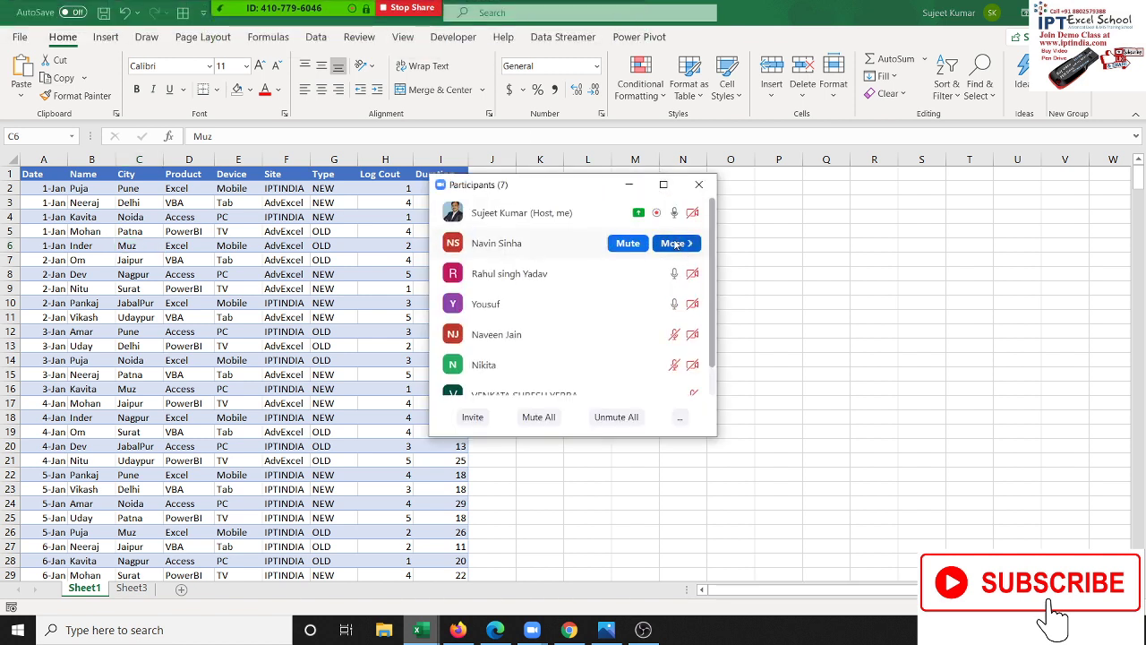
click(678, 243)
click(766, 306)
click(676, 273)
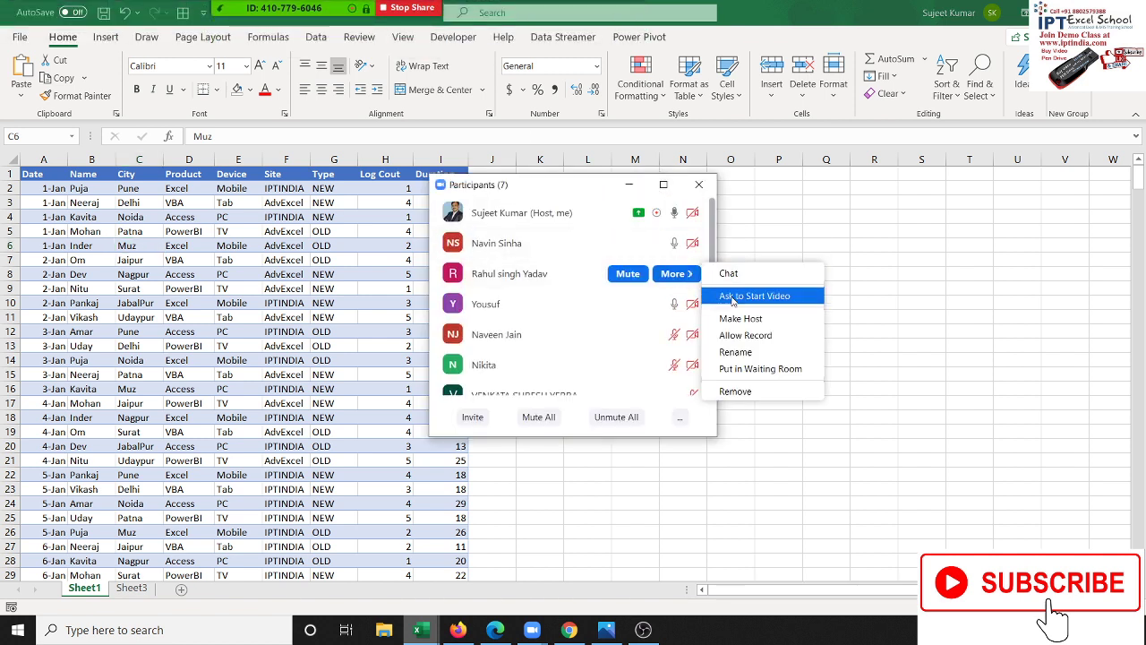
click(716, 327)
click(676, 303)
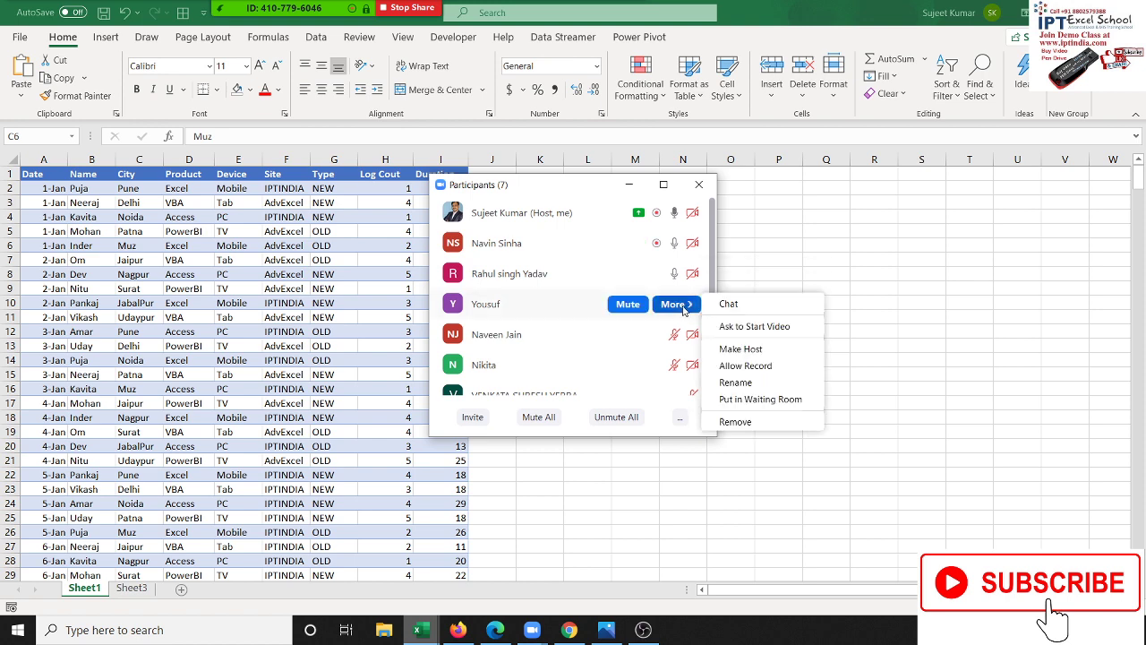
click(761, 366)
Grant Allow Record to the remaining three participants and close the participants list
click(696, 334)
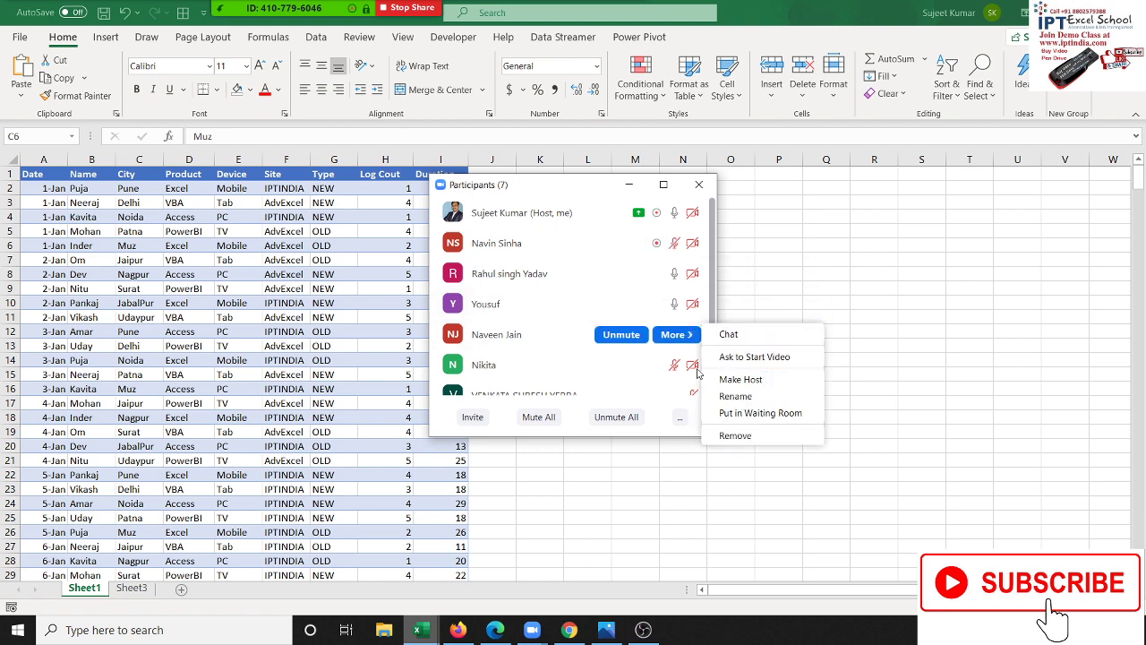
click(695, 369)
click(696, 366)
click(739, 423)
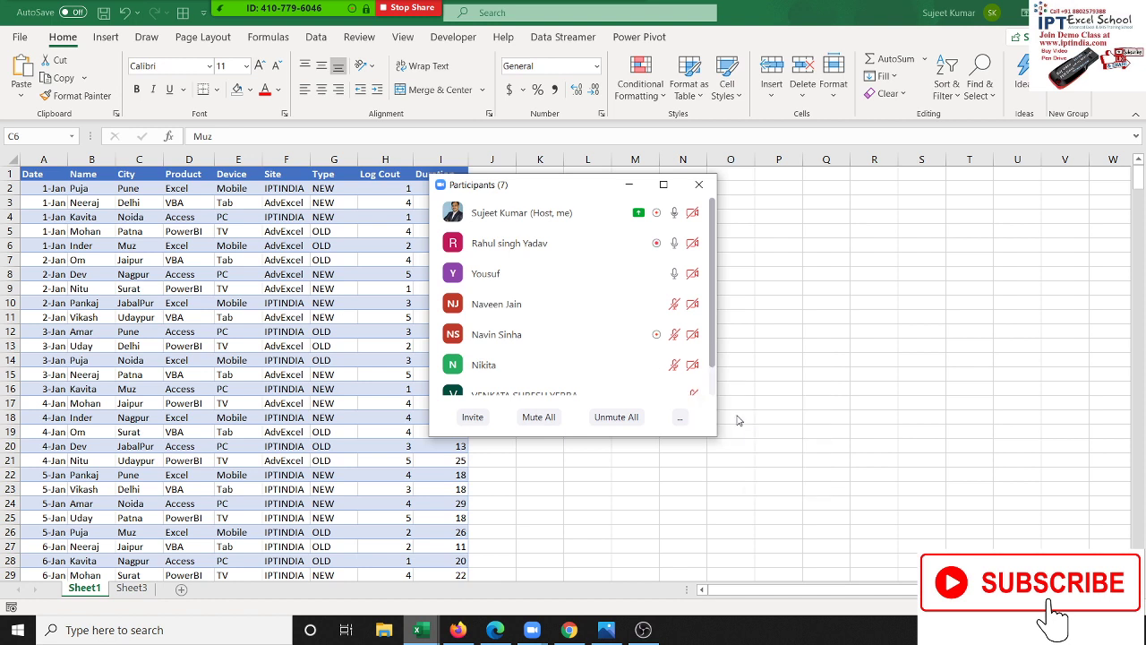
scroll(715, 395, down, 1)
click(676, 380)
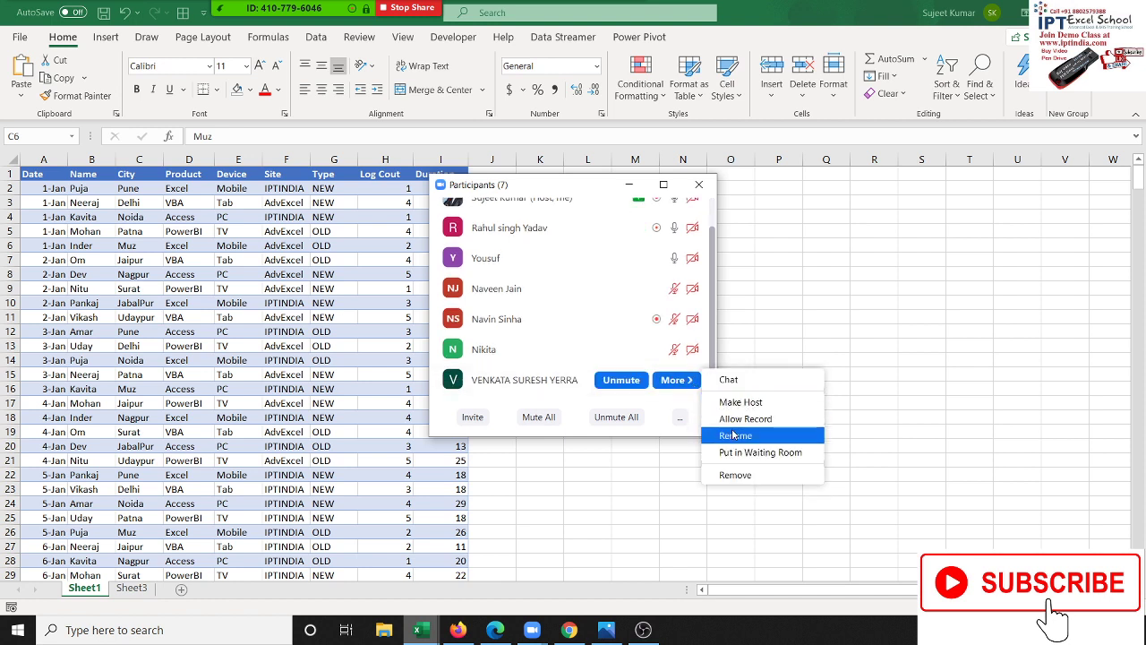
click(736, 423)
click(702, 187)
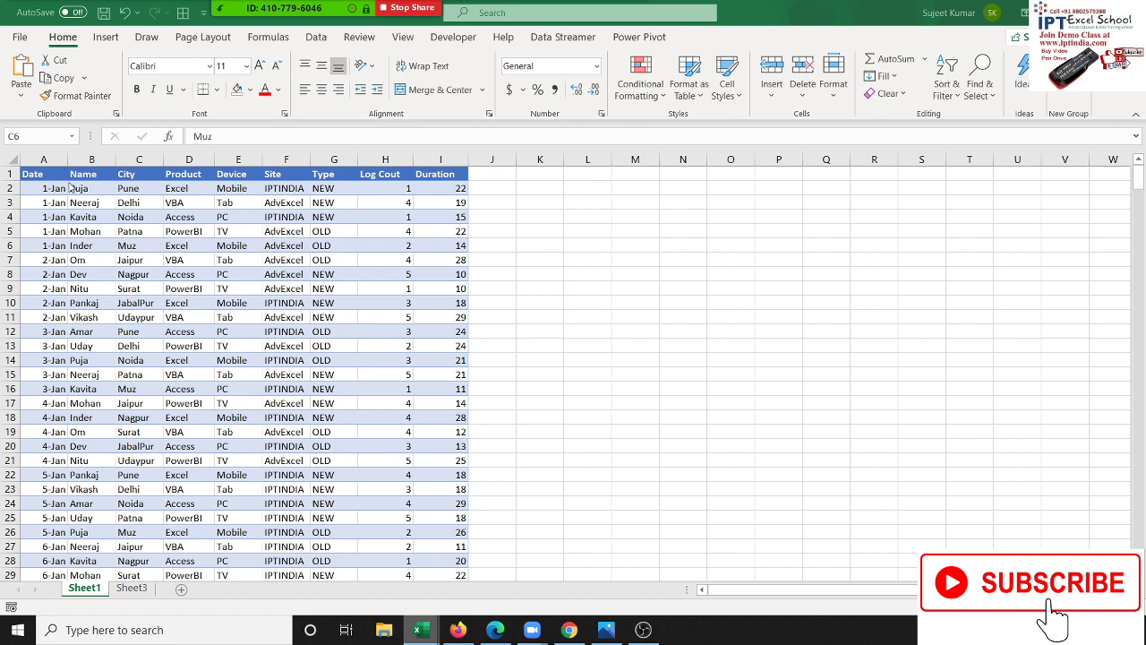
Insert a PivotTable from the Sheet1 data table on a new worksheet
click(33, 172)
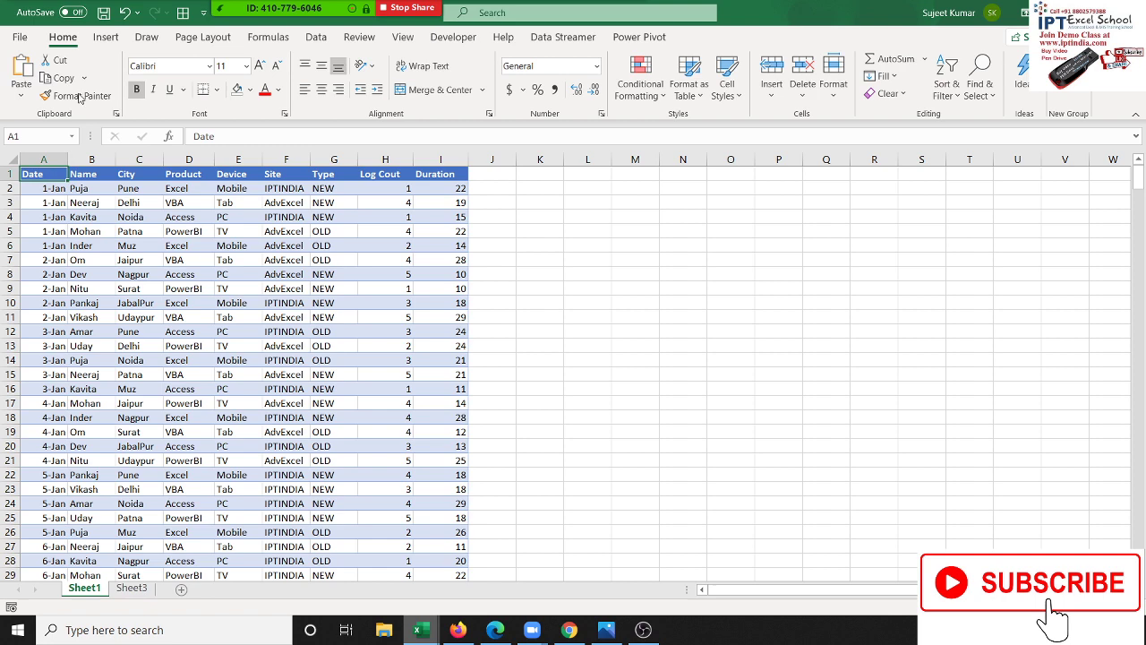
click(106, 41)
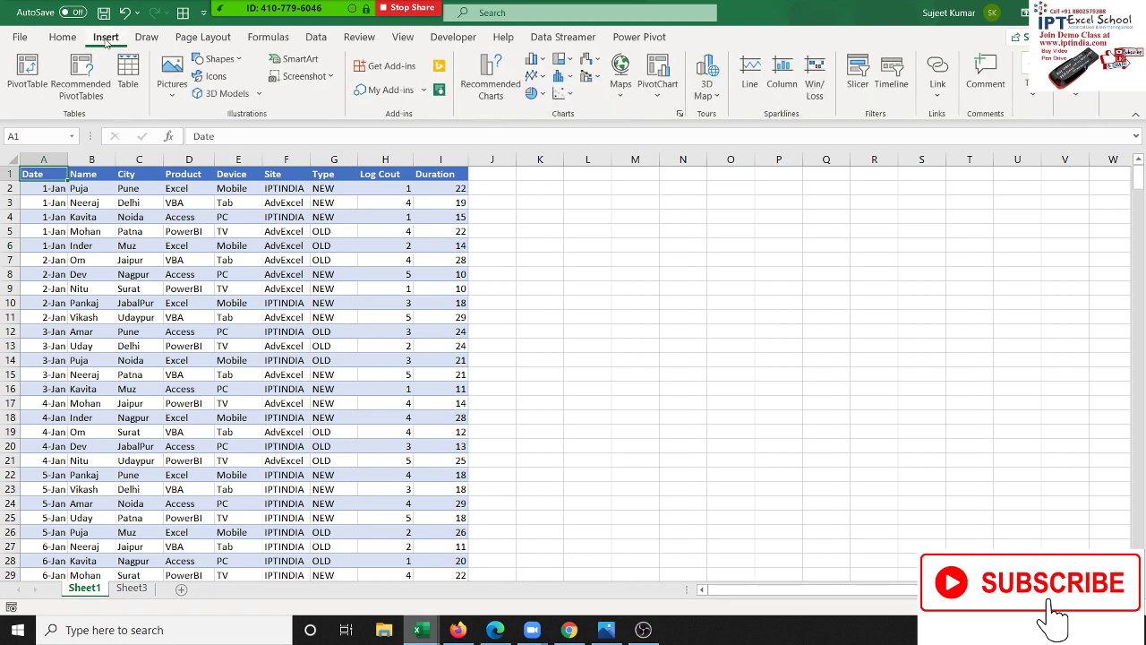
click(34, 65)
click(557, 458)
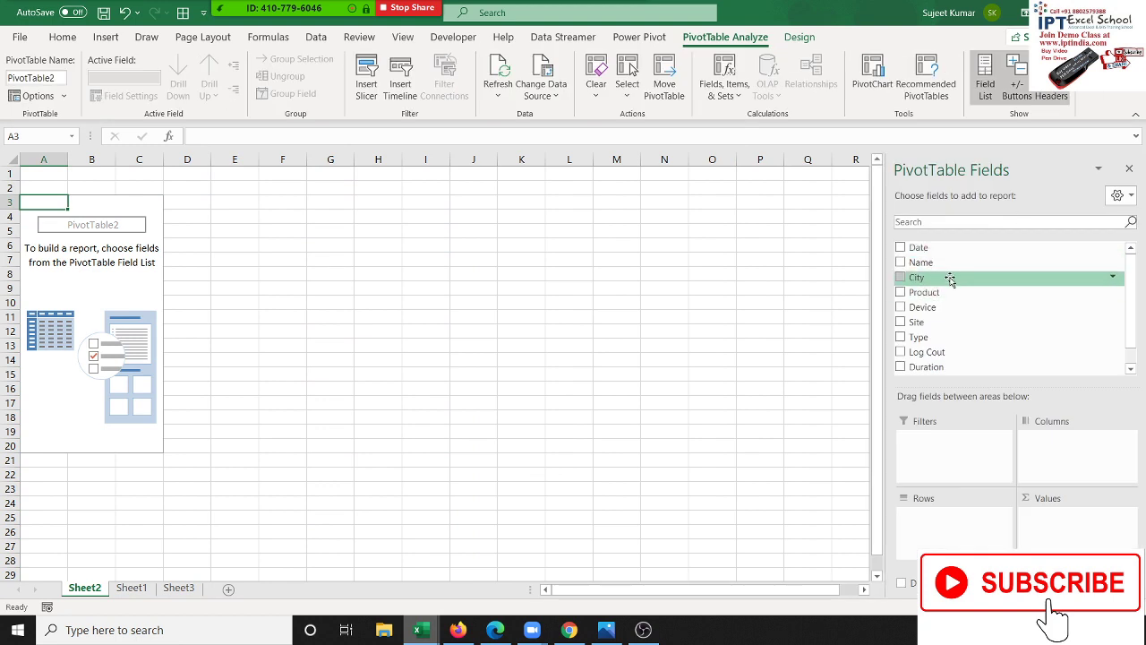
Put Name in Rows and Sum of Log Cout in Values, then copy the twelve names A4:A15
drag(946, 262, 944, 445)
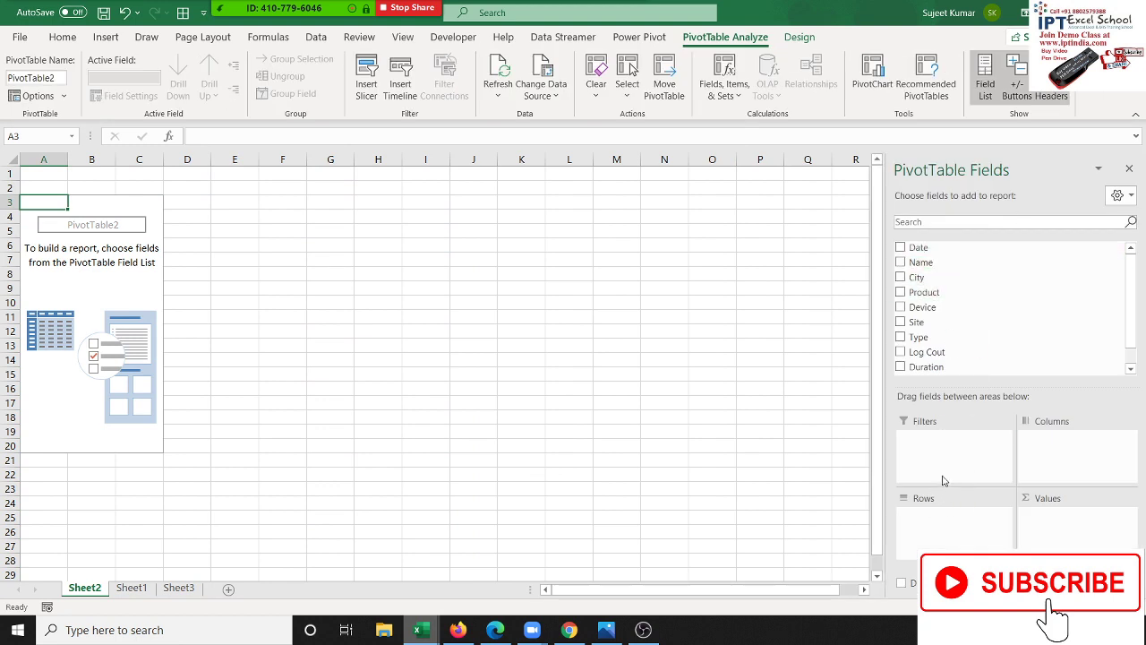
drag(923, 262, 947, 541)
scroll(948, 374, down, 1)
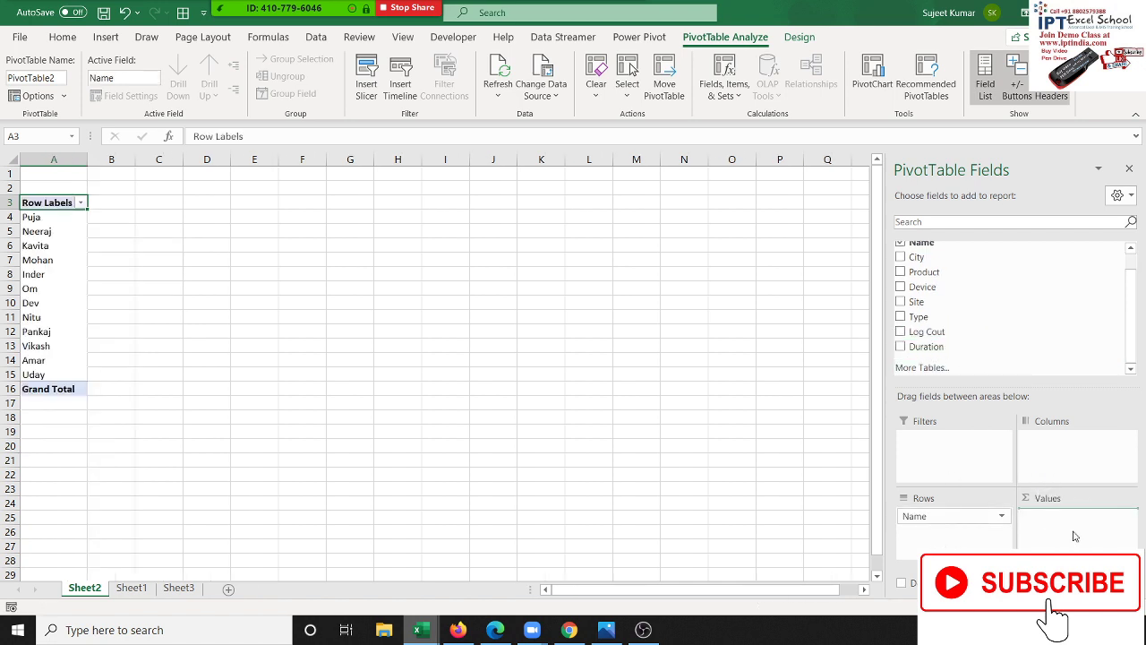
drag(948, 336, 1065, 535)
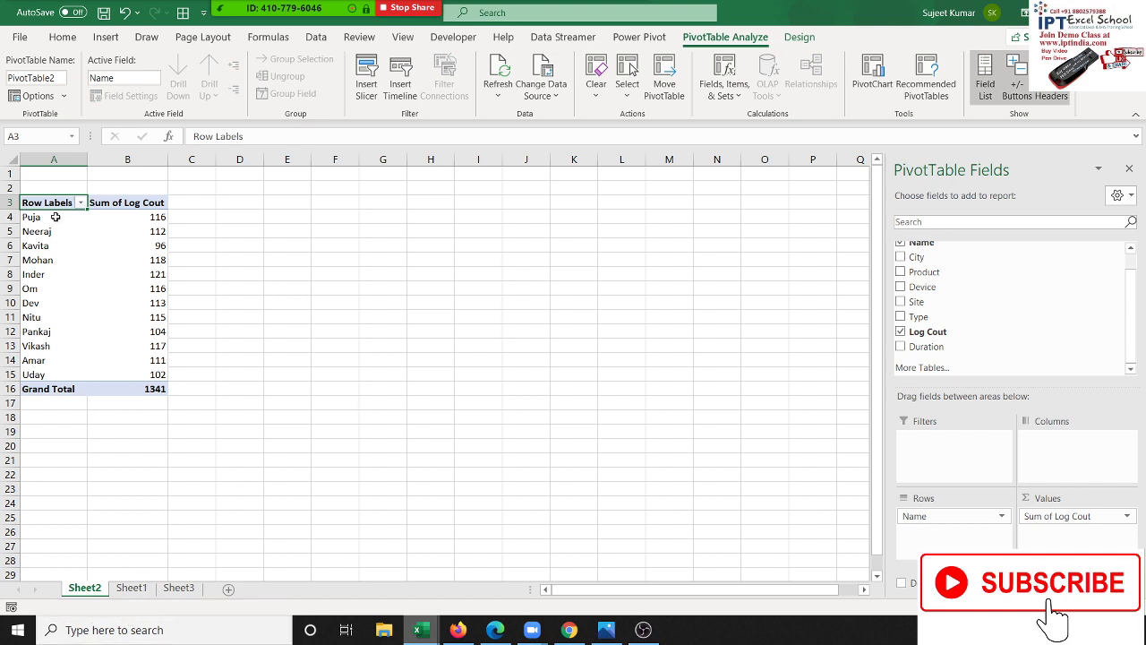
drag(55, 215, 48, 374)
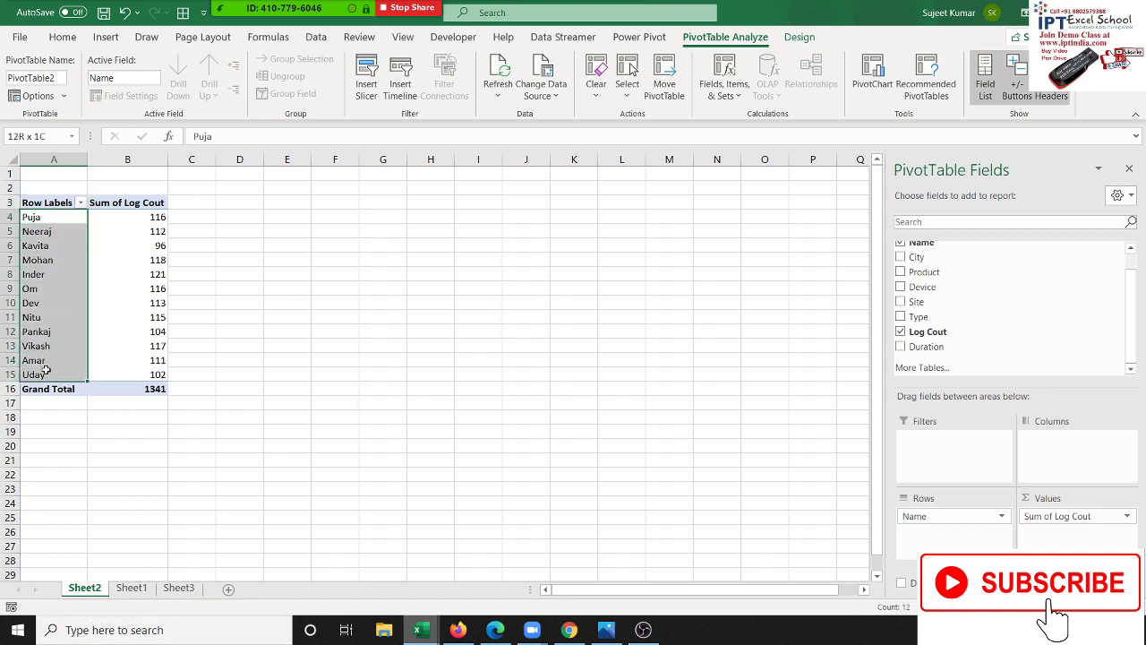
key(ctrl+c)
Paste the twelve names into Sheet3 starting at A6
click(178, 588)
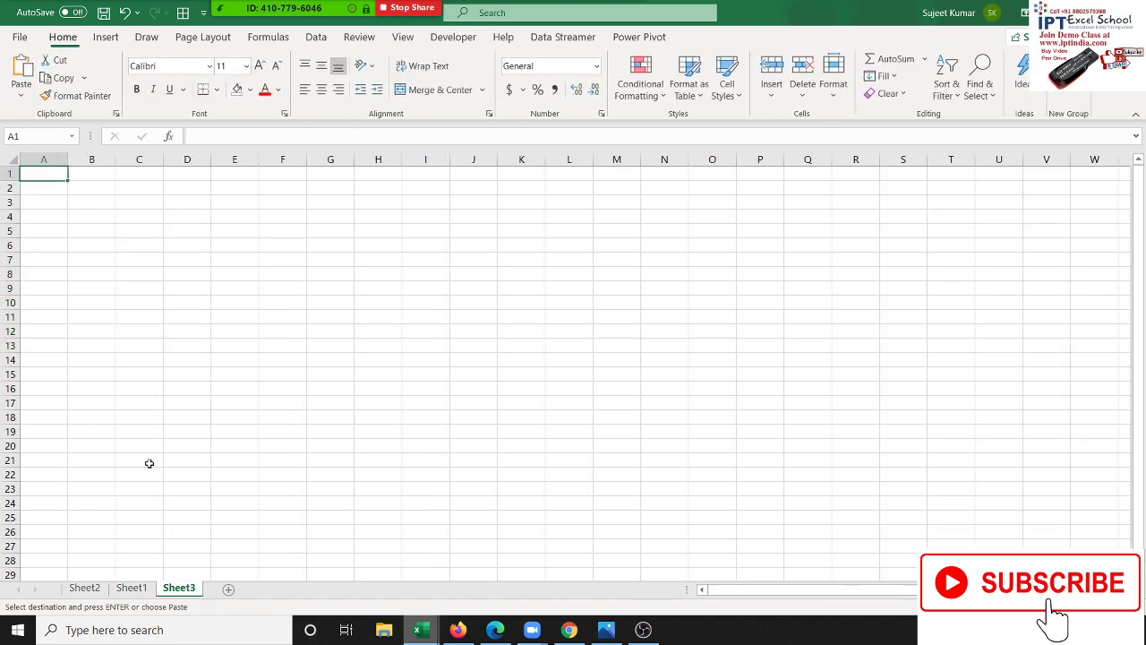
click(63, 249)
key(ctrl+v)
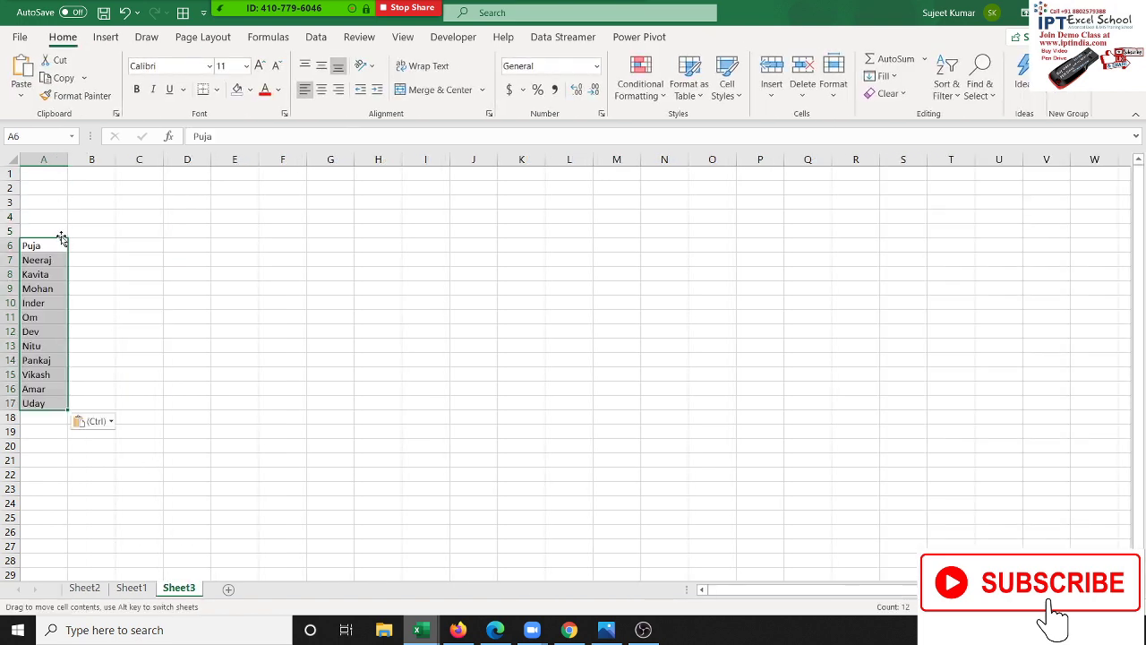
Add Name and Log Count headers in A5 and B5 and widen column B
click(57, 232)
text(Name)
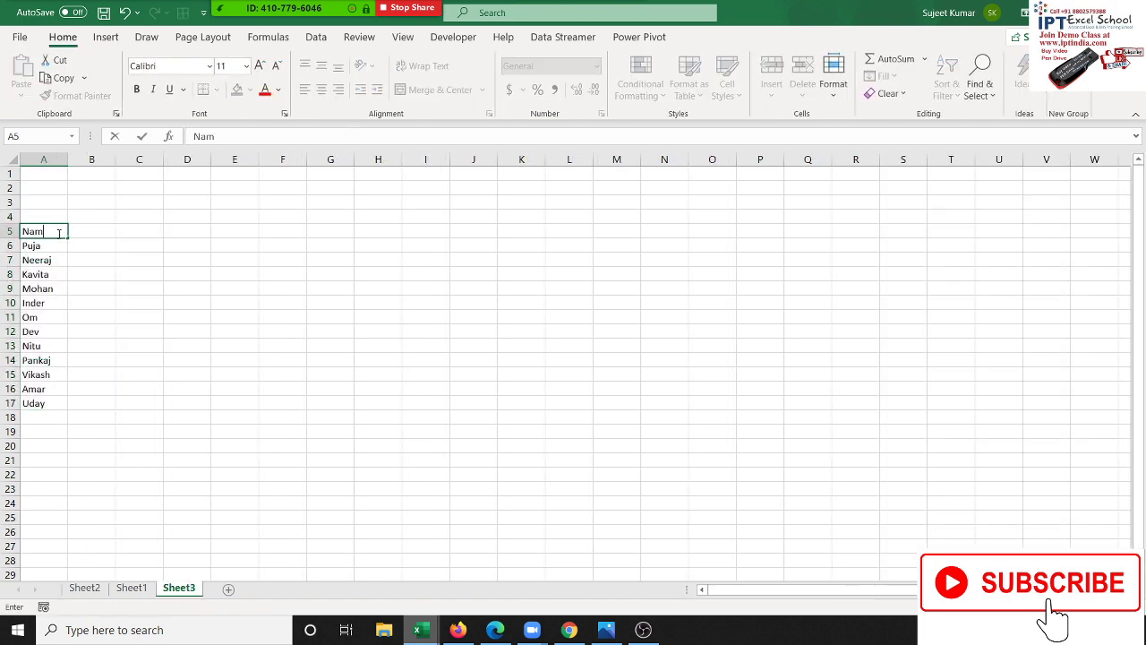
key(Tab)
text(L)
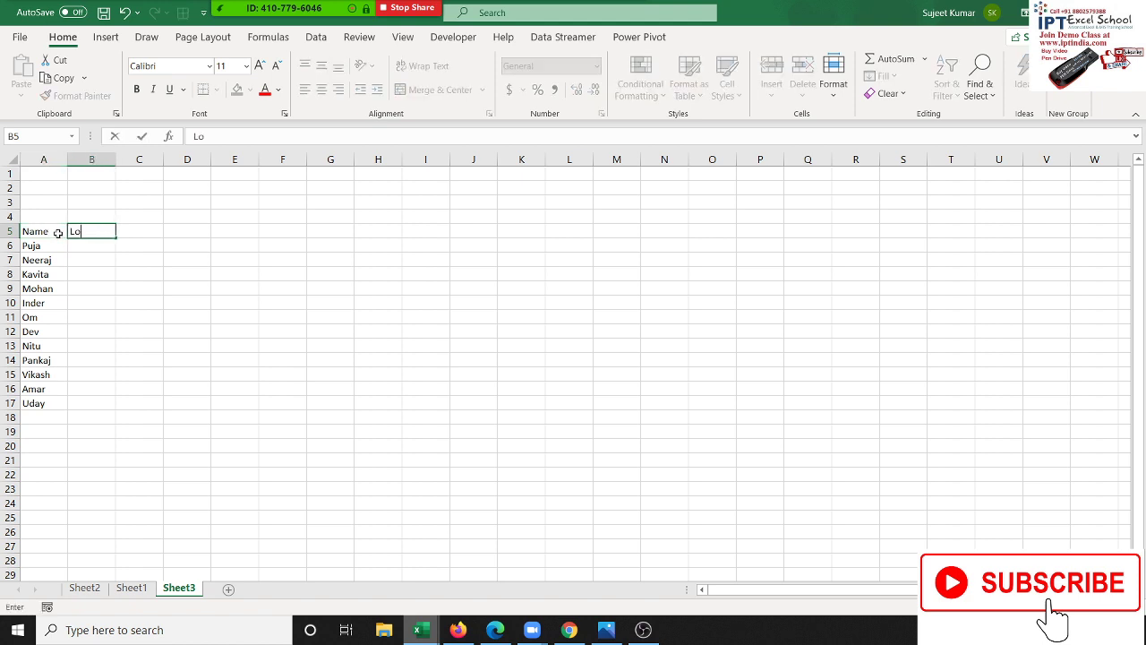
text(unt)
key(Return)
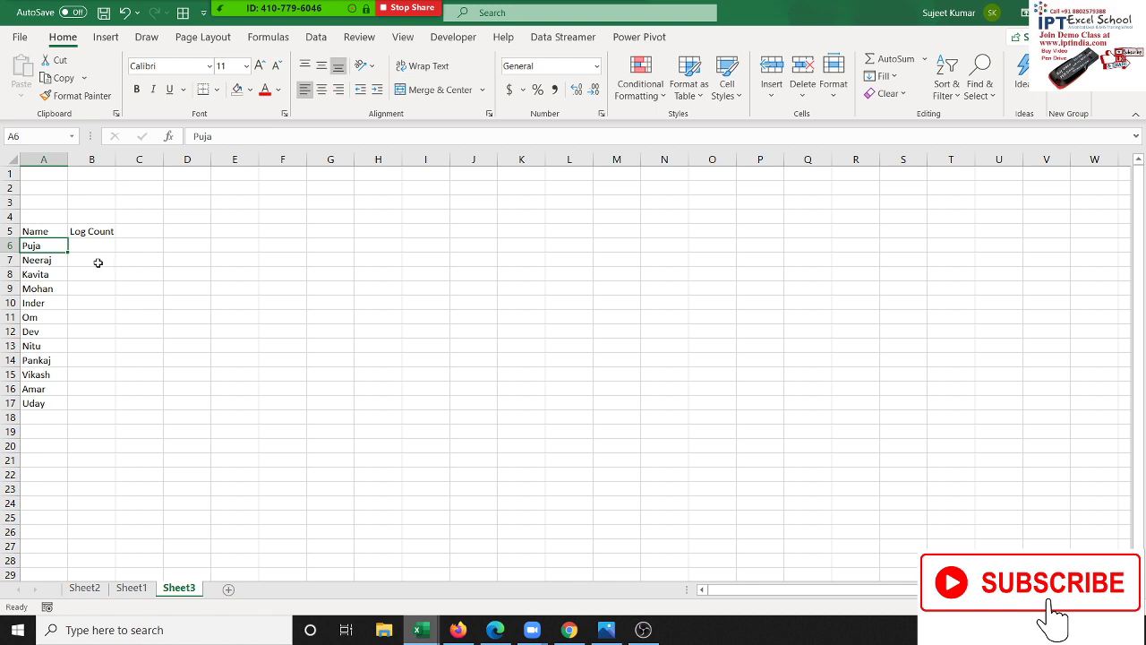
click(99, 242)
drag(114, 161, 117, 162)
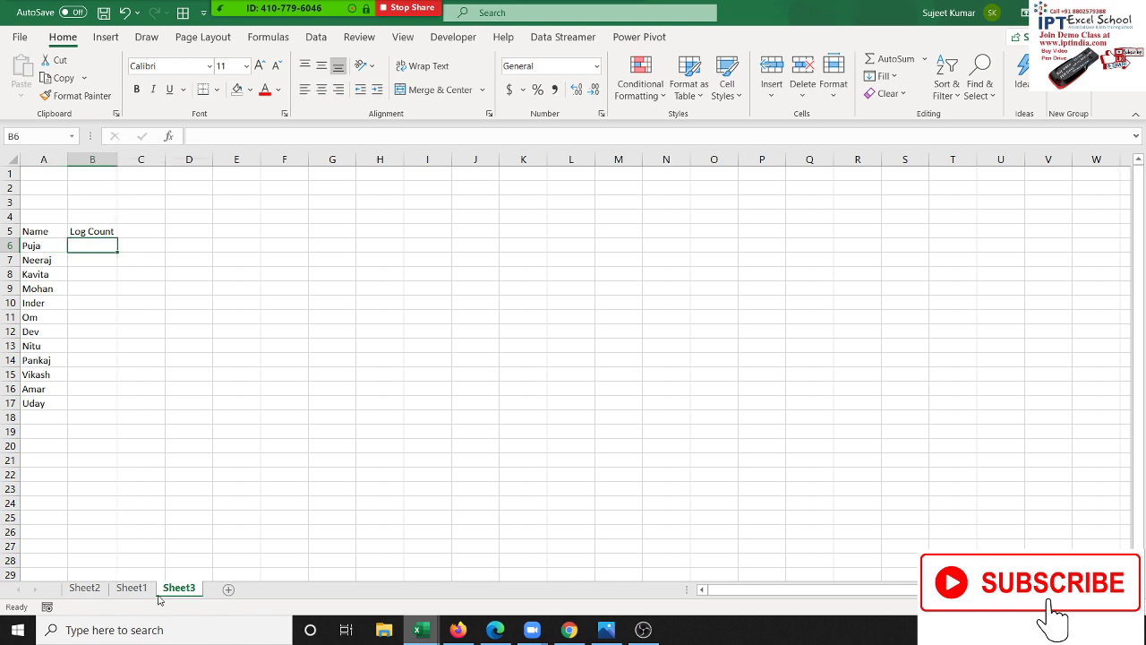
click(90, 591)
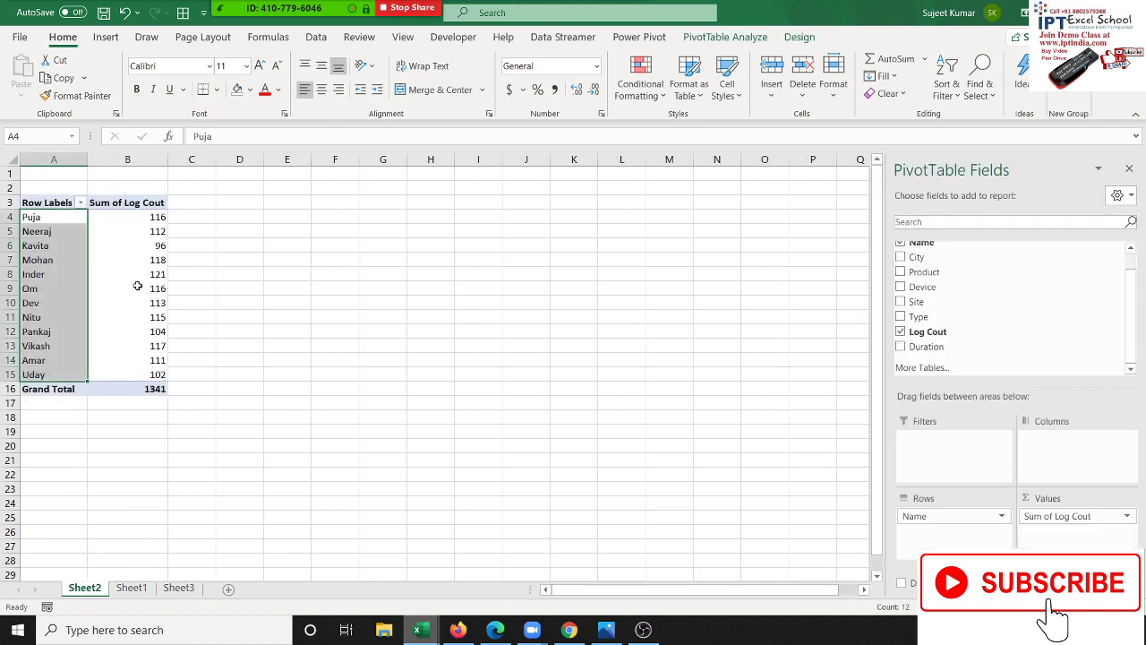
Delete the Sheet2 pivot table worksheet
click(139, 286)
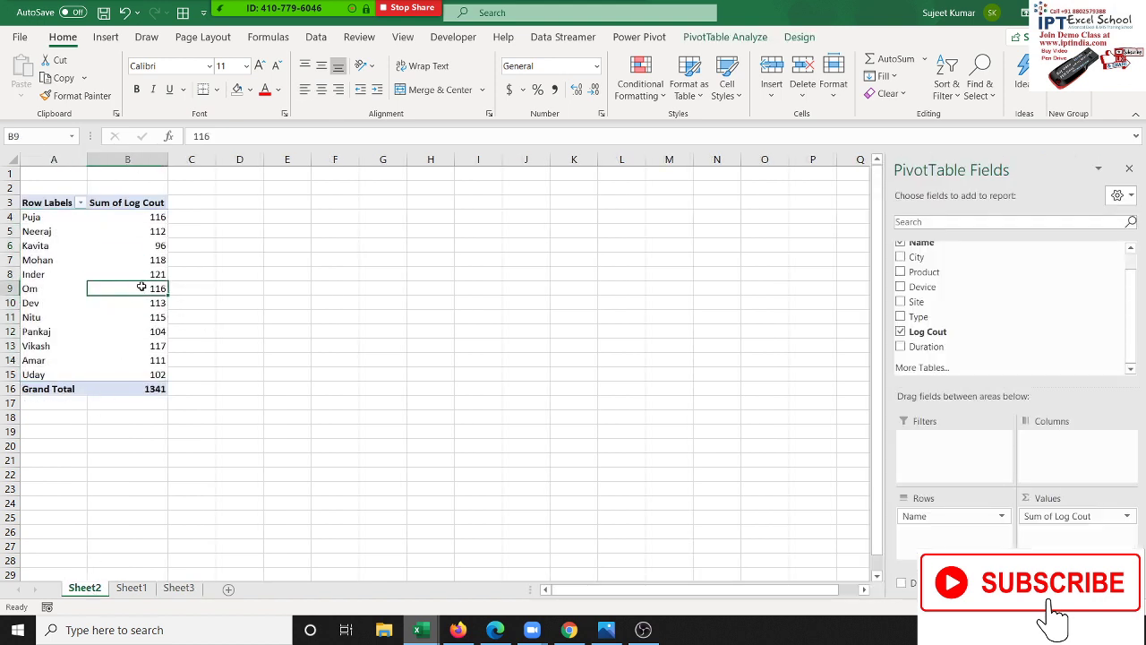
right_click(142, 287)
mouse_move(183, 391)
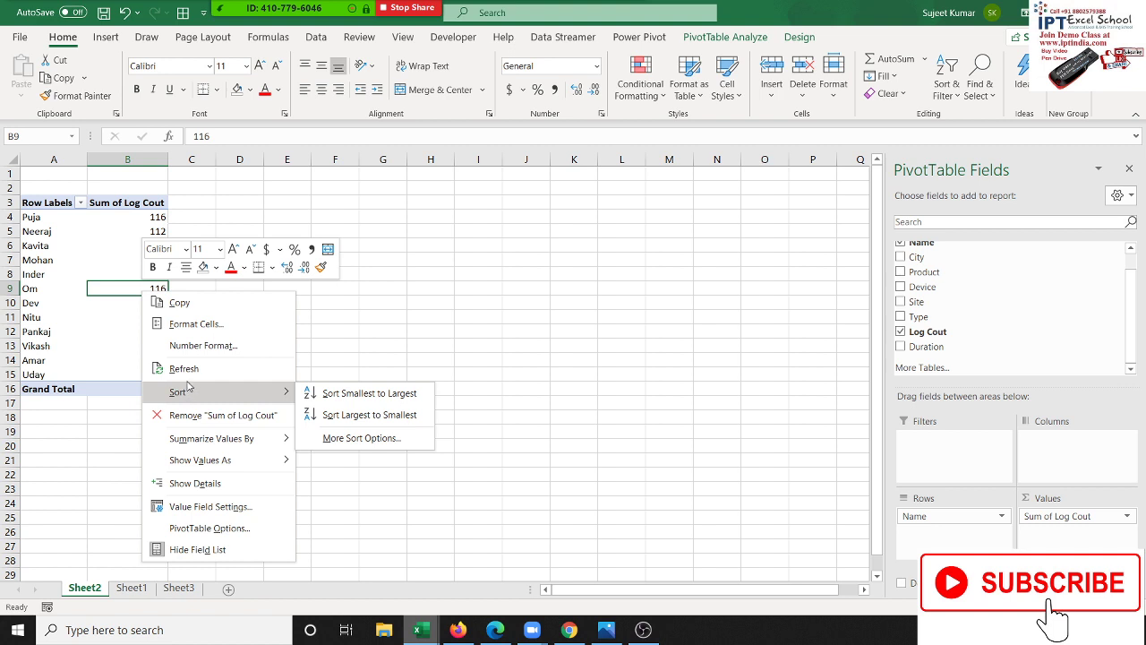
click(352, 306)
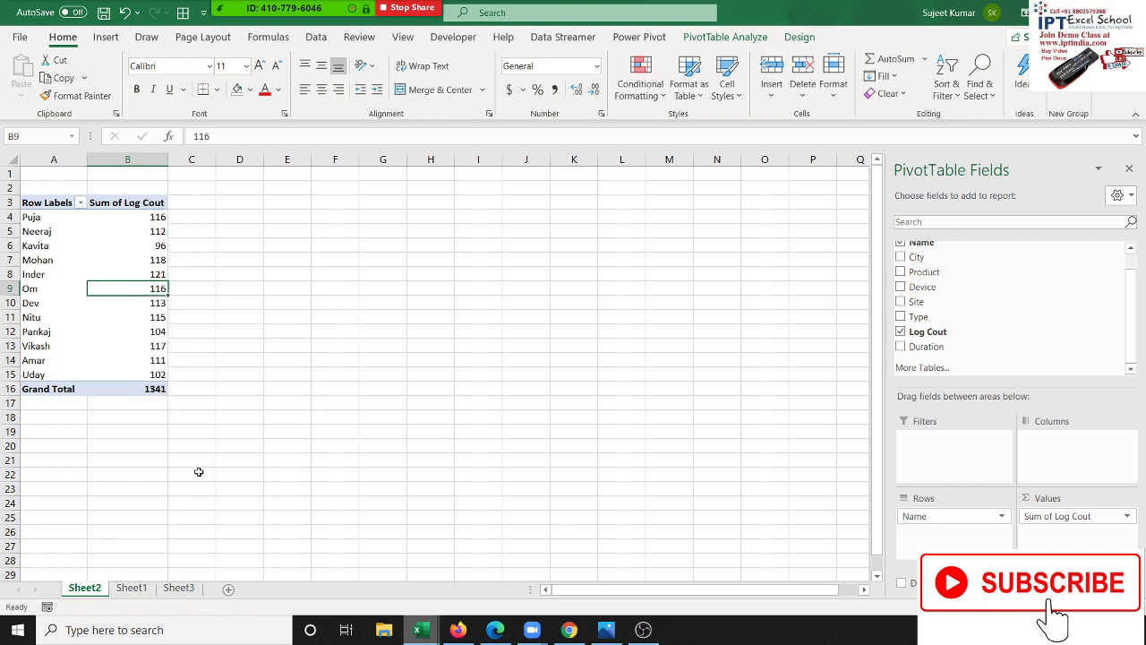
right_click(92, 590)
click(135, 403)
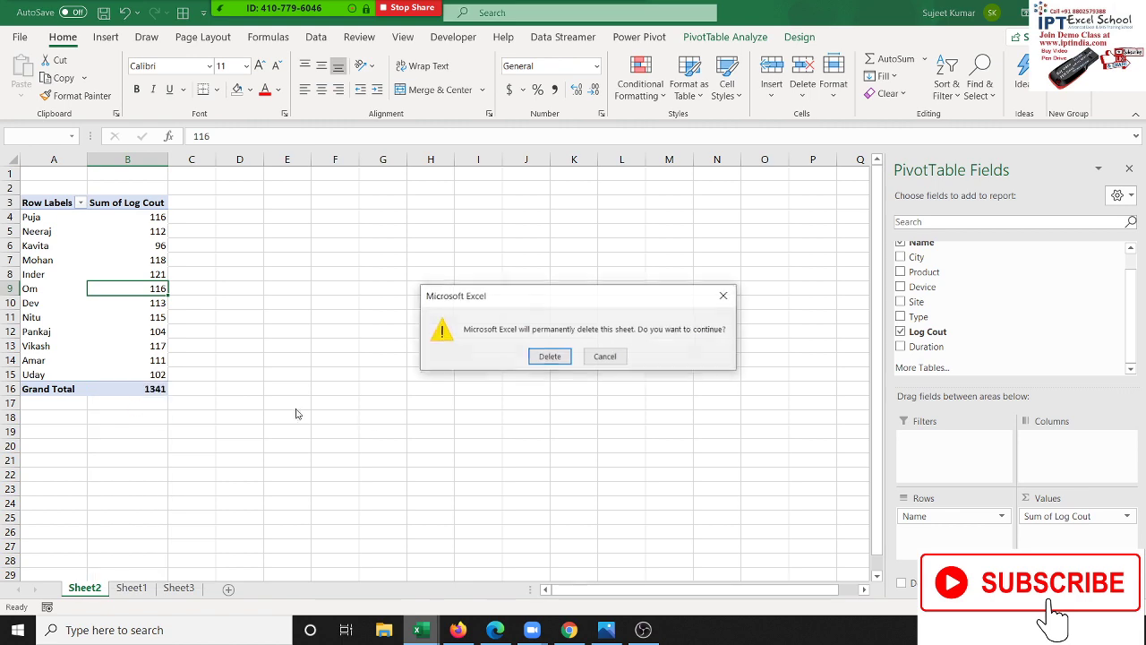
click(551, 357)
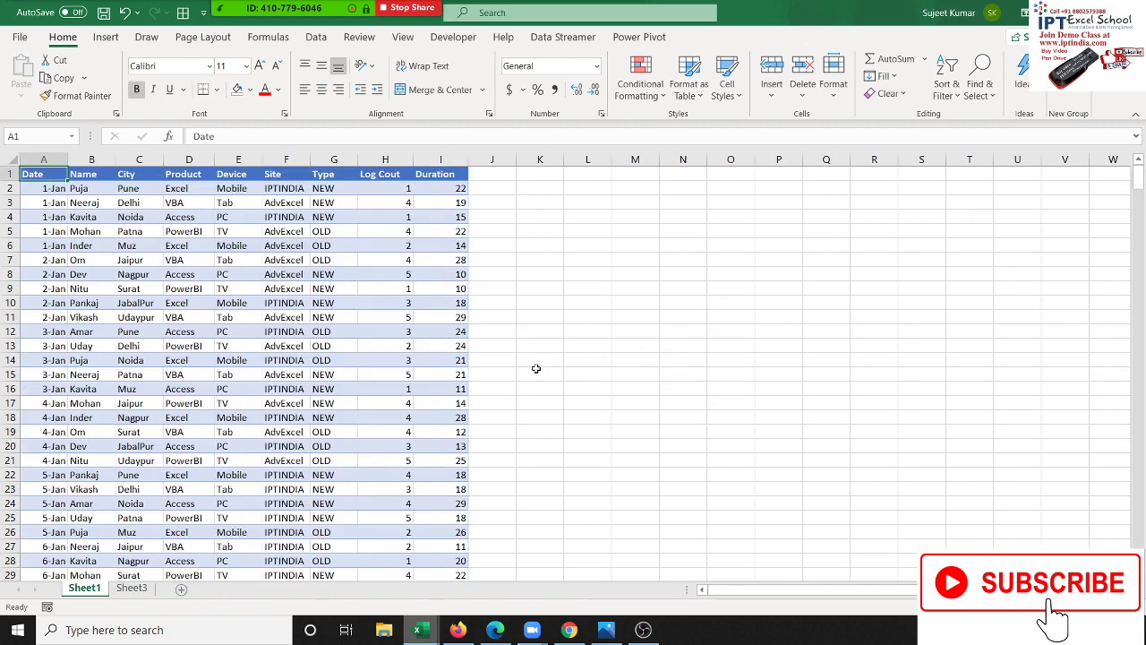
Copy Sheet3's Name and Log Count list A5:B17 onto Sheet1 at M3
click(135, 594)
drag(42, 230, 113, 399)
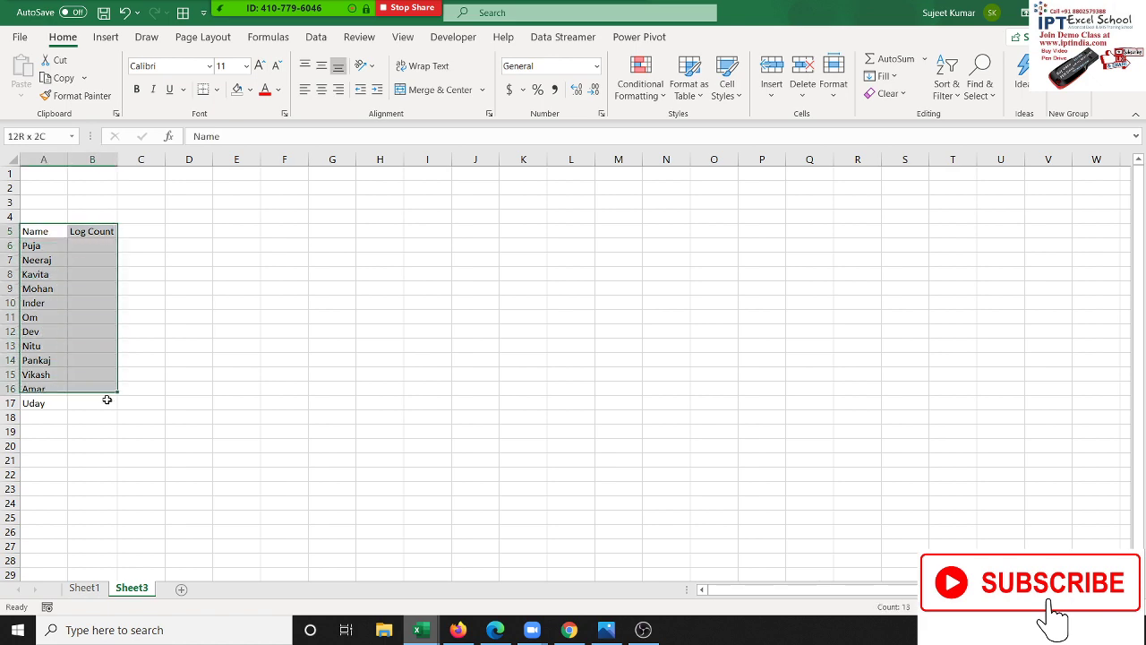
key(ctrl+c)
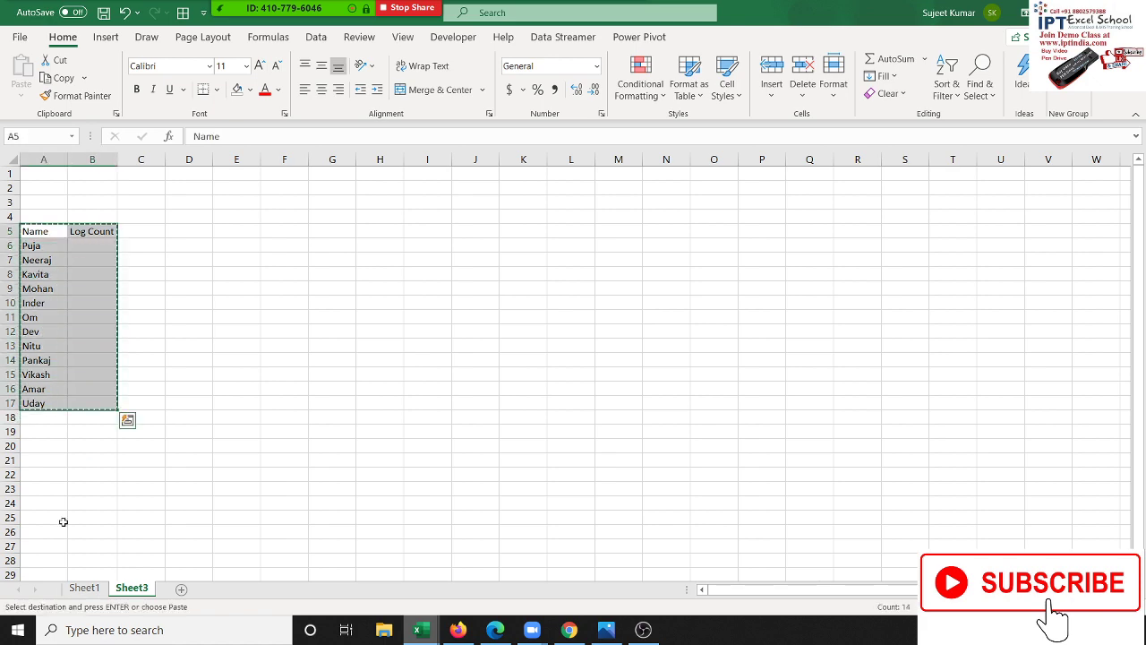
click(84, 588)
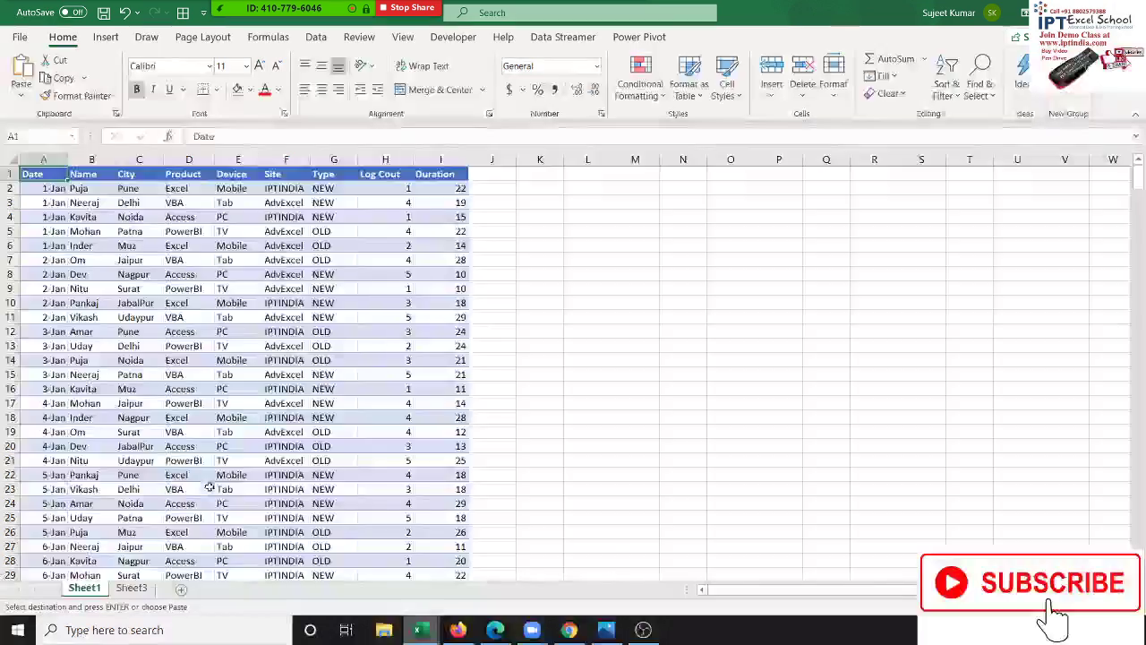
click(628, 203)
key(ctrl+v)
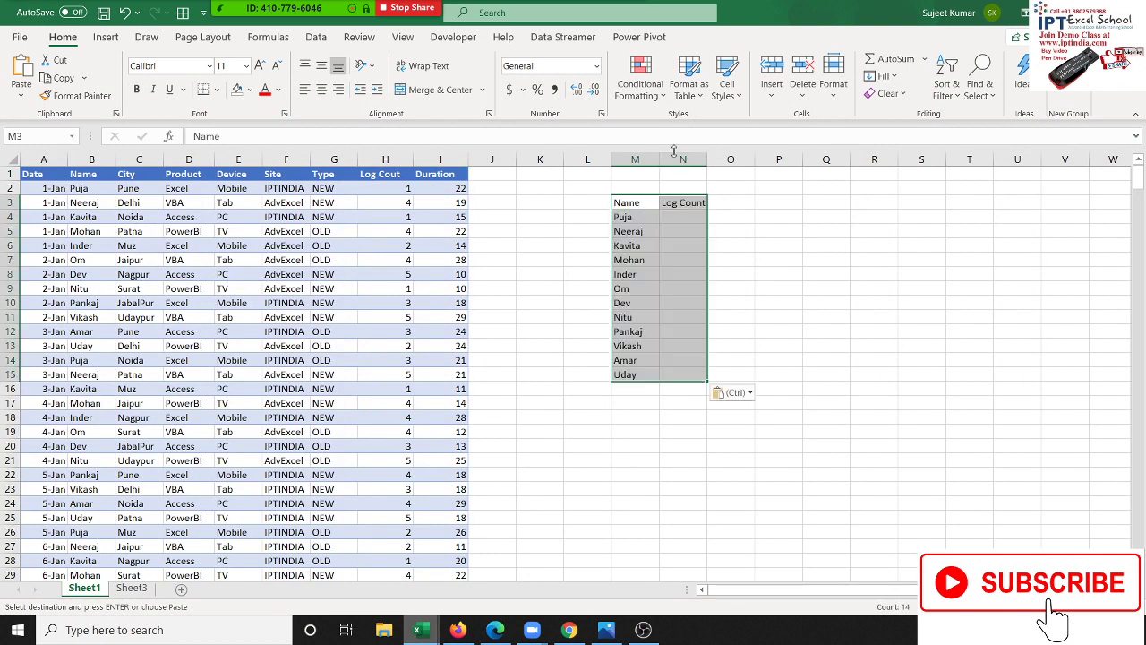
click(667, 216)
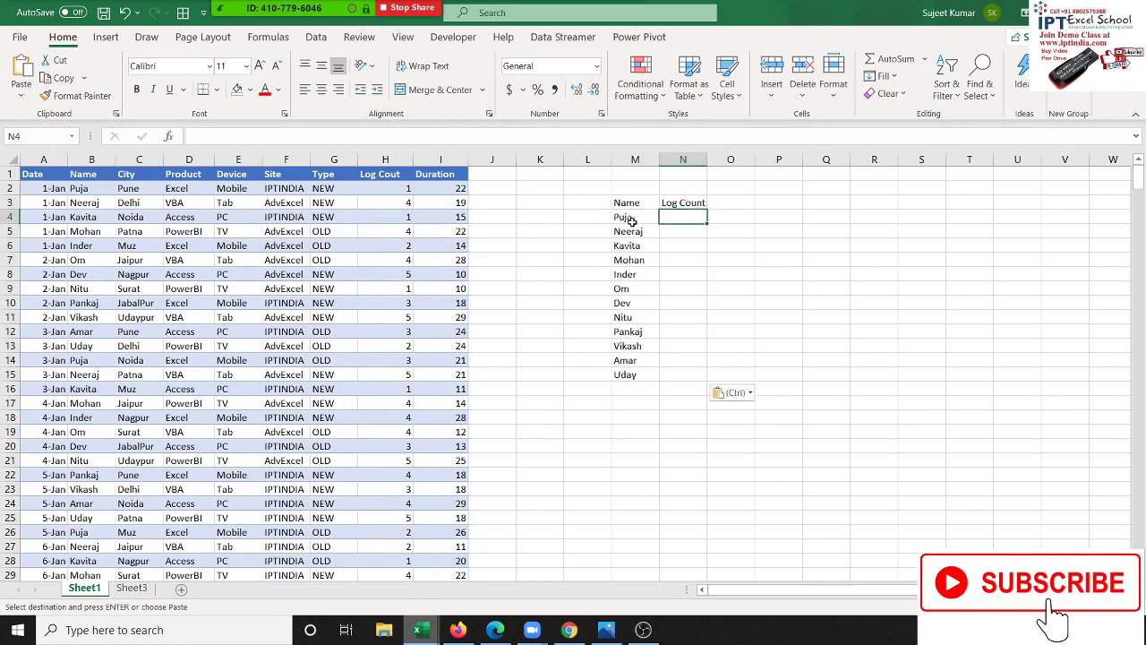
Enter =SUM(H:H) in K4 to total the Log Cout column, giving 1341
click(533, 218)
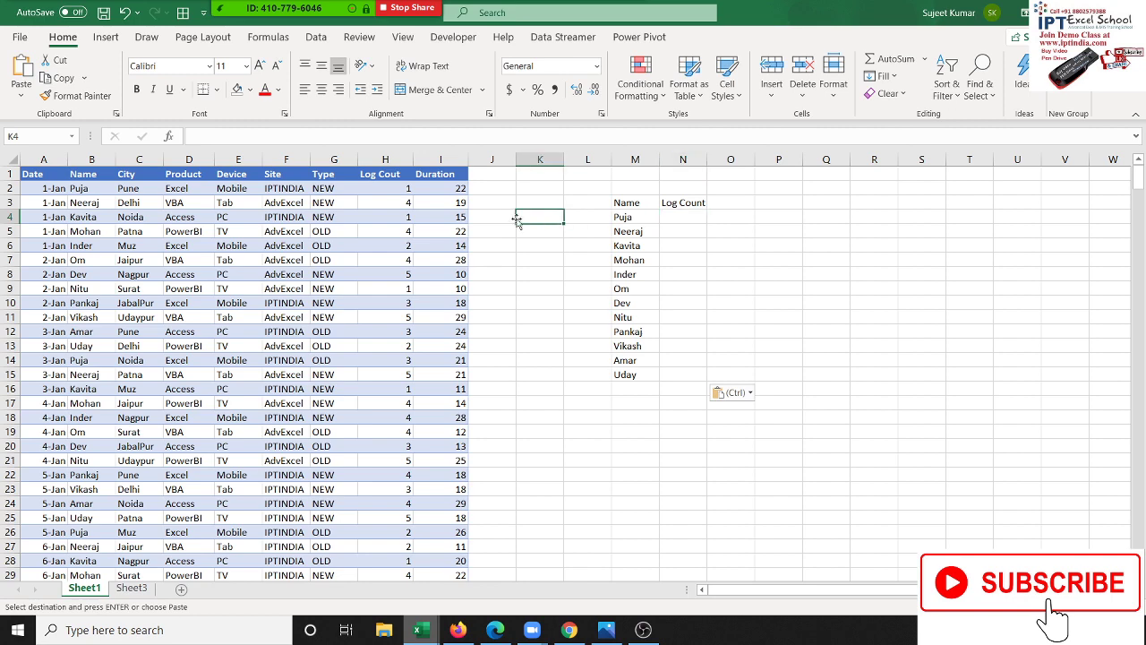
key(Escape)
text(=sum)
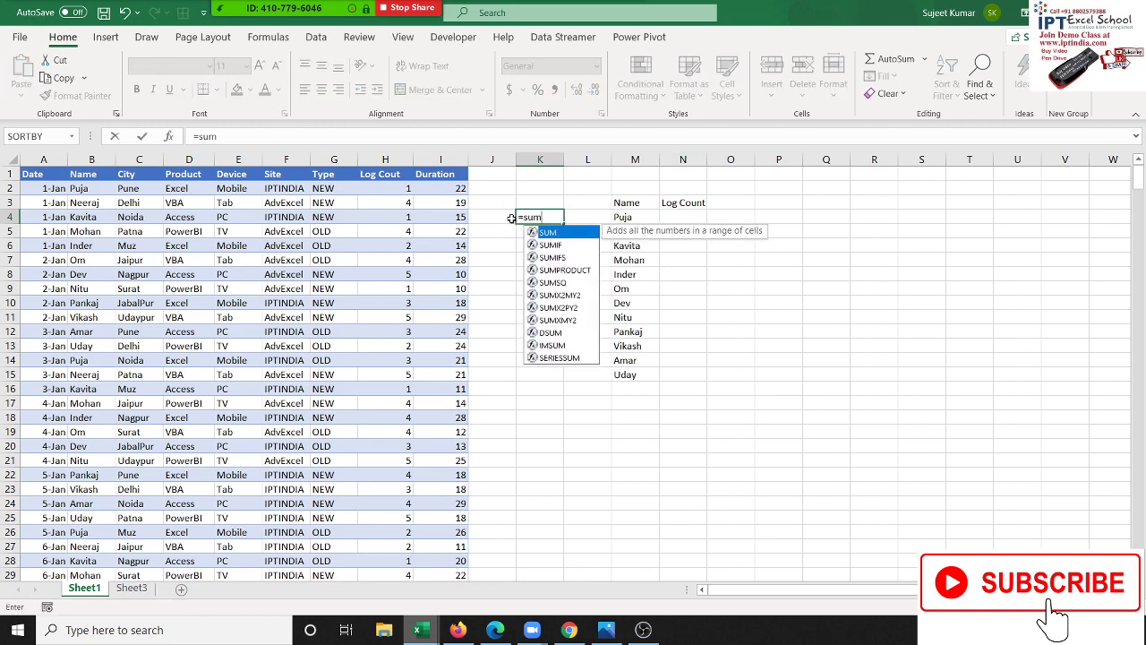
key(Tab)
click(355, 158)
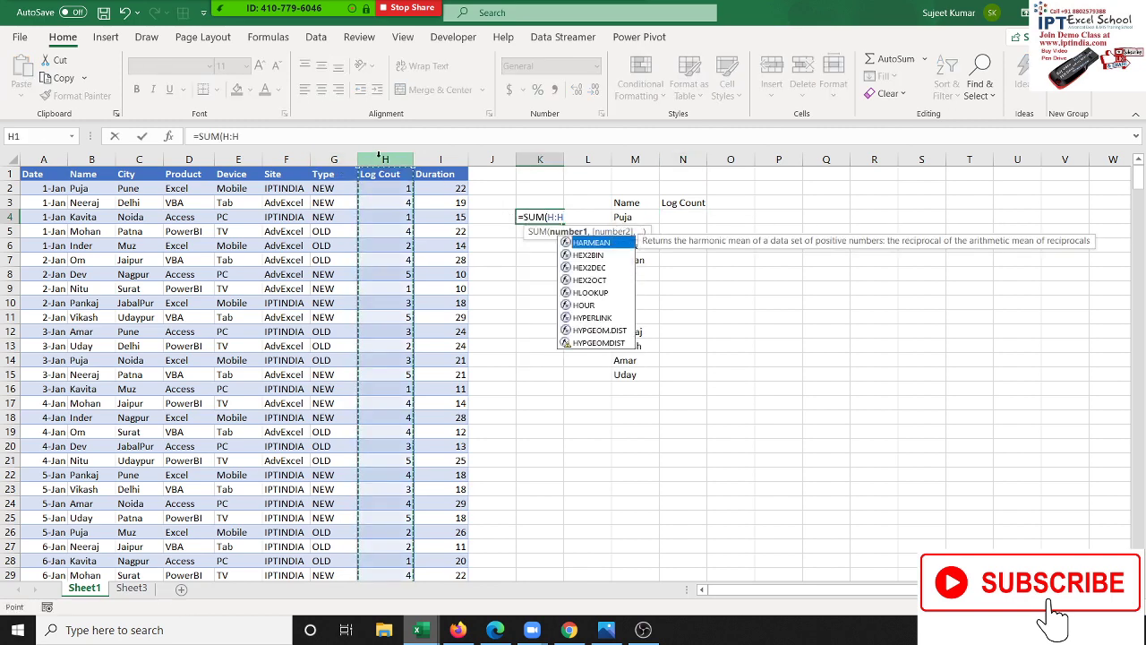
key(Return)
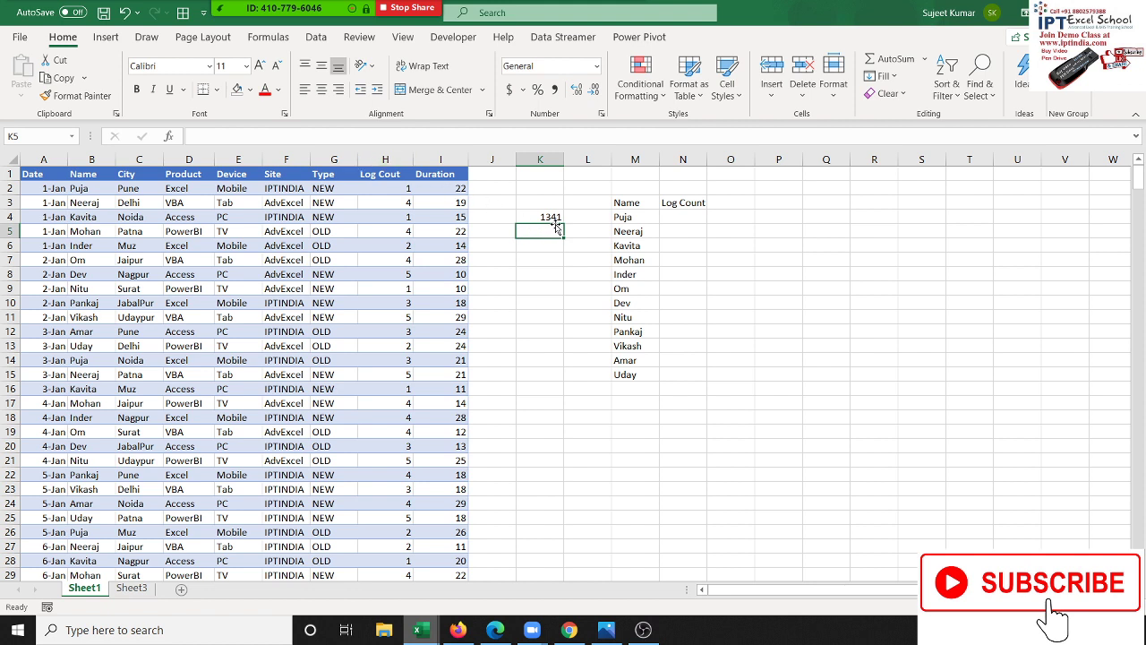
drag(405, 190, 389, 346)
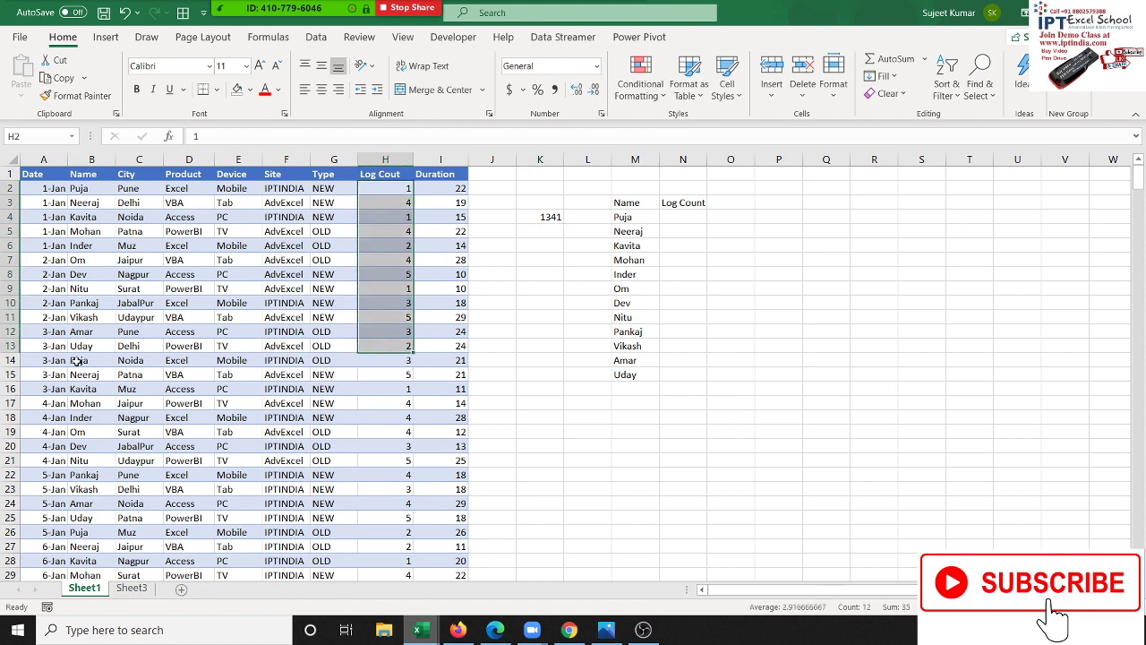
mouse_move(128, 204)
mouse_down()
mouse_move(128, 324)
mouse_move(129, 305)
mouse_up()
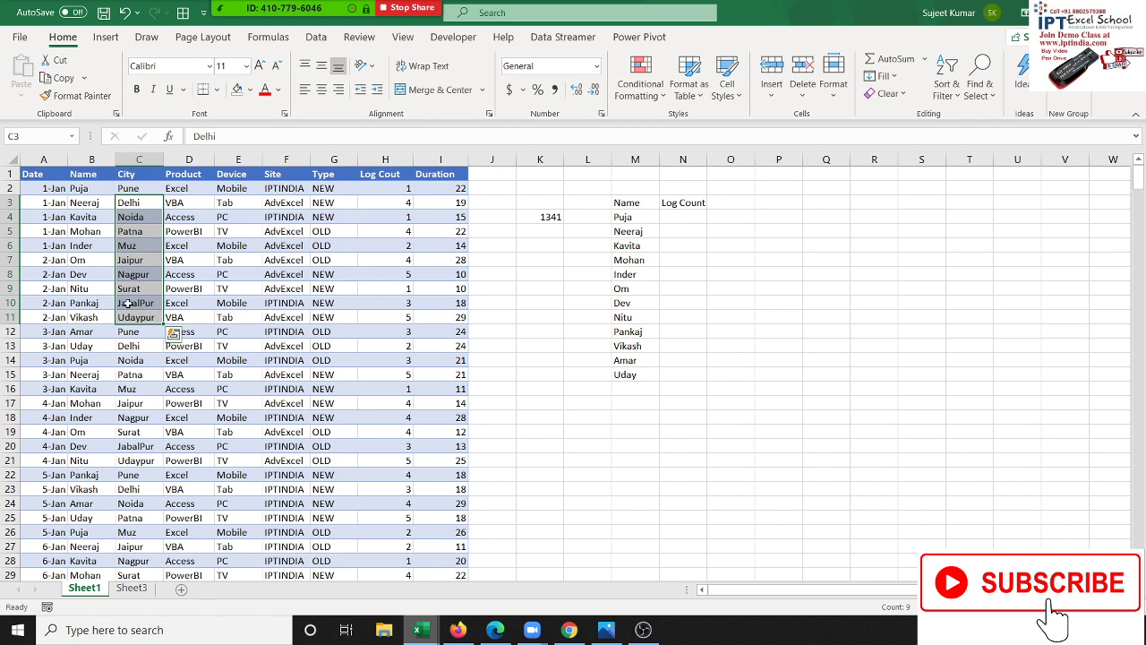
Enter =SUMIF(B:B,M4,H:H) in N4, returning Puja's Log Cout total of 116
click(676, 216)
text(=su)
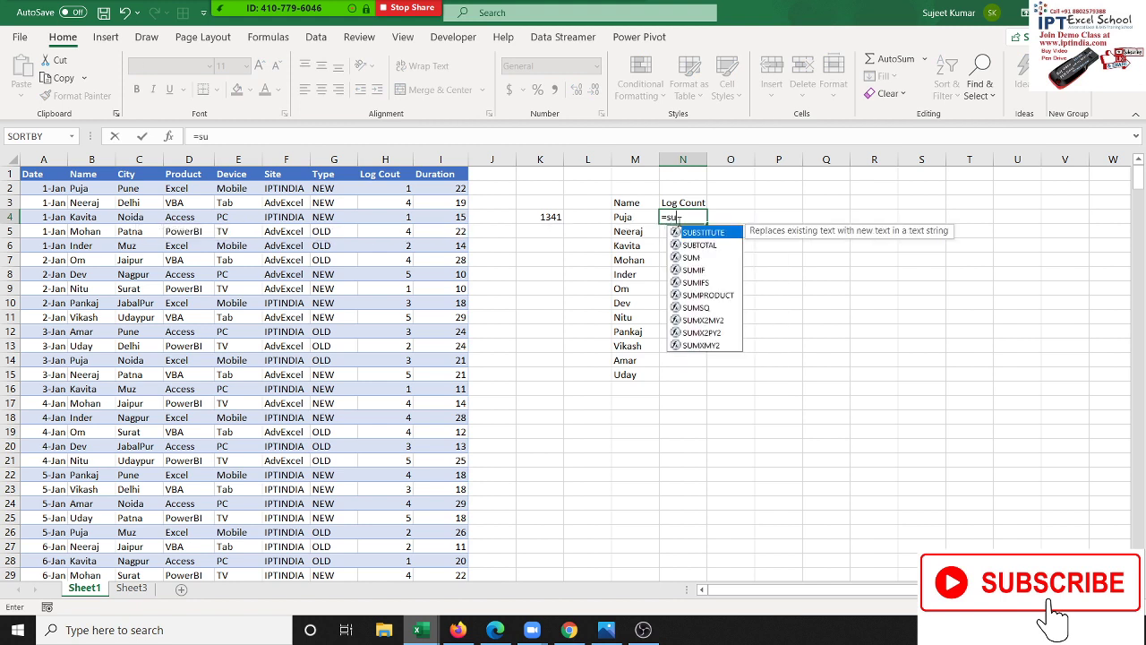
text(m)
key(Down)
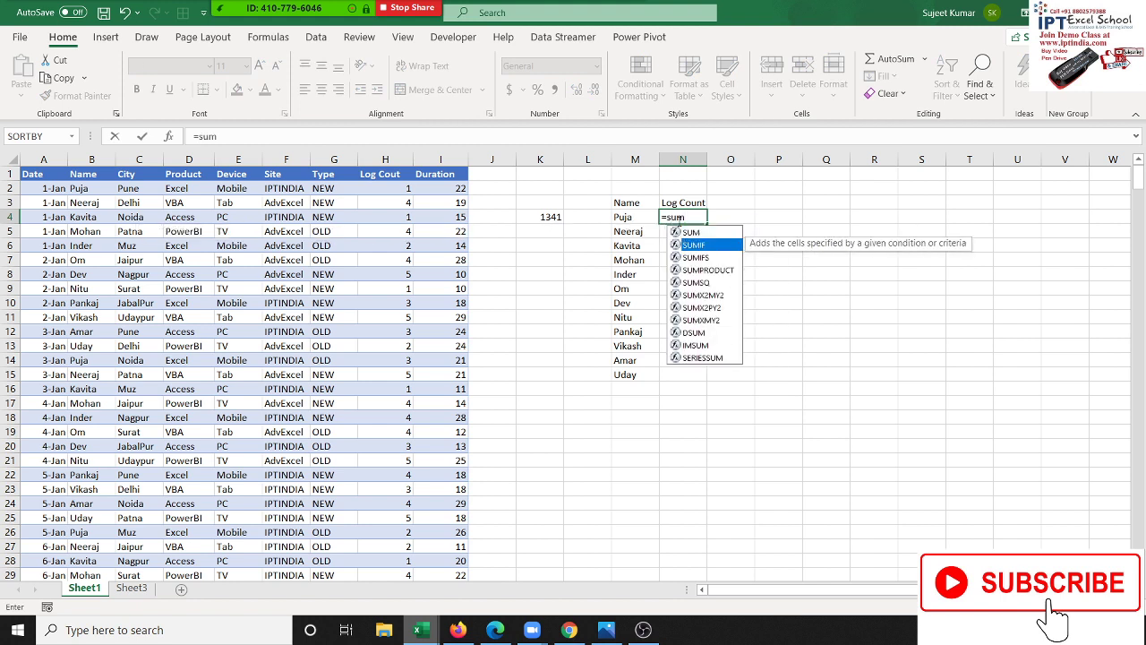
key(Tab)
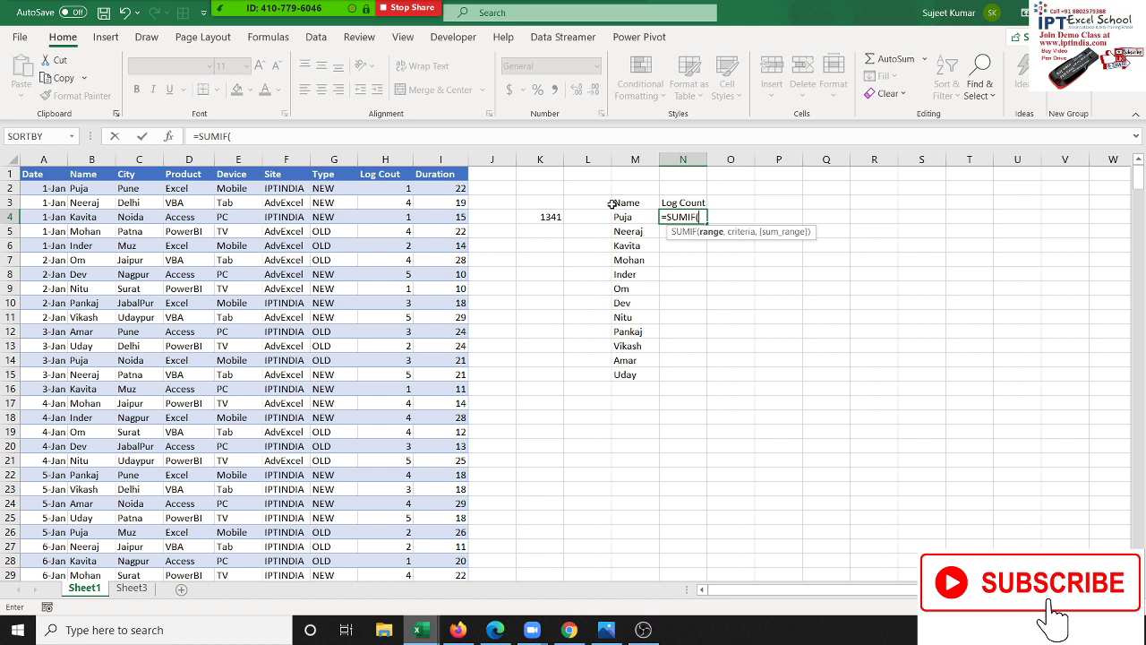
click(385, 159)
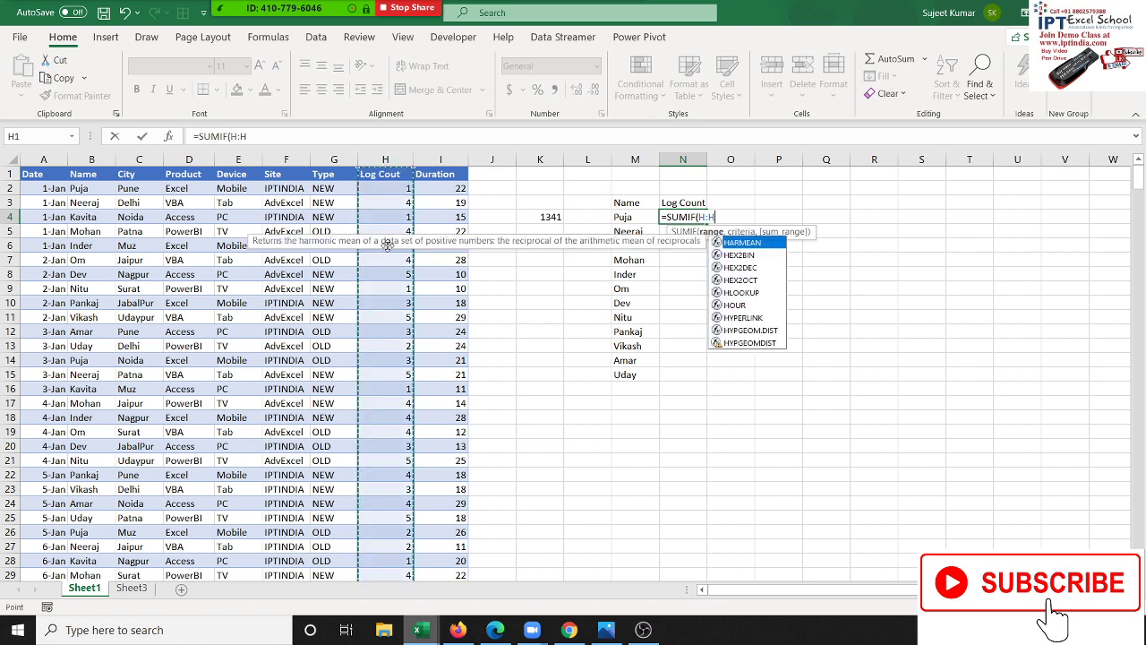
text(,)
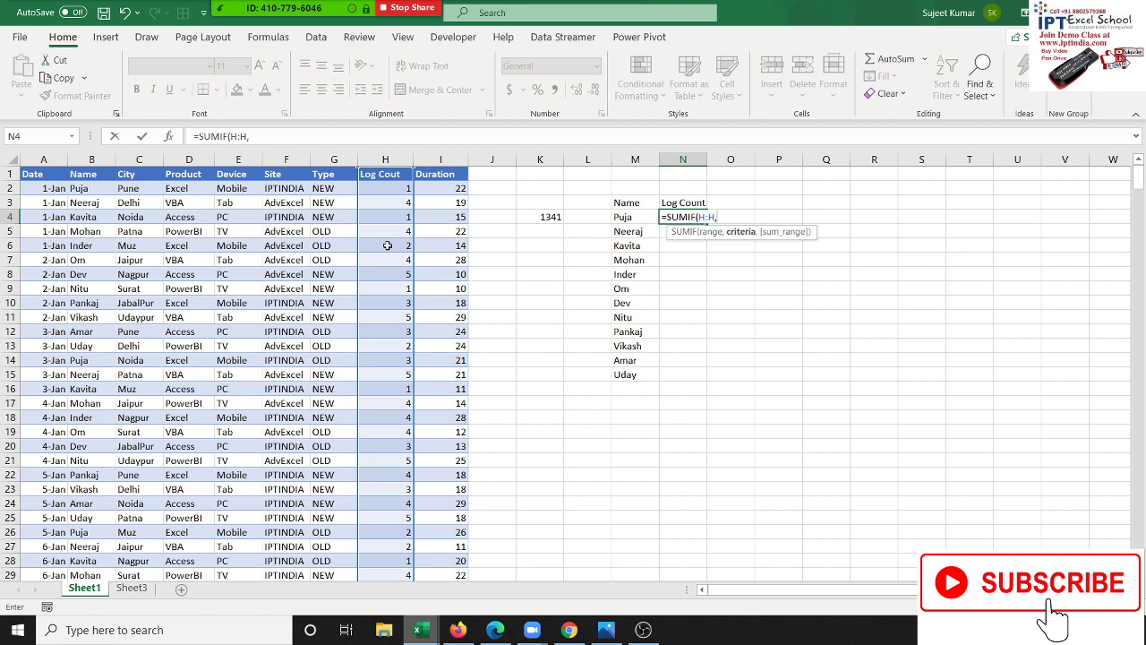
key(BackSpace)
key(BackSpace)
key(BackSpace)
key(BackSpace)
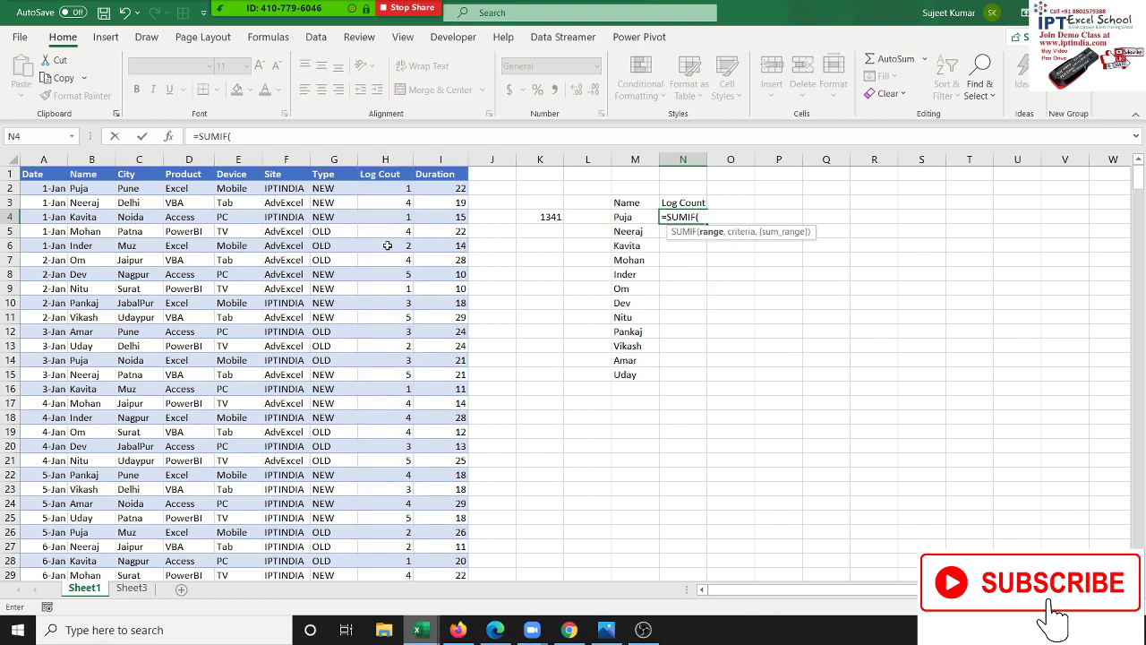
click(99, 161)
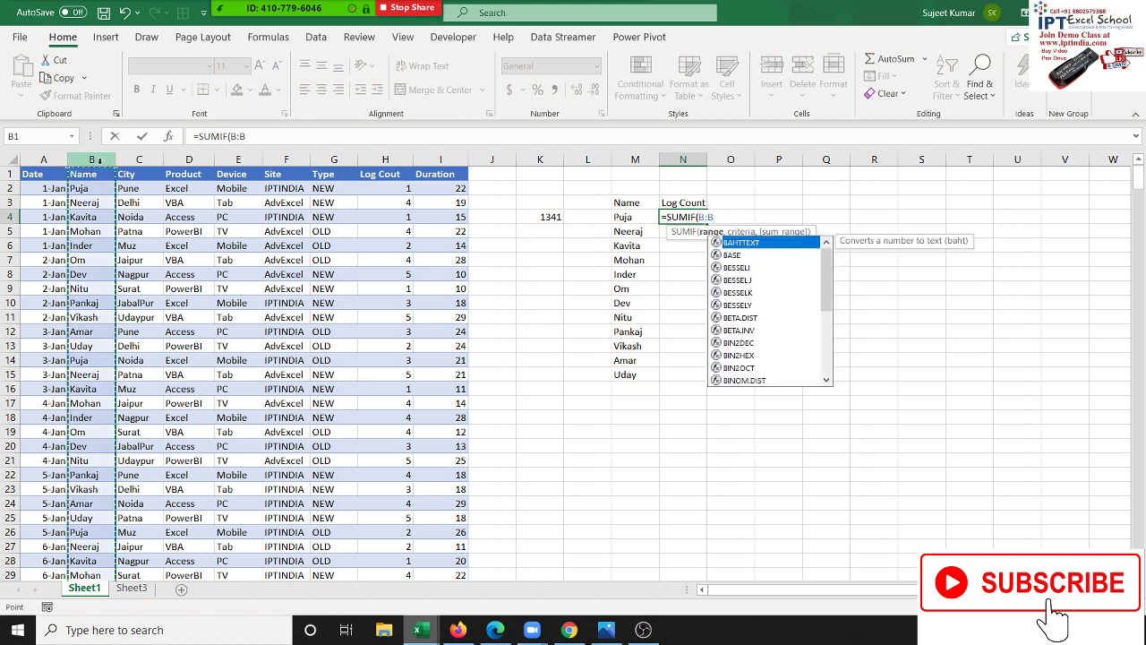
text(,)
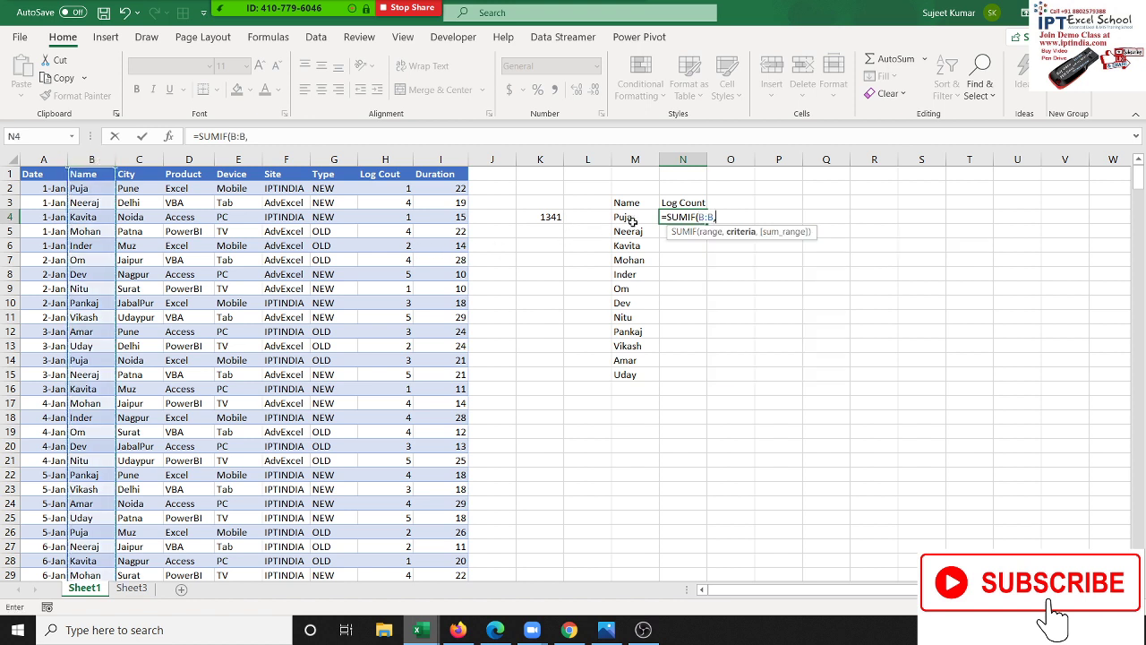
click(634, 218)
text(,)
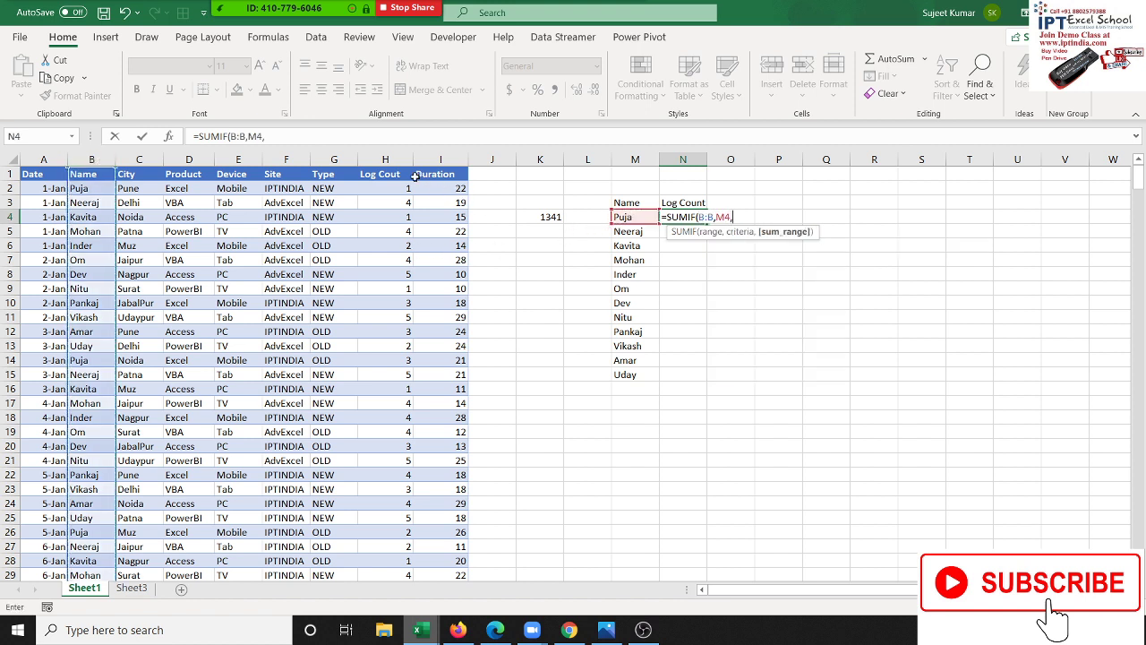
click(394, 160)
key(Return)
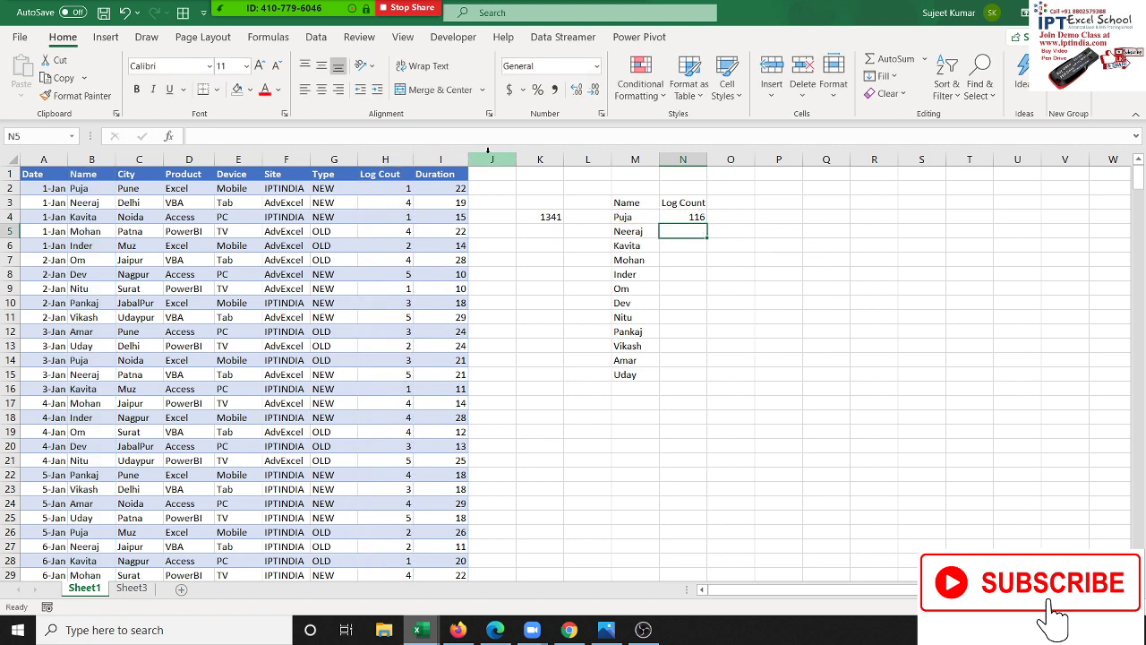
Enter =SUMIF(B:B,M5,H:H) in N5 for Neeraj and fill it down to N15
text(=sy)
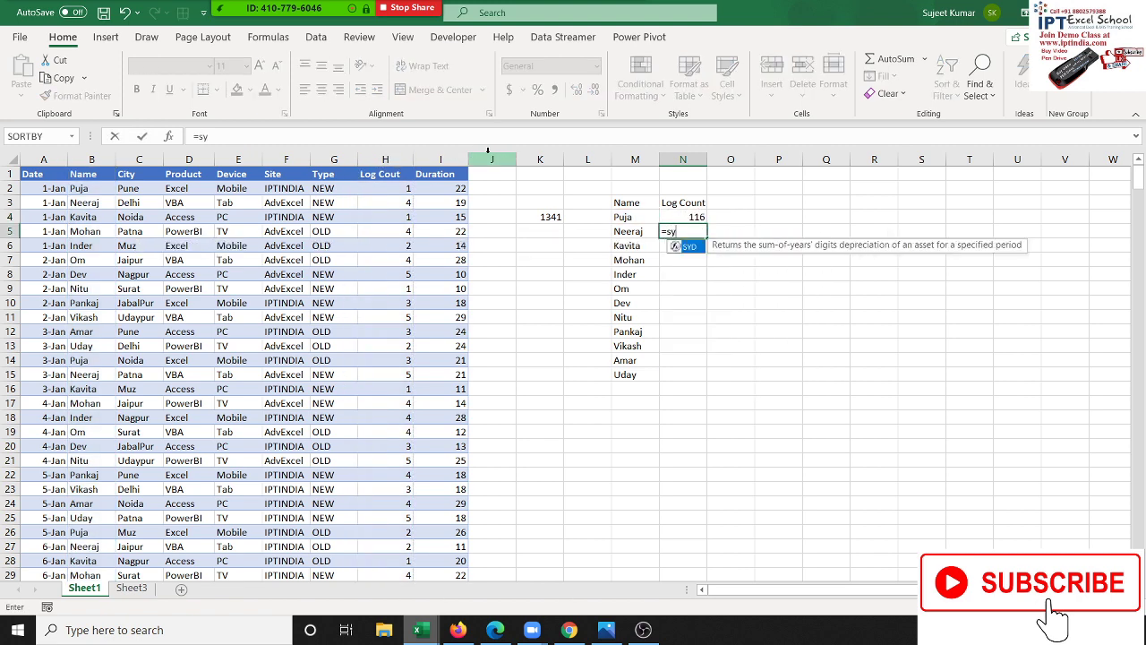
key(BackSpace)
text(um)
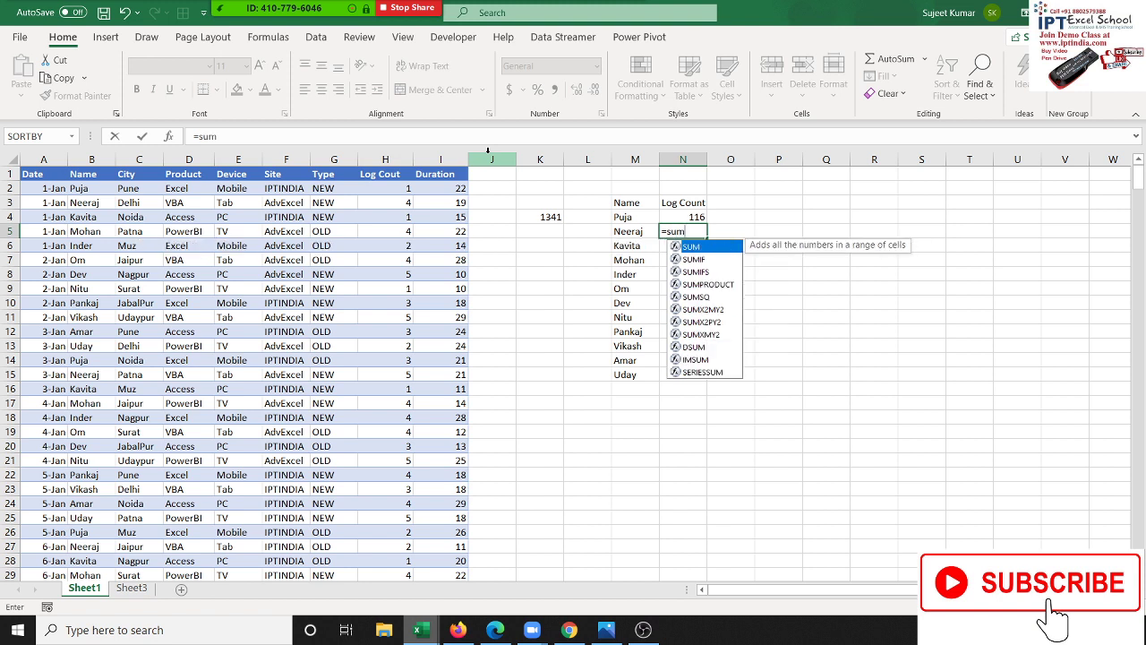
key(Down)
key(Tab)
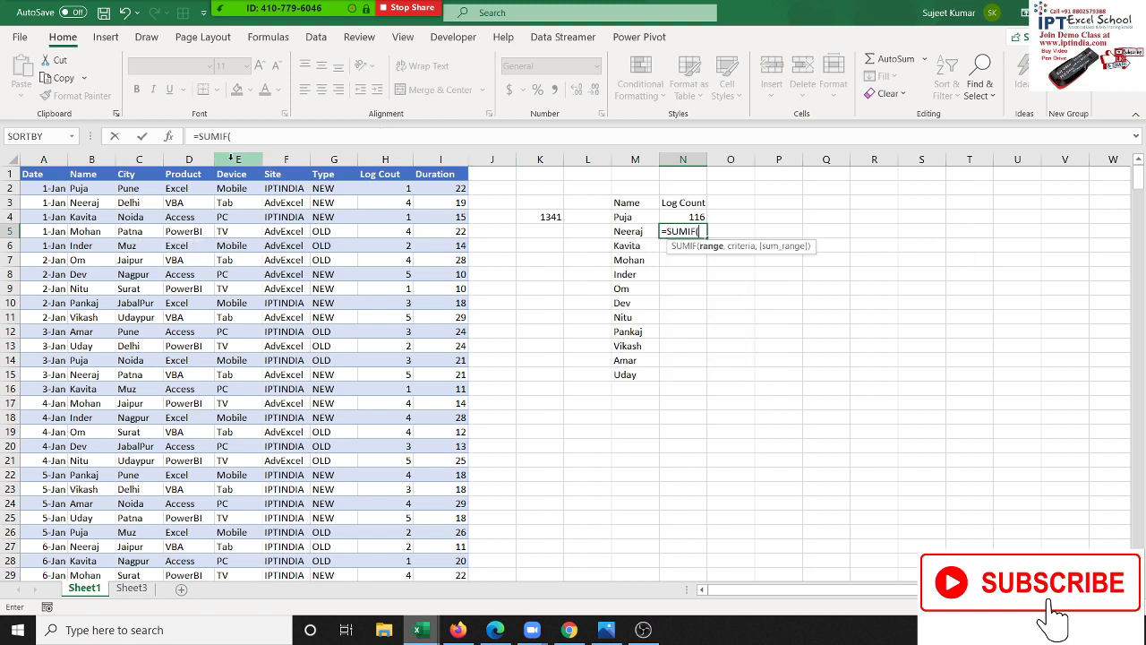
click(91, 160)
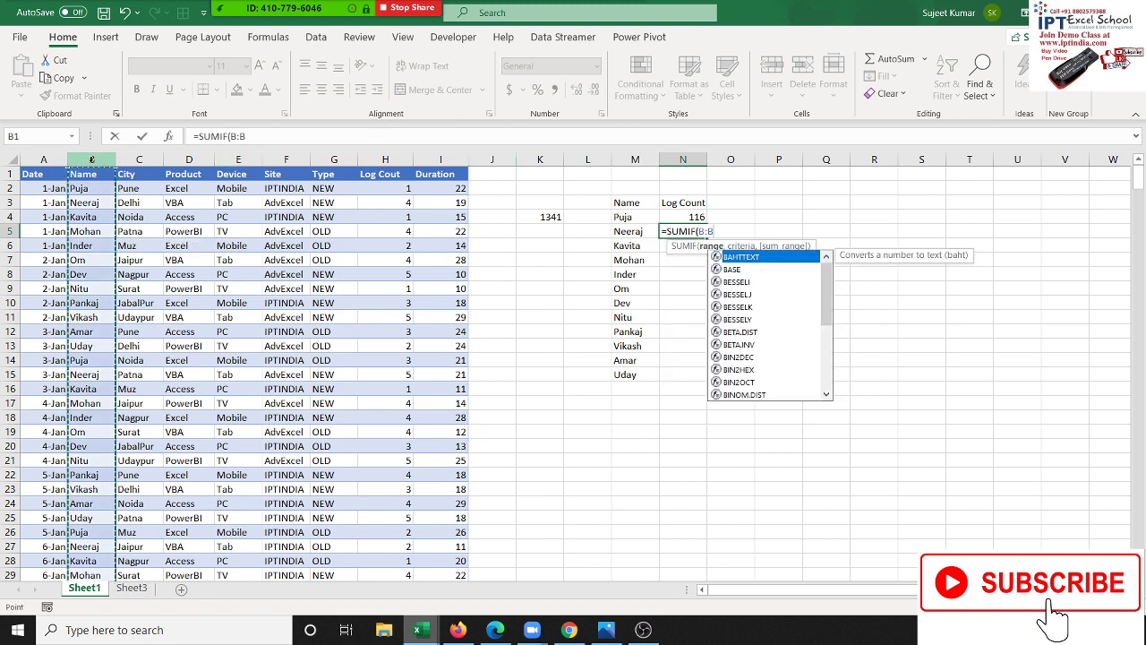
text(,)
click(630, 232)
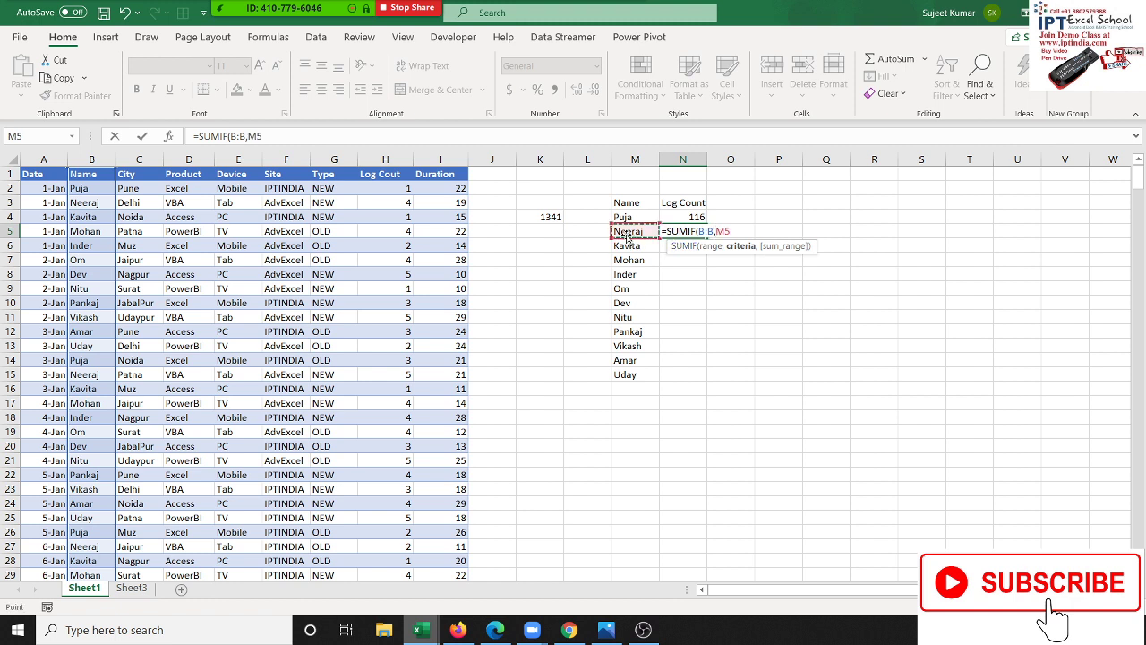
text(,)
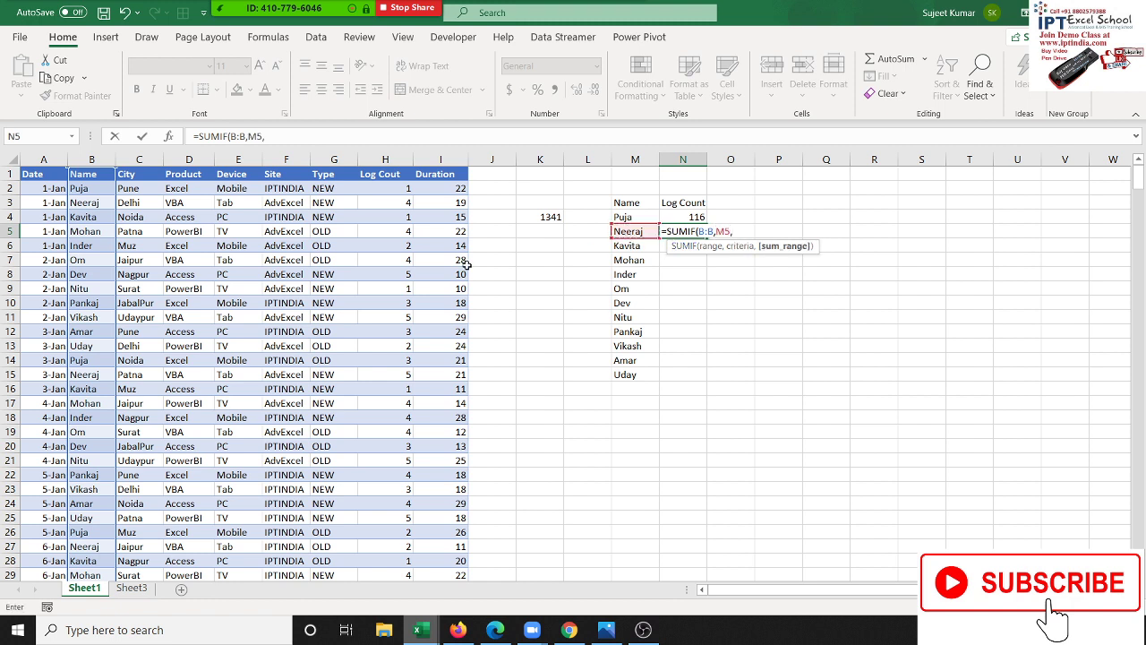
click(369, 159)
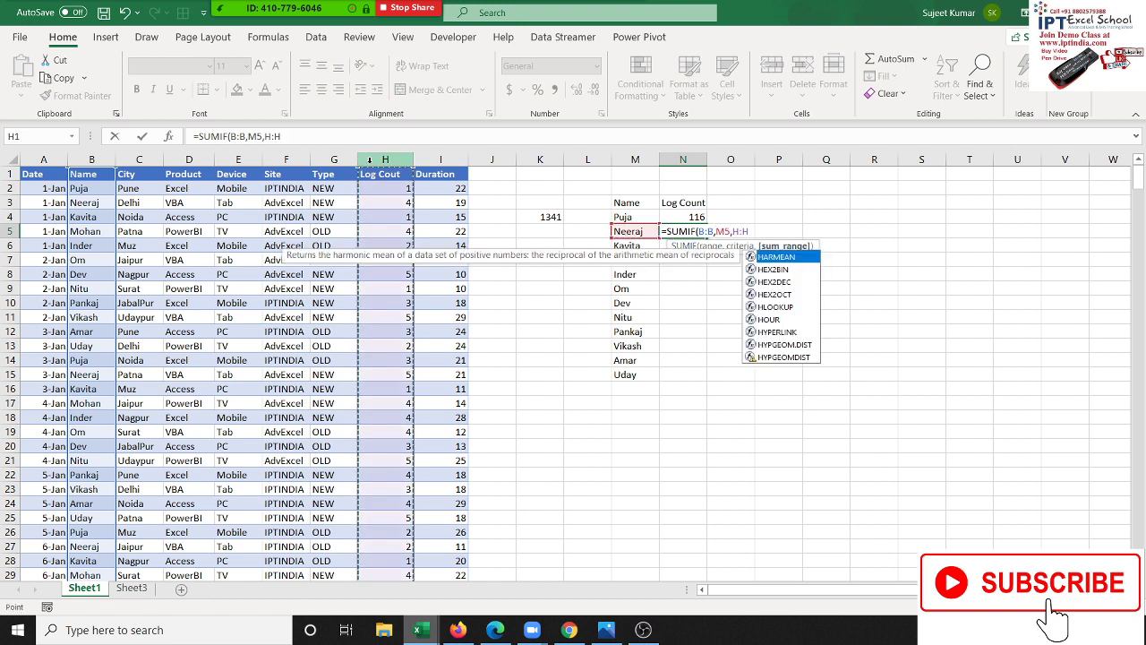
key(Return)
click(698, 231)
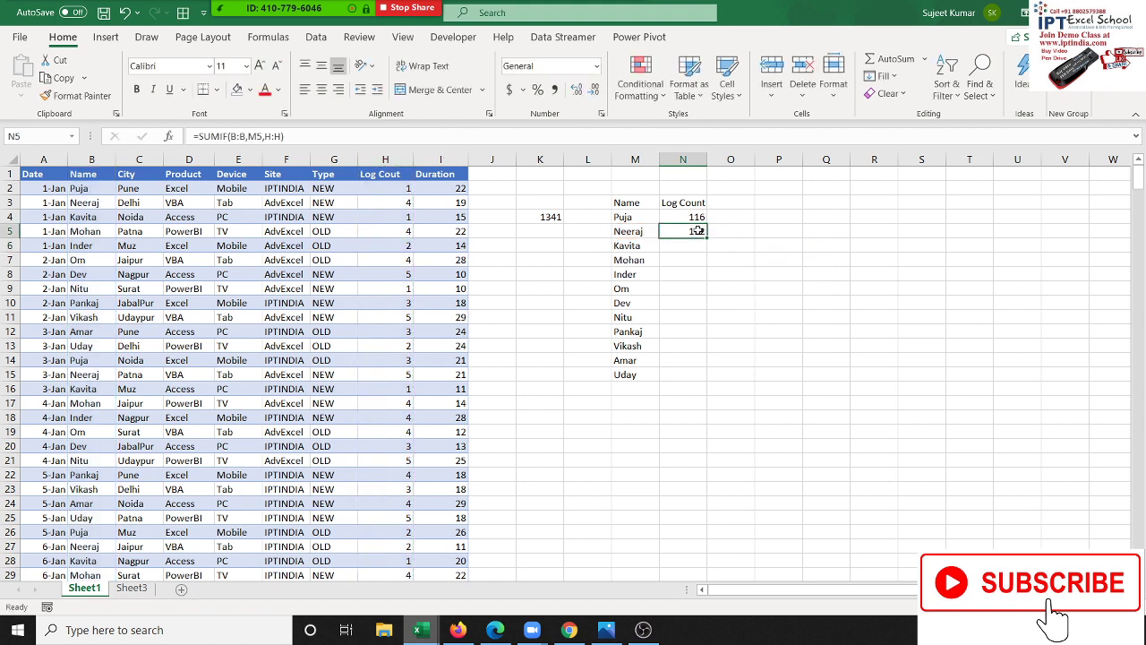
double_click(708, 236)
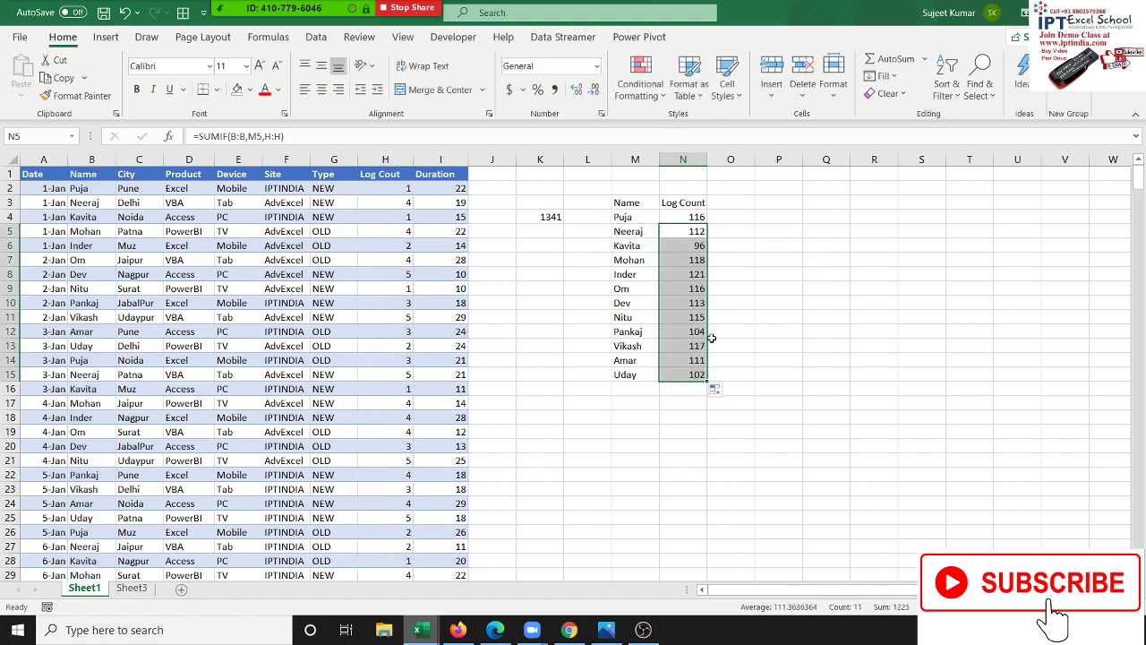
click(394, 274)
text(15)
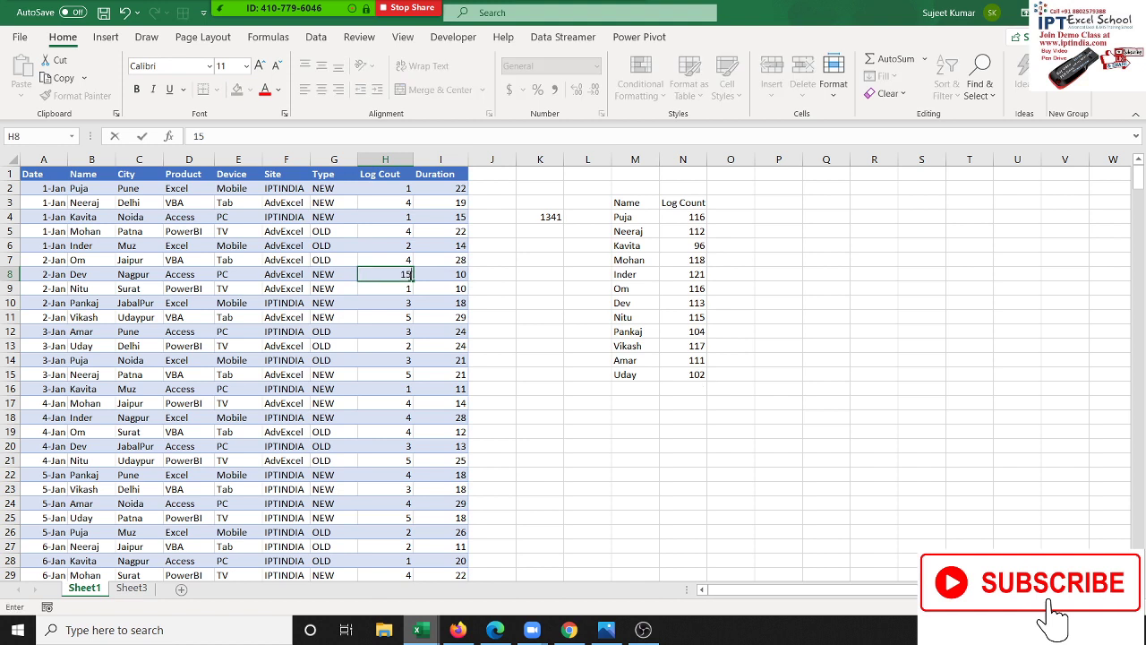
key(Return)
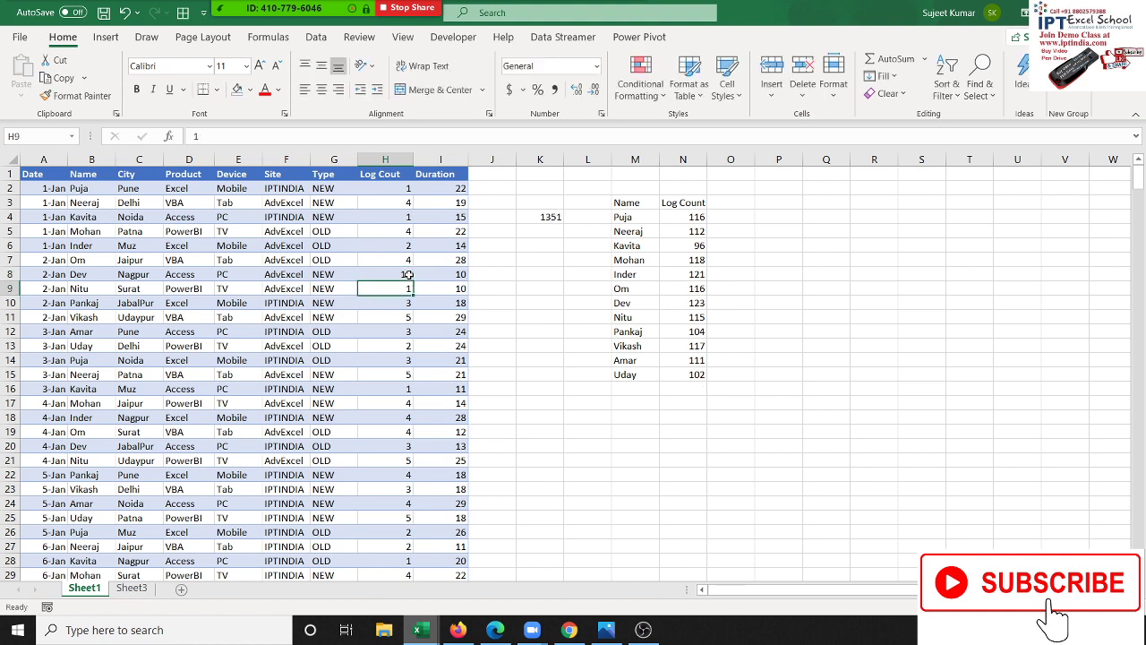
drag(687, 216, 697, 360)
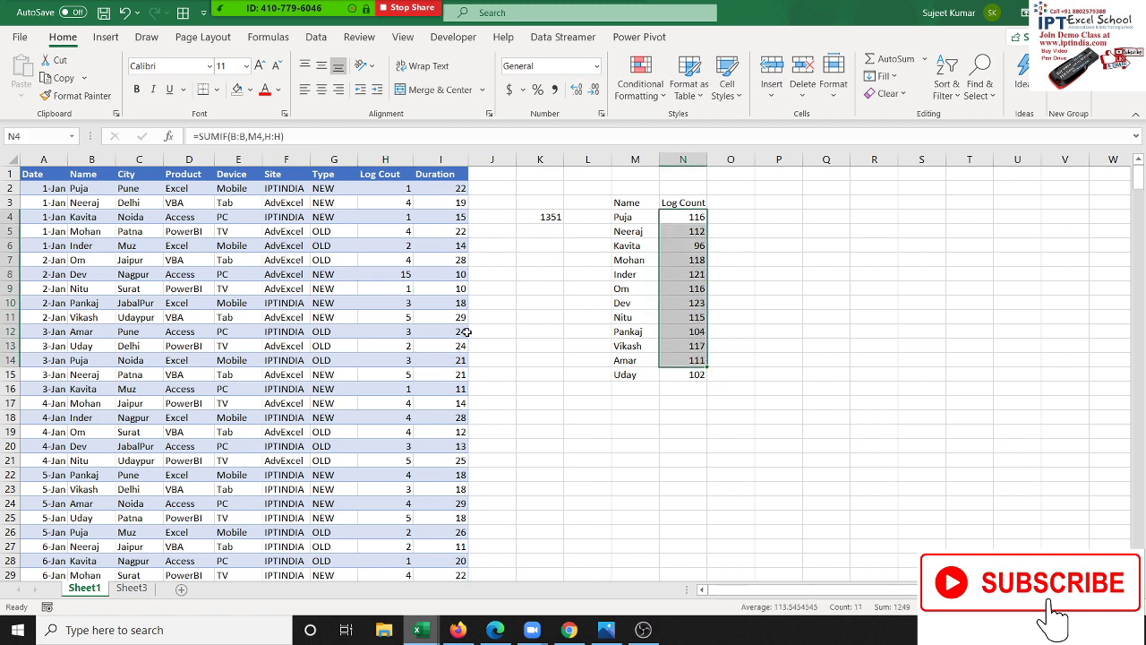
double_click(680, 218)
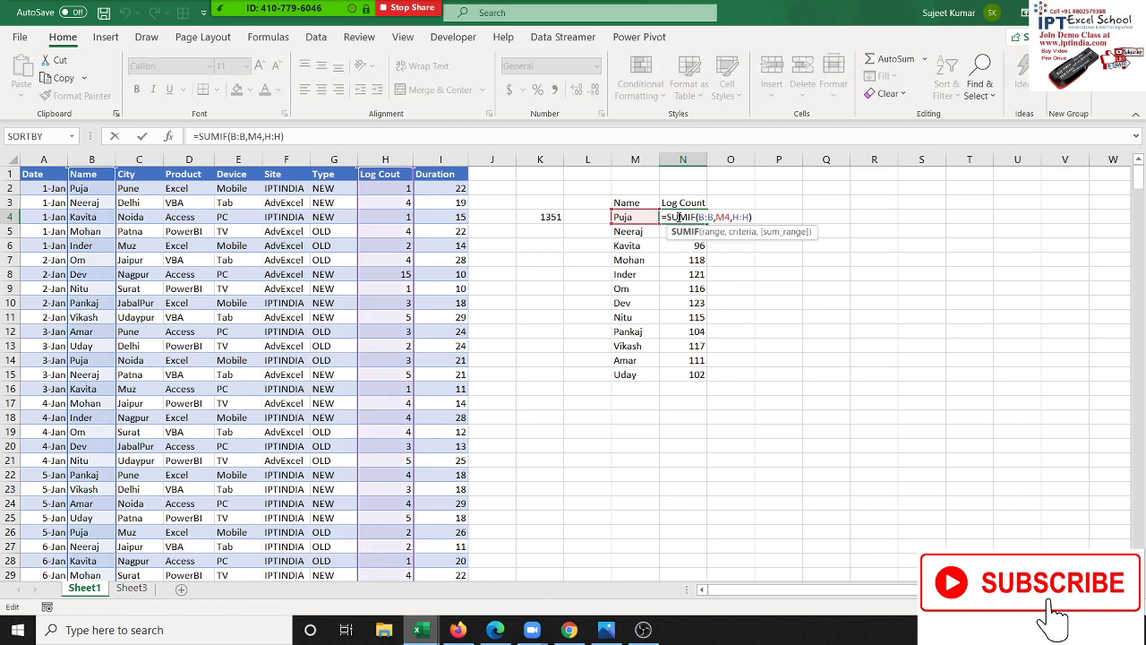
key(Escape)
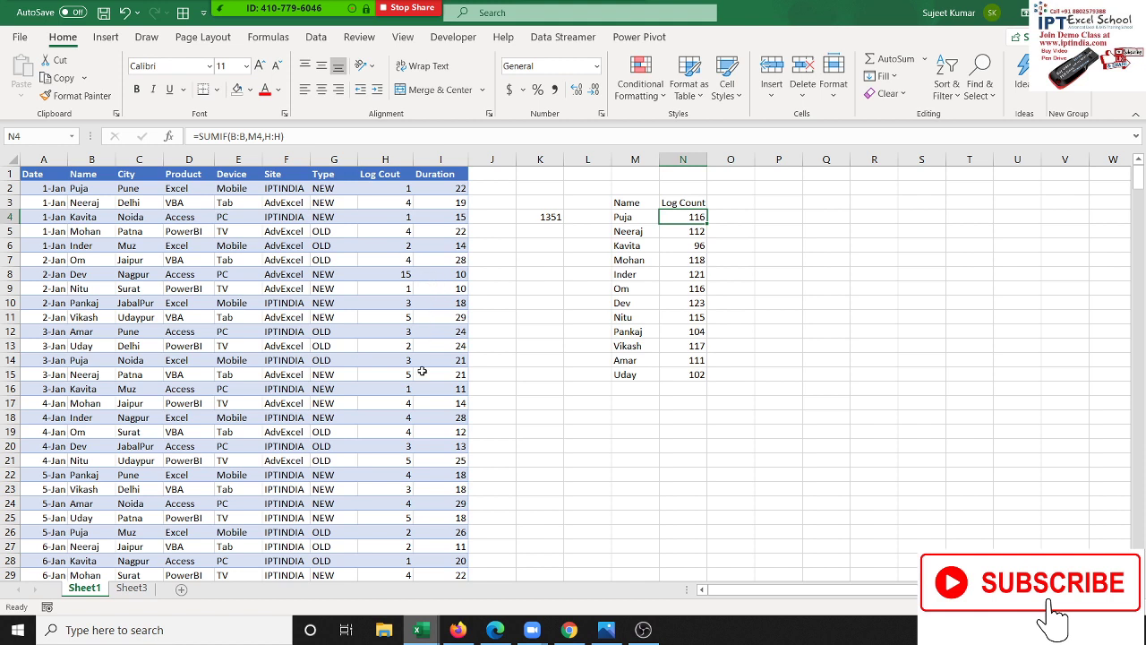
drag(406, 404, 405, 427)
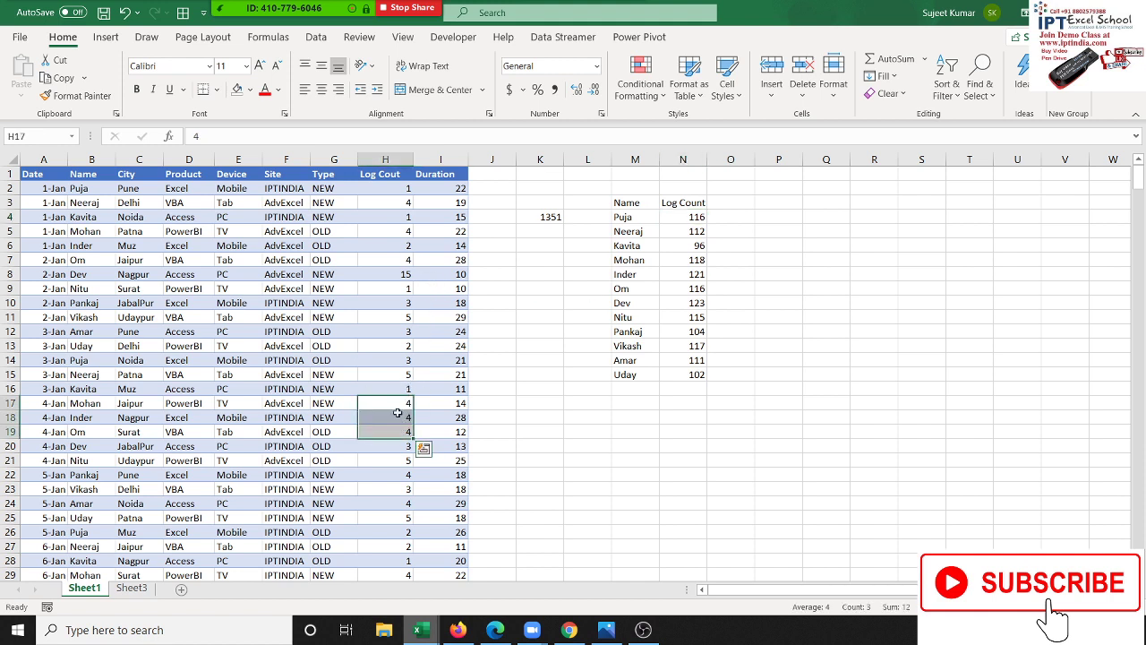
click(404, 275)
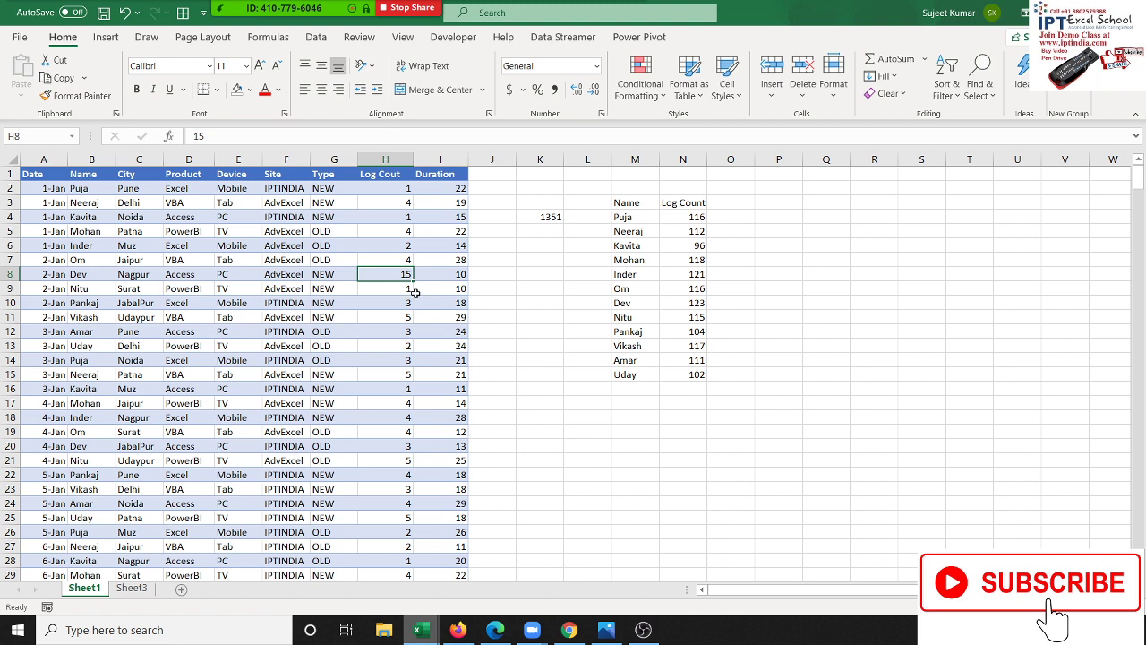
text(4)
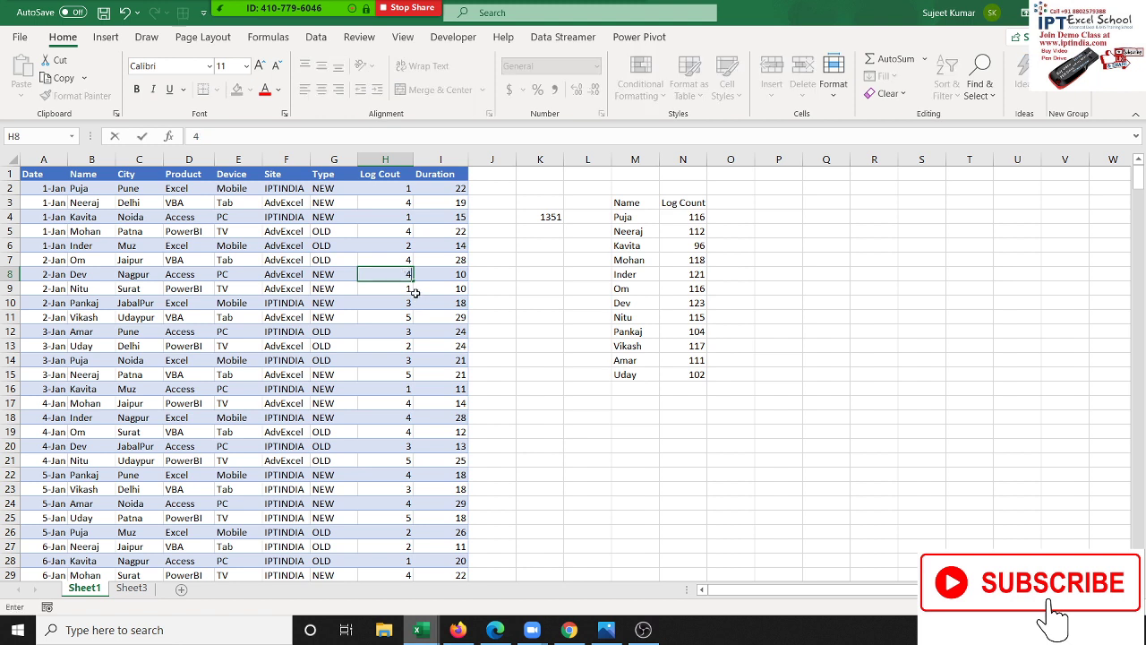
key(Return)
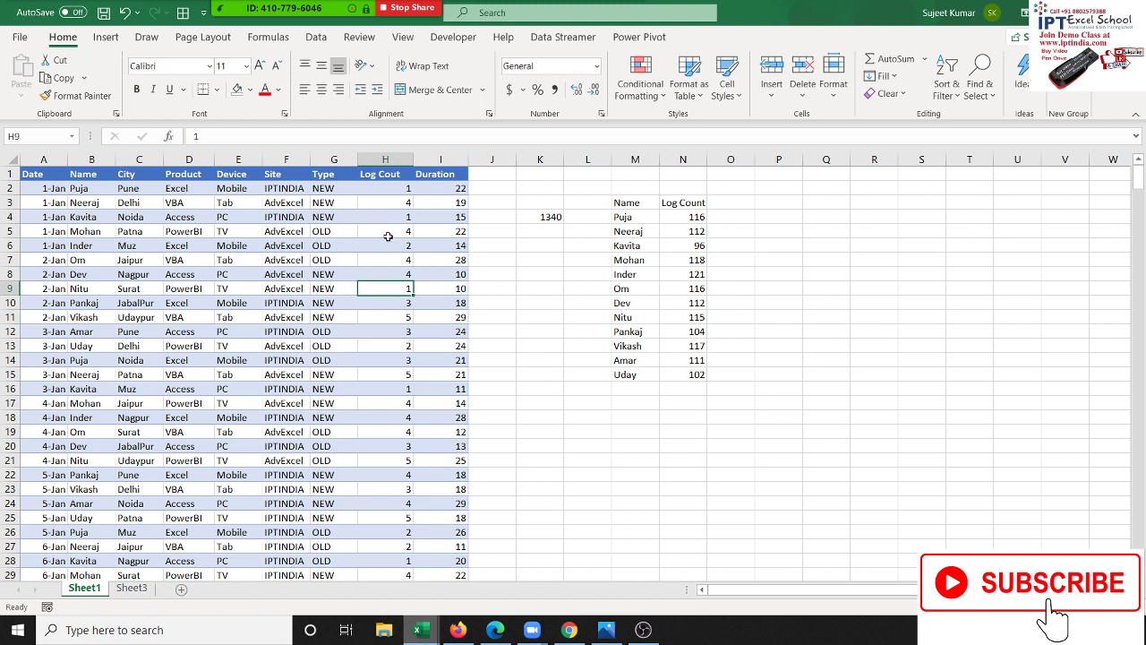
click(399, 223)
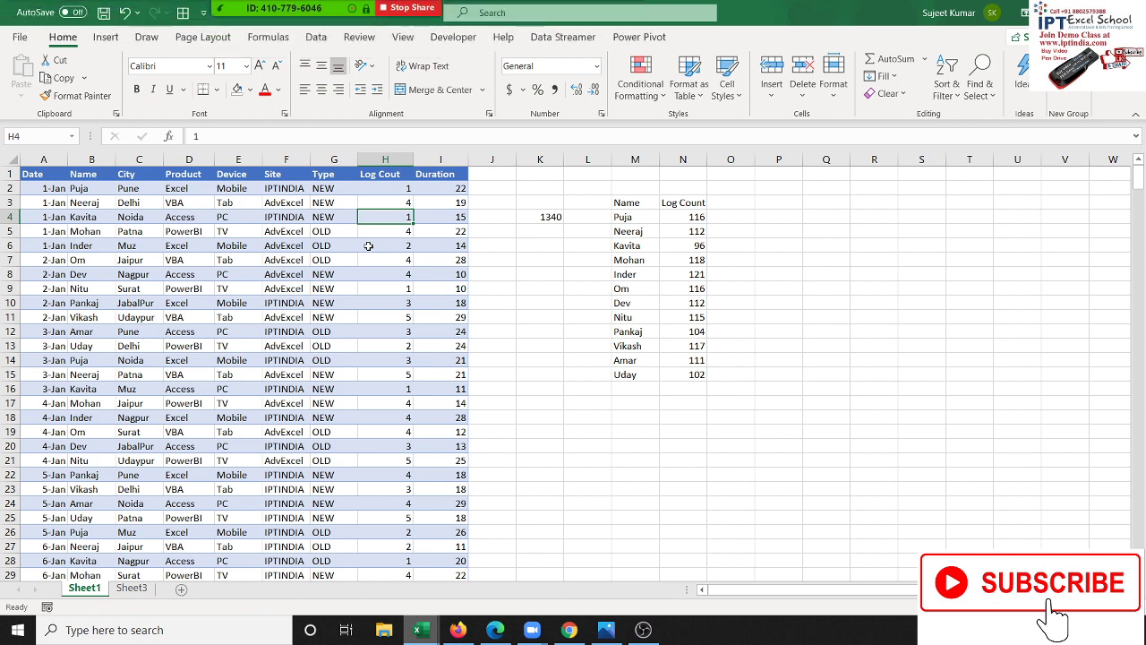
Type the criterion >3 into cell L18
click(394, 178)
key(ctrl+shift+Down)
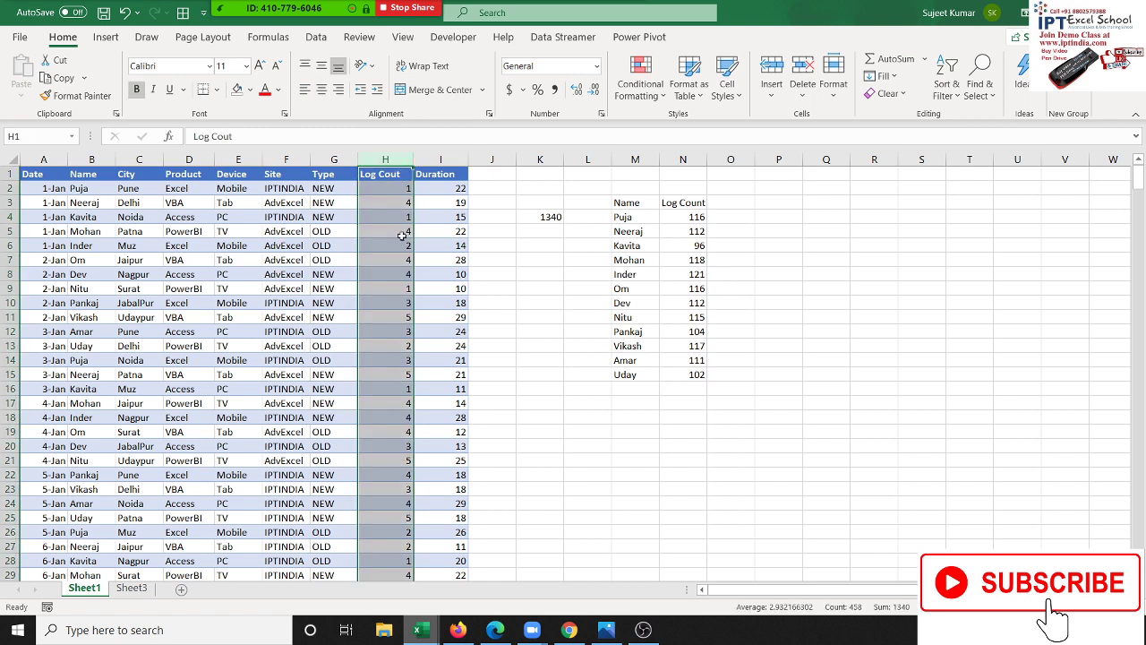
click(608, 416)
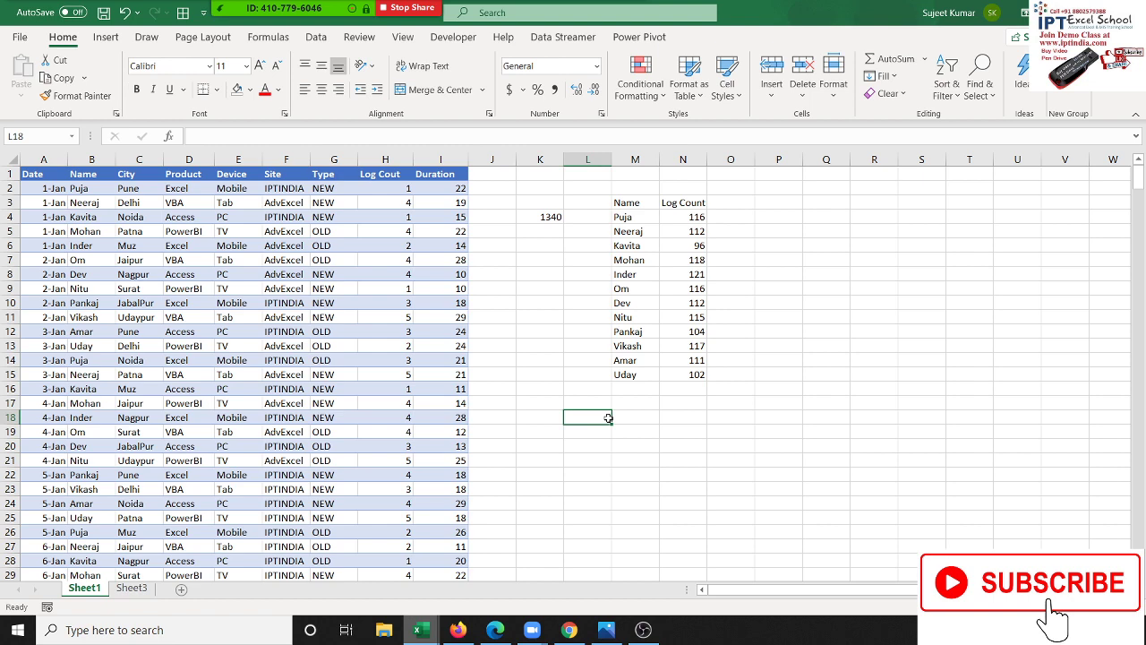
text(>30)
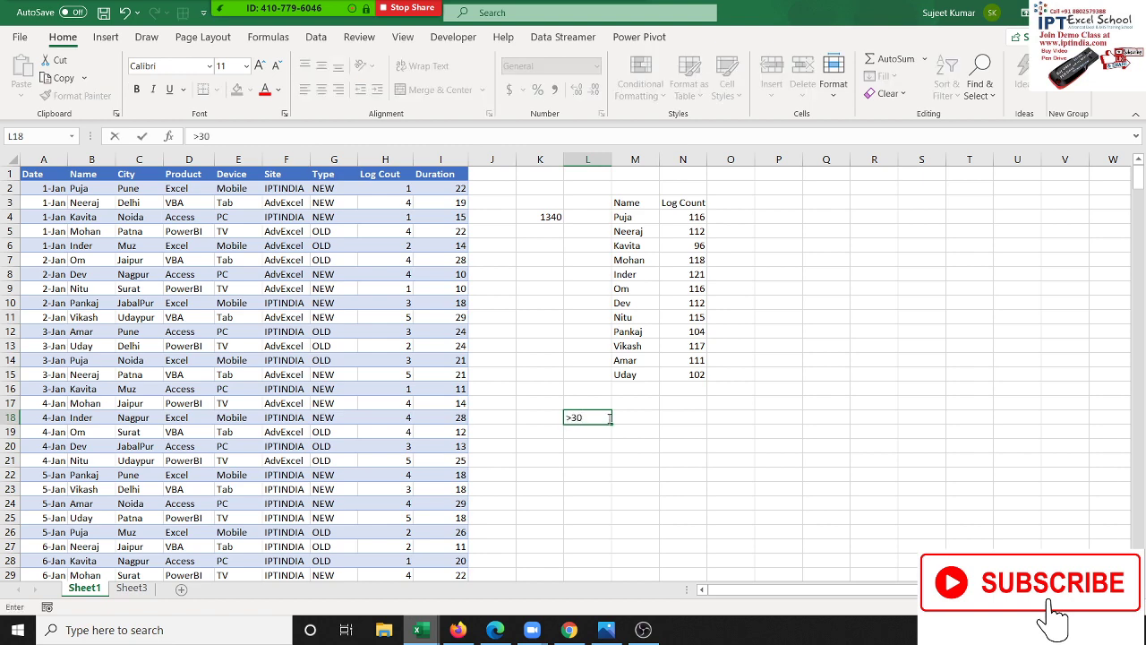
key(BackSpace)
key(Tab)
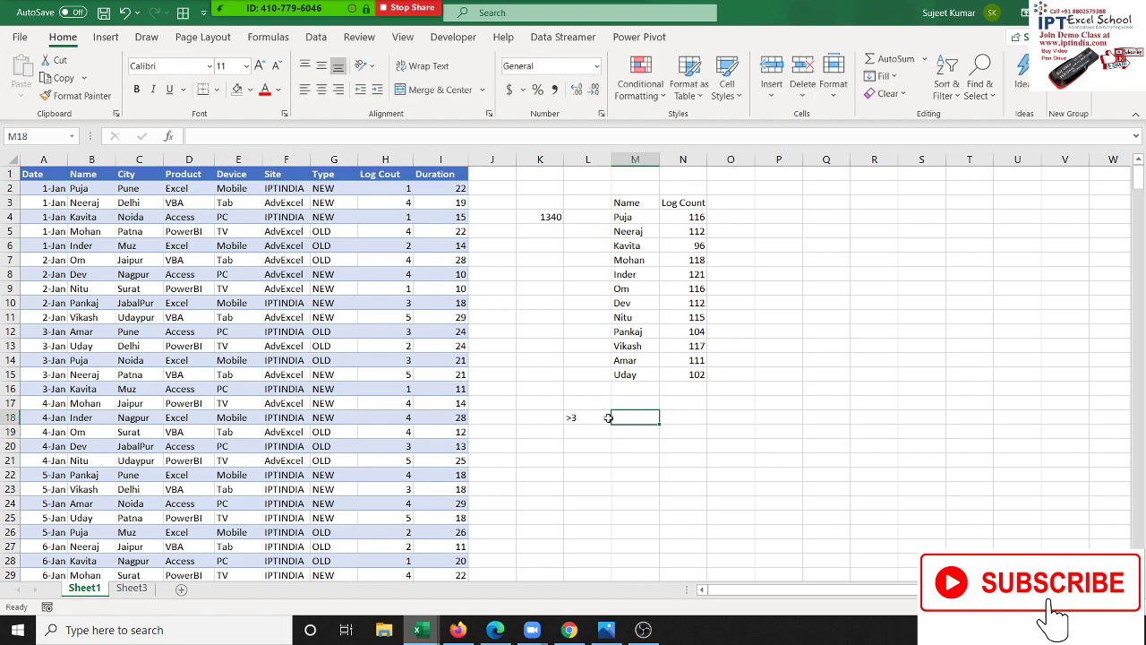
Enter =SUMIF(H:H,L18) in M18 to total Log Cout values above 3, giving 772
text(=sum)
key(Down)
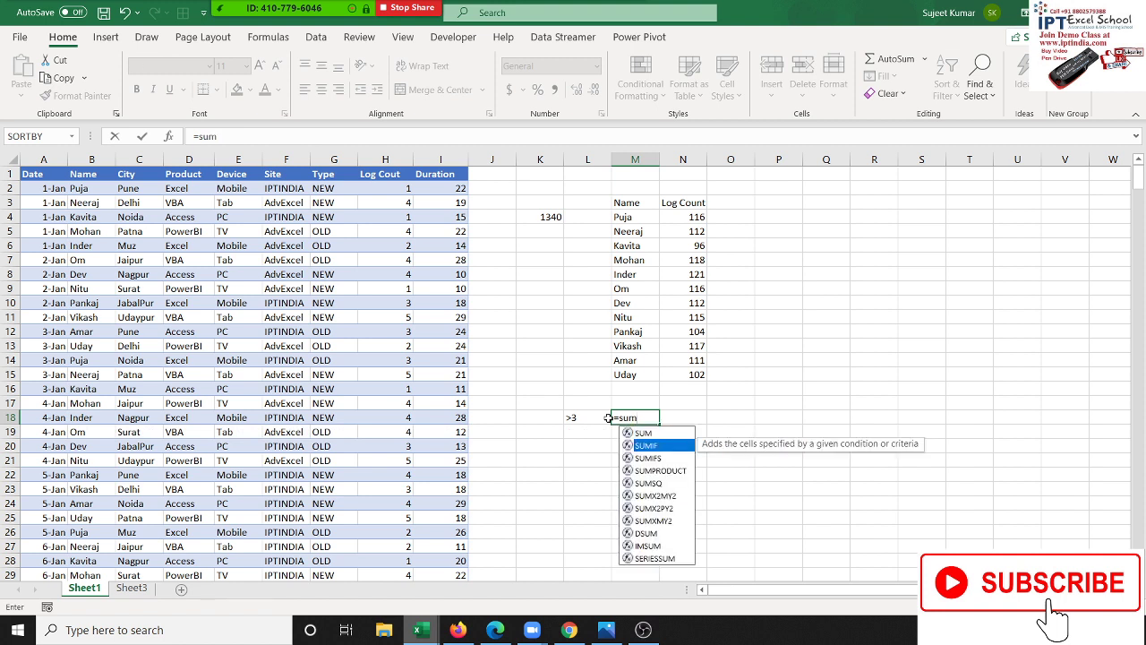
key(Tab)
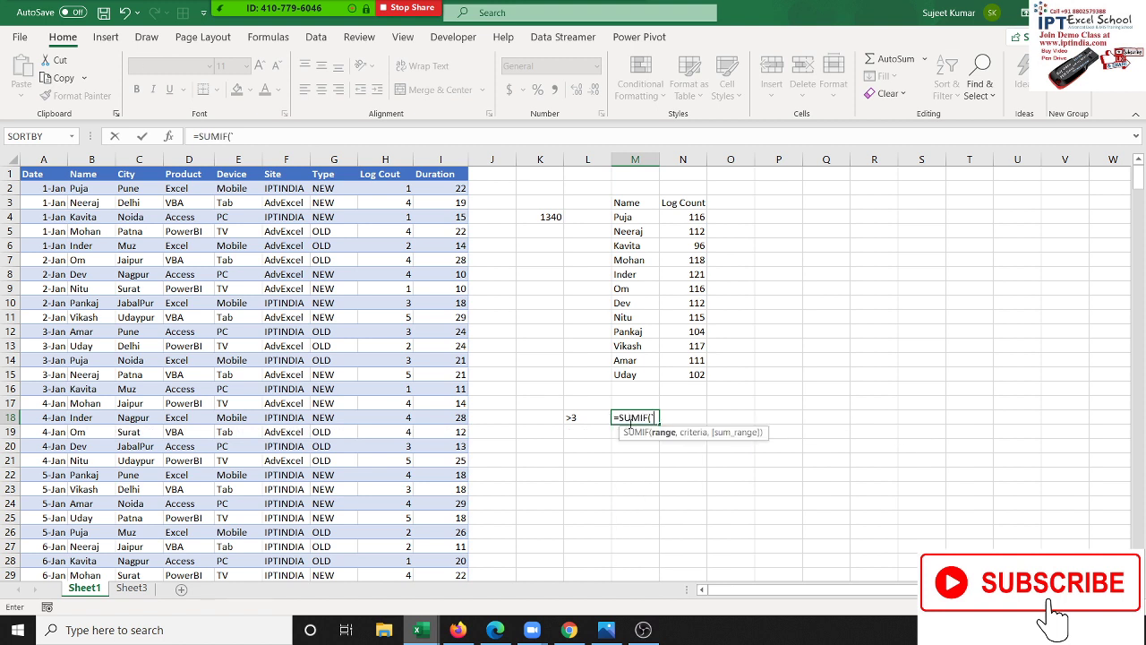
click(388, 159)
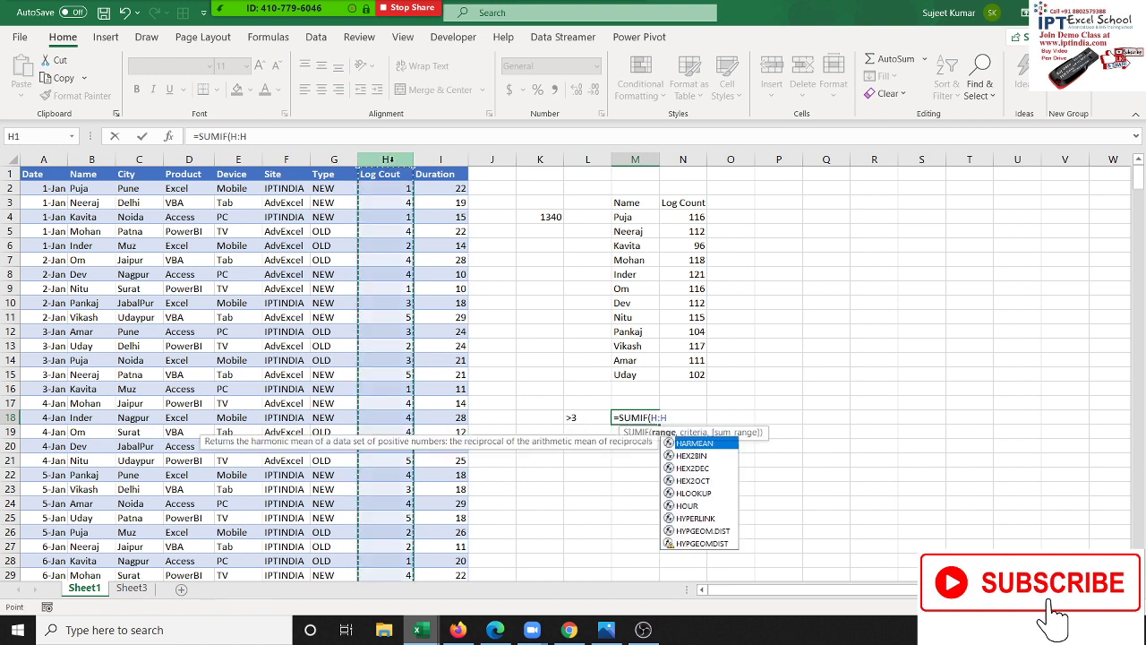
text(,)
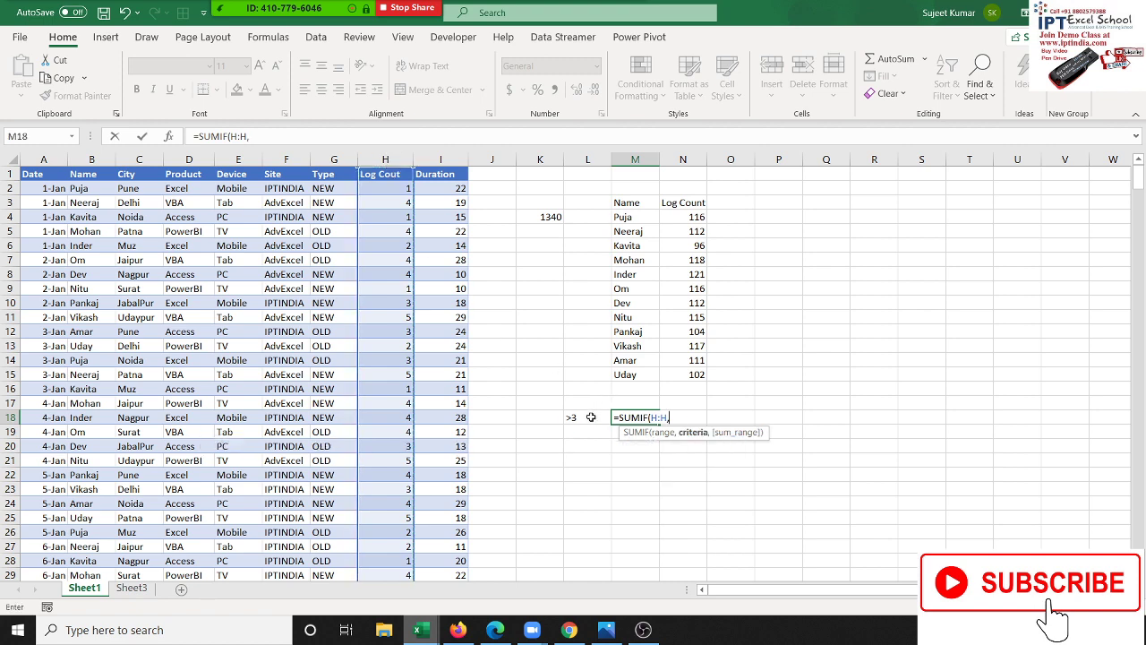
click(591, 417)
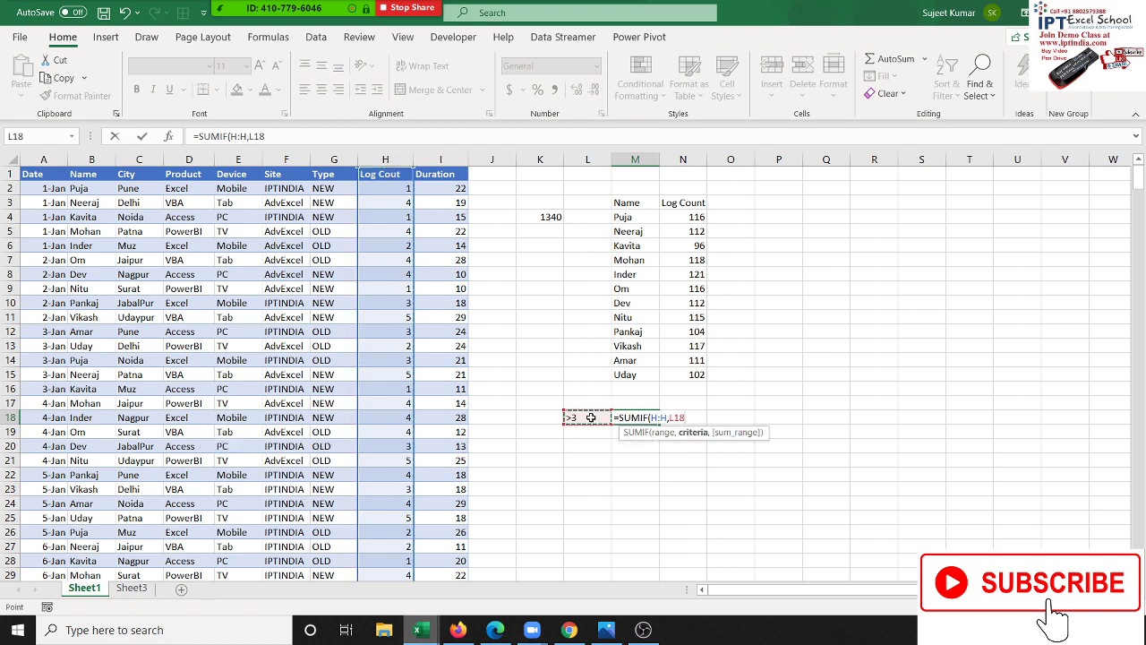
key(ctrl+Return)
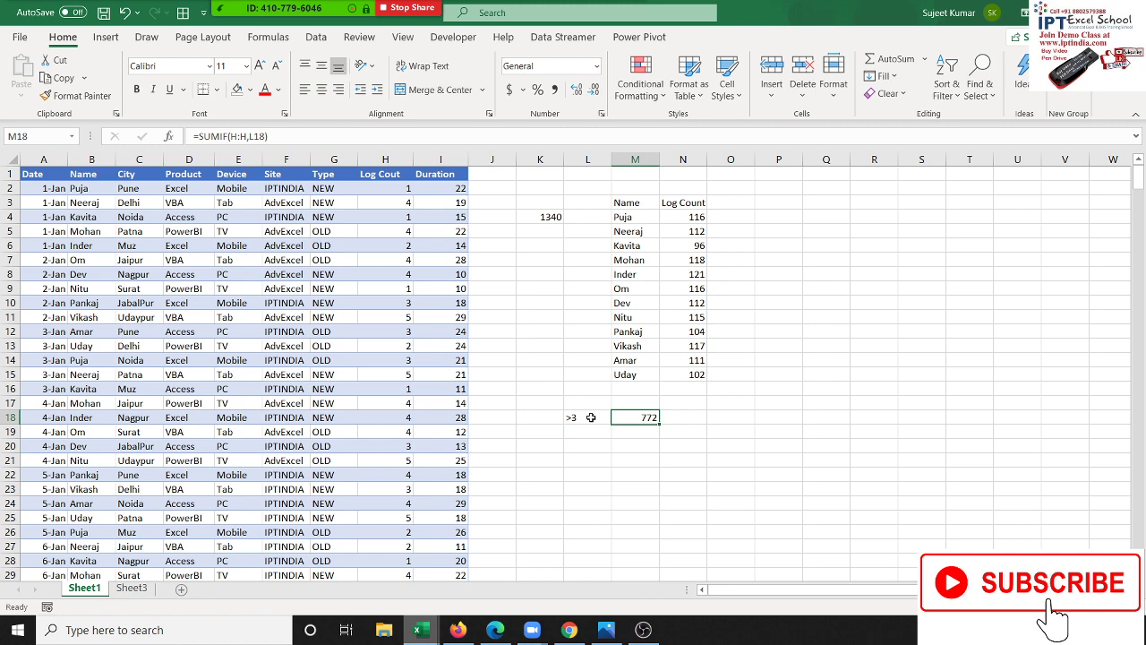
click(687, 374)
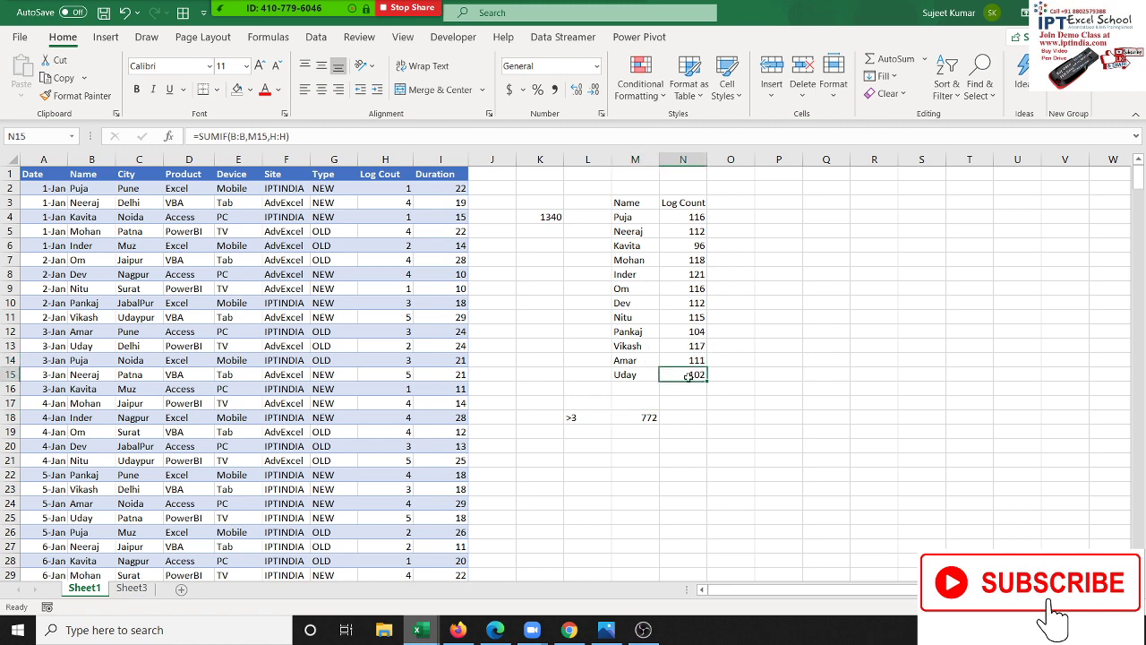
double_click(687, 374)
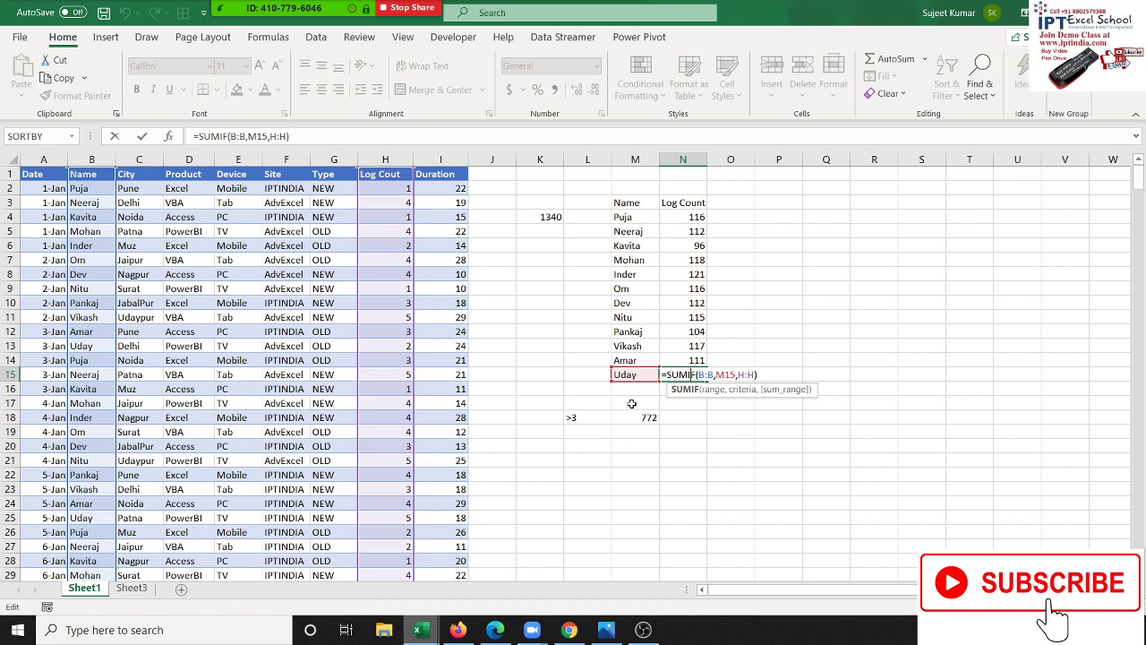
key(Return)
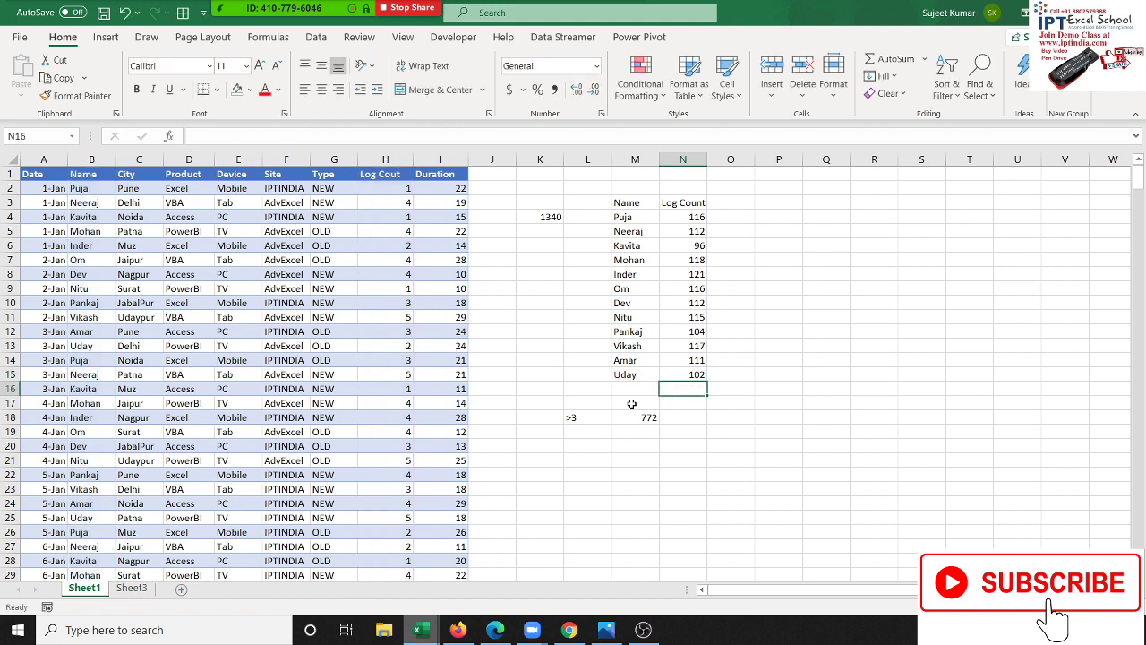
click(650, 415)
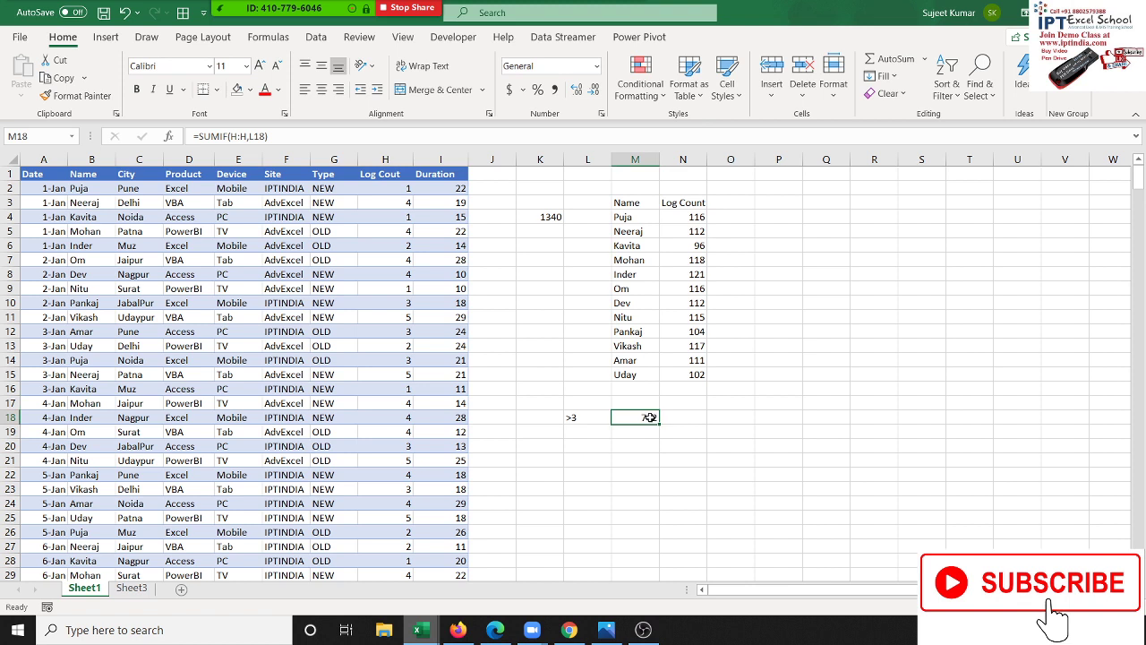
double_click(650, 416)
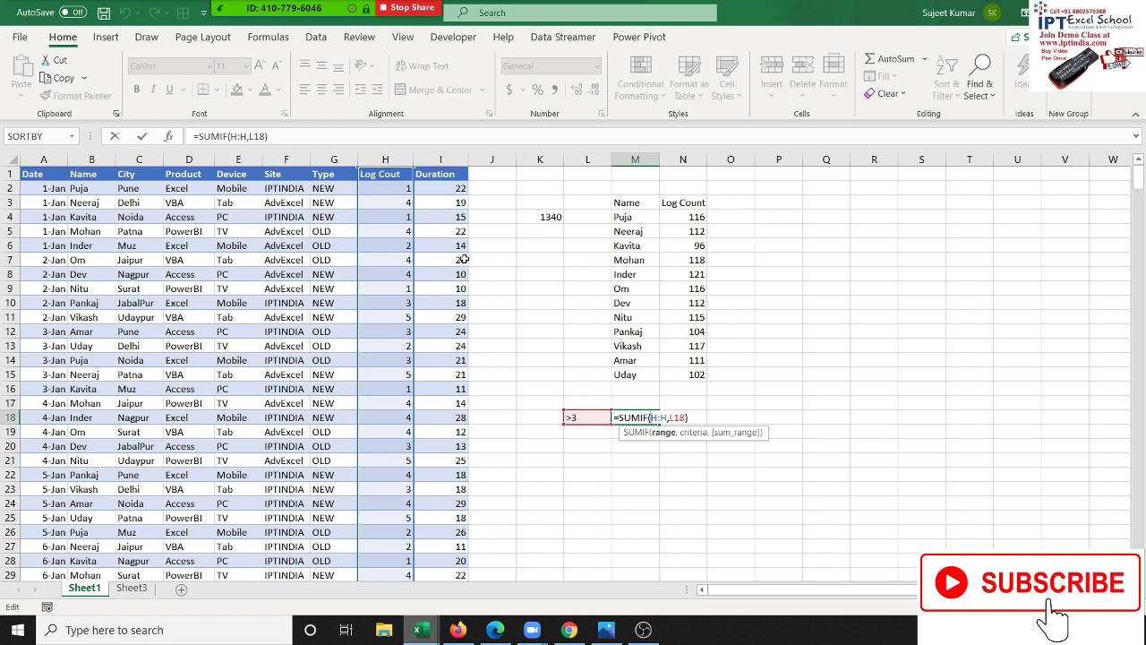
key(Return)
List the operators >, <, >=, <= and <> as criteria labels below >3 in column L
key(Left)
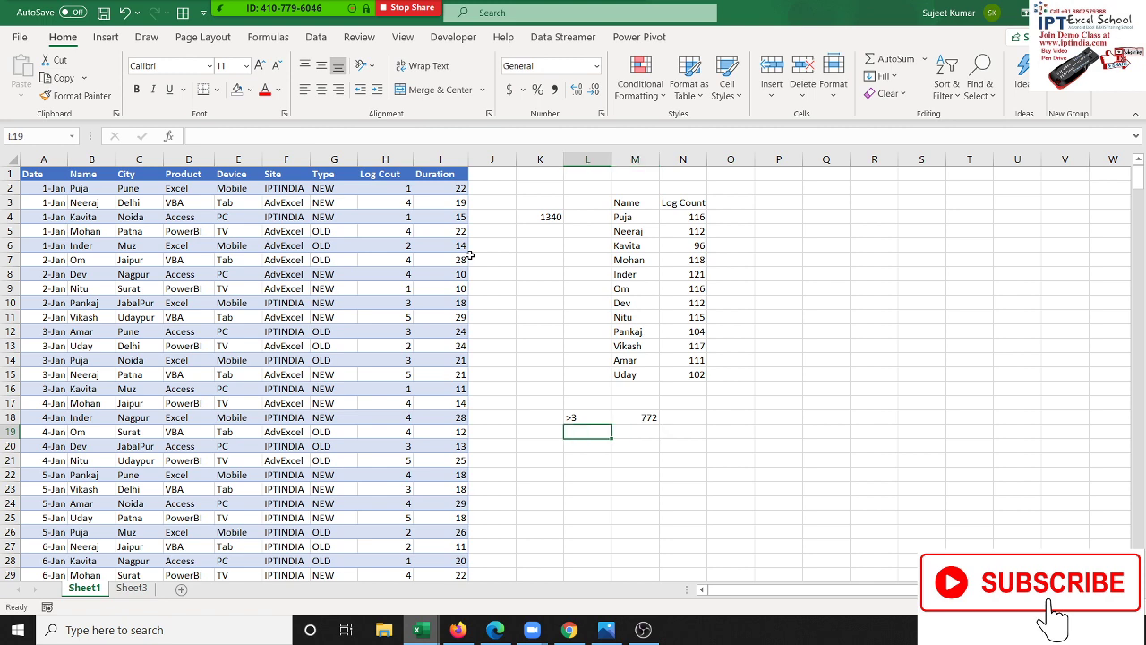
text(>)
key(Return)
text(<)
key(Return)
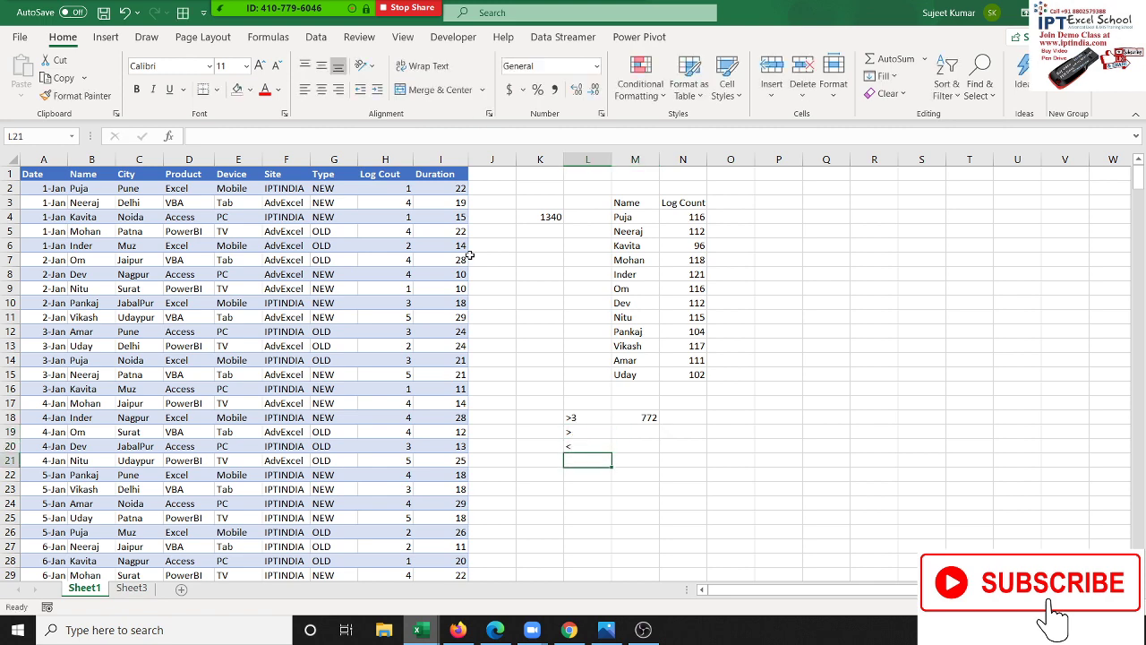
text(>=)
key(Return)
text(<=)
key(Return)
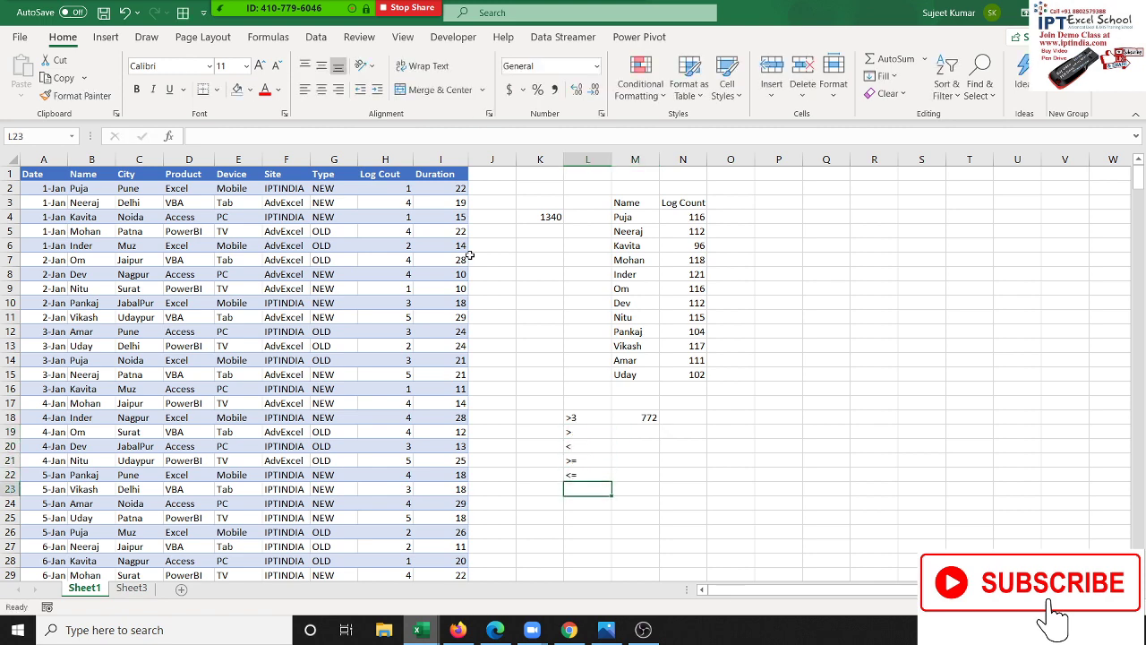
text(<>)
key(Return)
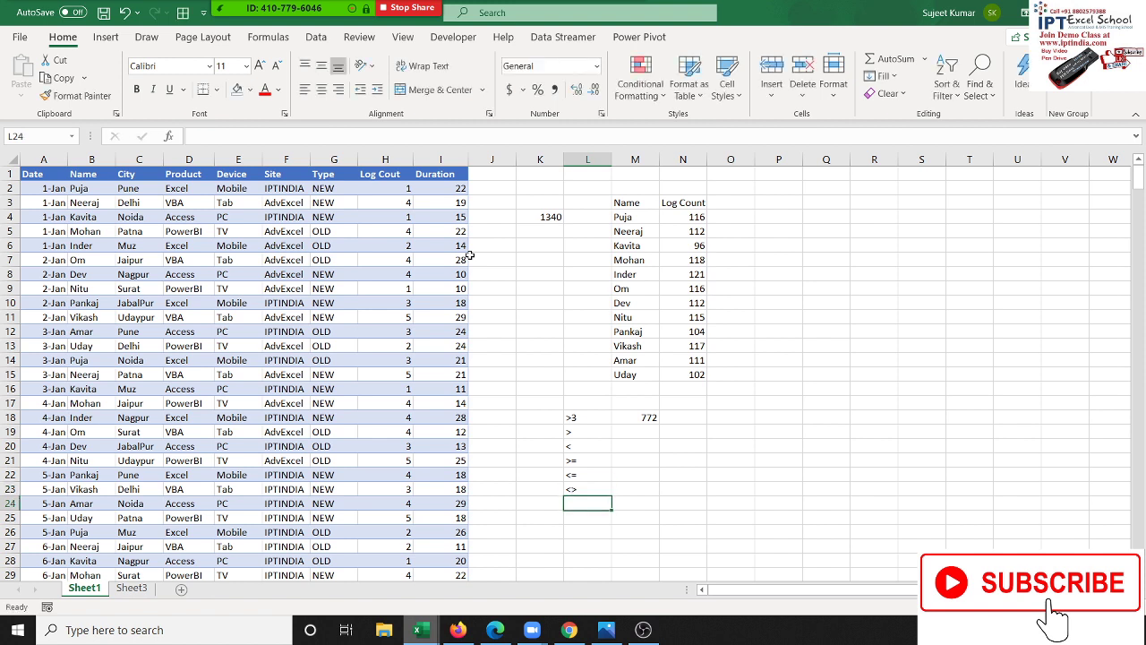
Enter the thresholds 2, 3 and 5 in M20, M21 and M22
key(Up)
key(Up)
key(Up)
key(Up)
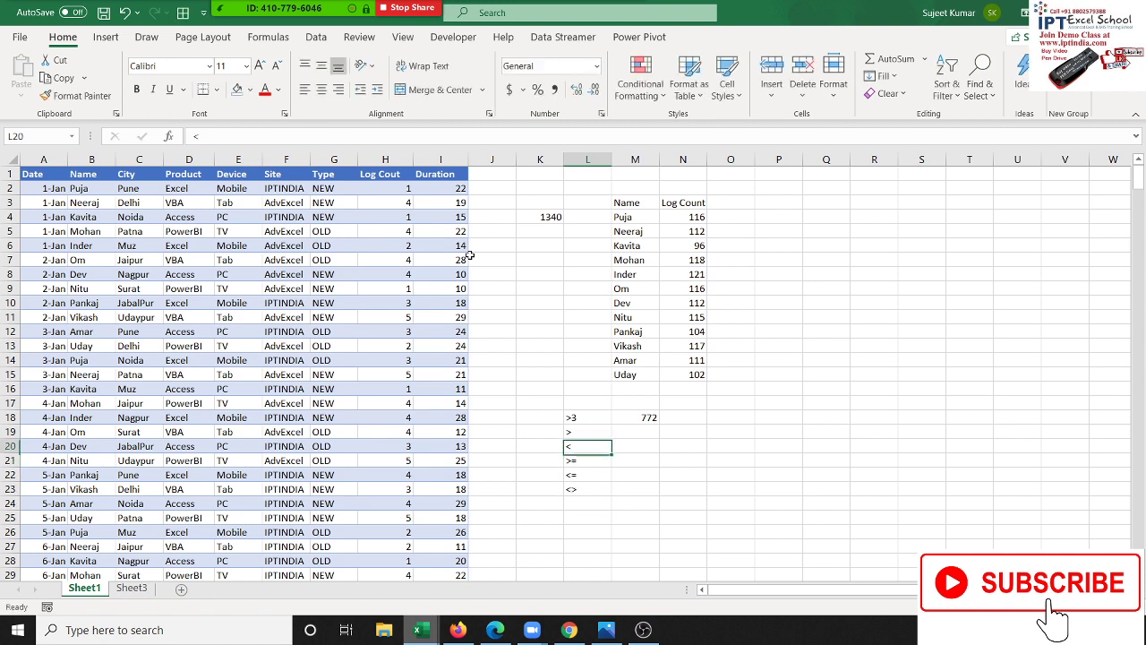
key(Up)
key(Up)
key(Down)
key(Right)
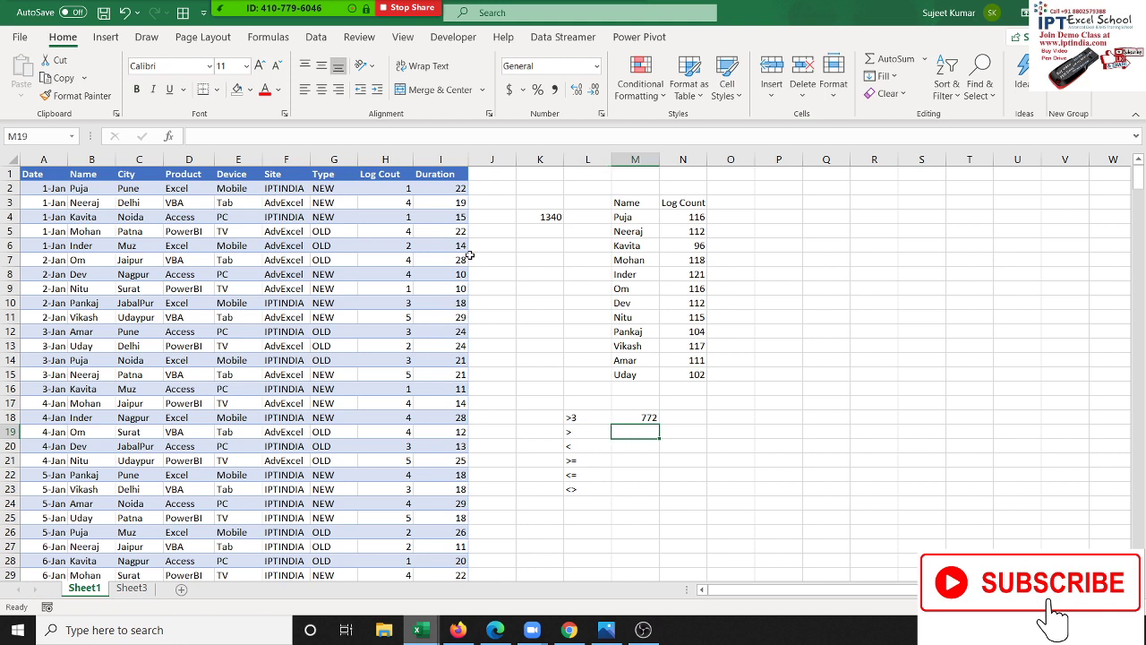
key(Down)
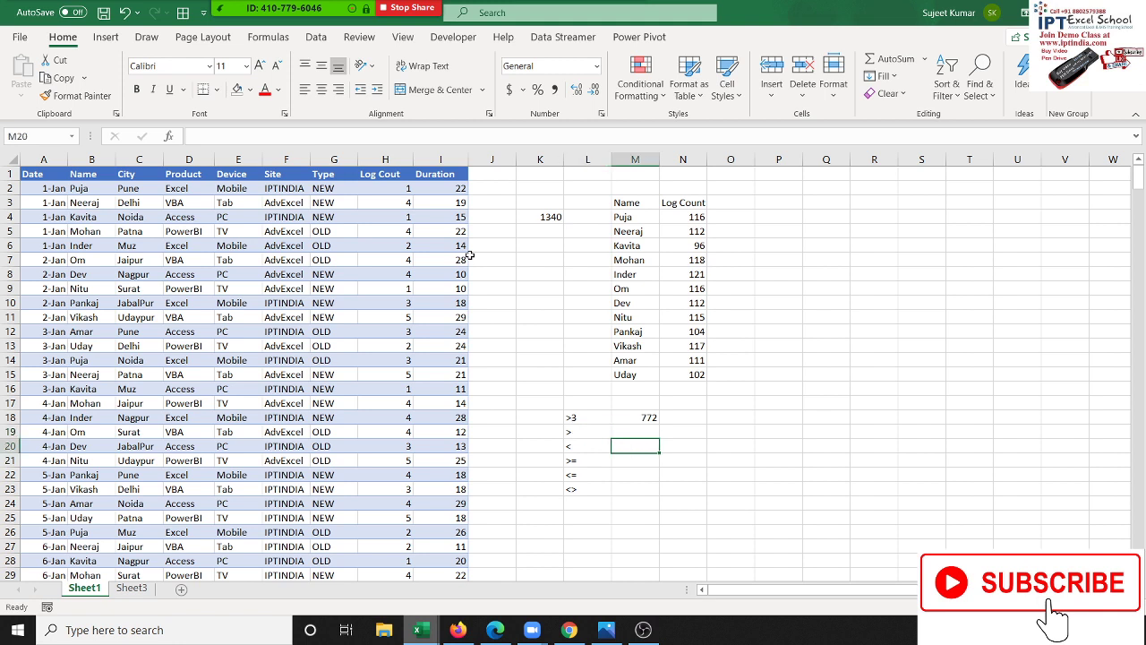
text(2)
key(Return)
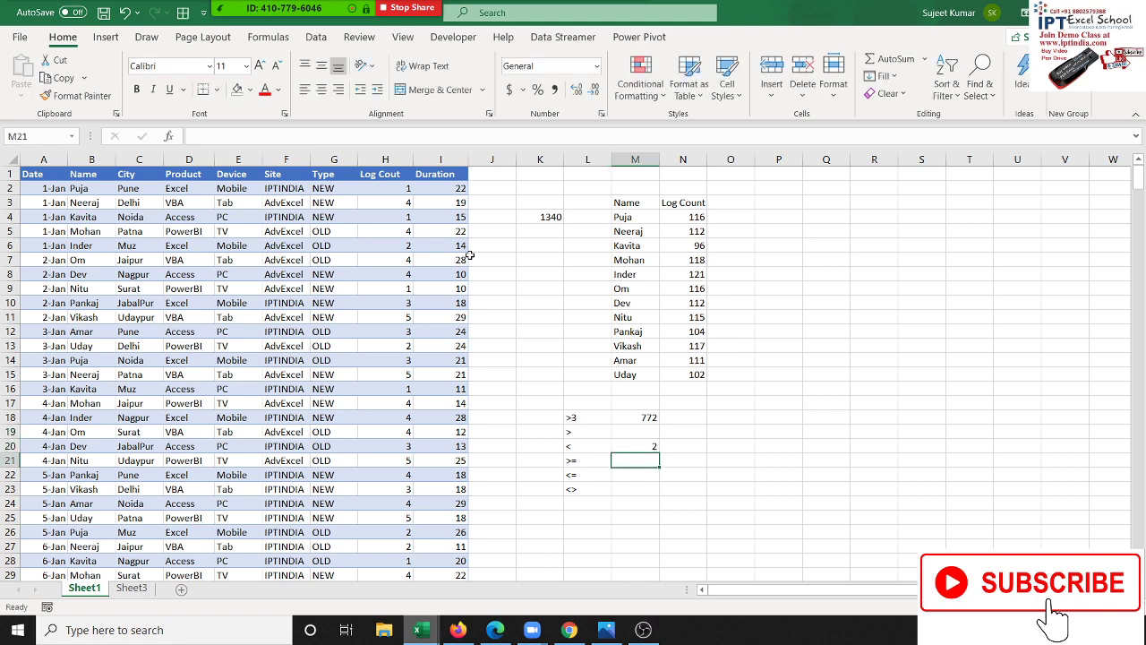
text(3)
key(Return)
text(5)
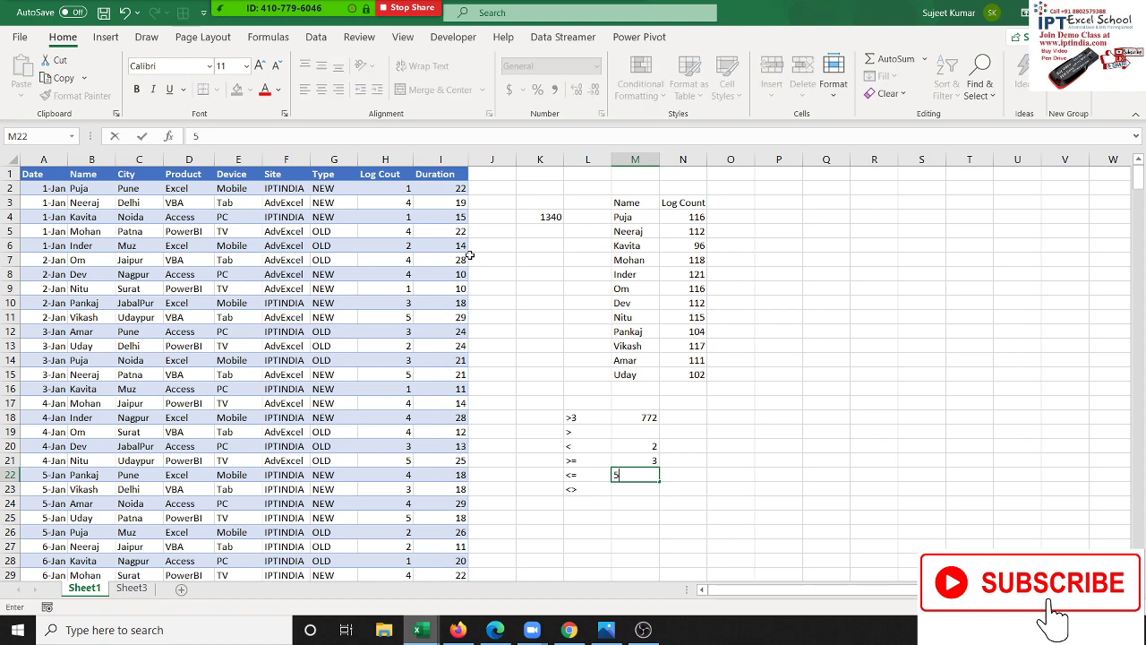
key(Return)
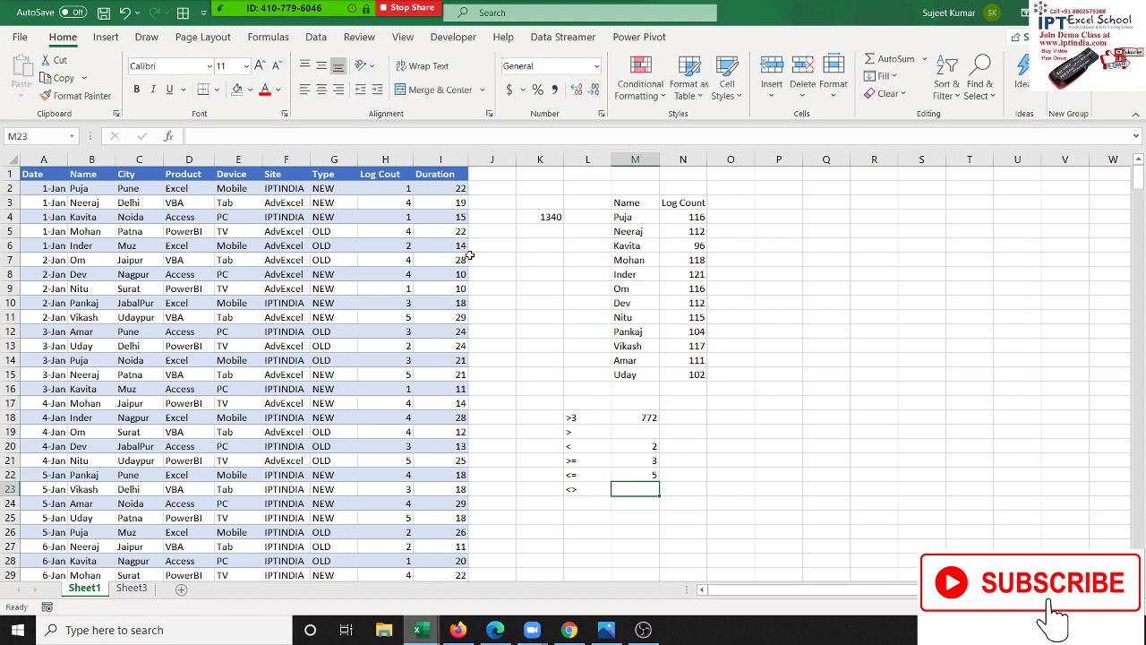
Edit M20 to read >2 as a trial criterion
key(Up)
key(Up)
key(Up)
key(Right)
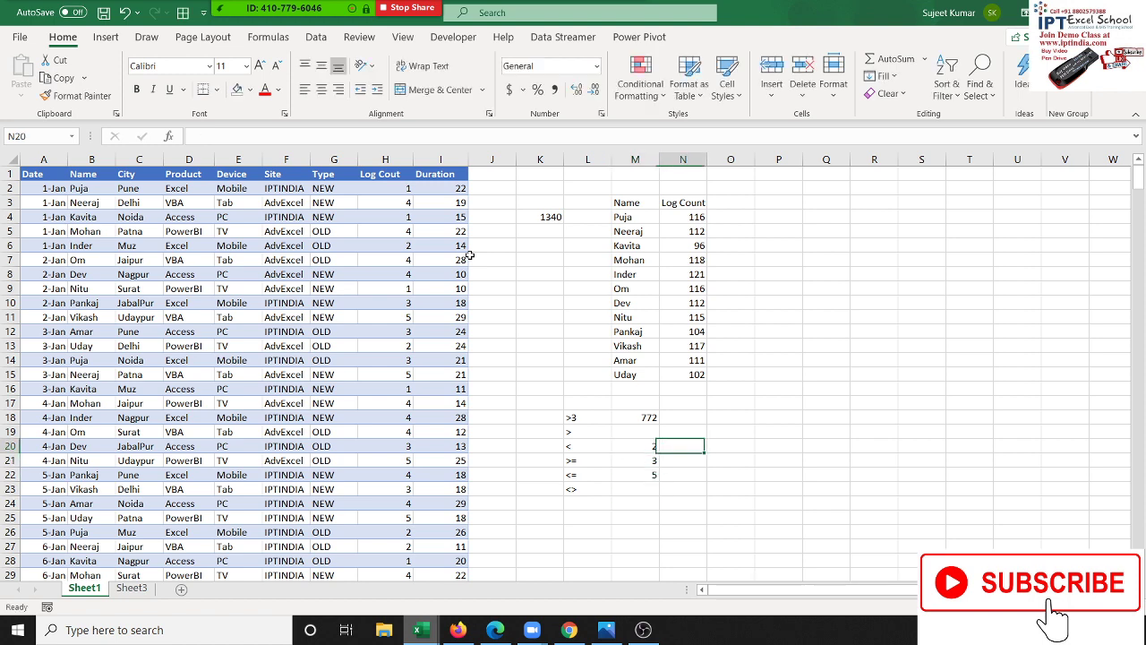
key(Left)
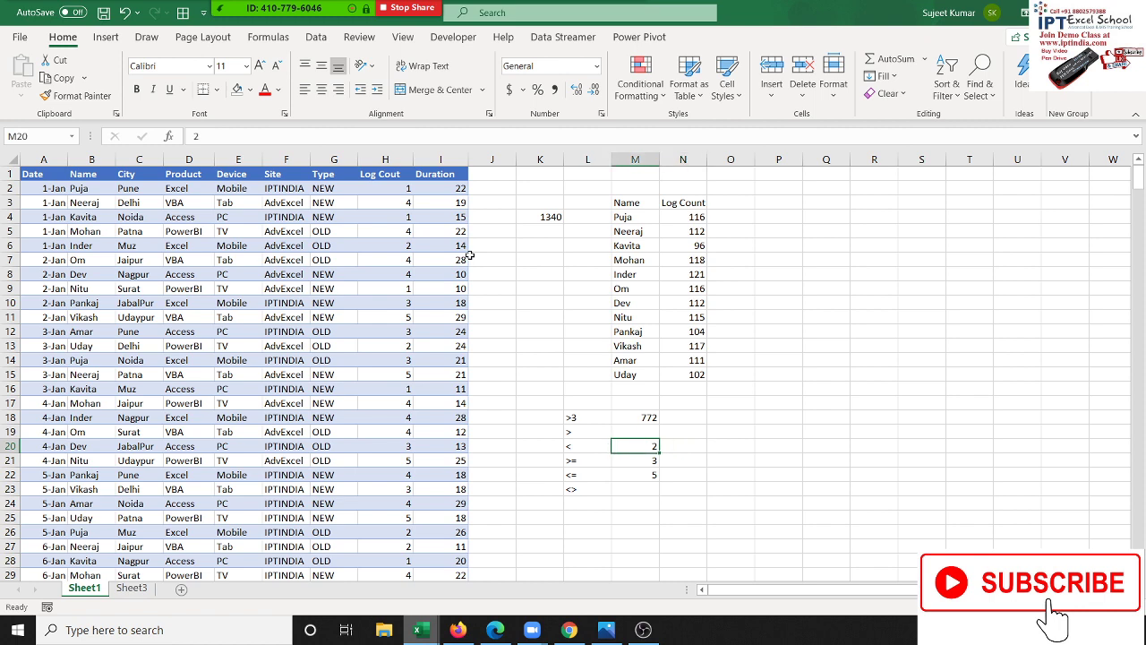
double_click(644, 447)
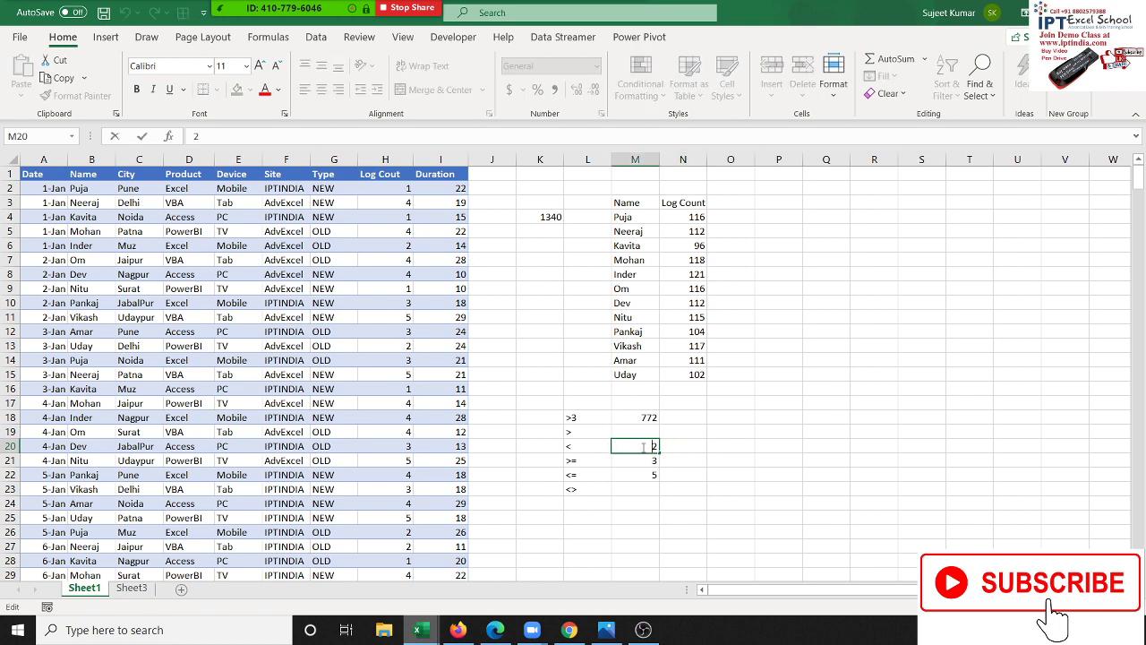
text(>)
key(Return)
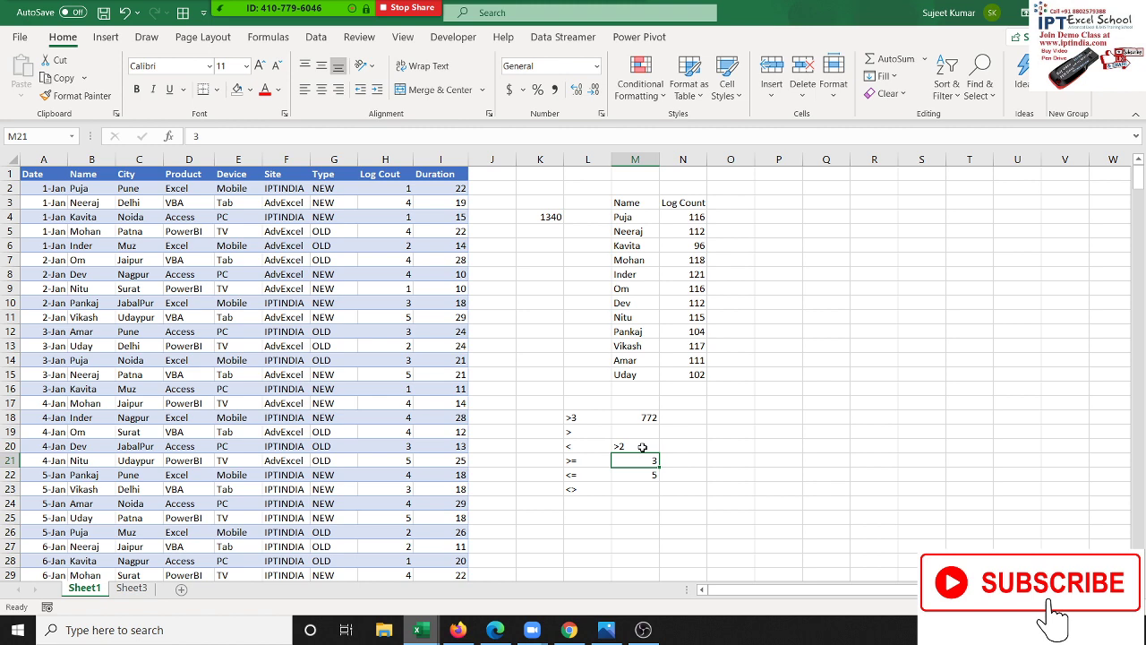
click(642, 446)
Restore 2 in M20 and enter =SUMIF(H:H,">"&M20) in N20
text(2)
key(Tab)
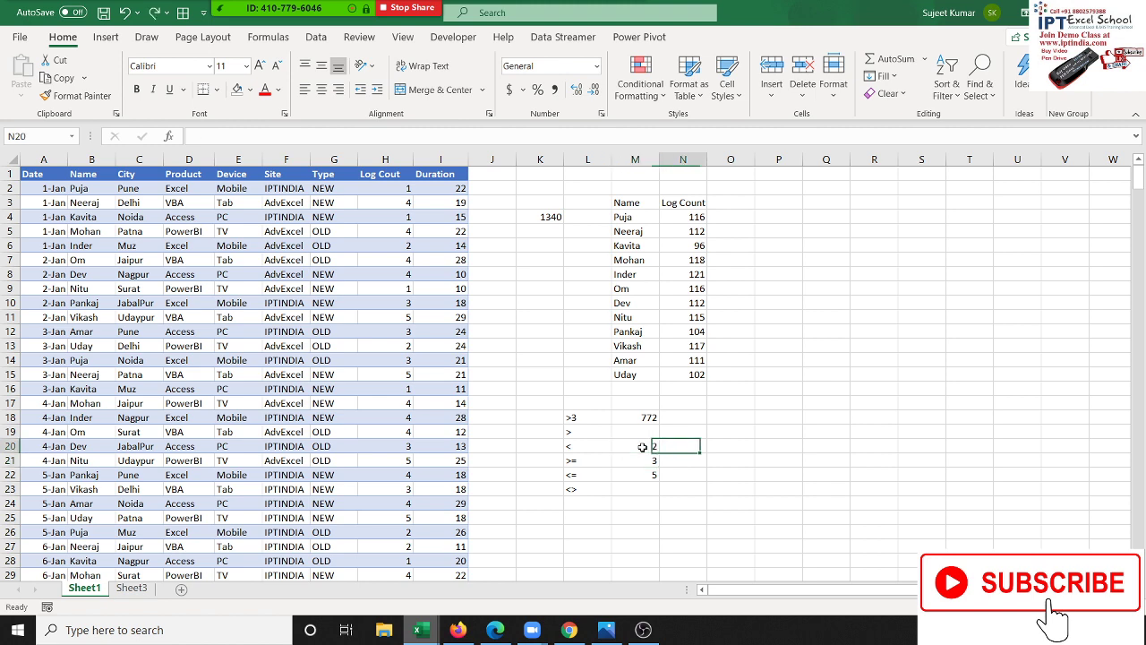
text(=)
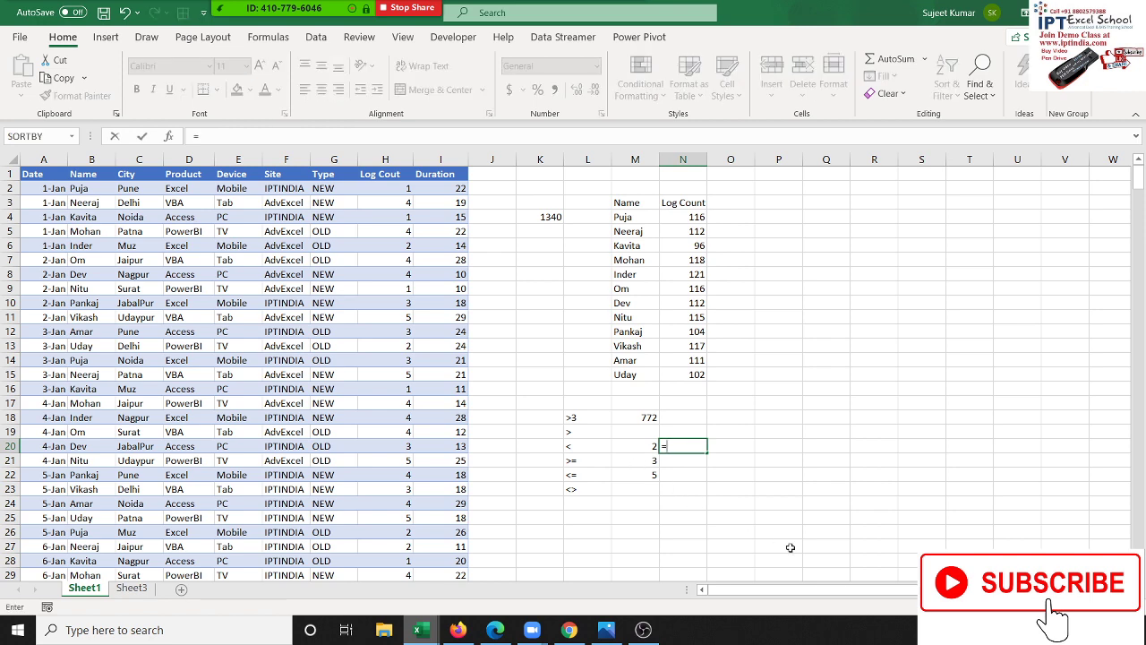
text(sum)
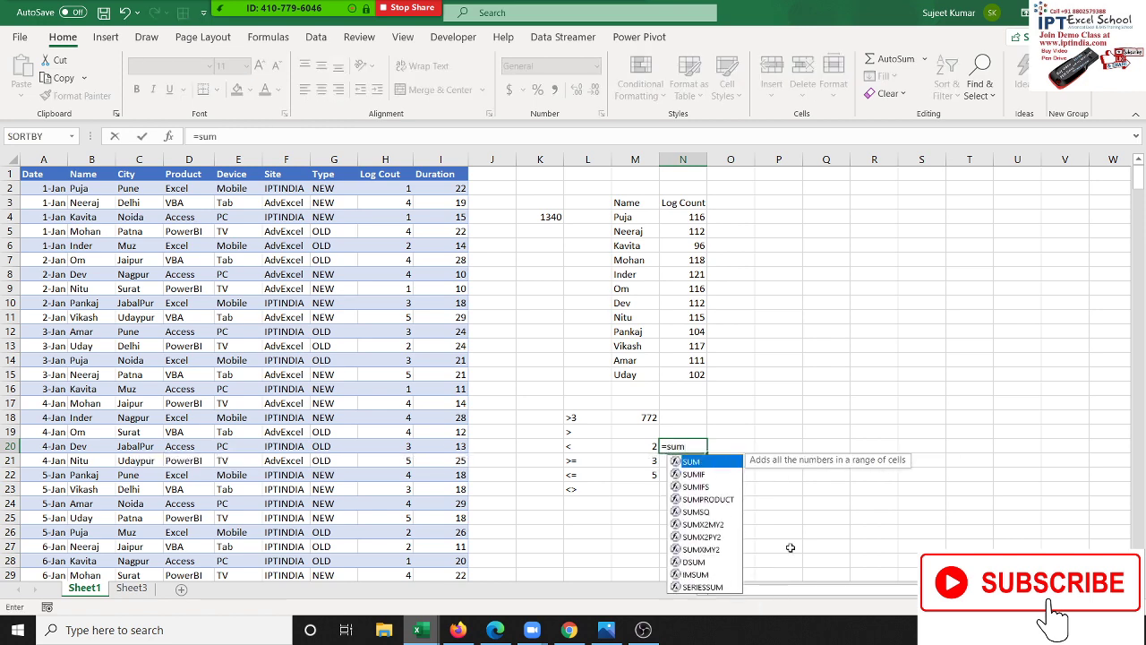
key(Down)
key(Tab)
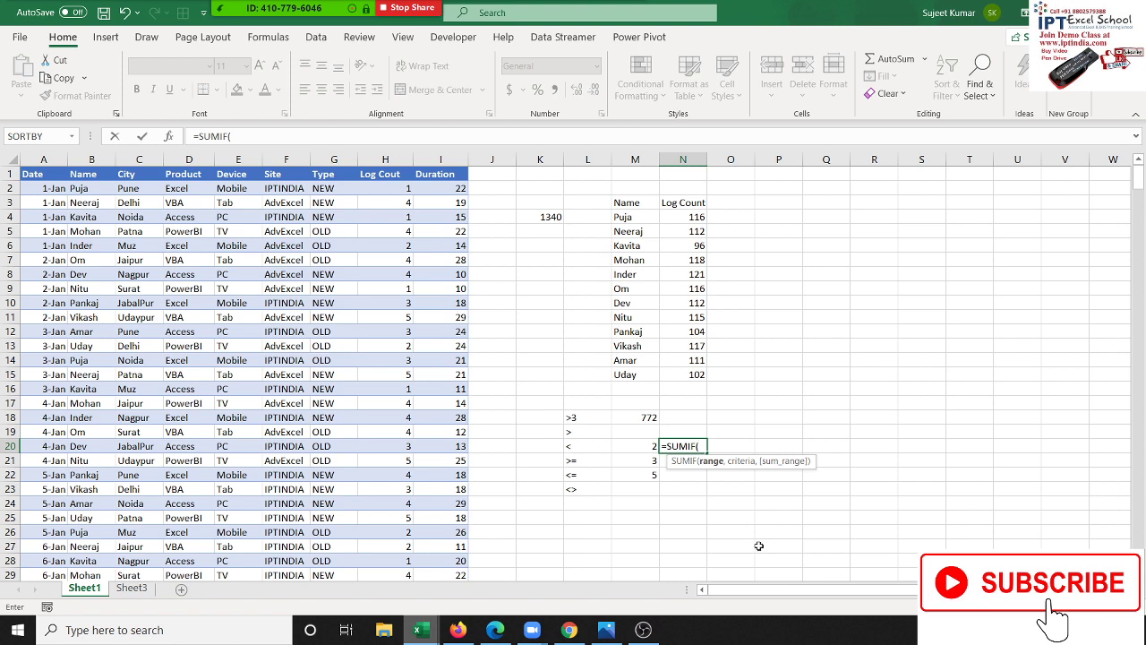
click(375, 158)
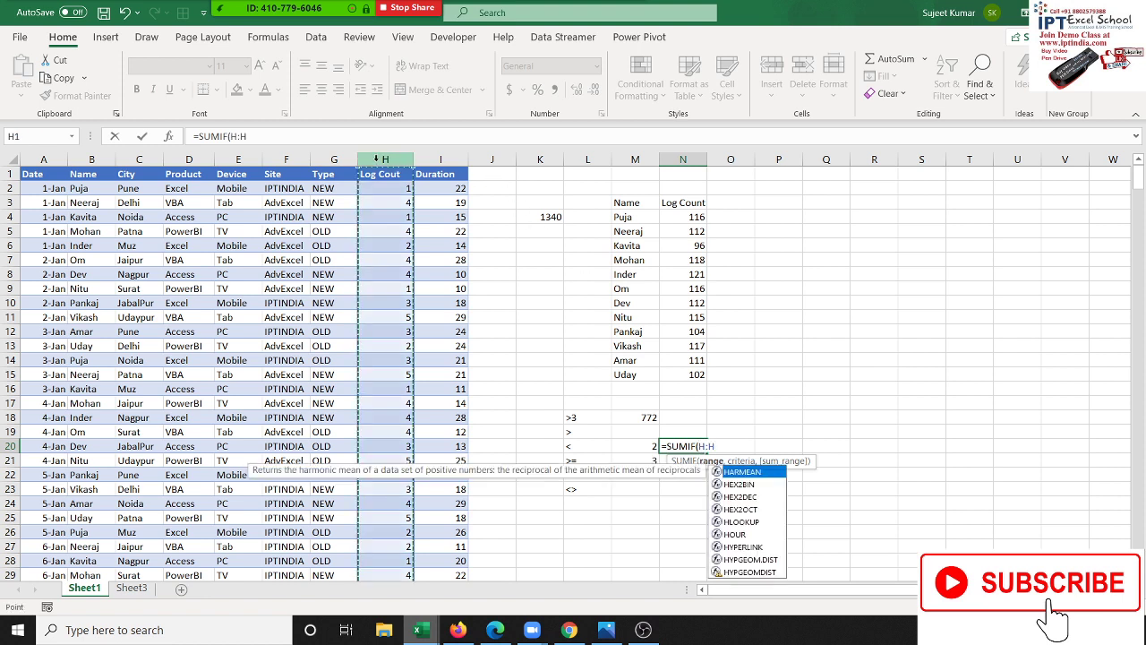
text(,">)
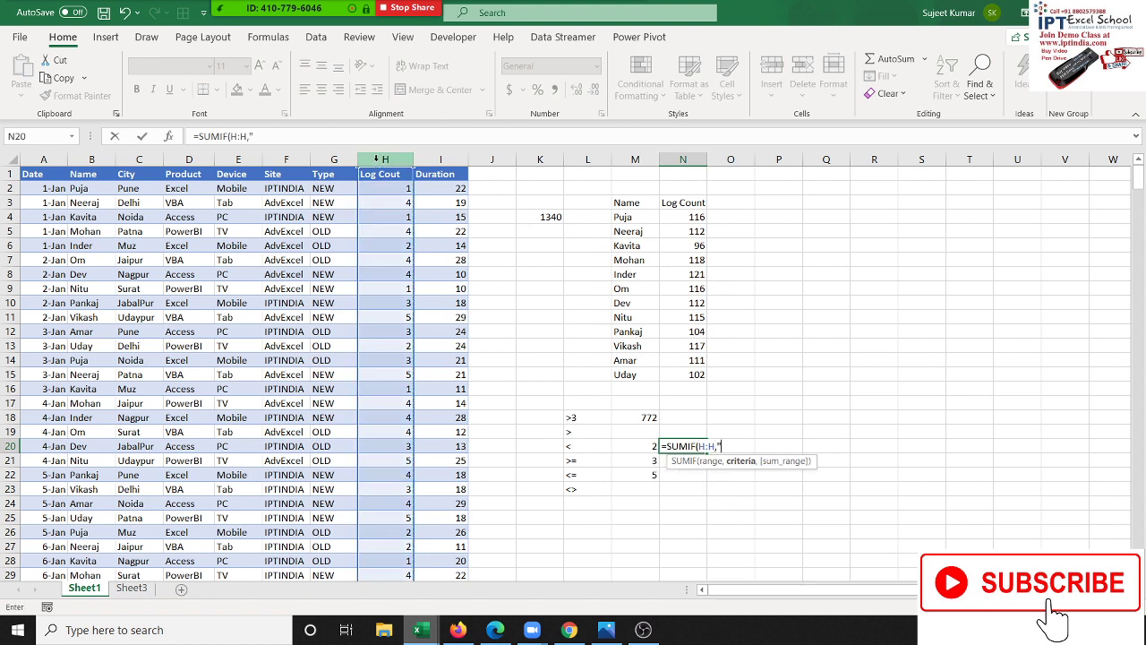
text(=)
key(BackSpace)
text(&)
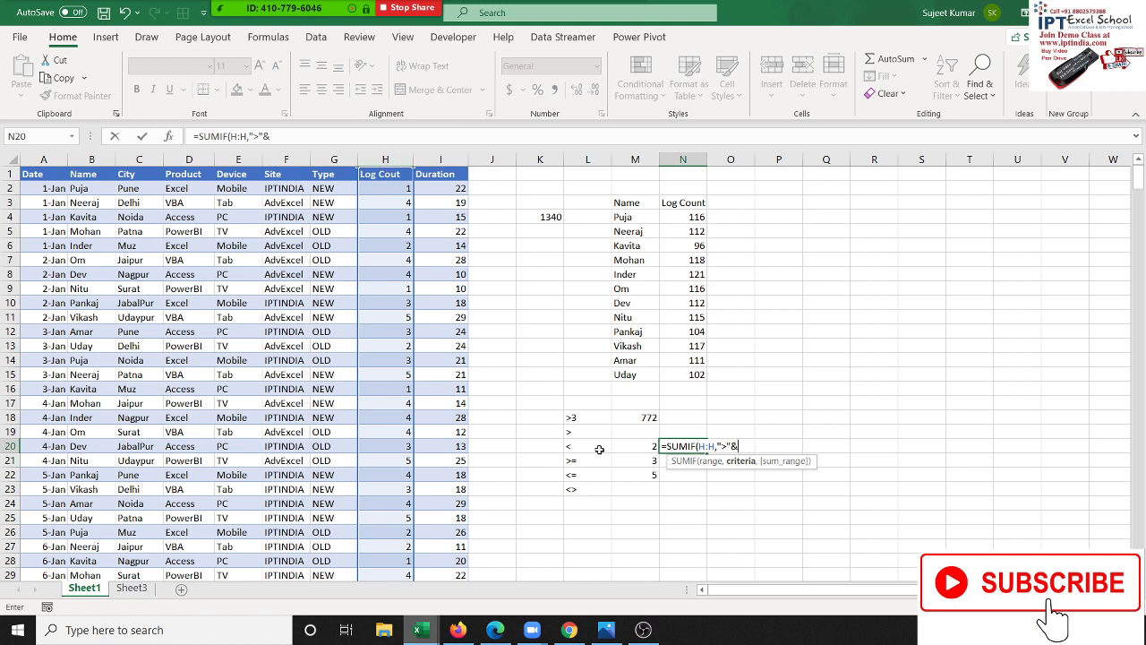
click(629, 444)
key(ctrl+Return)
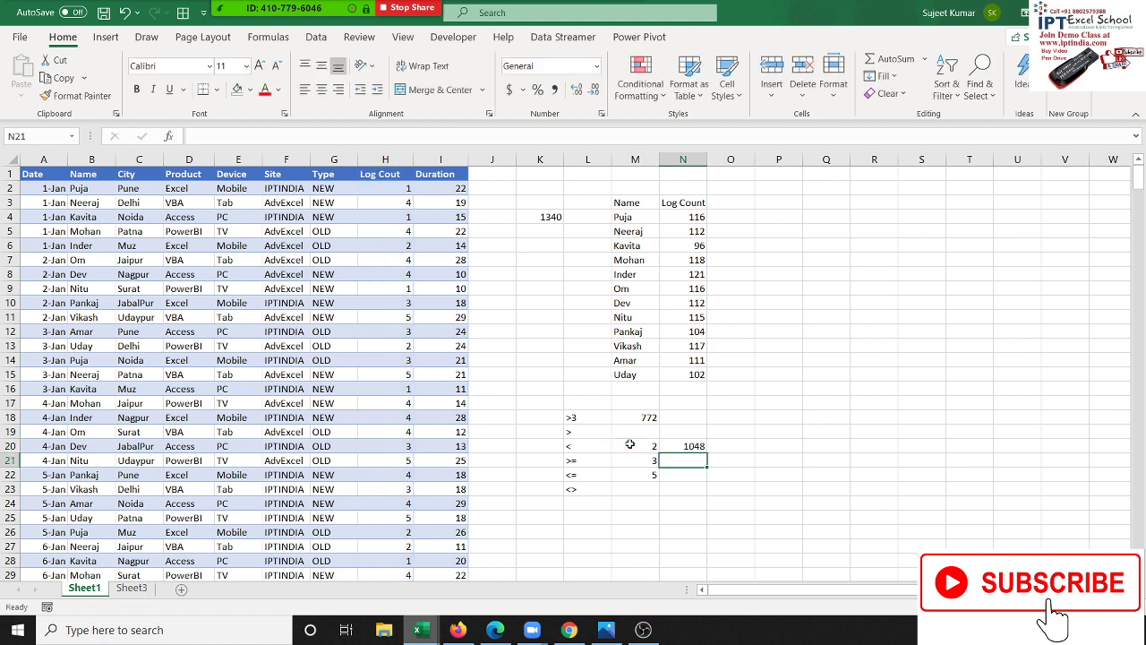
Fill the formula down through N22, giving 1048, 772 and 0
key(shift+Down)
key(shift+Down)
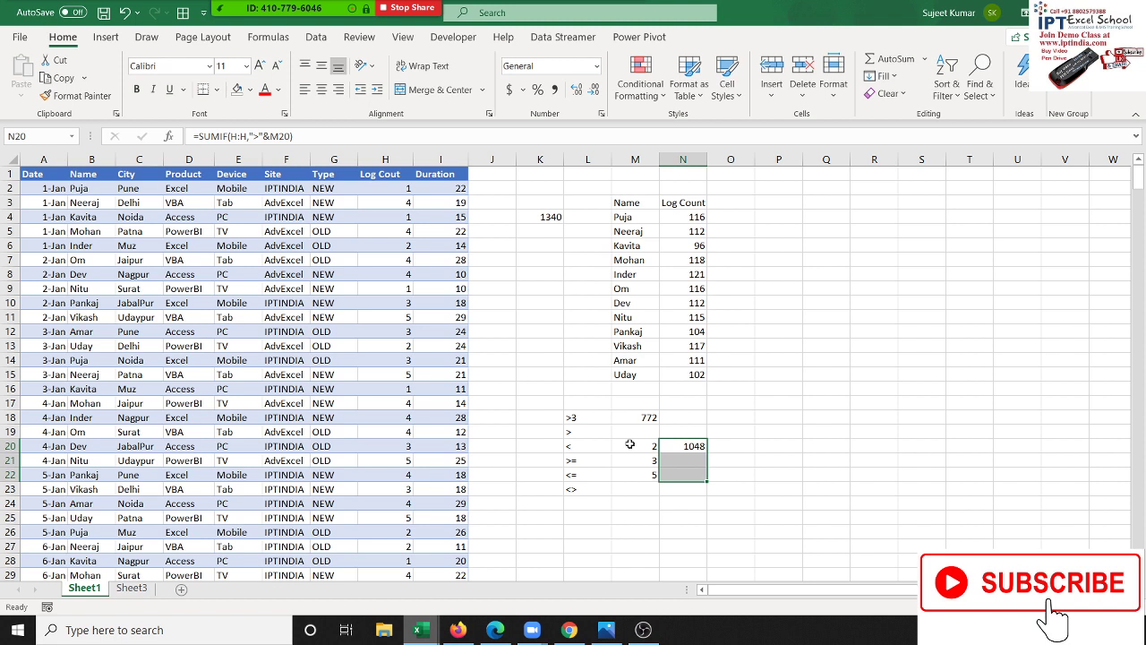
key(ctrl+d)
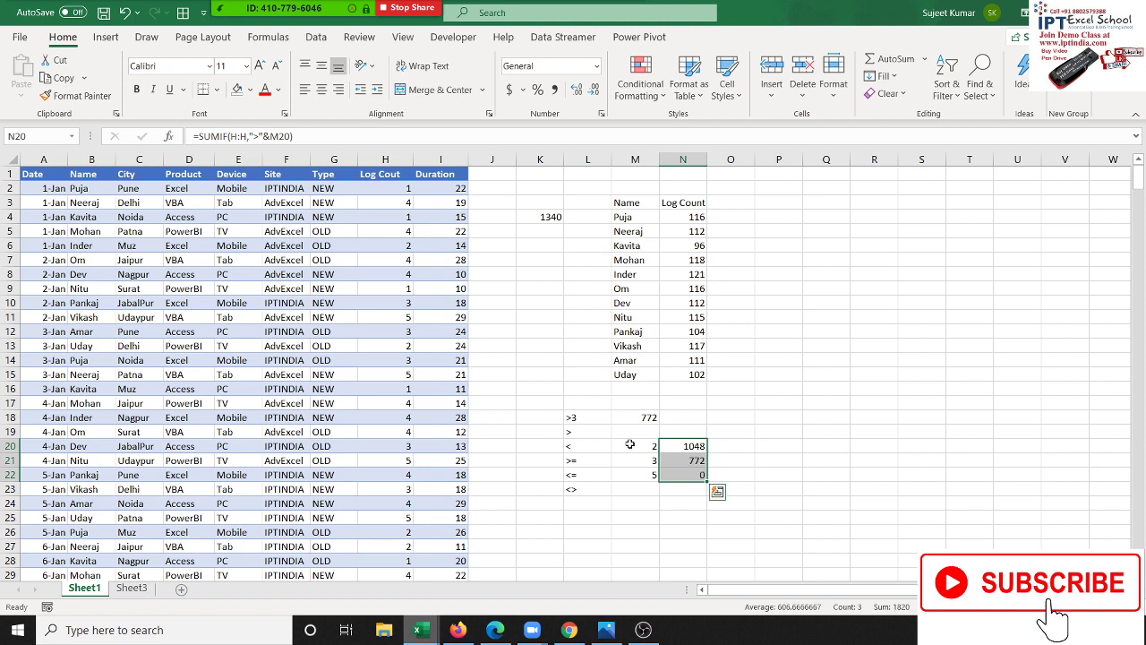
key(Down)
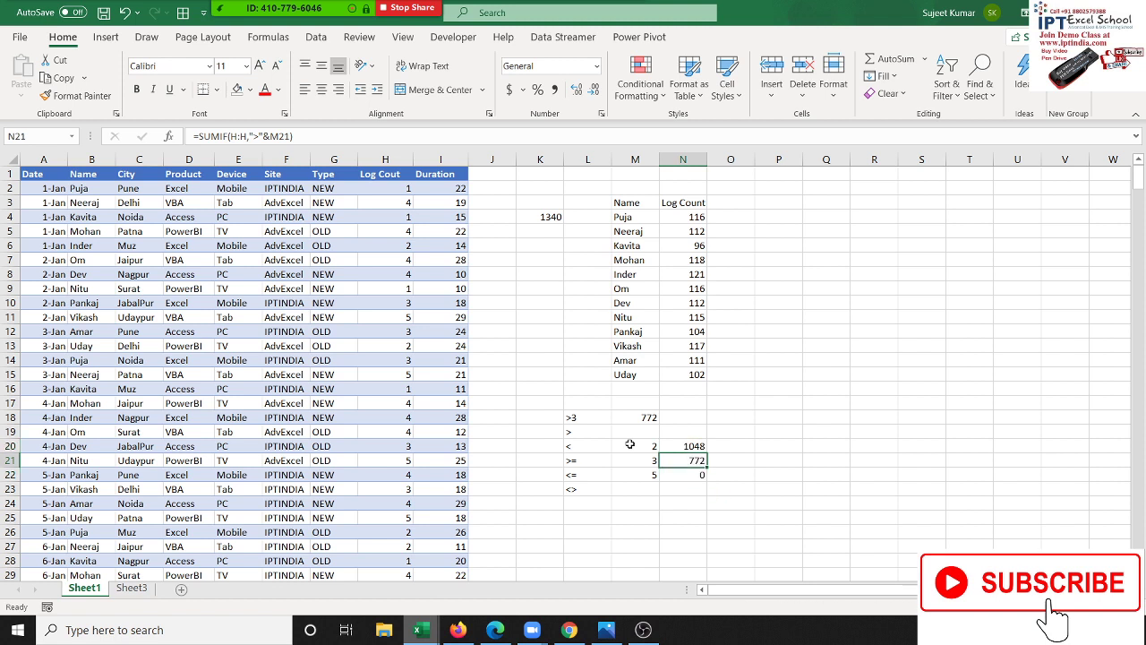
key(Down)
key(Down)
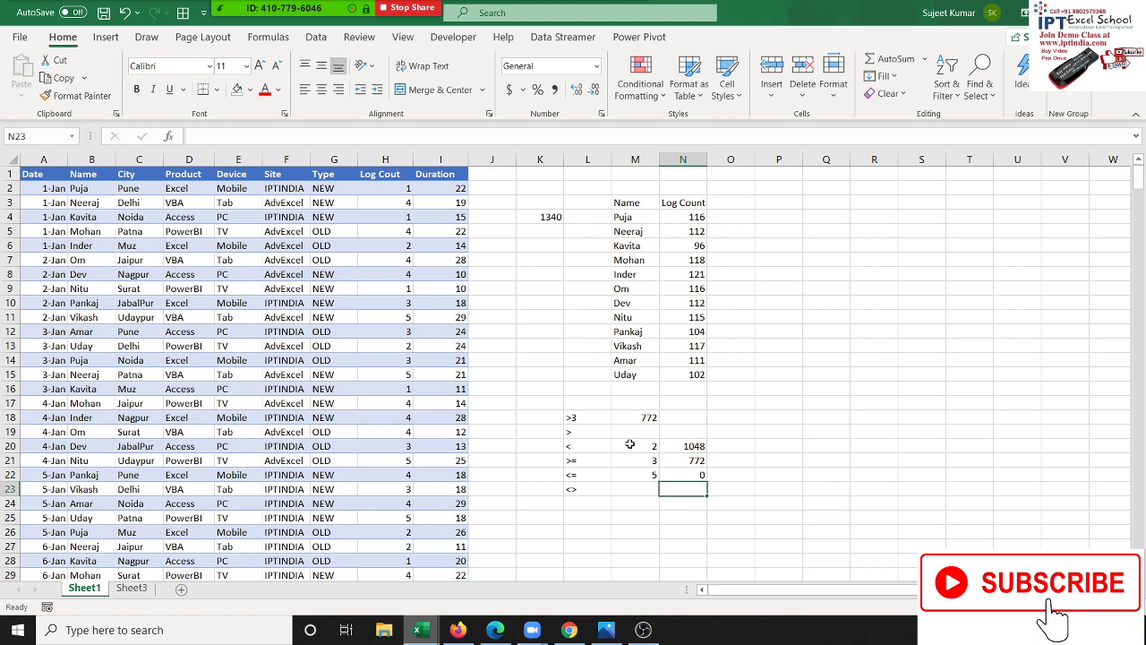
key(Up)
key(Up)
key(Up)
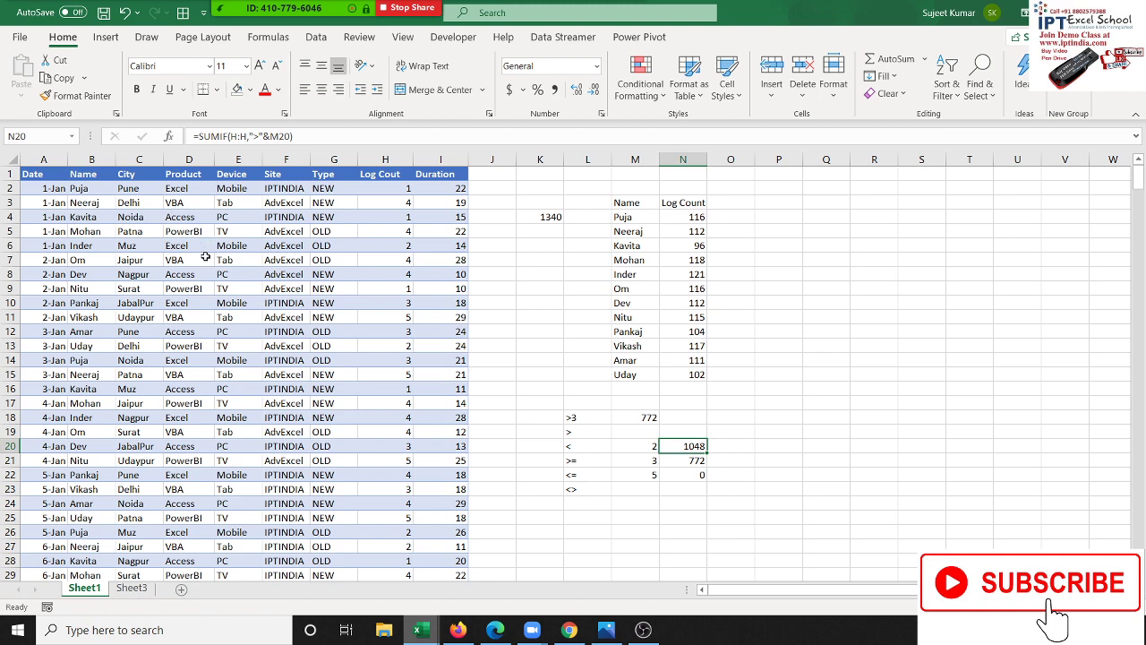
Browse the City entries and select C13 (Delhi), cancelling a stray 'Out' entry
click(133, 204)
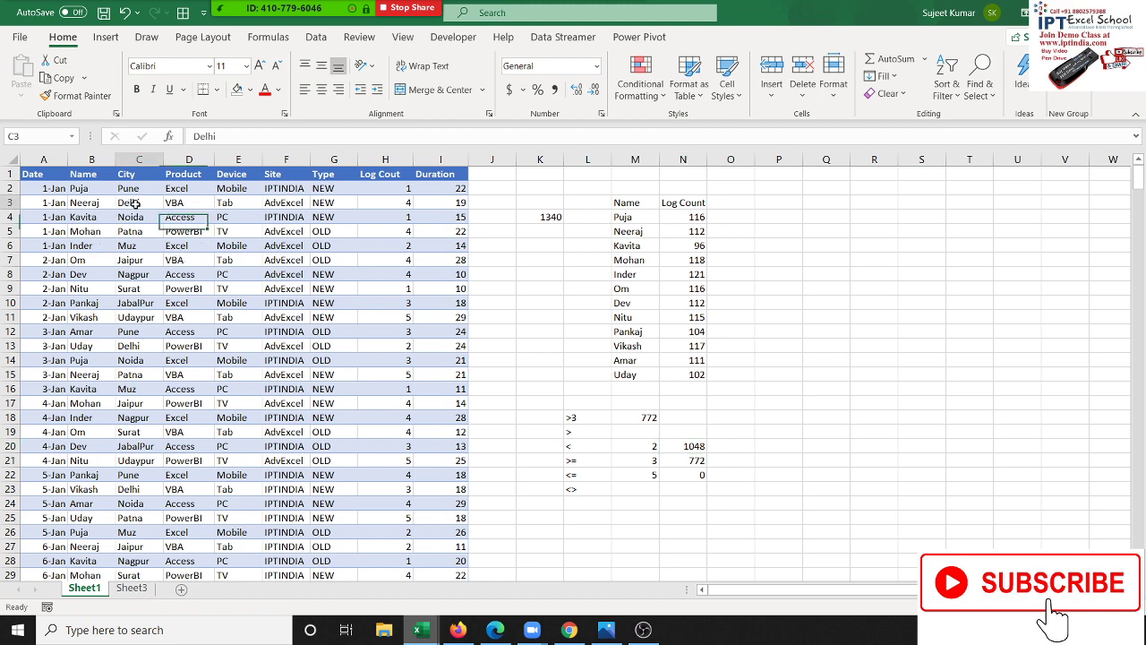
click(133, 247)
click(134, 190)
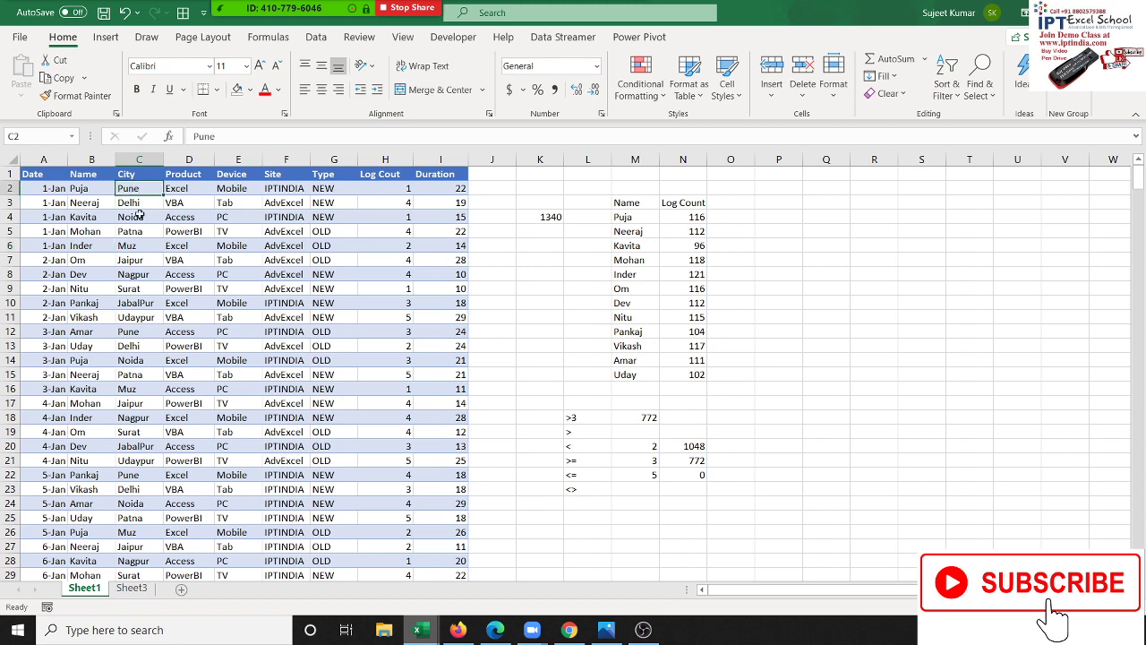
drag(134, 189, 138, 418)
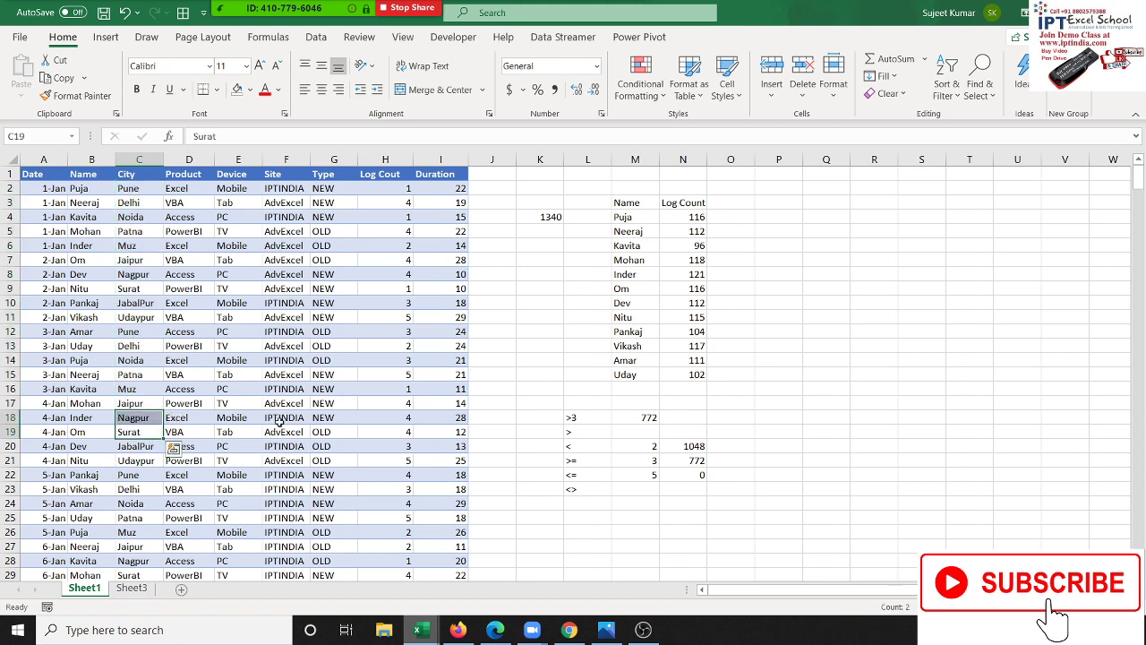
click(142, 332)
click(147, 346)
scroll(156, 358, down, 1)
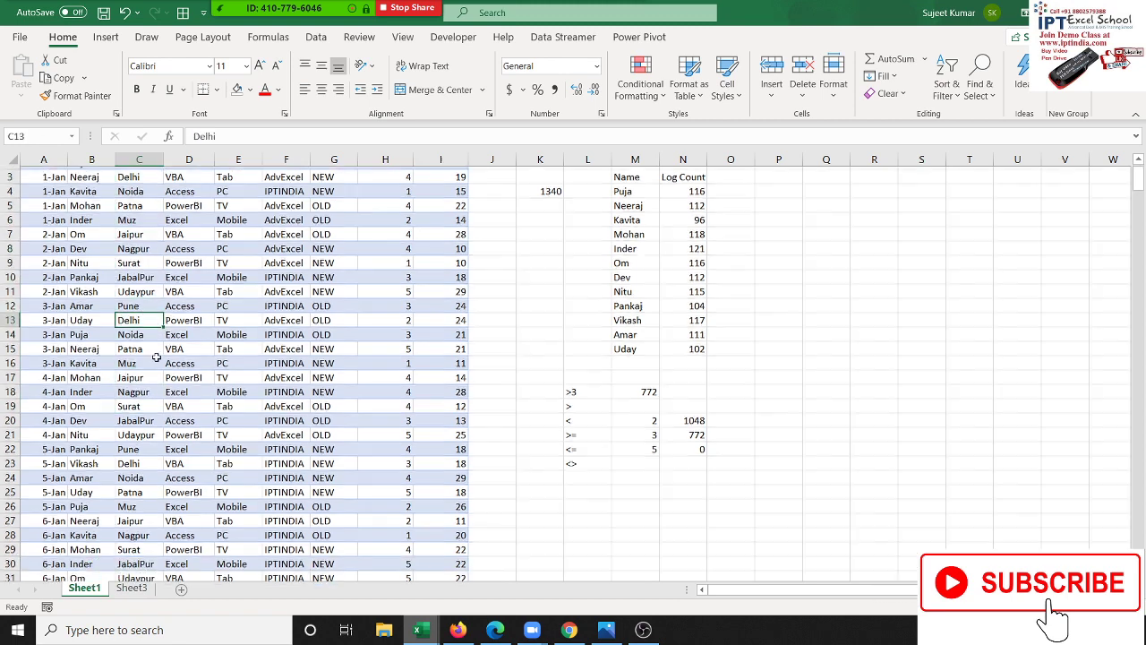
scroll(156, 357, up, 1)
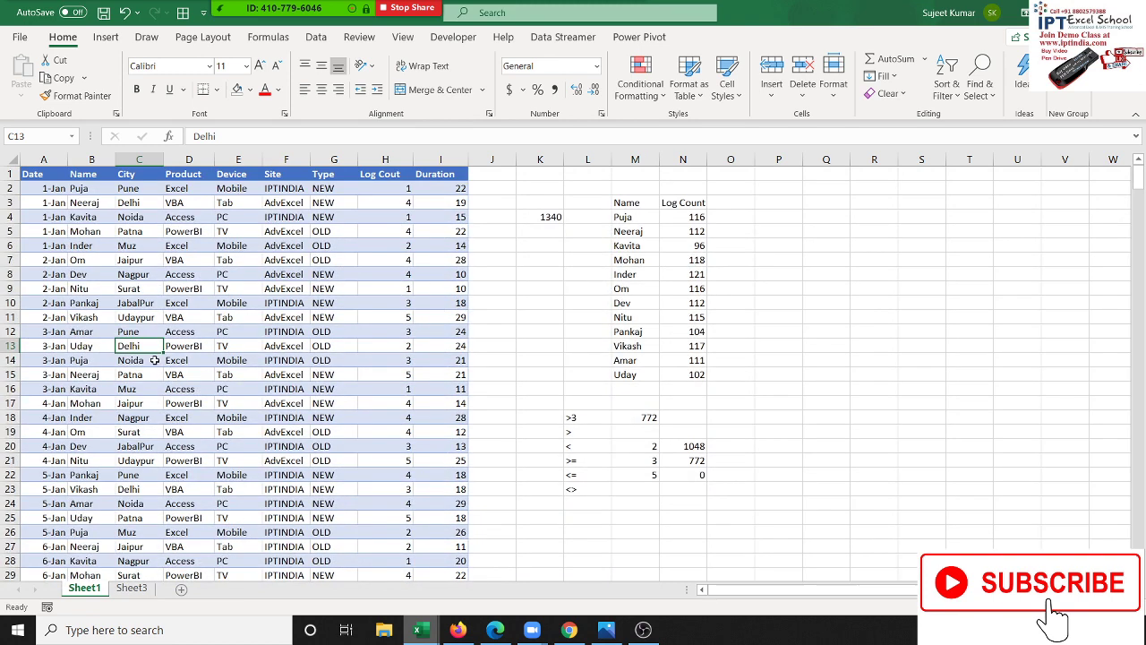
text(Out)
key(Escape)
Enter the region codes IN in C13, AS in C16 and US in C18
text(IN)
key(Return)
key(Return)
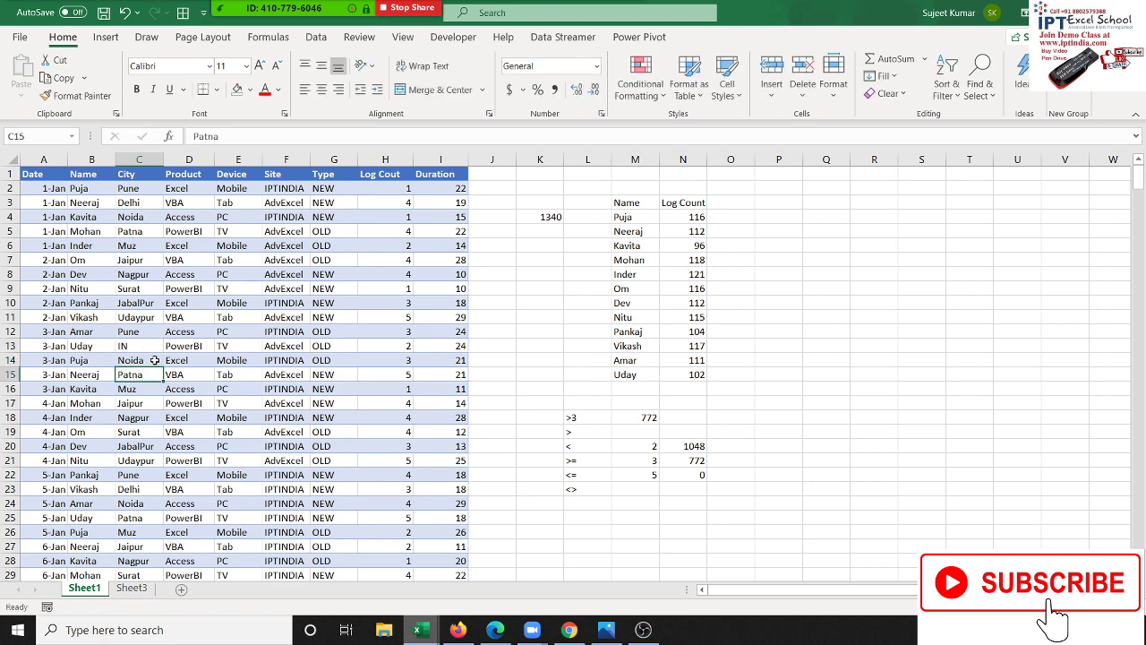
key(Return)
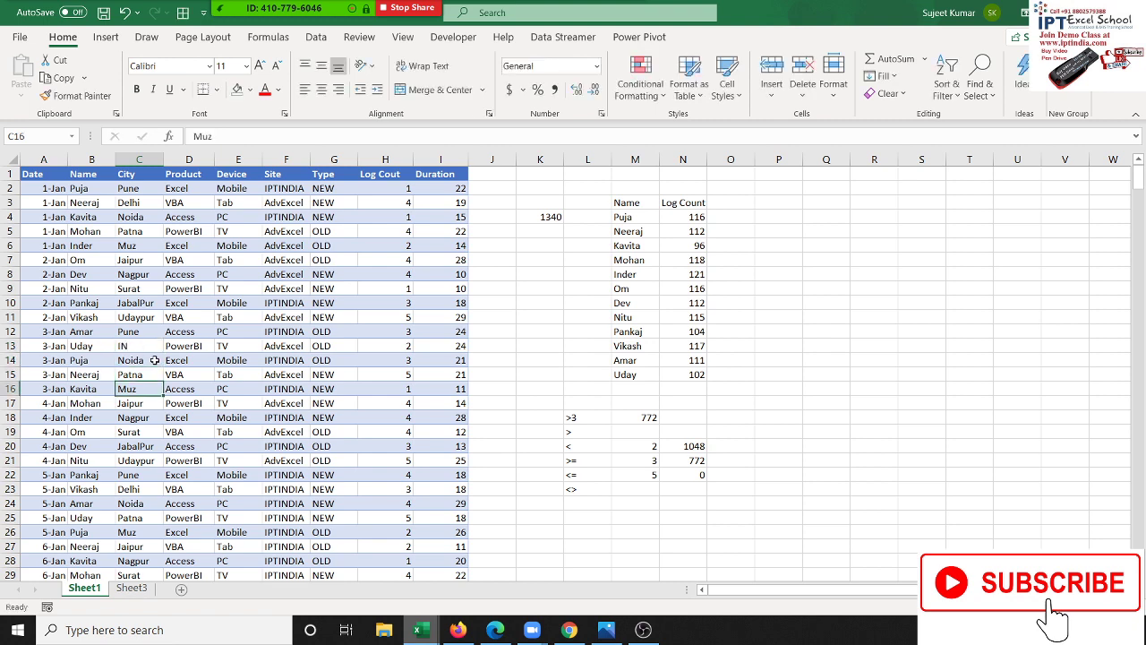
text(AS)
key(Return)
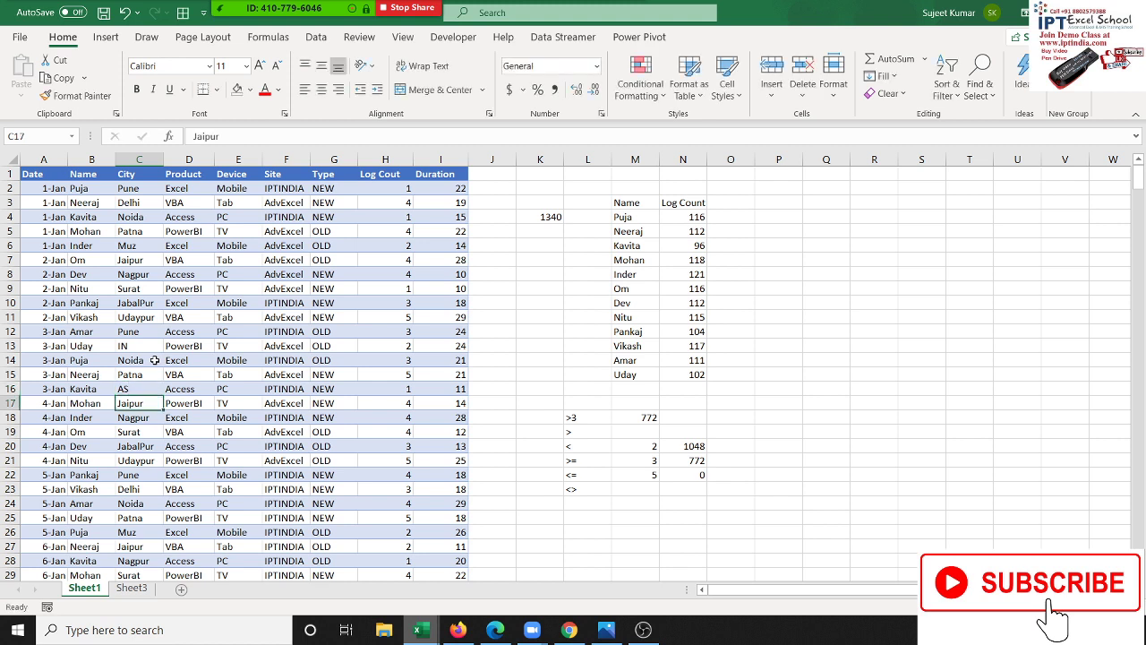
key(Return)
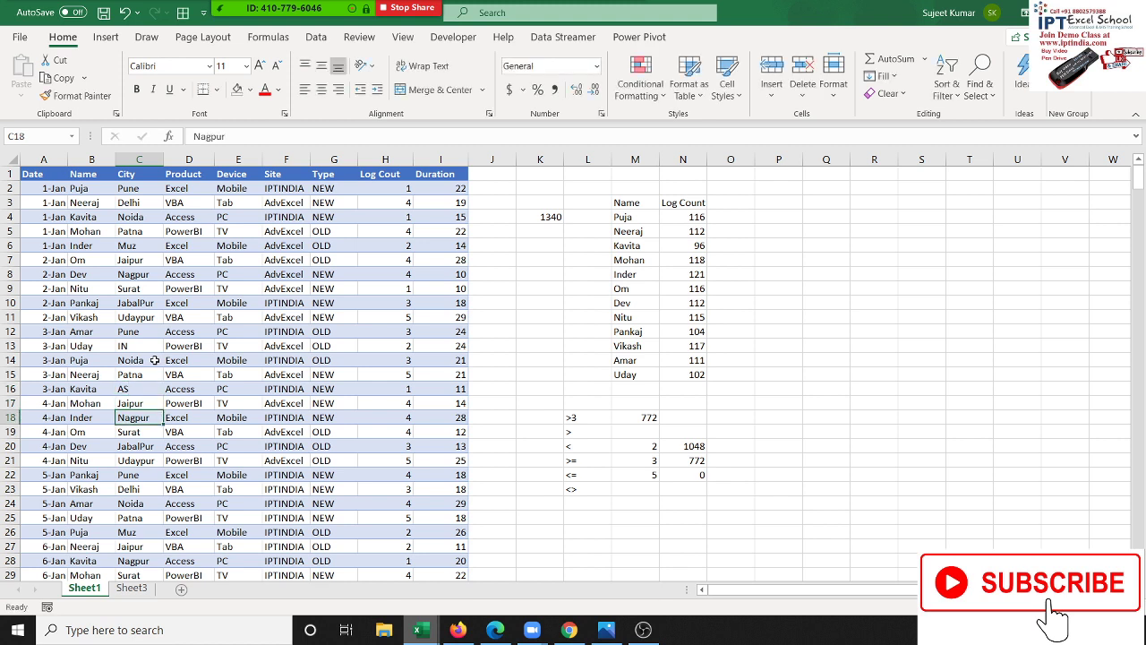
text(US)
key(Return)
Move to Pune in C22 and begin typing UK
key(Left)
key(Down)
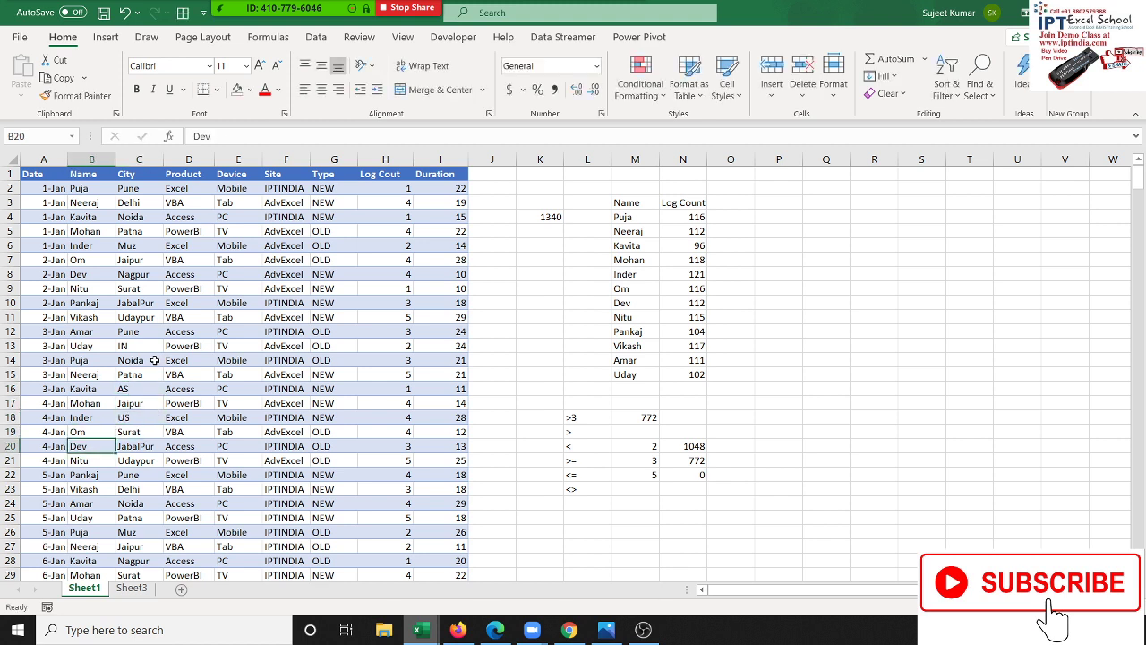
key(Down)
key(Down)
key(Right)
text(UK)
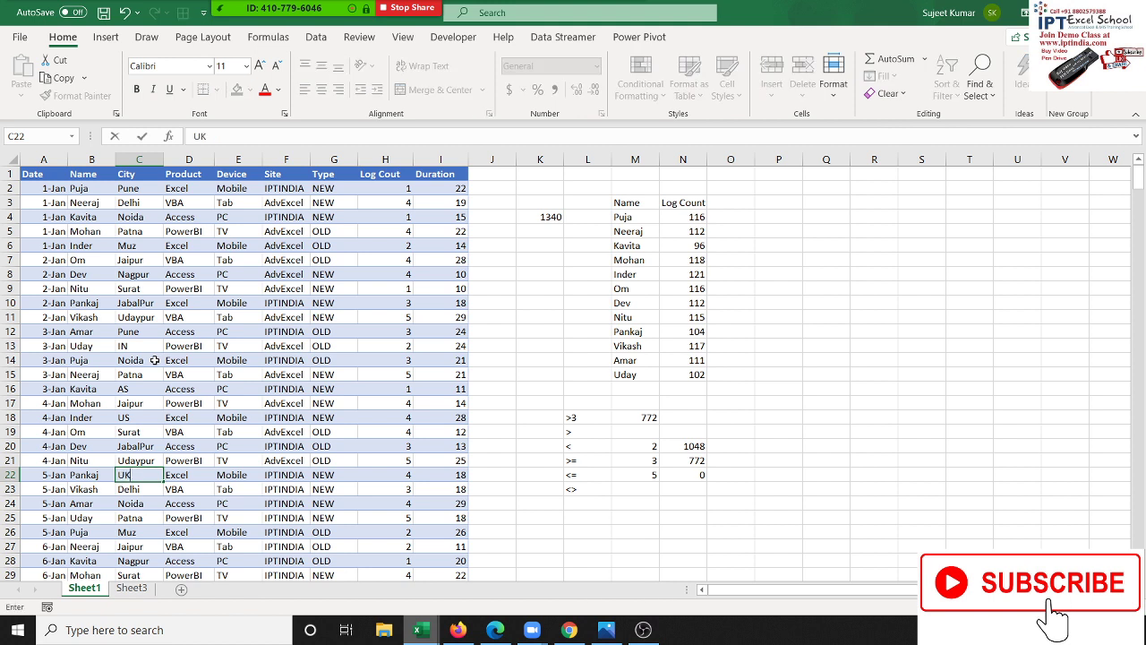
text(')
Confirm UK in C22, so four City entries now carry region codes
key(Return)
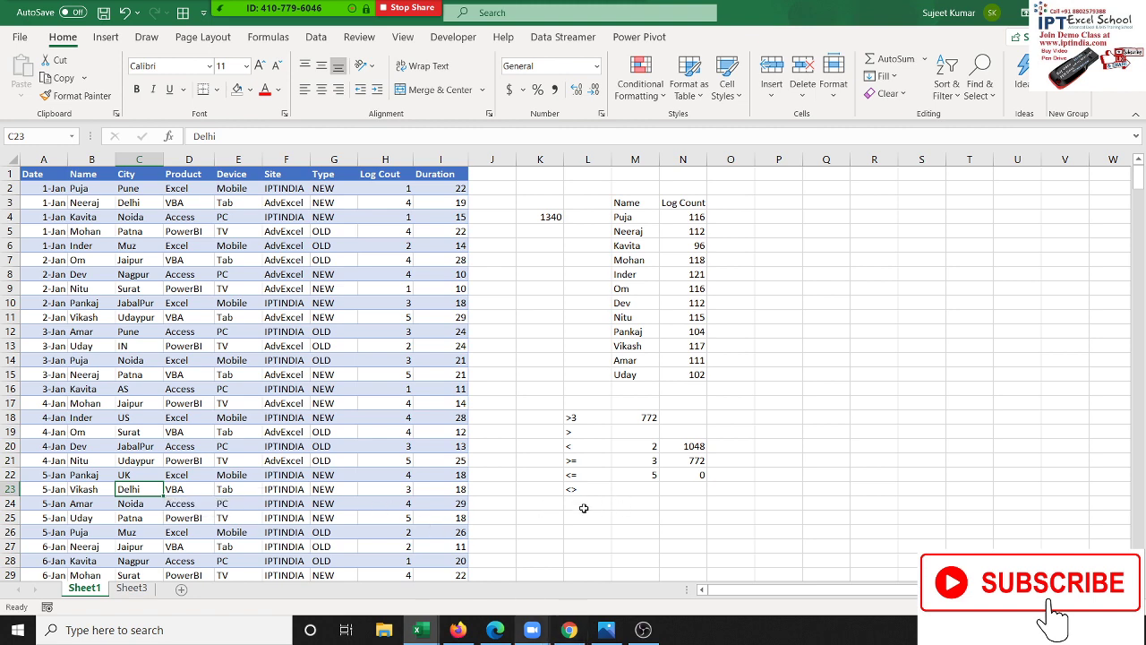
Enter the ?? criterion in L24 and start a SUMIF in M24
click(584, 507)
text(??)
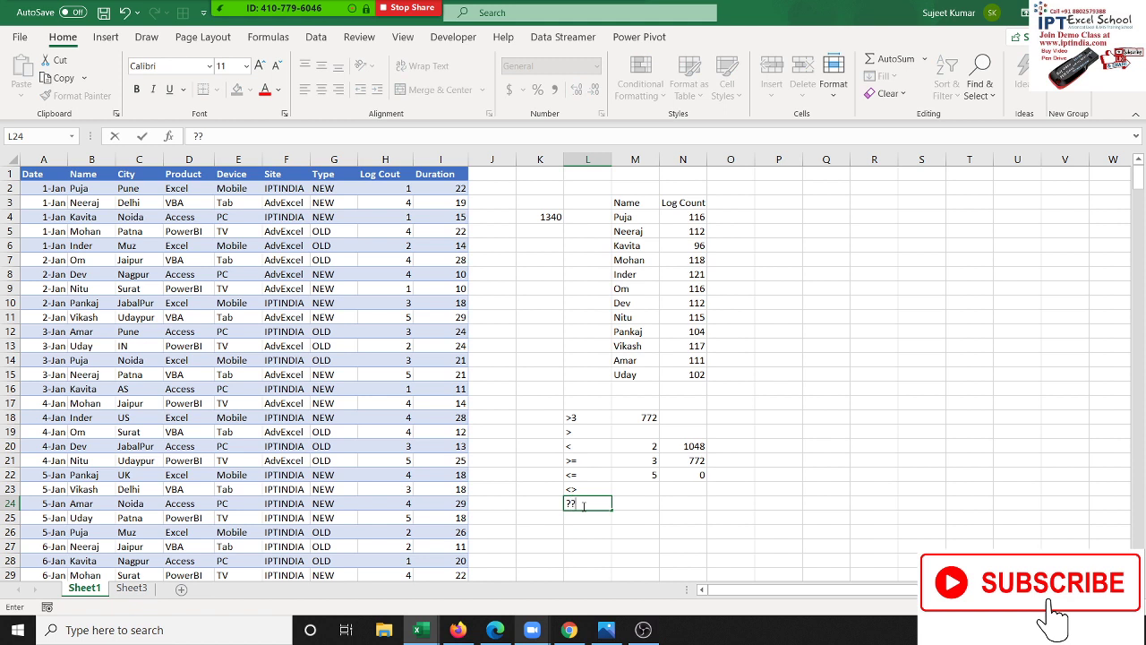
key(Tab)
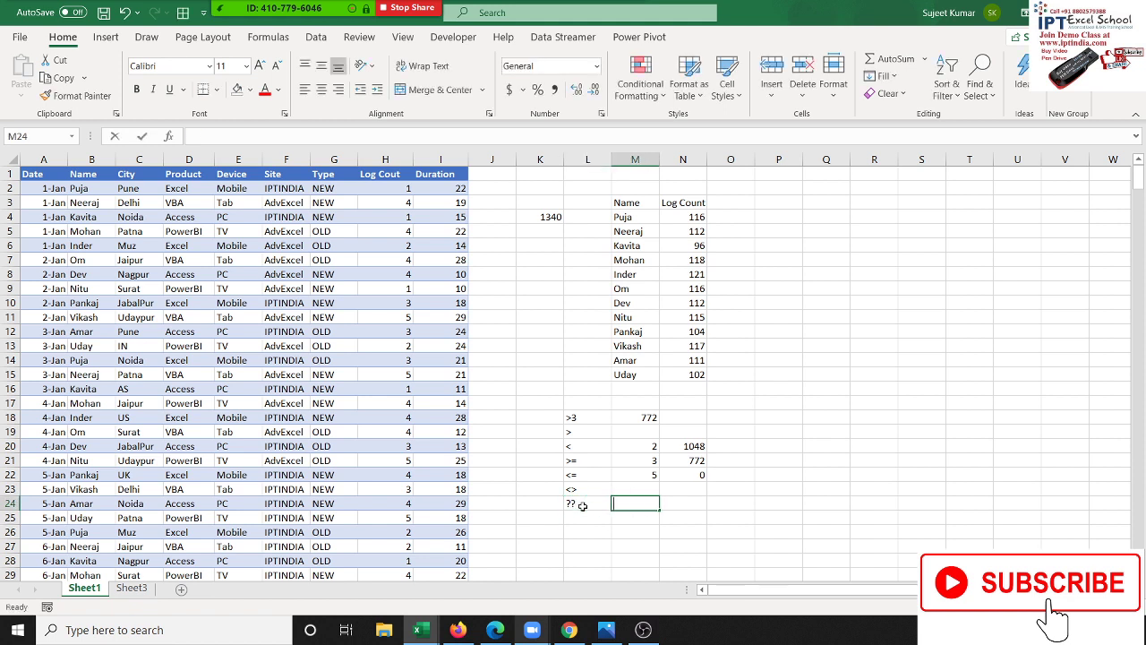
text(=sum)
key(Down)
key(Down)
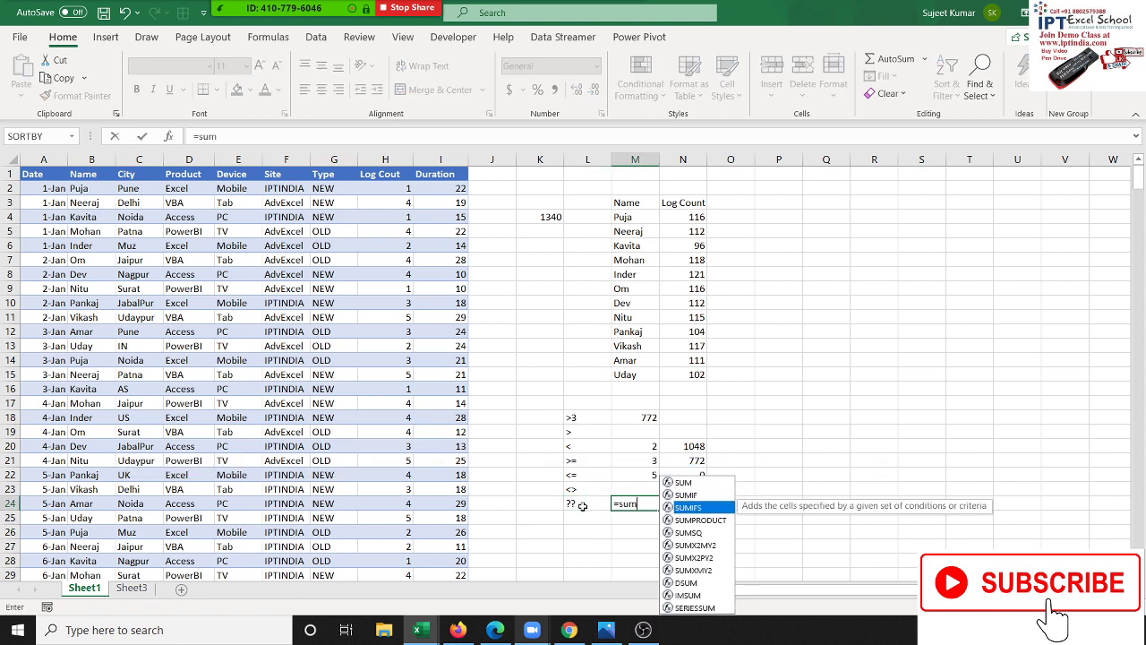
key(Up)
key(Tab)
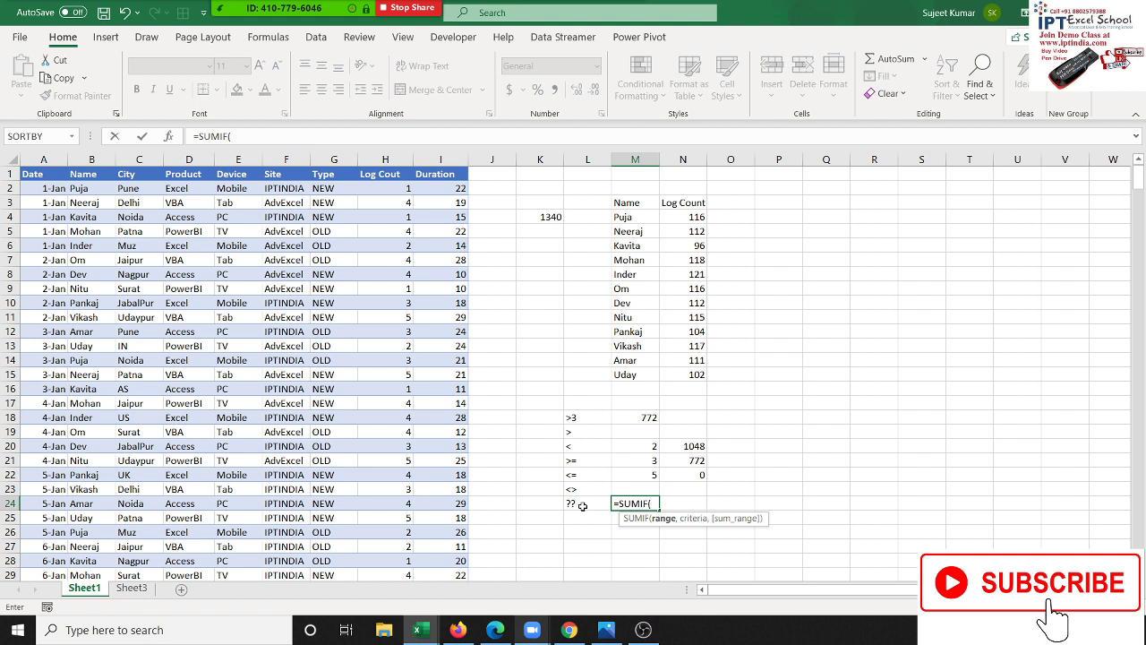
Complete =SUMIF(C:C,L24,H:H) in M24, returning 11 for two-letter cities
key(Left)
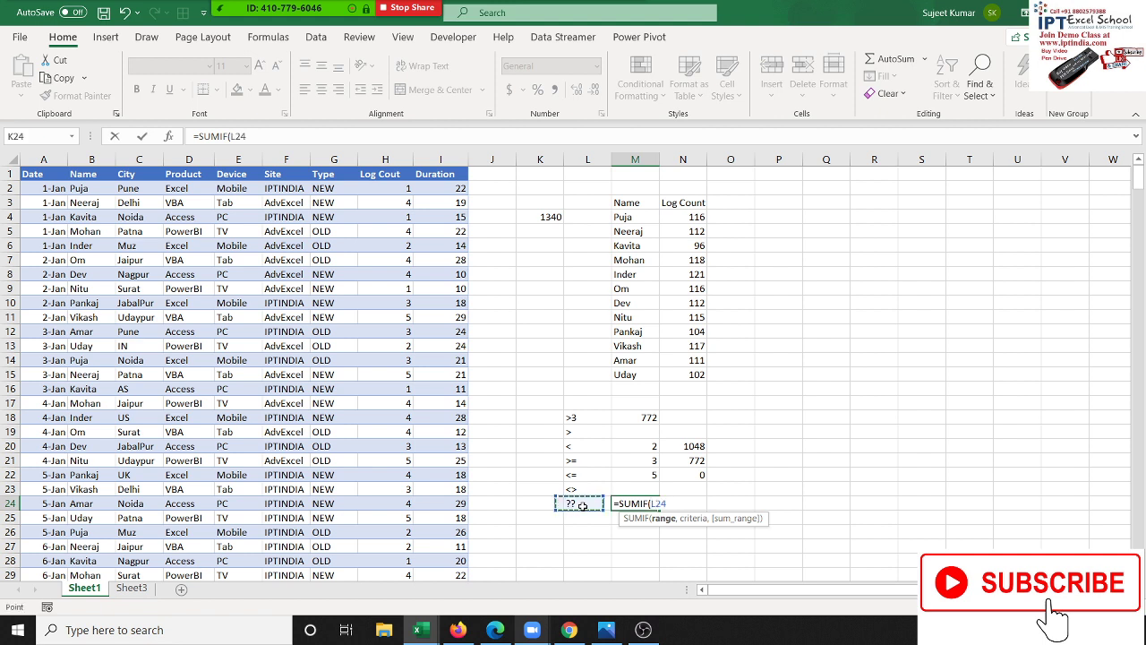
key(Left)
key(Left)
key(Left)
key(Left)
key(Left)
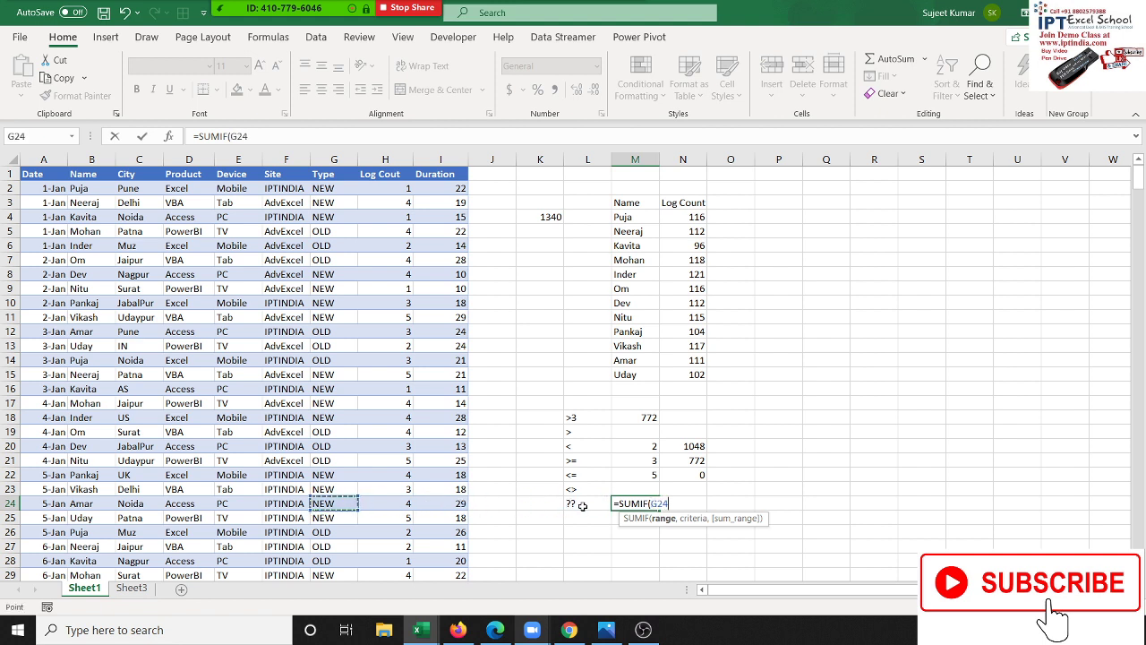
key(Left)
key(Left)
key(Left)
key(Left)
key(ctrl+space)
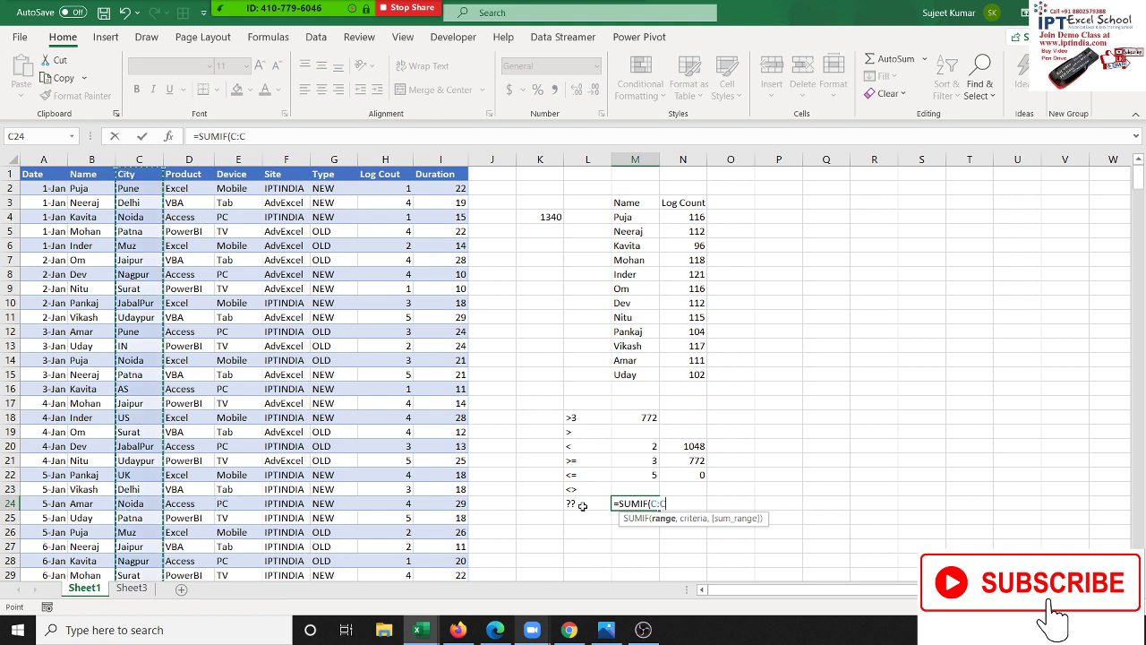
text(,)
key(Left)
text(,)
key(Left)
key(Left)
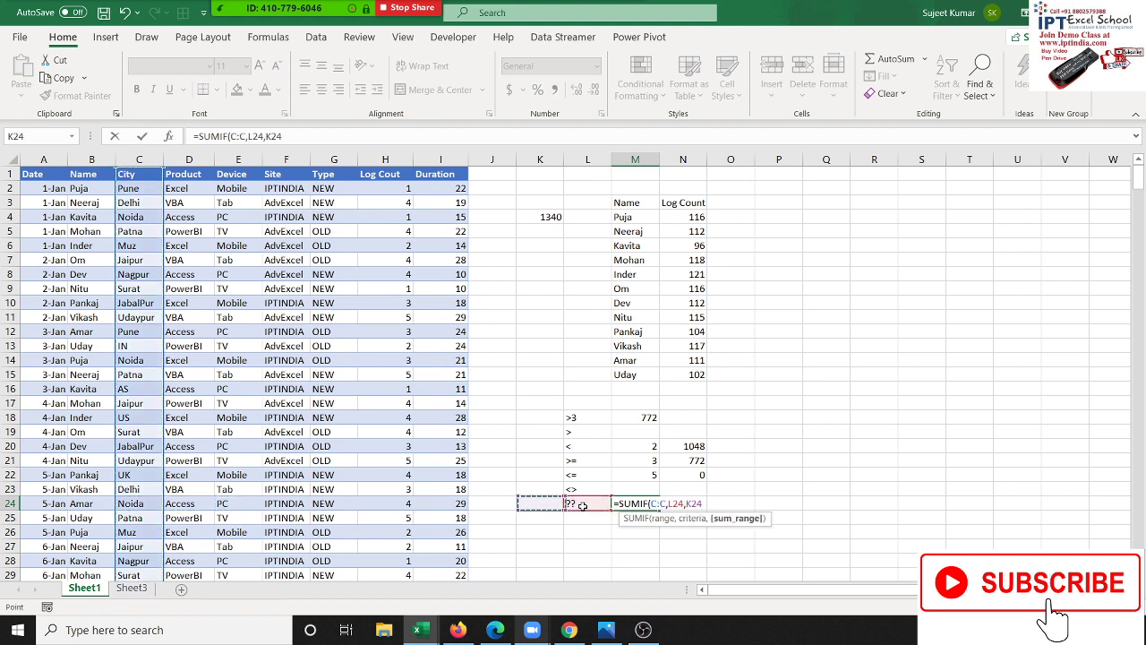
key(Left)
key(Left)
key(Left)
key(ctrl+space)
key(Return)
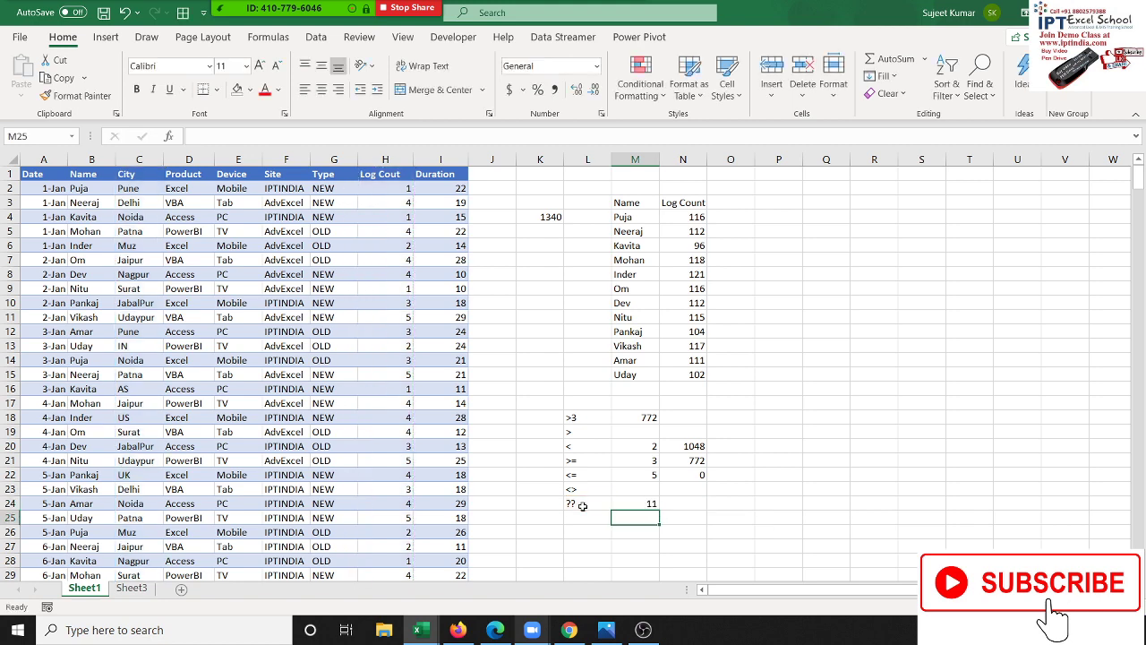
key(Up)
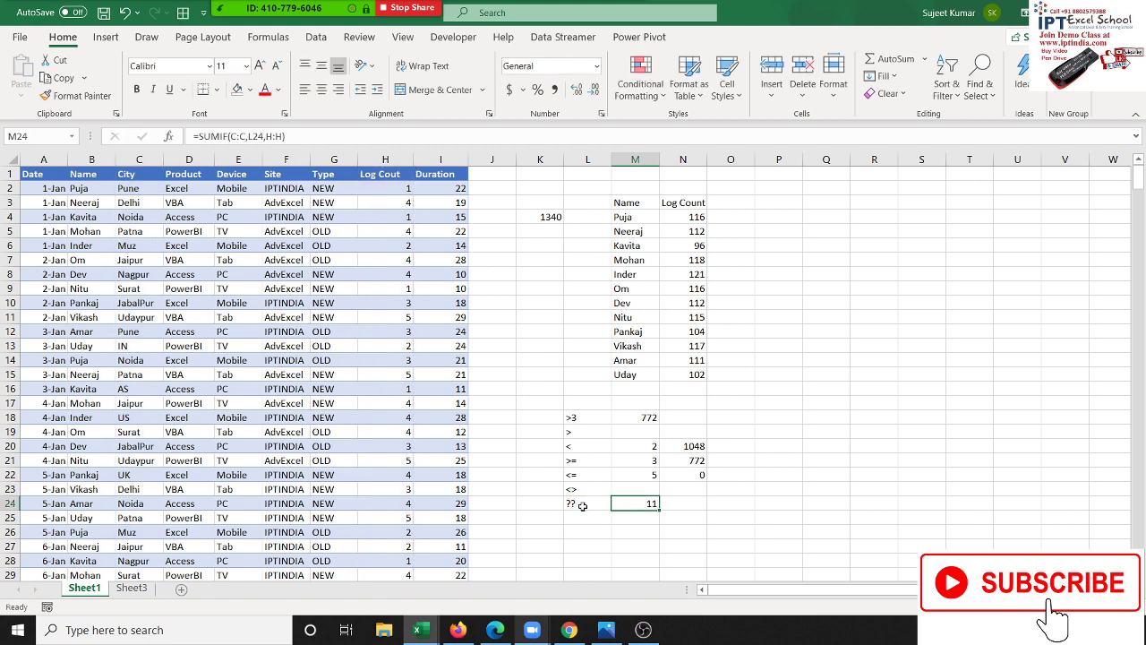
key(Down)
scroll(587, 502, down, 1)
scroll(591, 498, down, 1)
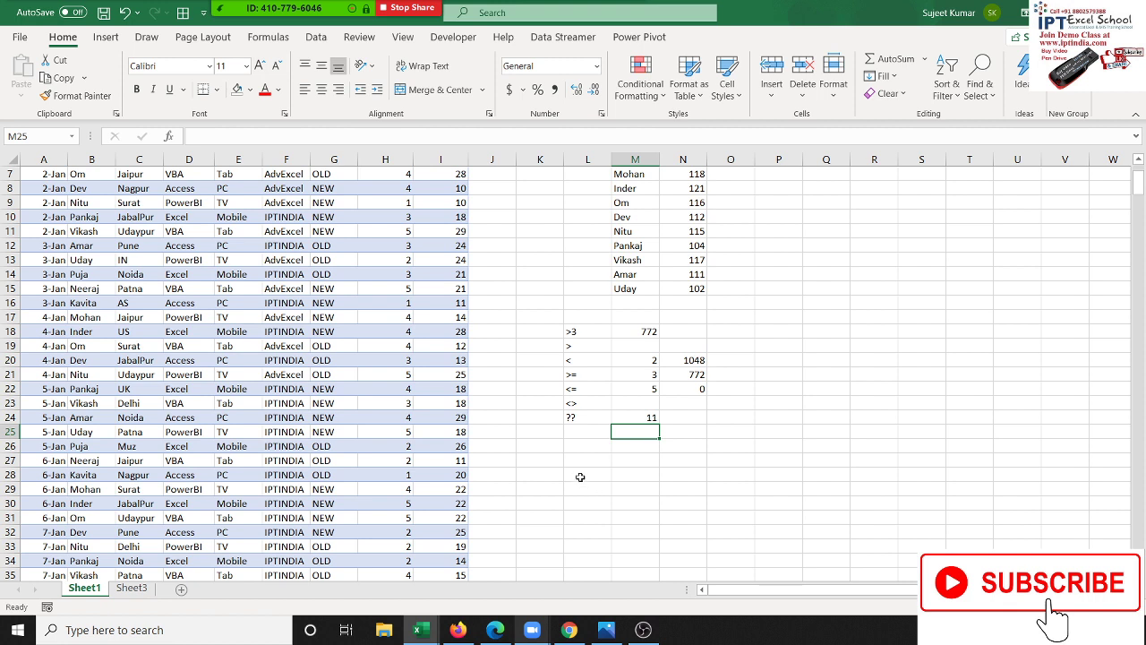
click(585, 418)
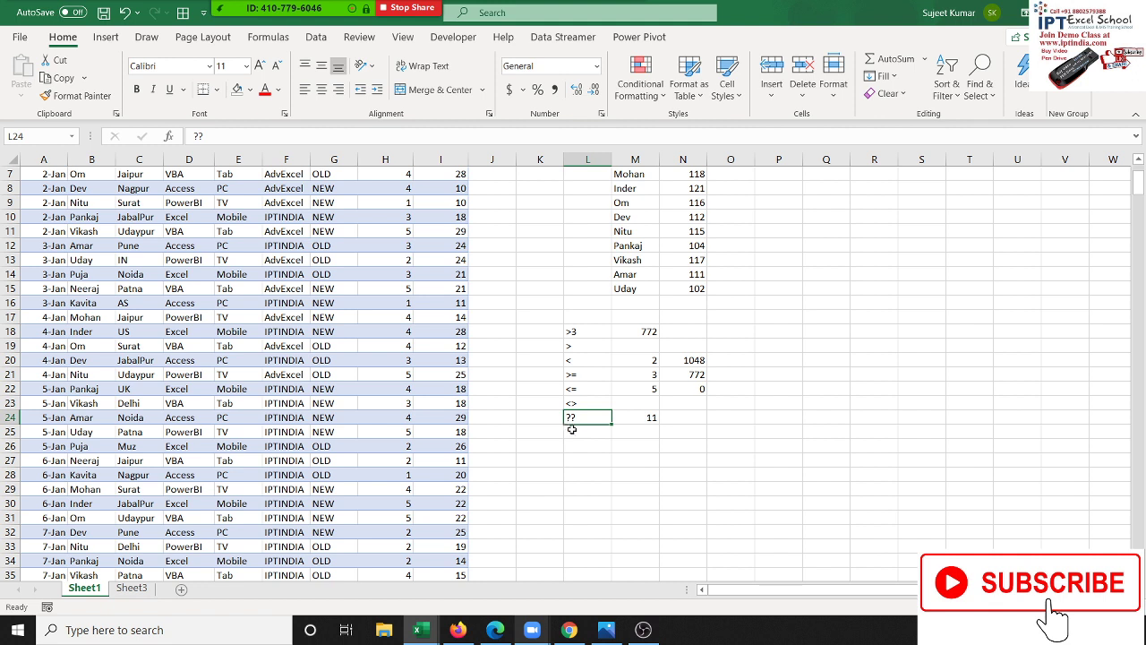
click(584, 432)
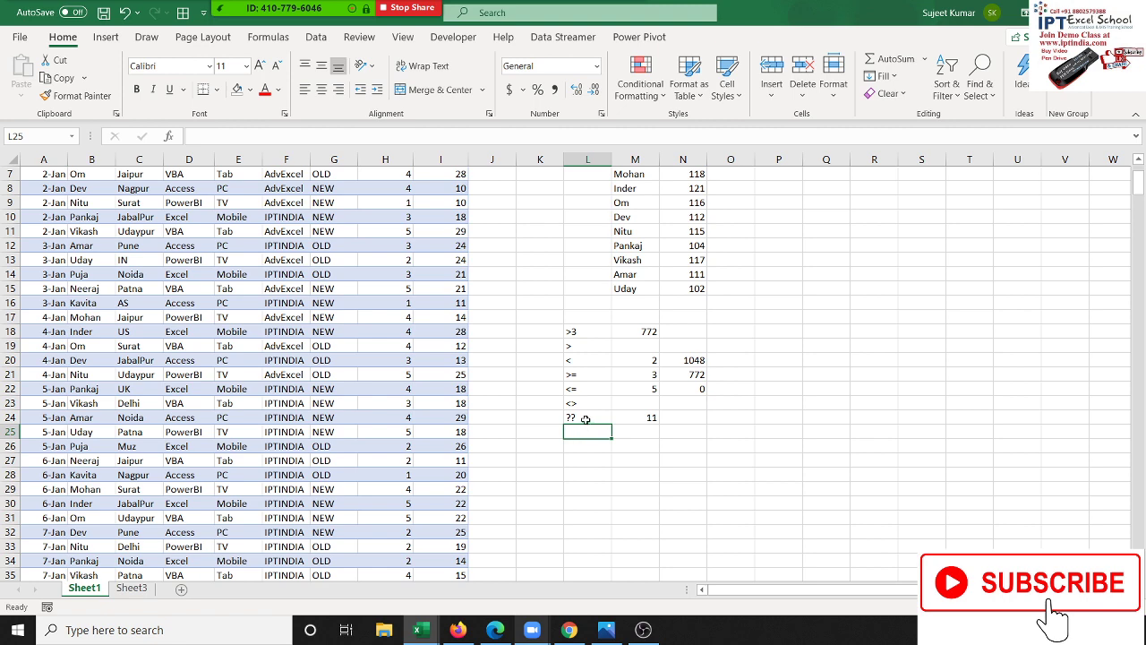
click(585, 418)
scroll(127, 428, up, 2)
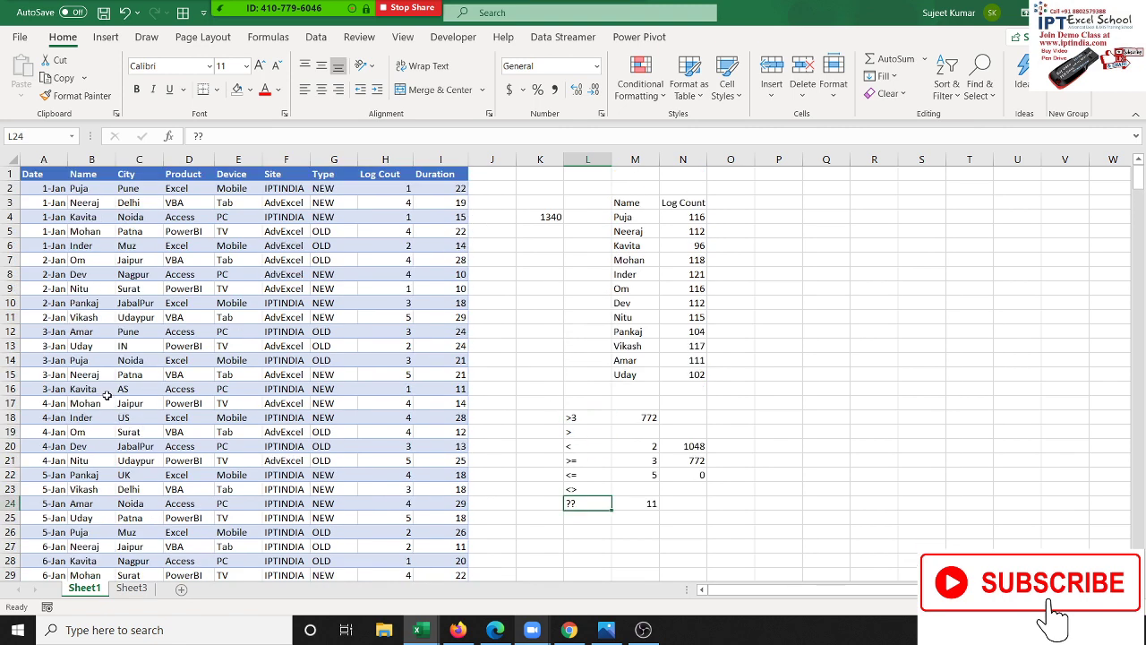
Overwrite the names in B9 and B17 with the first person's full name, dropping both totals to 114
click(95, 190)
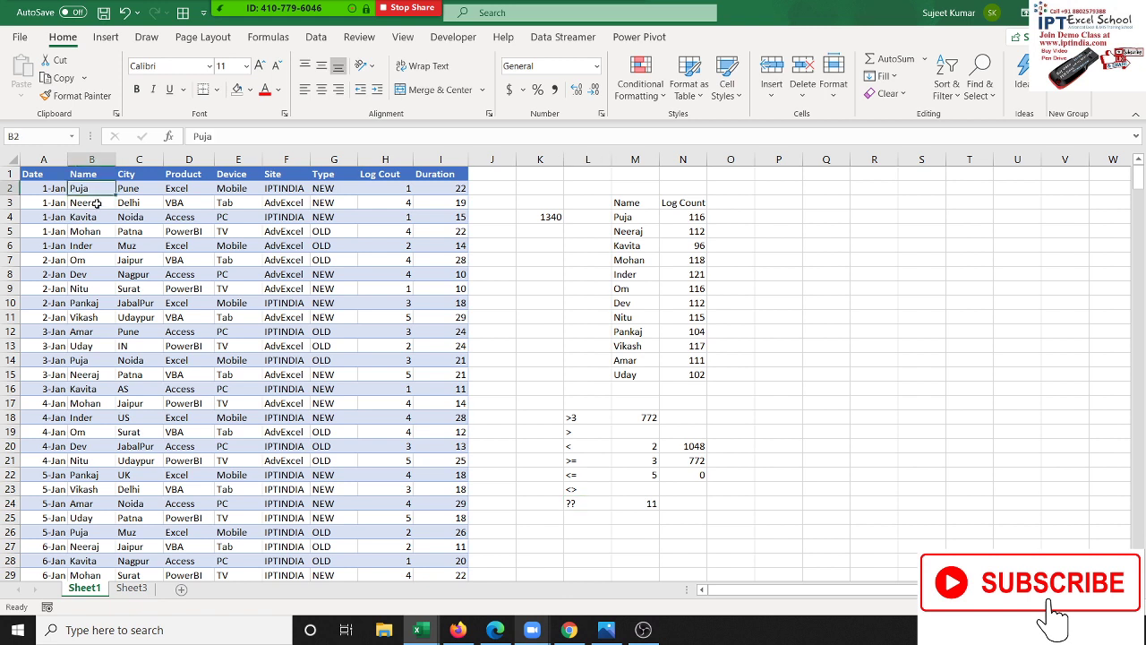
click(86, 284)
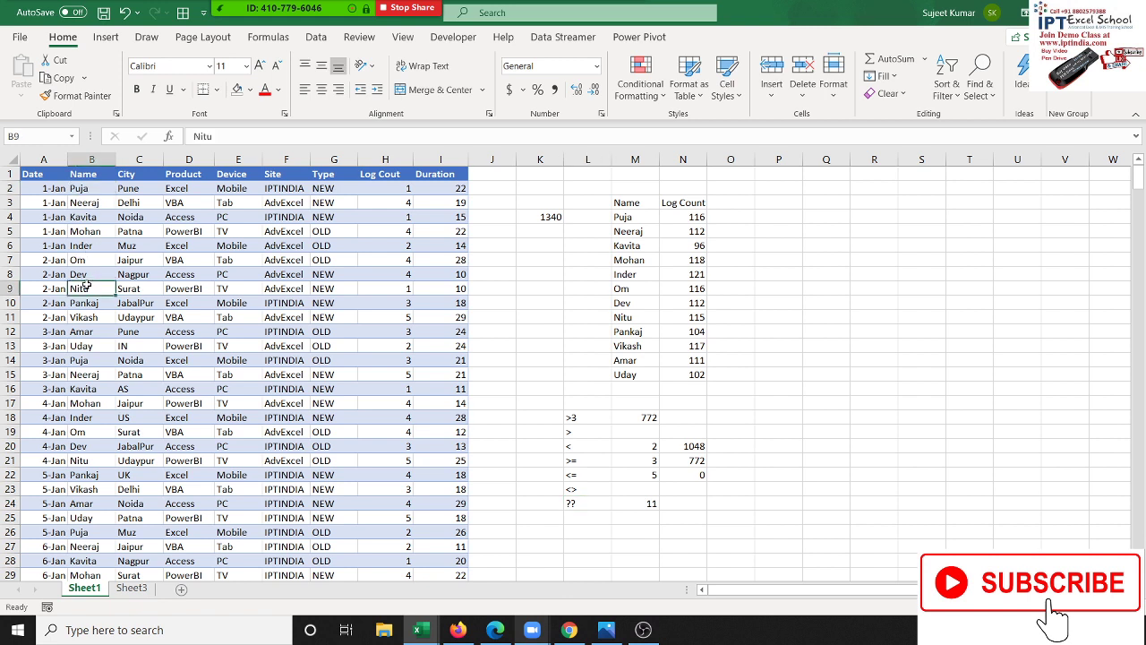
text(Puja S)
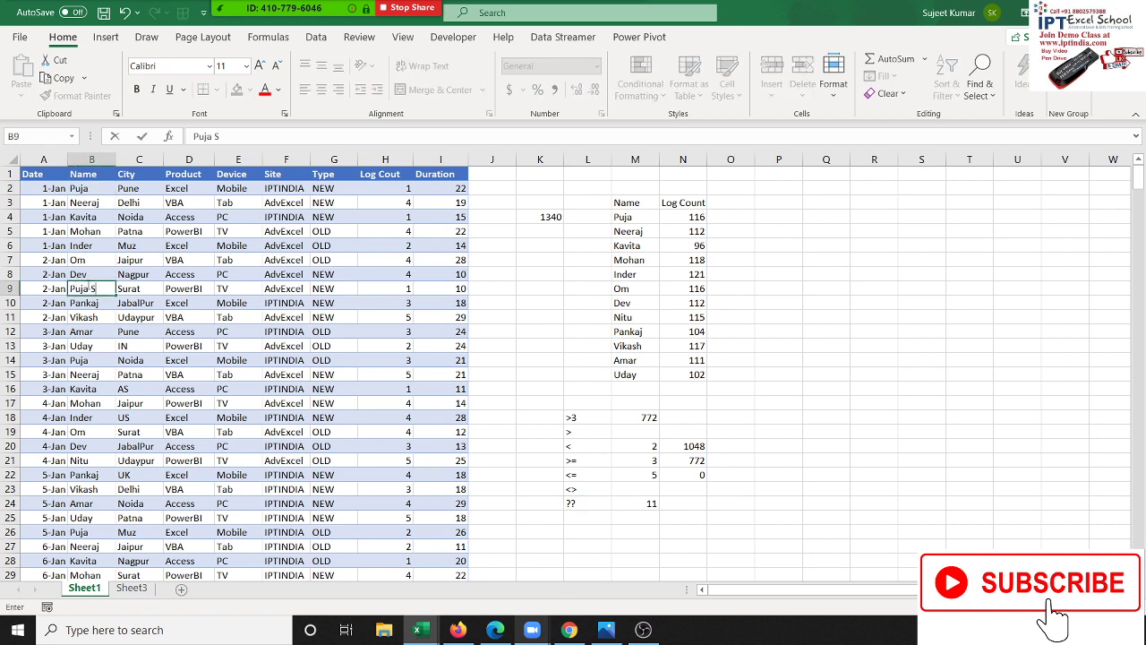
text(ingh)
key(Return)
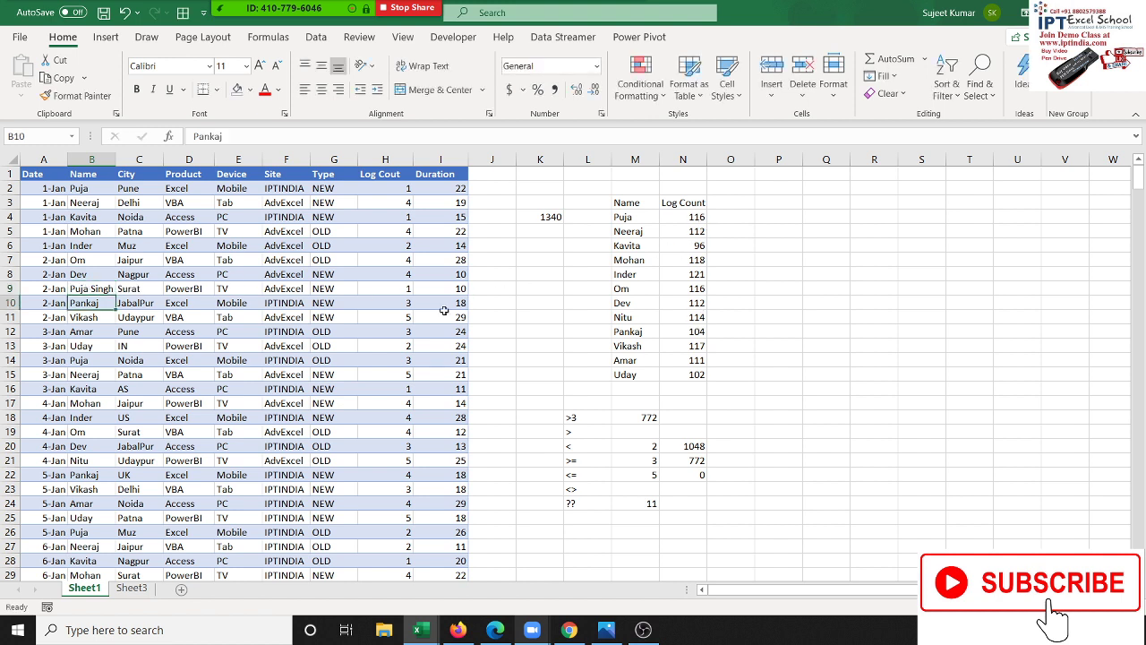
click(97, 284)
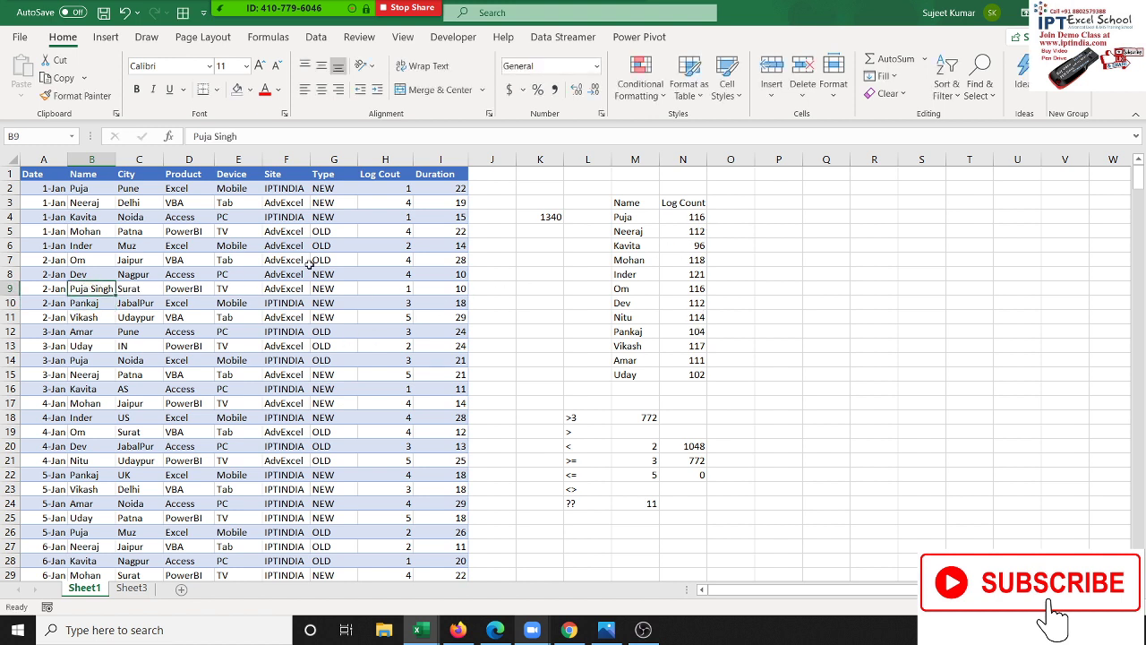
click(99, 400)
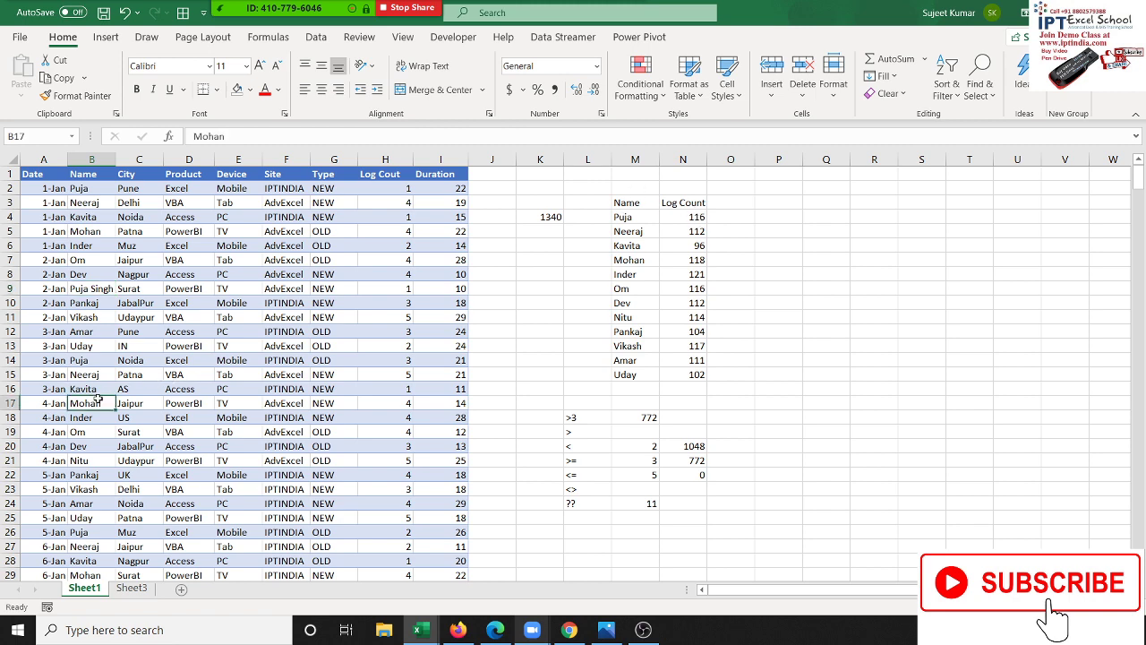
text(Puja Singh)
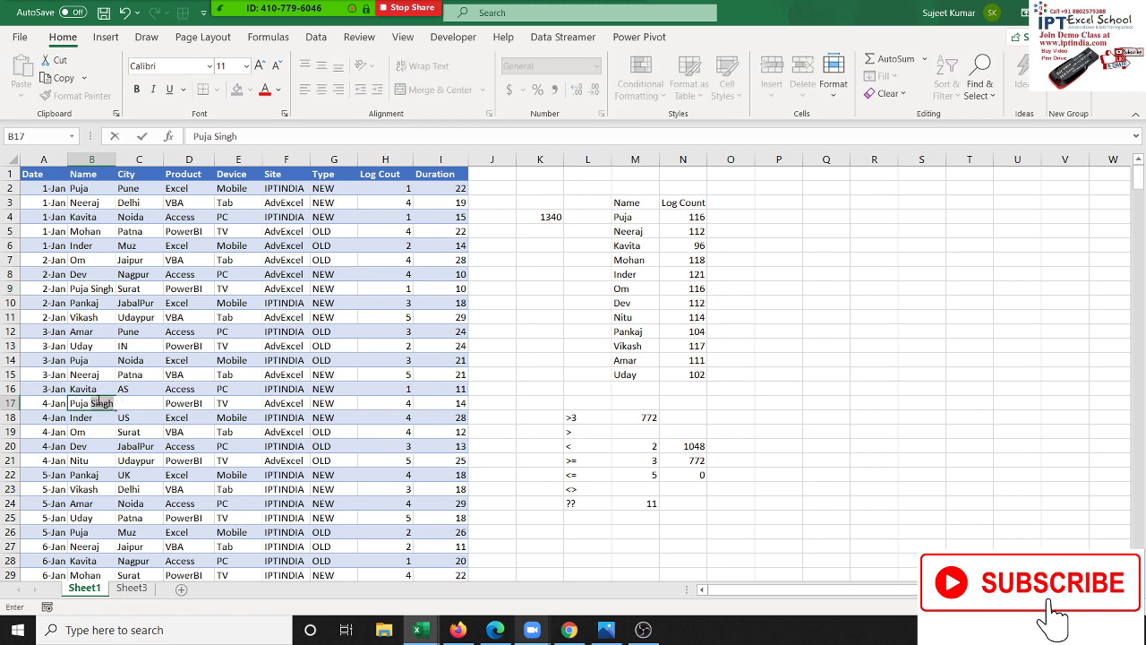
key(Return)
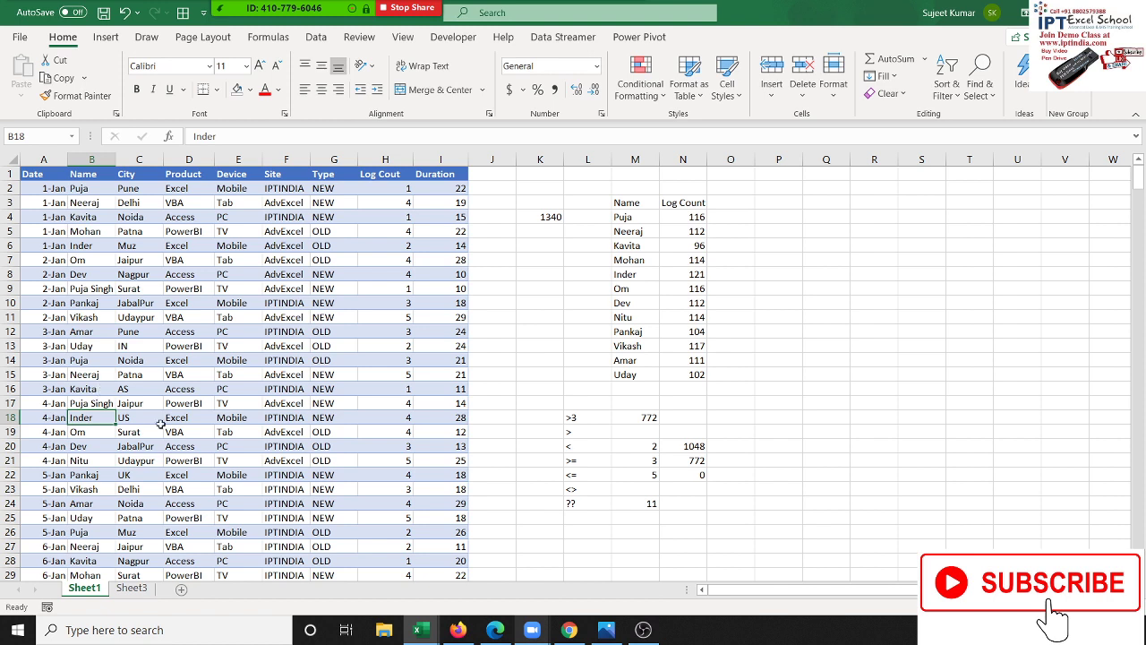
Try appending the surname to the M4 name criterion, then undo it
click(637, 219)
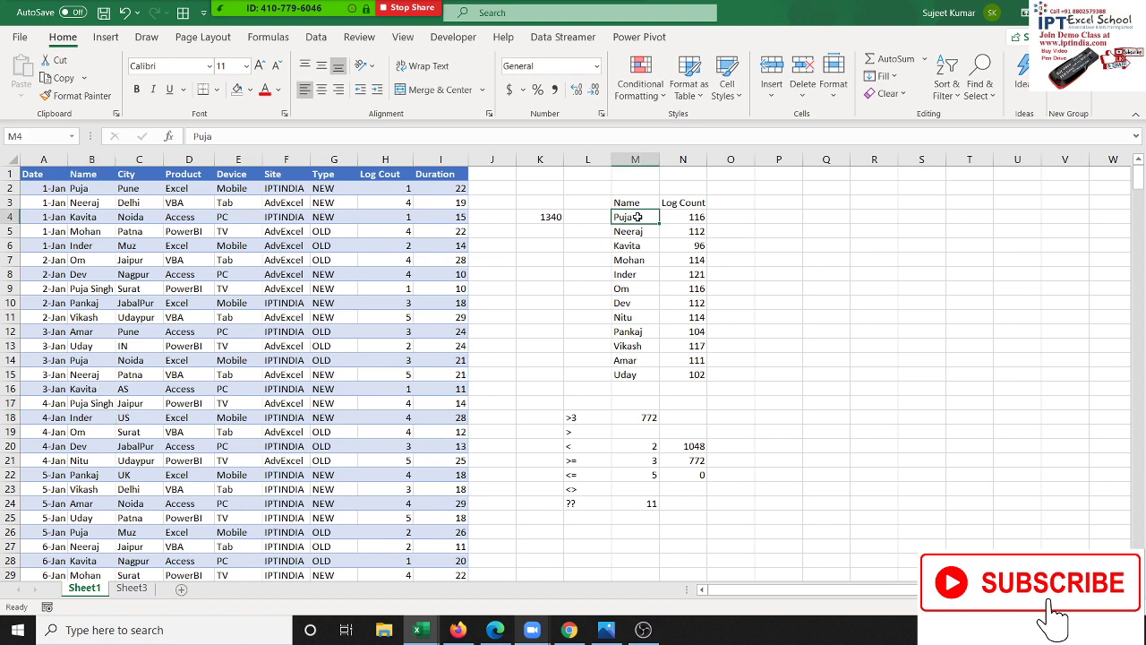
double_click(645, 218)
text(S)
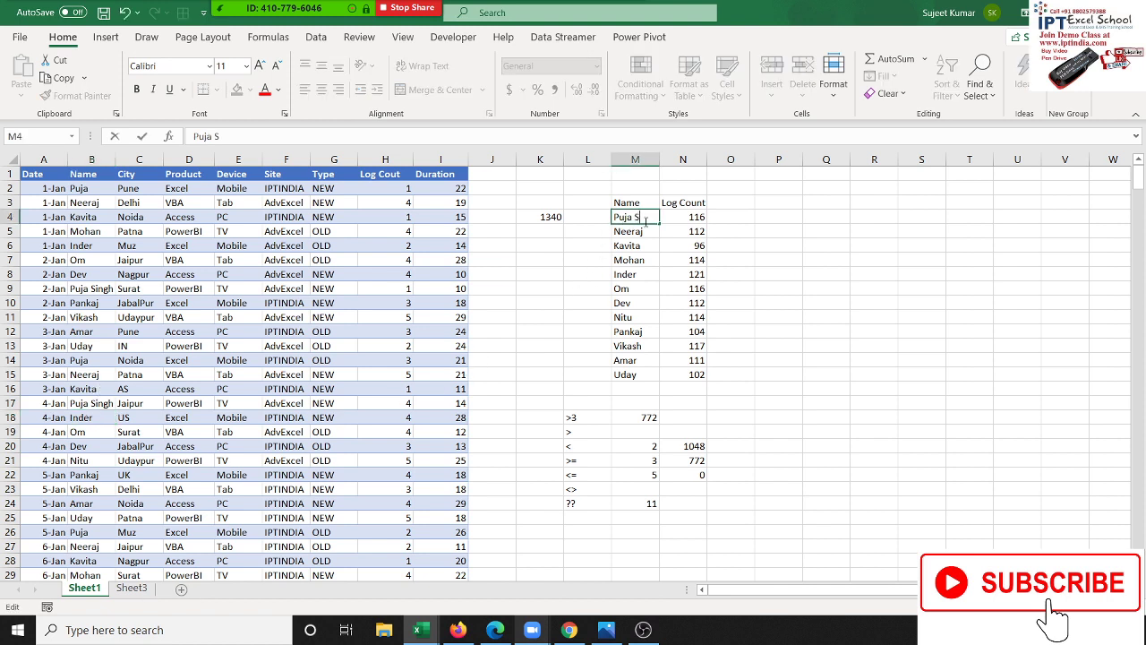
text(ingh)
key(ctrl+Return)
key(Return)
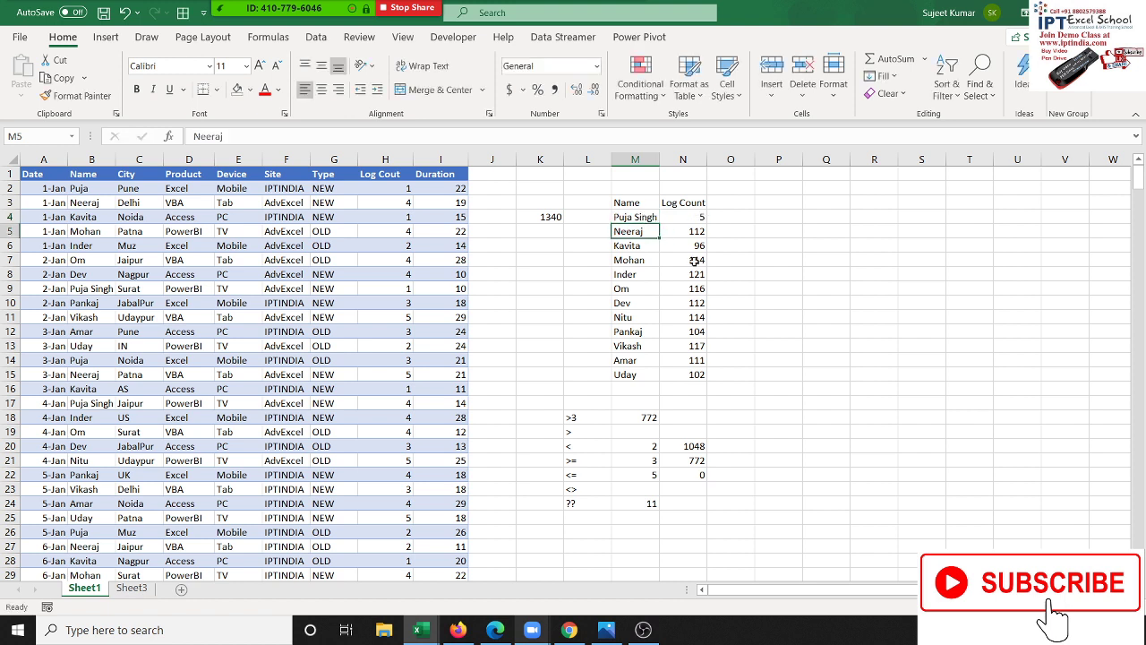
key(ctrl+z)
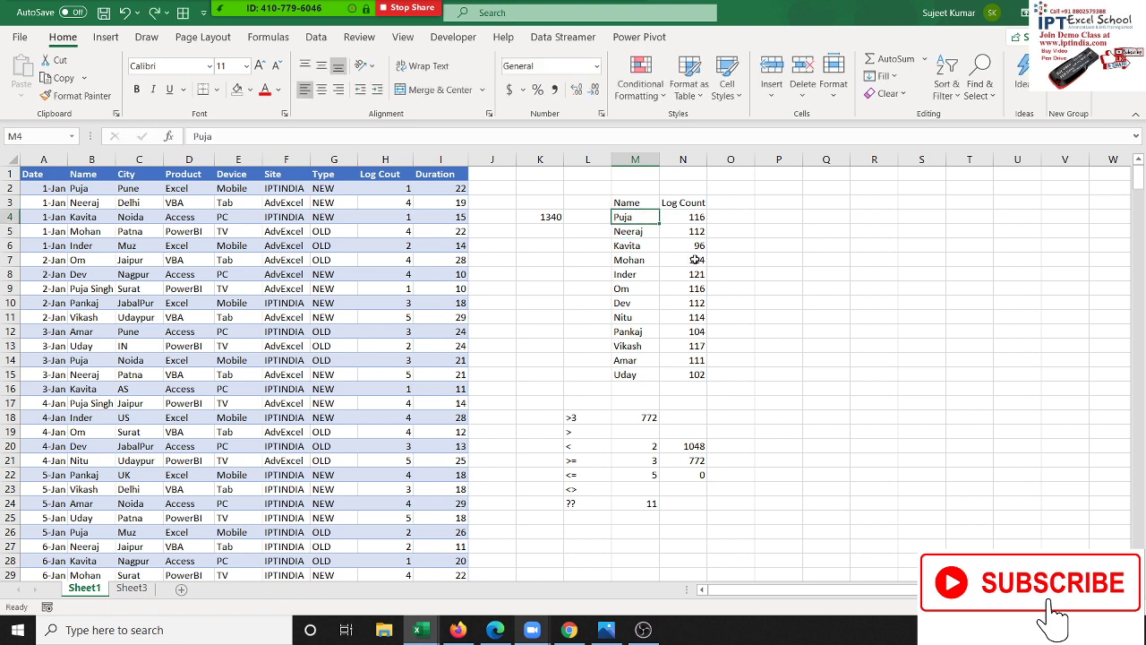
Surround the M4 name with asterisks so N4 totals 121, and start the same pattern in O4
double_click(631, 218)
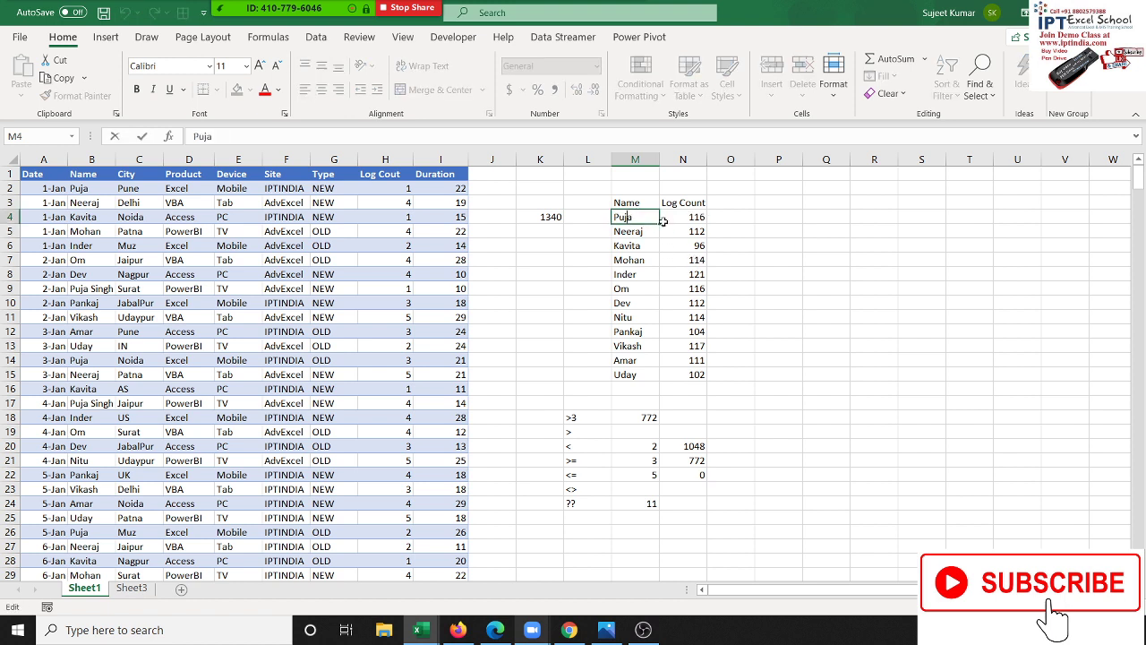
text(*)
key(Return)
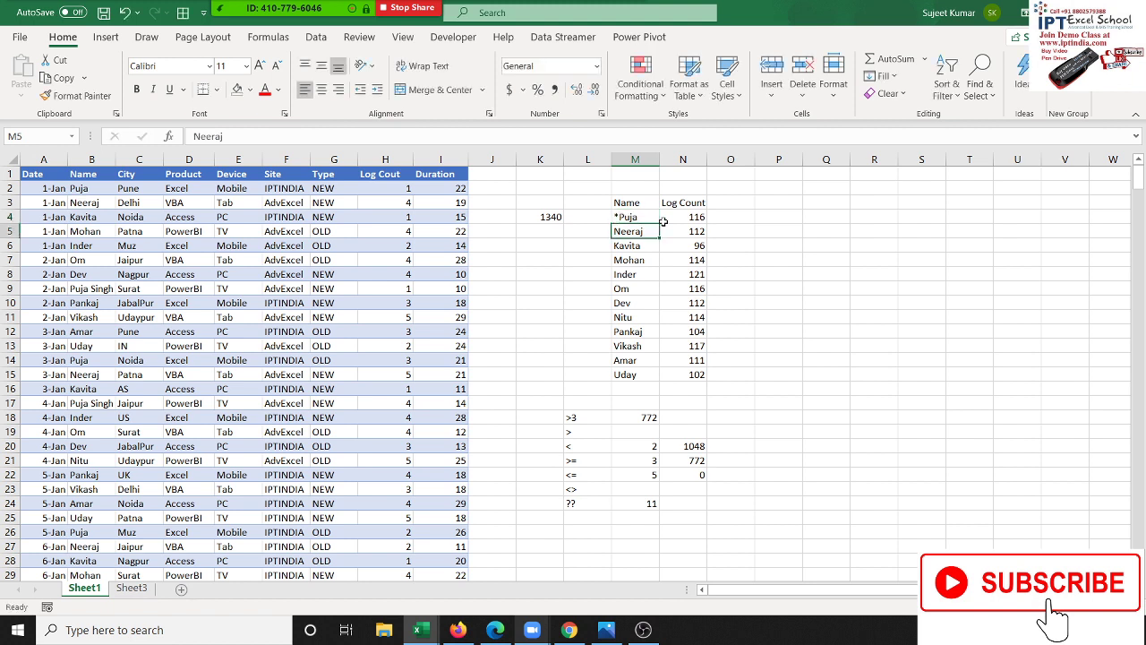
key(Up)
key(F2)
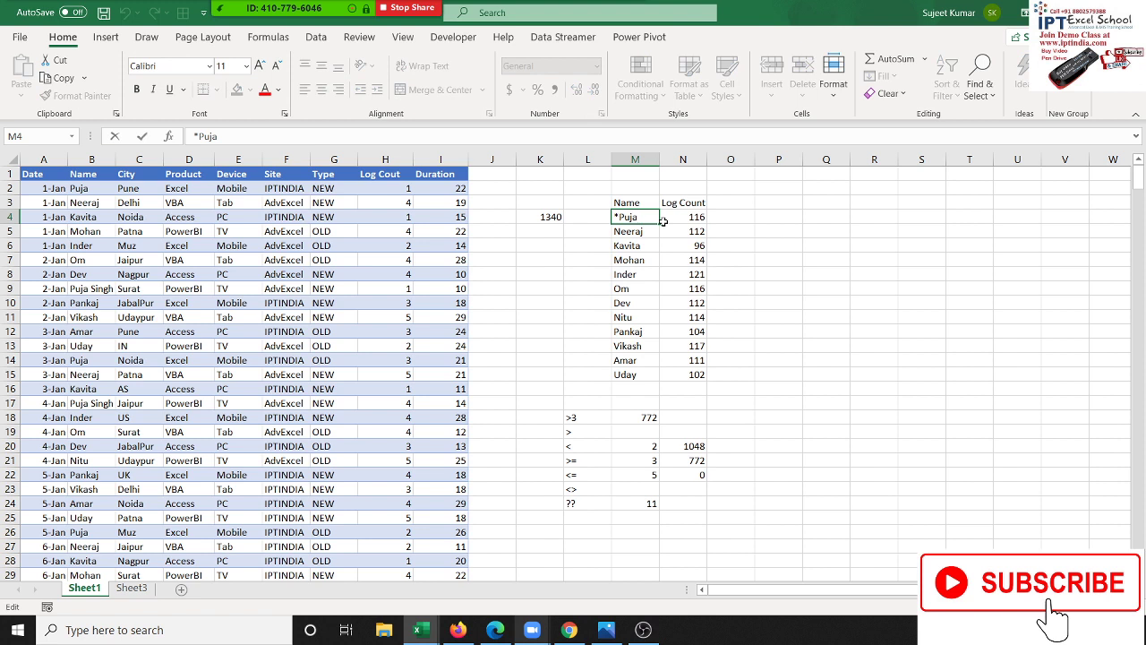
text(*)
key(Return)
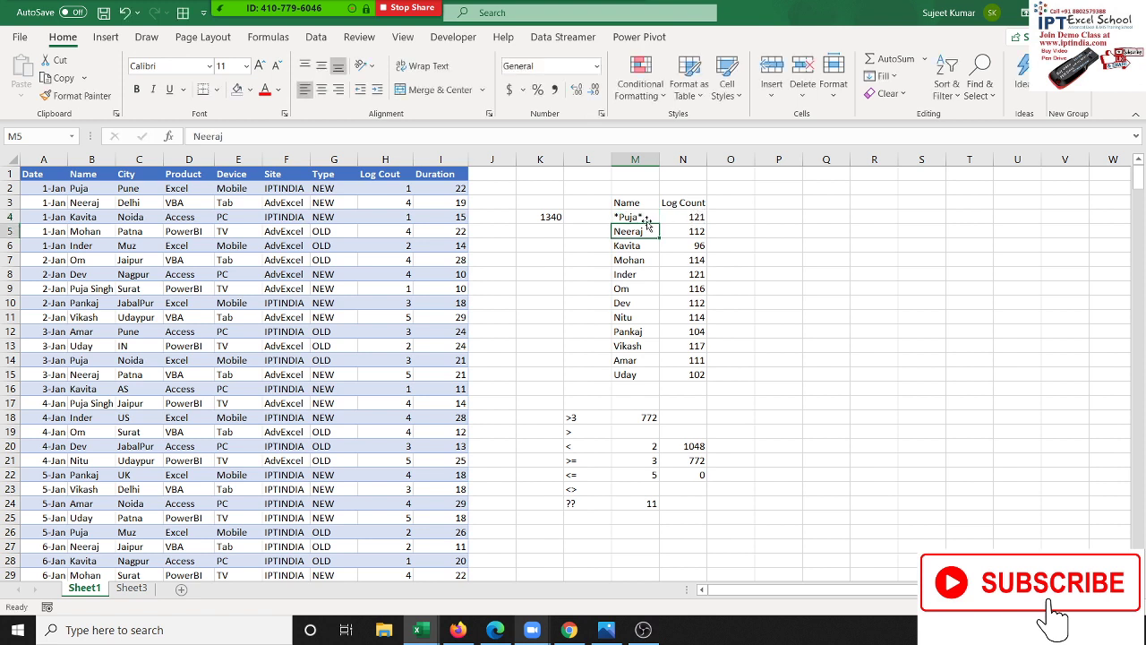
click(645, 216)
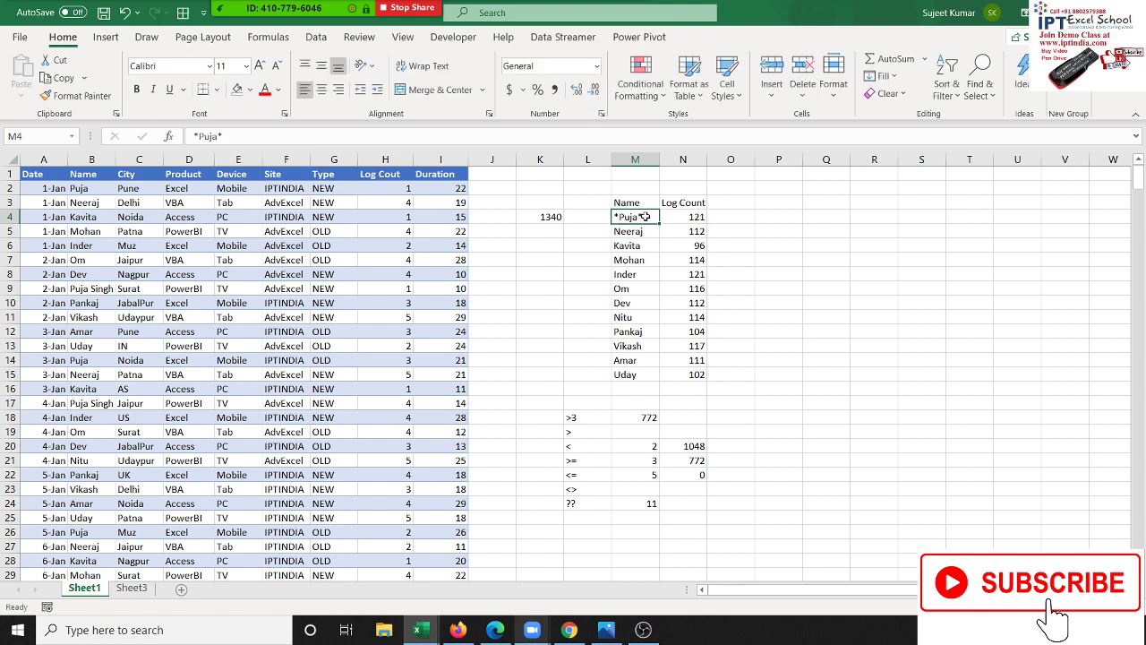
click(747, 219)
text(*P)
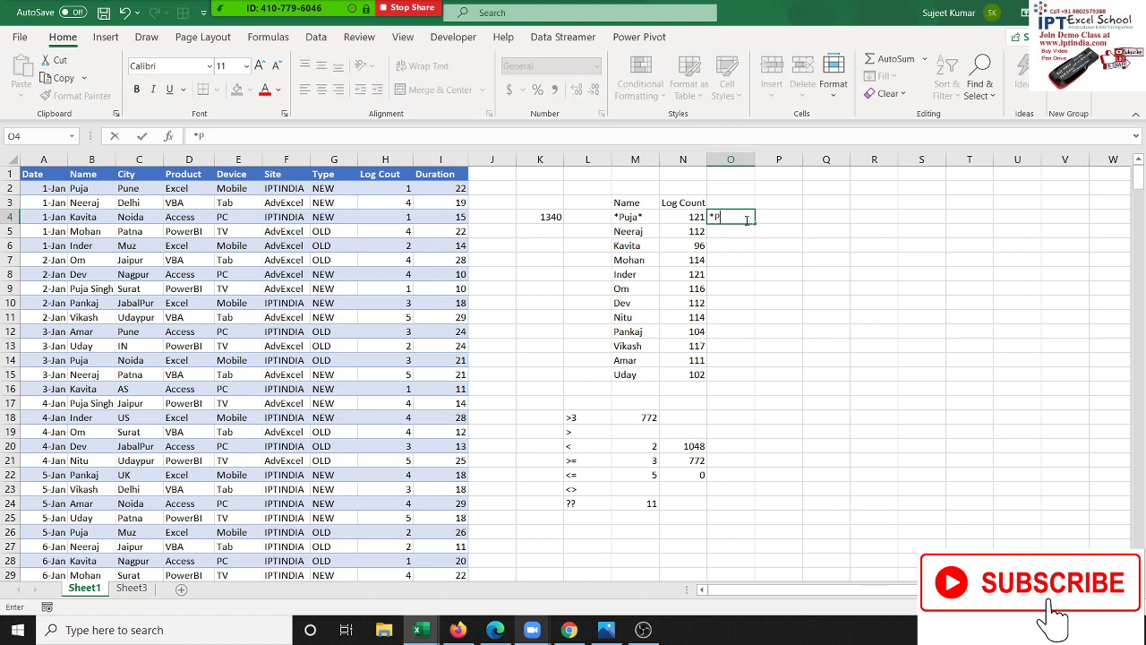
text(uja*)
Put the name as *name* in O4, *name in P4 and name* in Q4
key(Return)
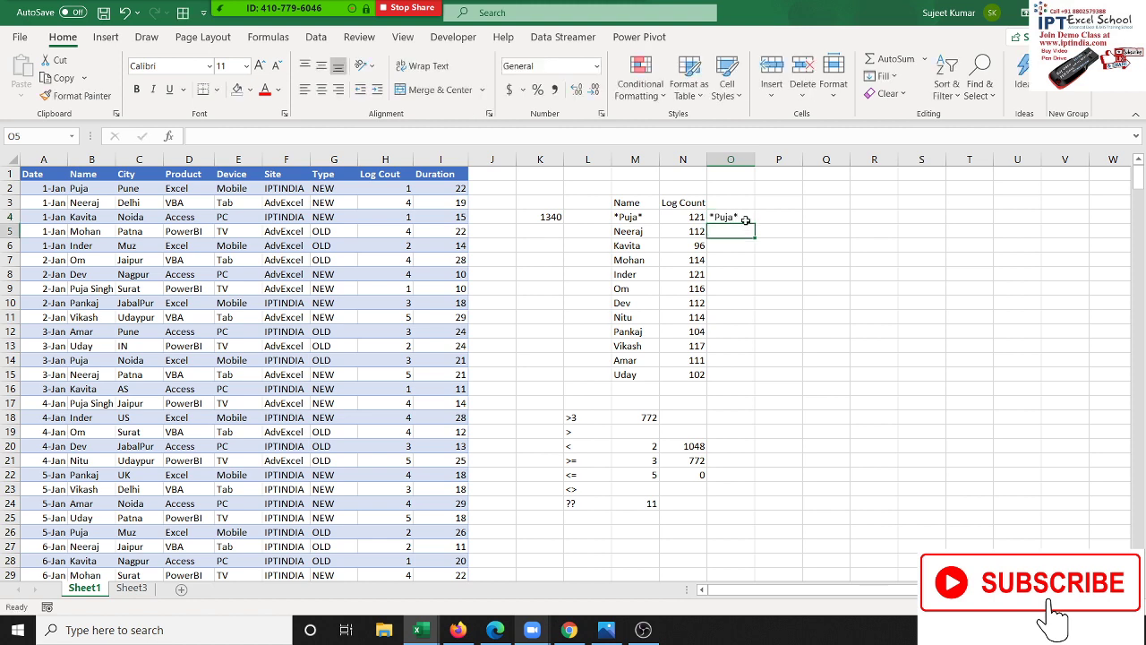
key(Up)
key(Right)
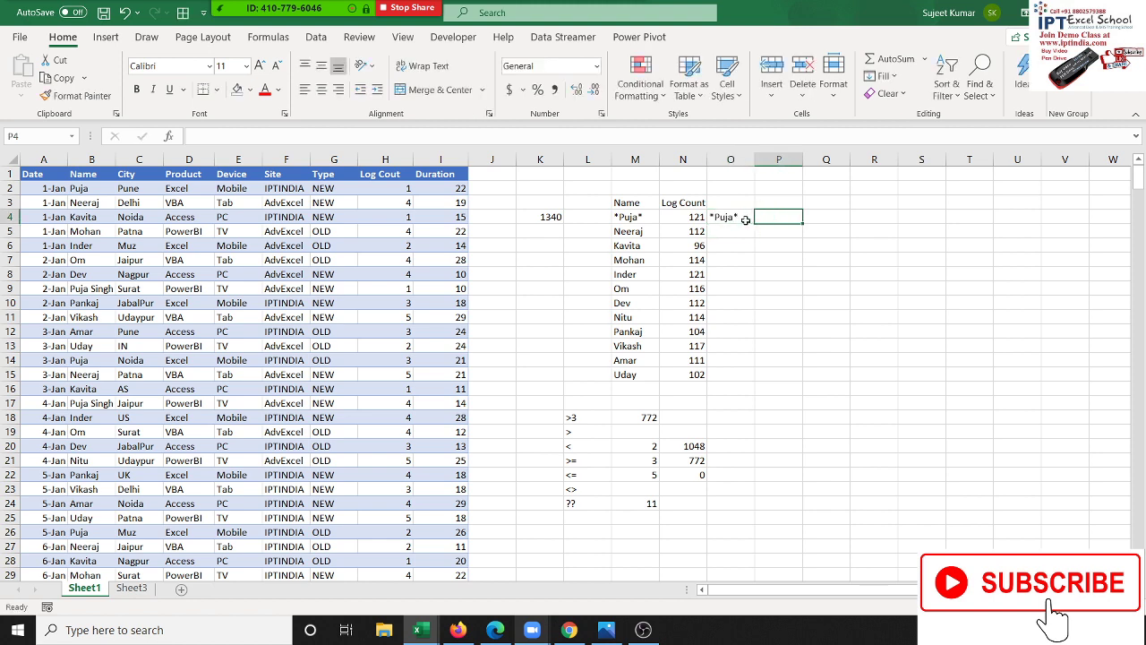
text(*P)
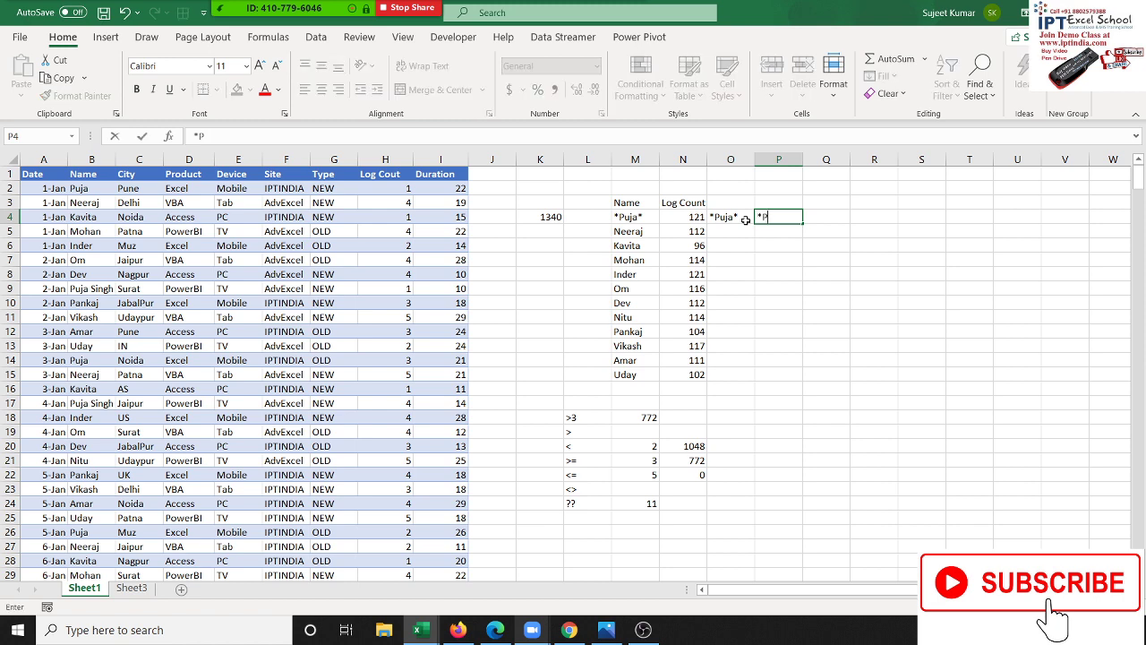
text(uja)
key(Return)
key(Up)
key(Right)
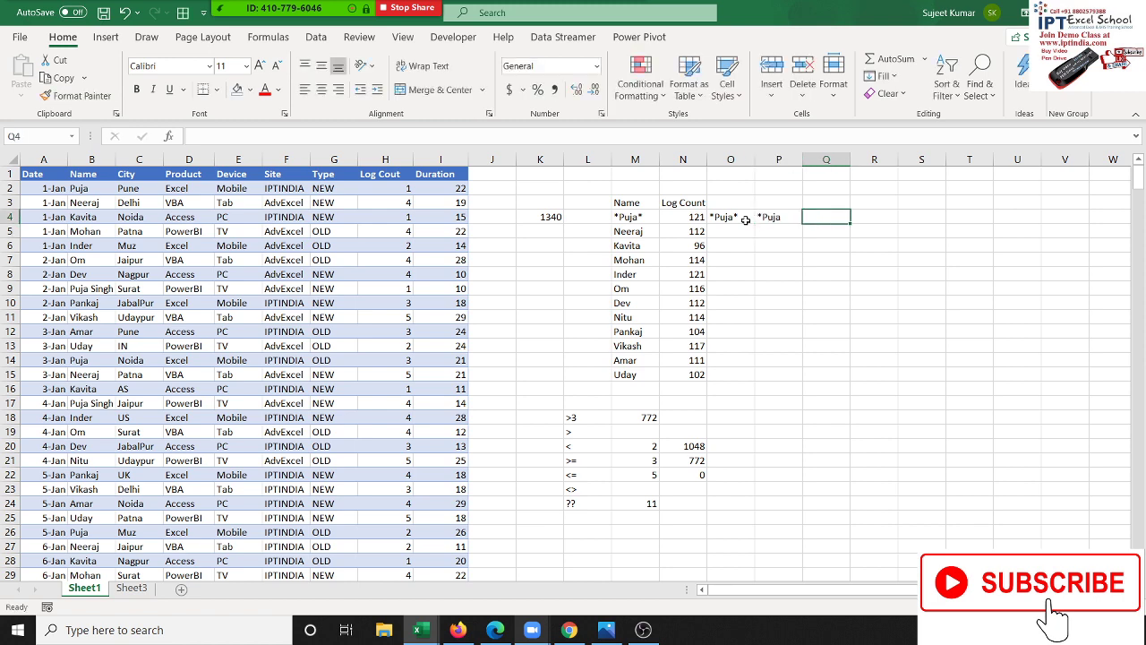
text(Pu)
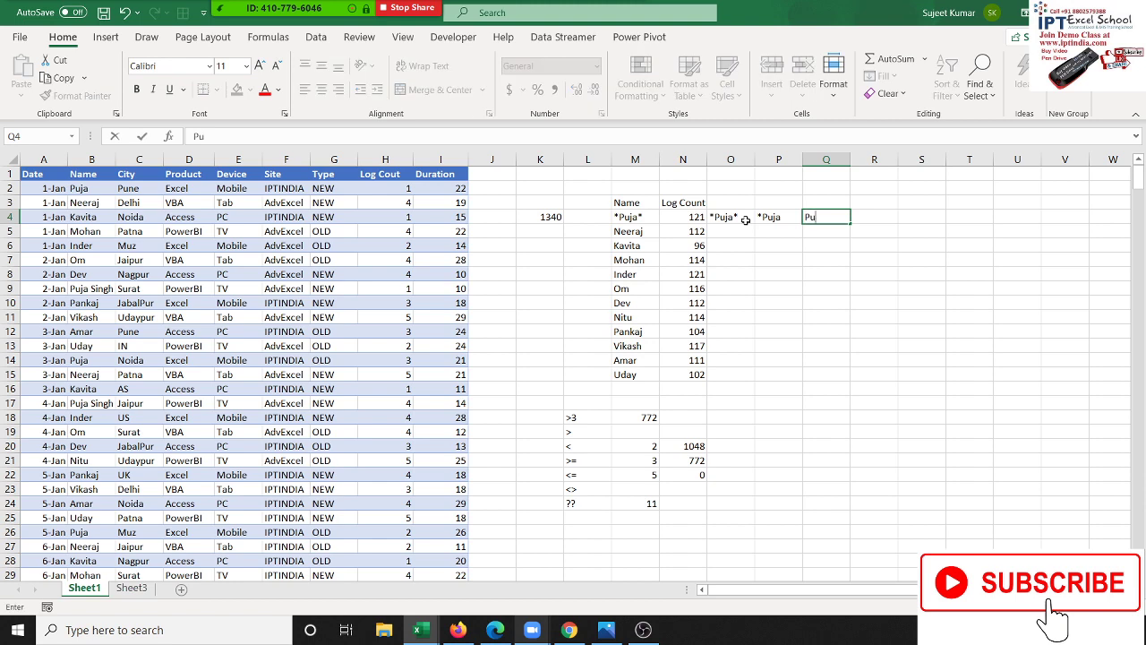
text(ja*)
key(Return)
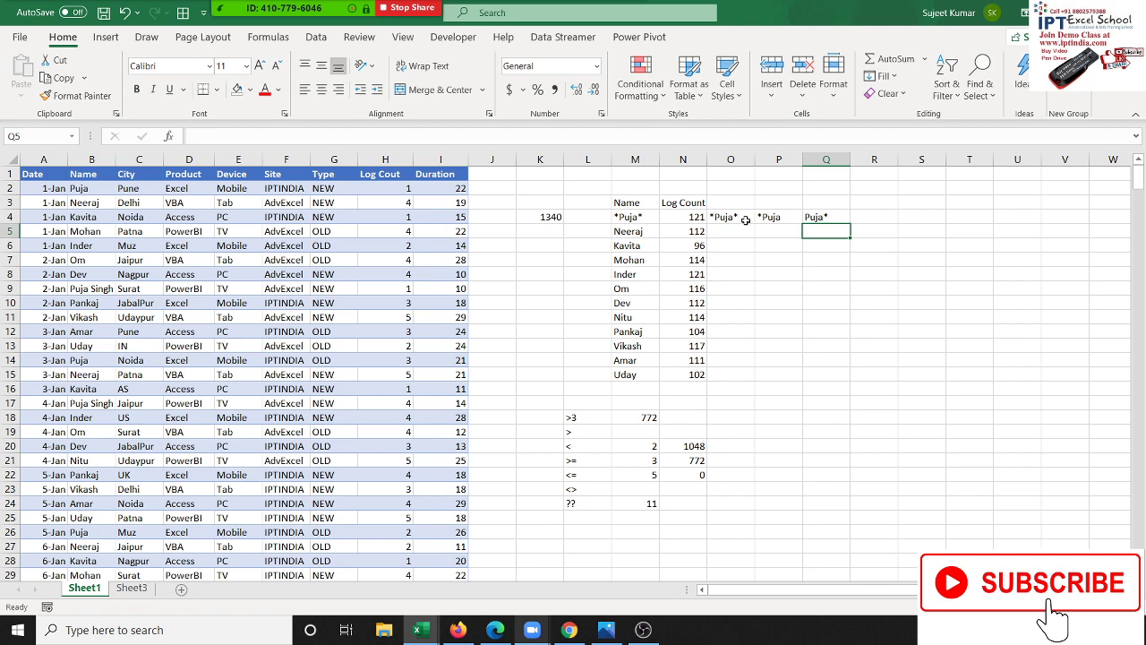
double_click(649, 217)
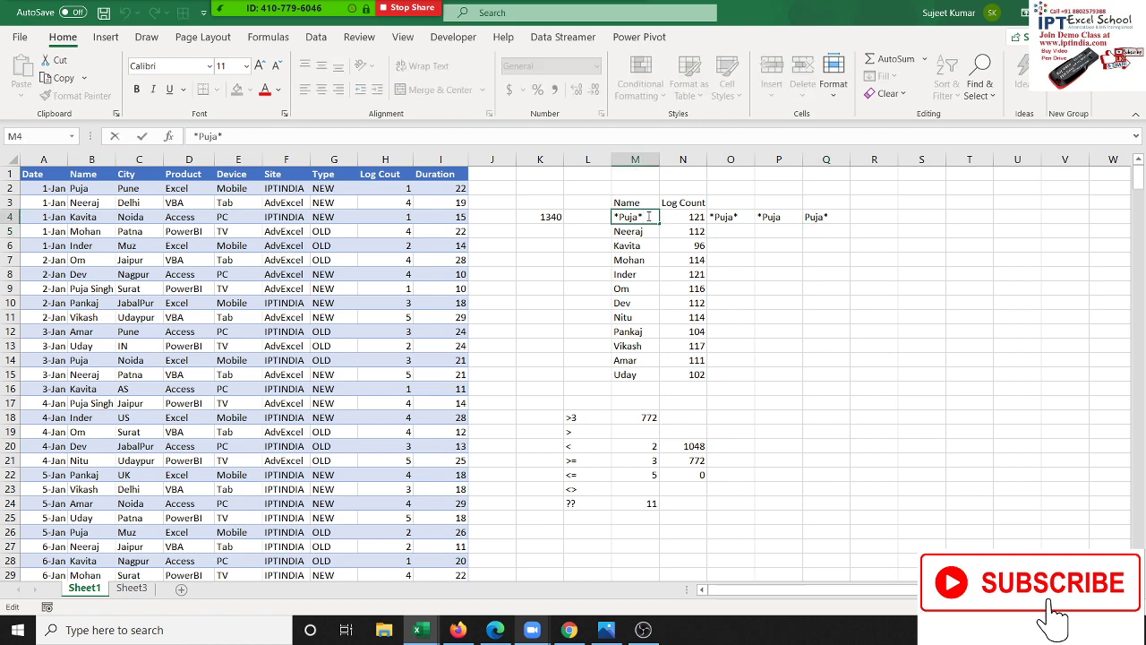
Remove M4's asterisks and change N4 to =SUMIF(B:B,"*"&M4&"*",H:H), keeping 121
key(BackSpace)
key(BackSpace)
key(Return)
key(Up)
key(Right)
key(F2)
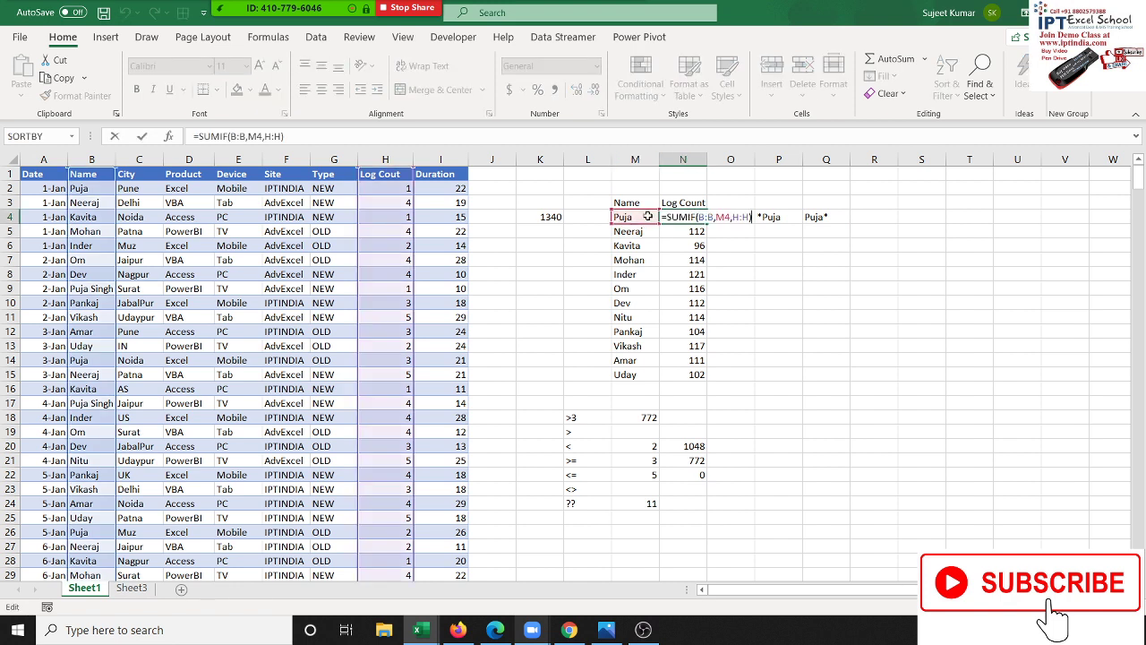
key(Left)
key(Left)
key(Left)
key(Left)
key(Left)
key(Left)
key(Left)
key(Left)
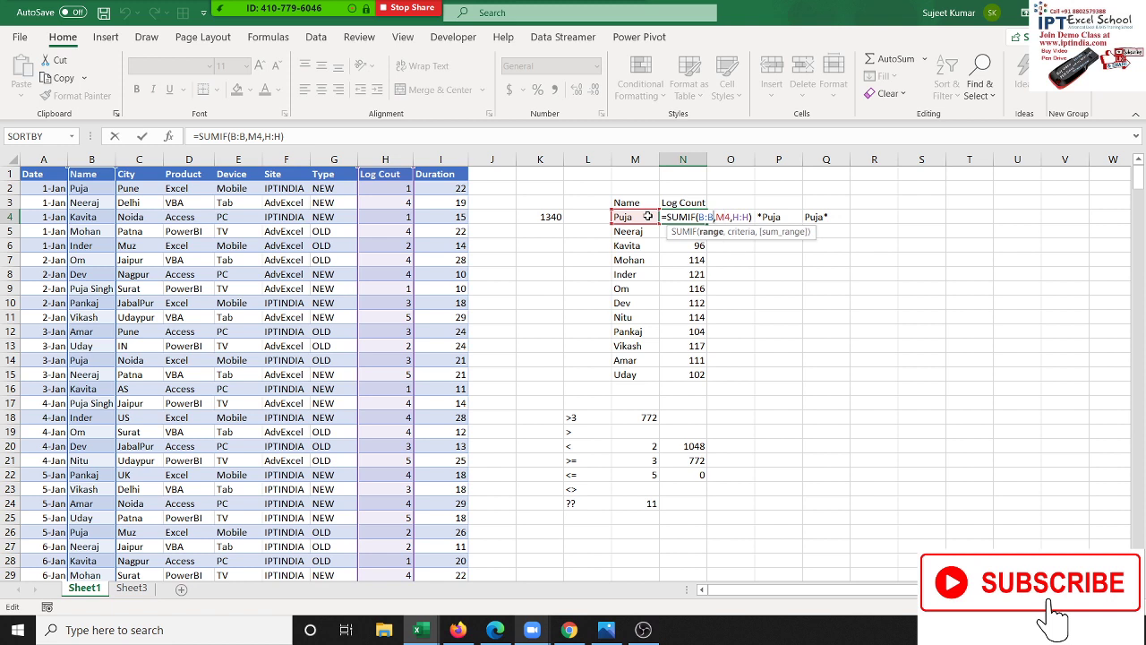
text("*)
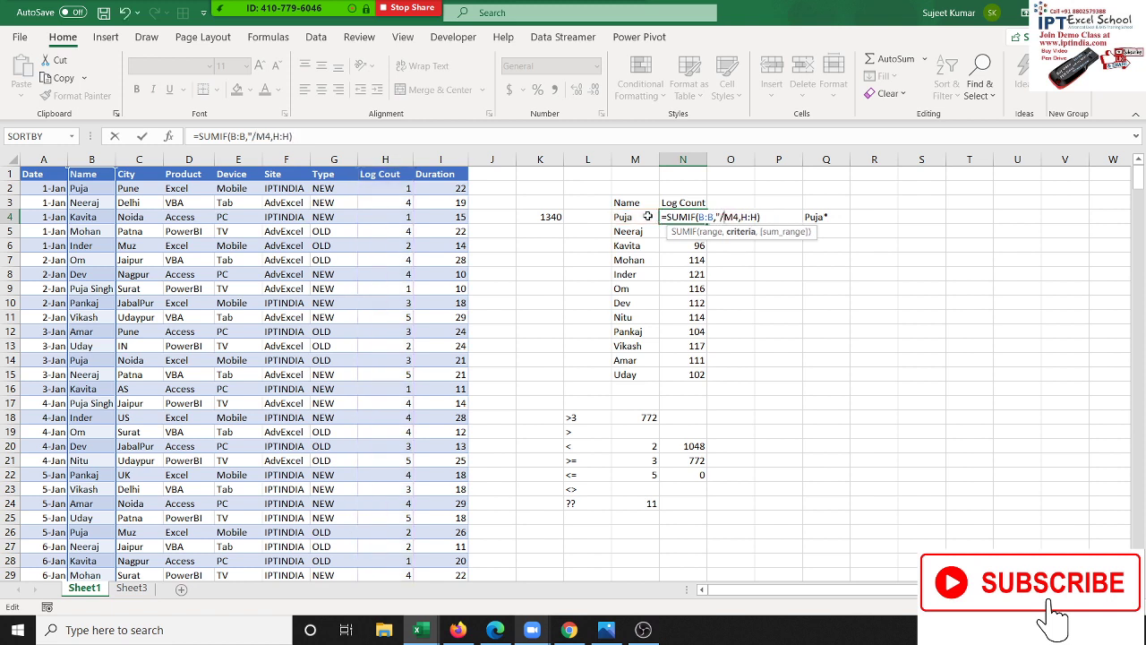
text(")
text(&)
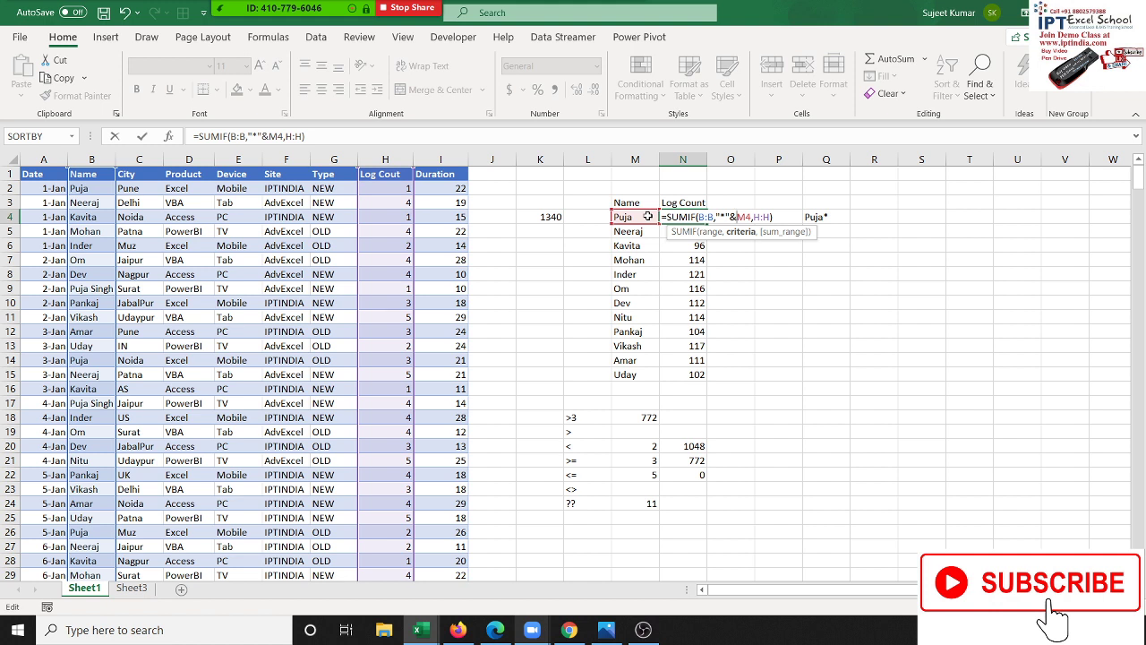
key(Right)
key(Right)
key(Right)
key(Left)
text(")
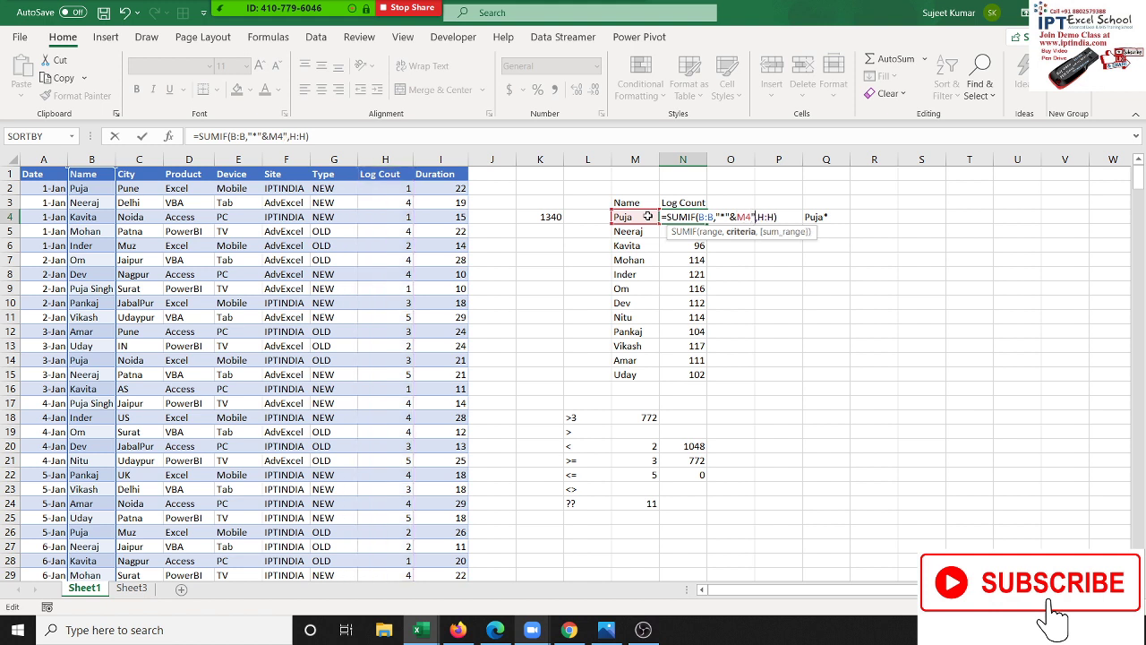
text(*")
text(&"*)
key(ctrl+Return)
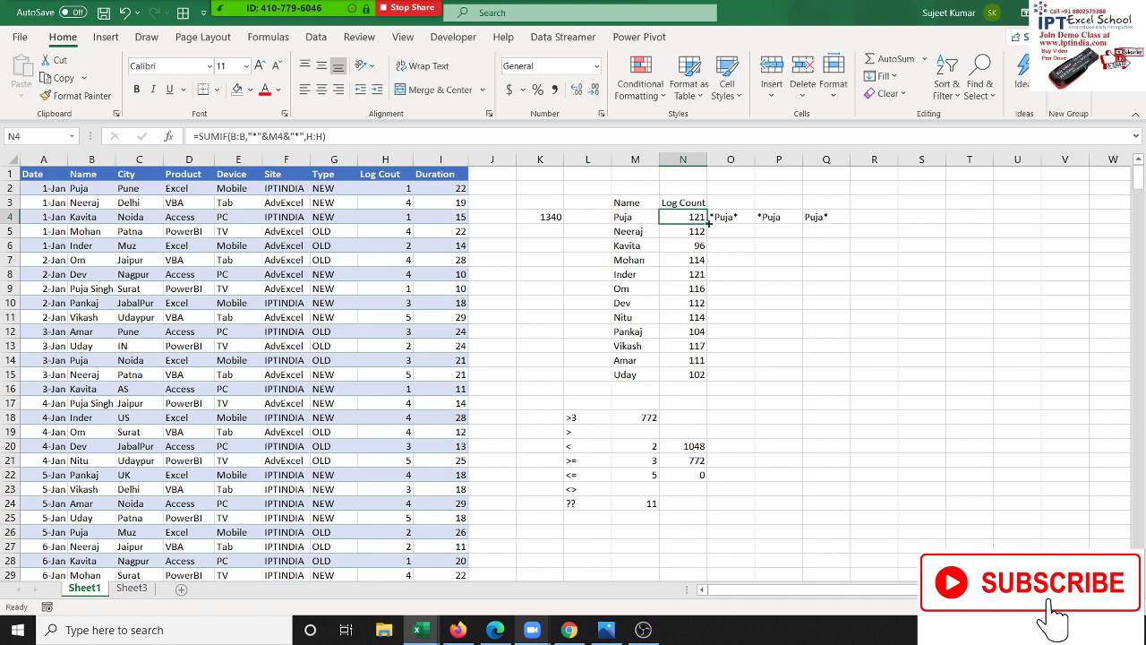
Review the wildcard samples and two-letter city codes, then select the ?? criterion in L24
drag(717, 219, 759, 228)
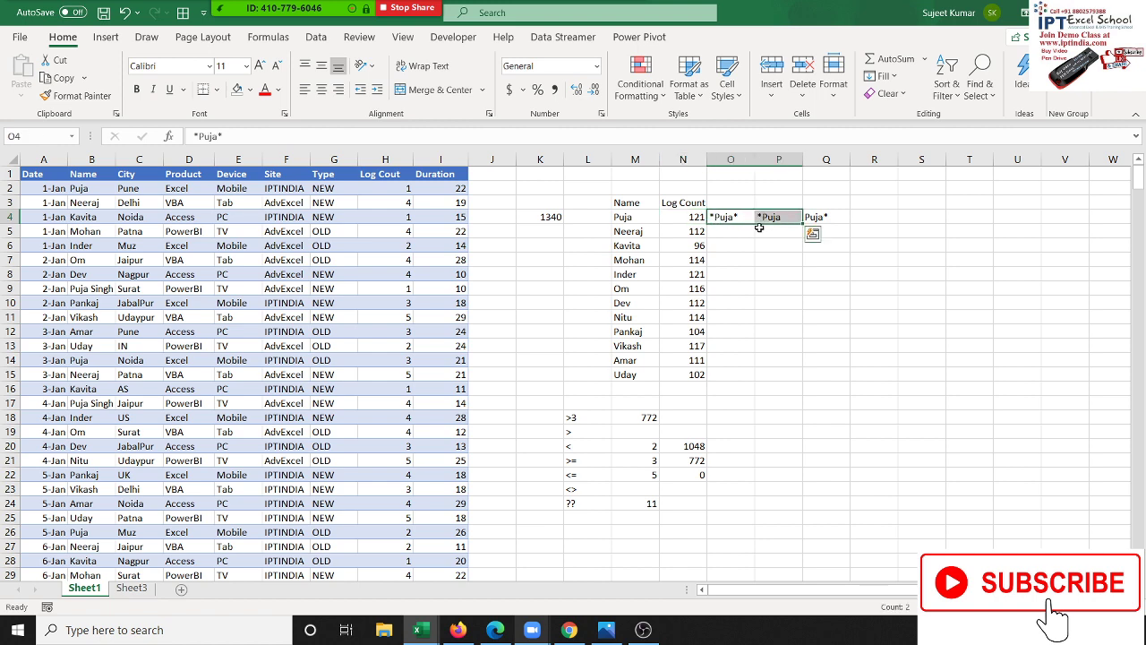
click(594, 516)
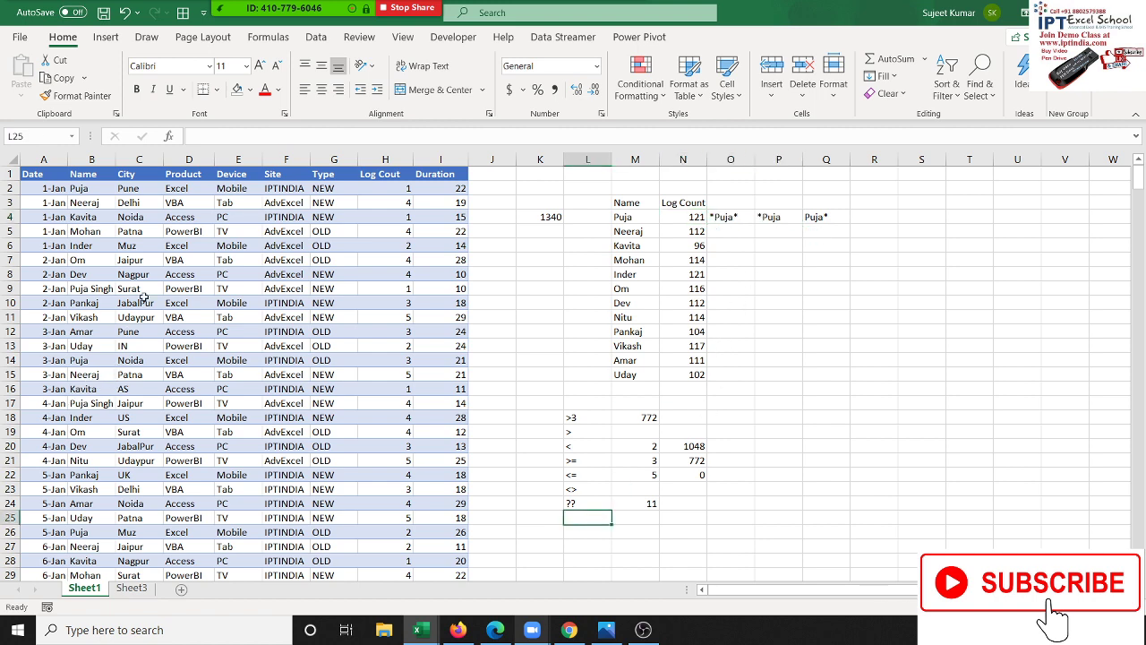
drag(143, 256, 139, 386)
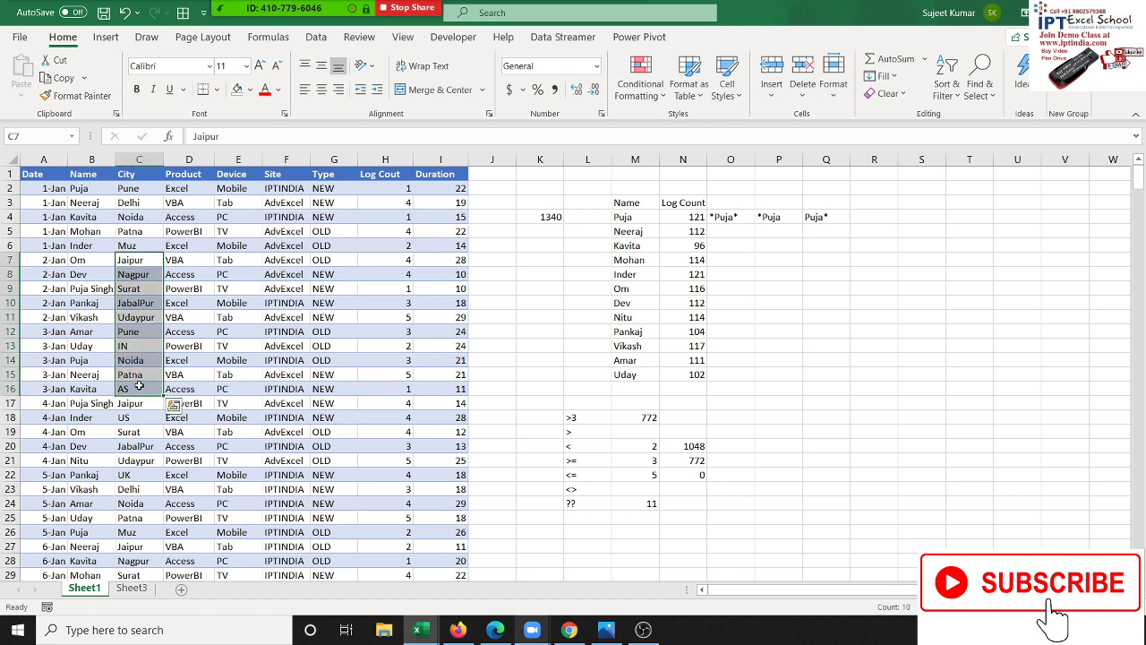
click(139, 386)
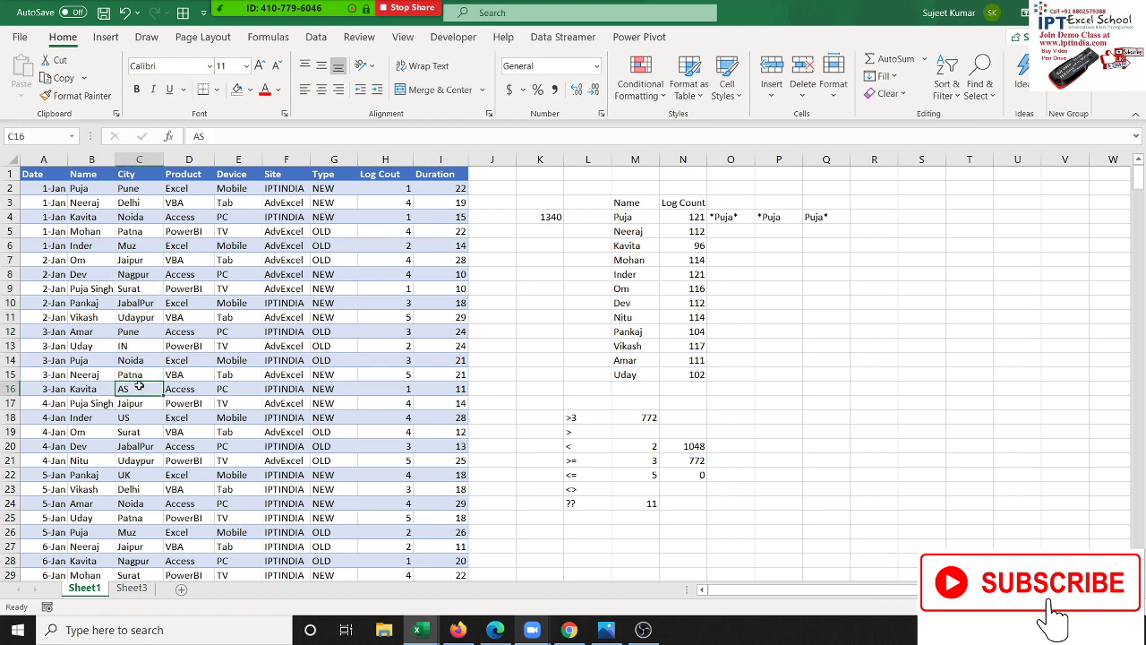
click(583, 508)
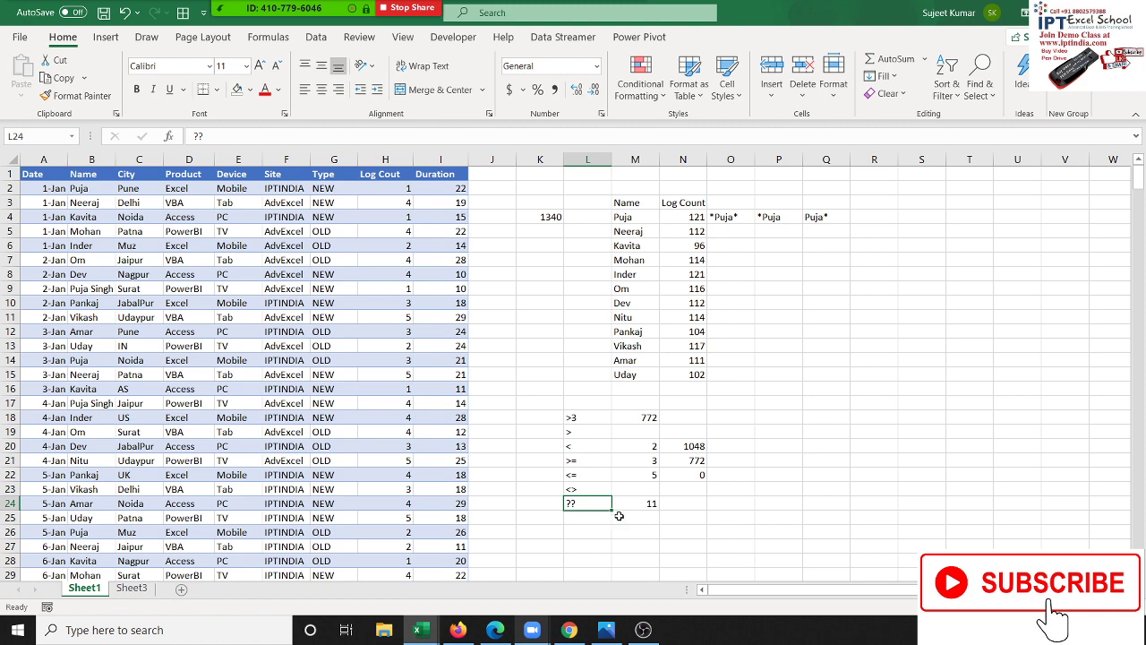
click(603, 524)
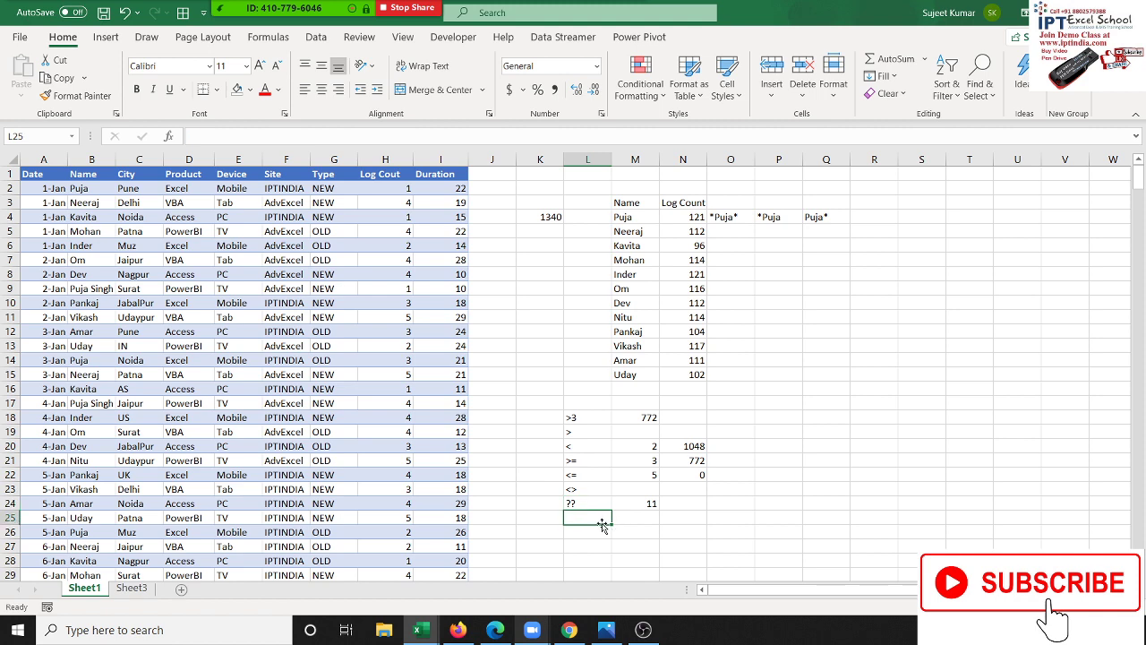
key(Up)
Change L24 to ??* (1340), then to ???*, making M24 total 1329
key(F2)
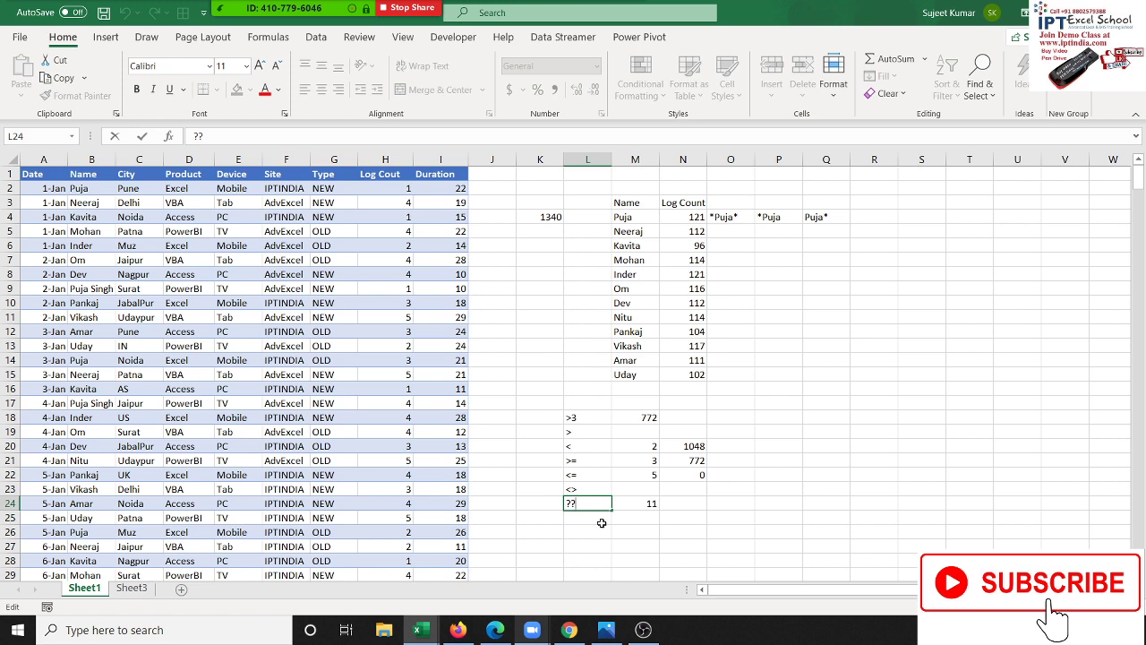
text(*)
key(Return)
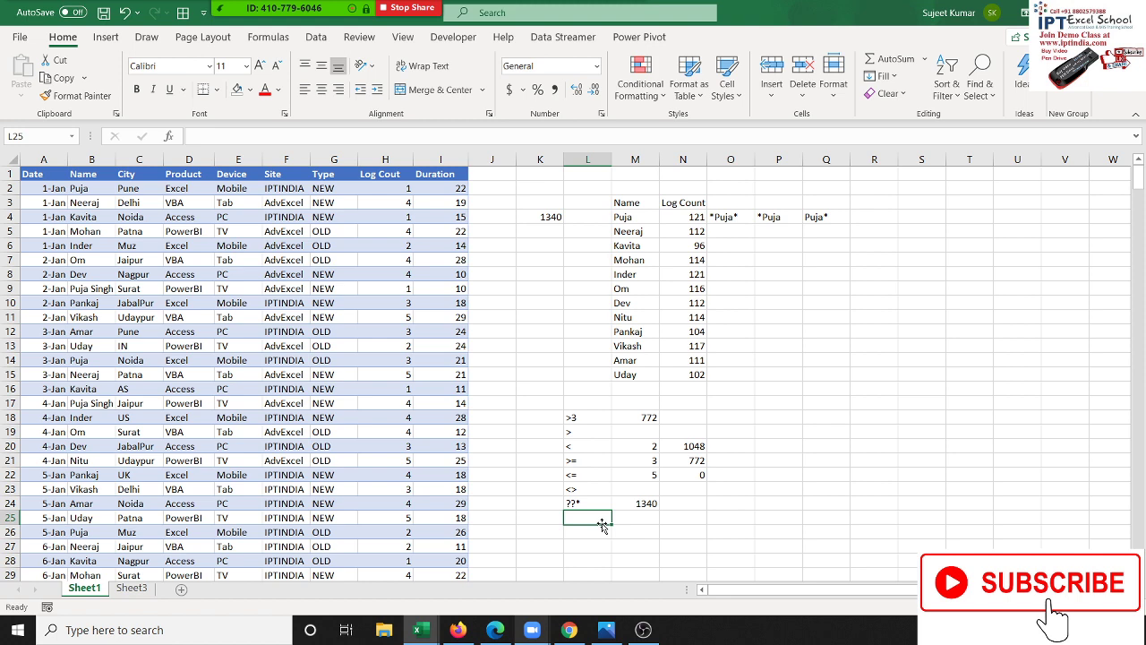
key(Up)
key(F2)
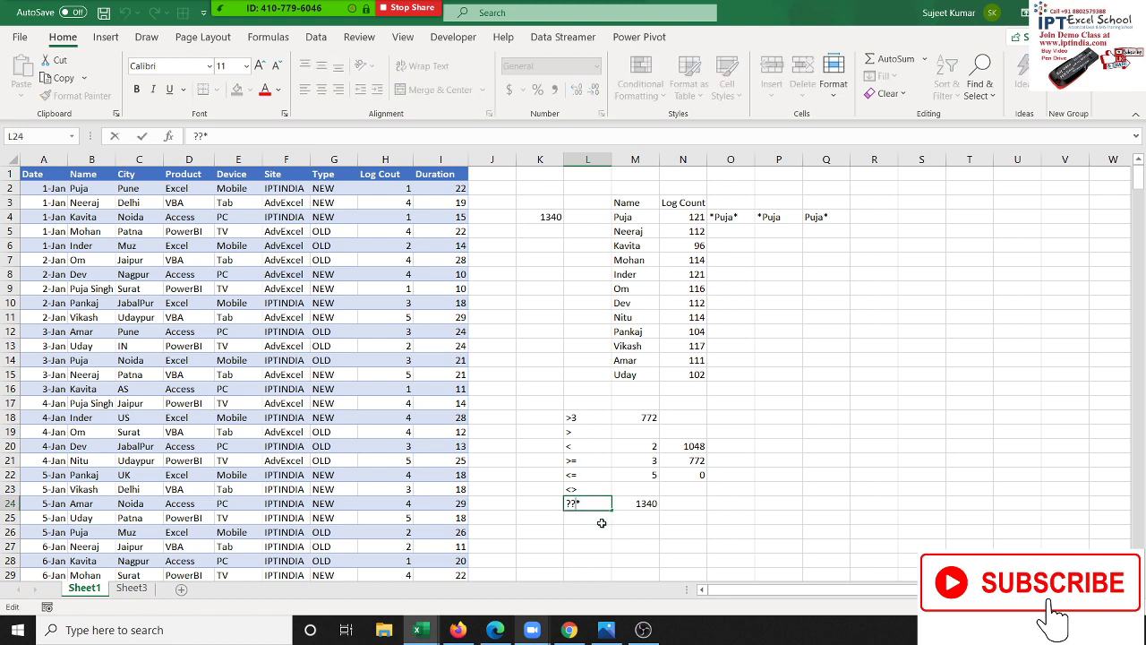
text(?)
key(Return)
key(Up)
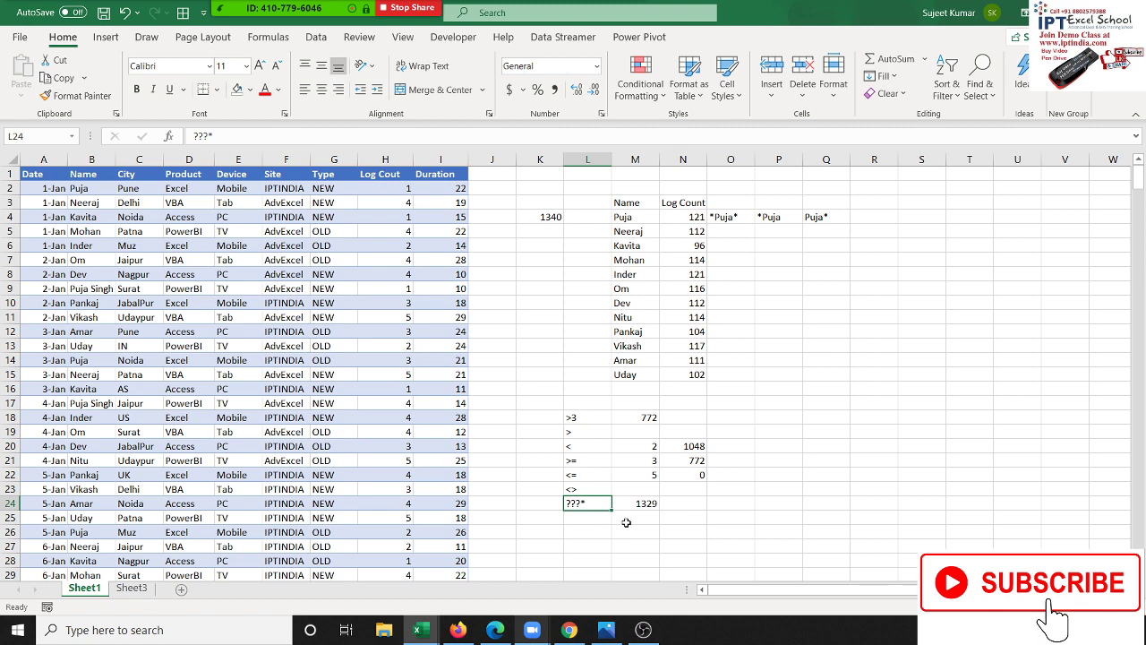
click(631, 502)
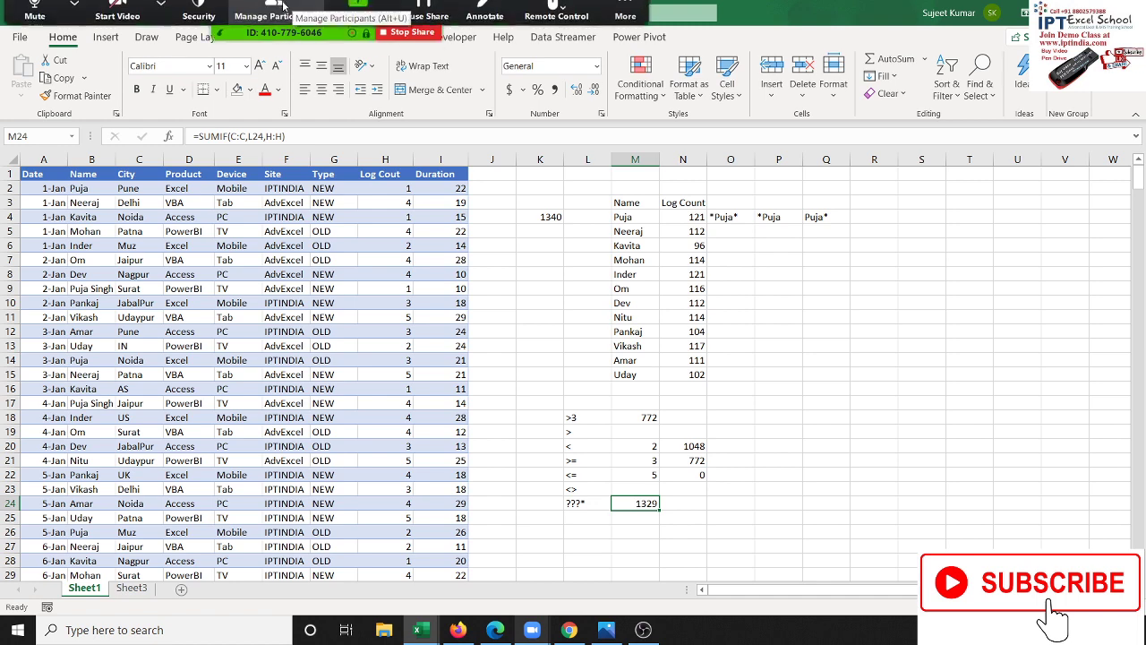
click(276, 18)
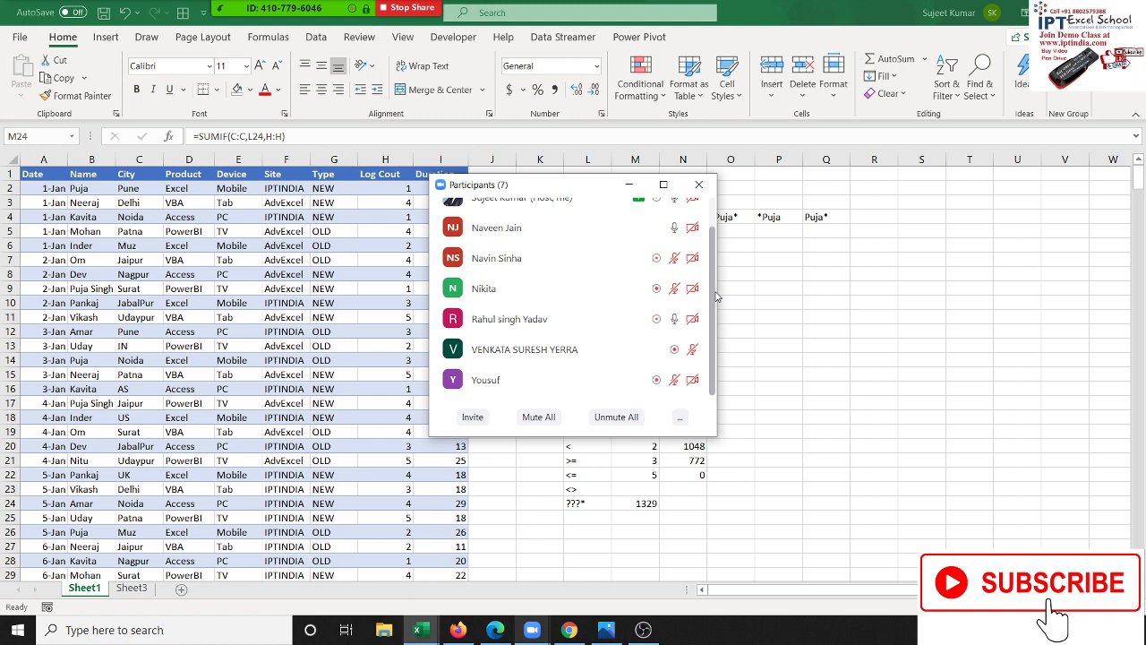
click(723, 209)
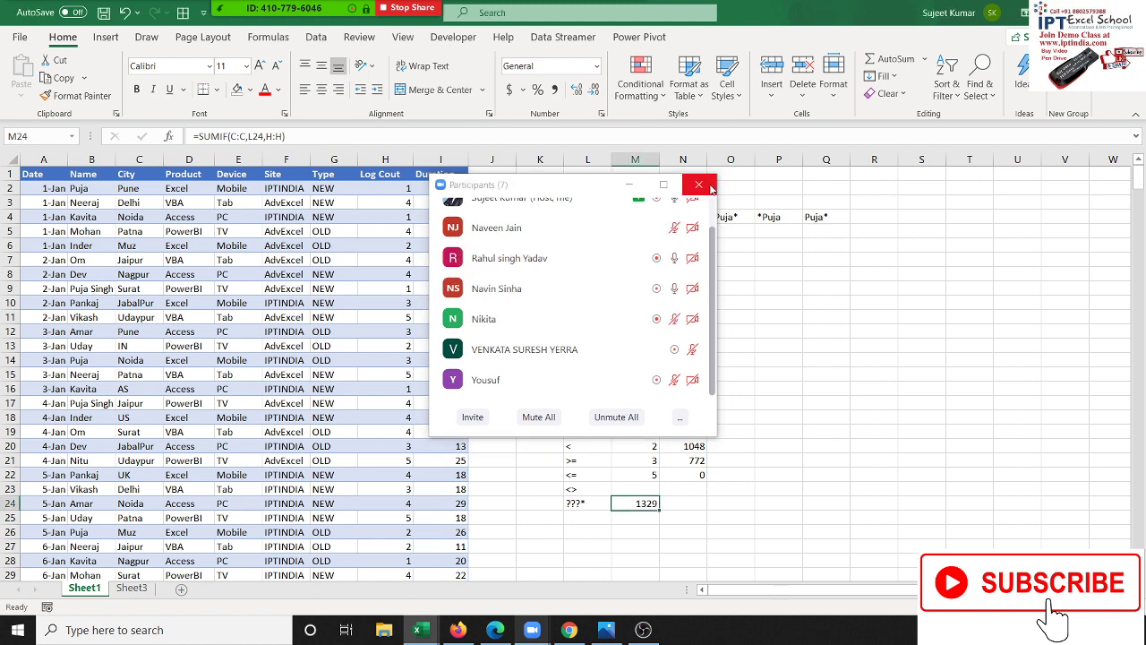
click(699, 184)
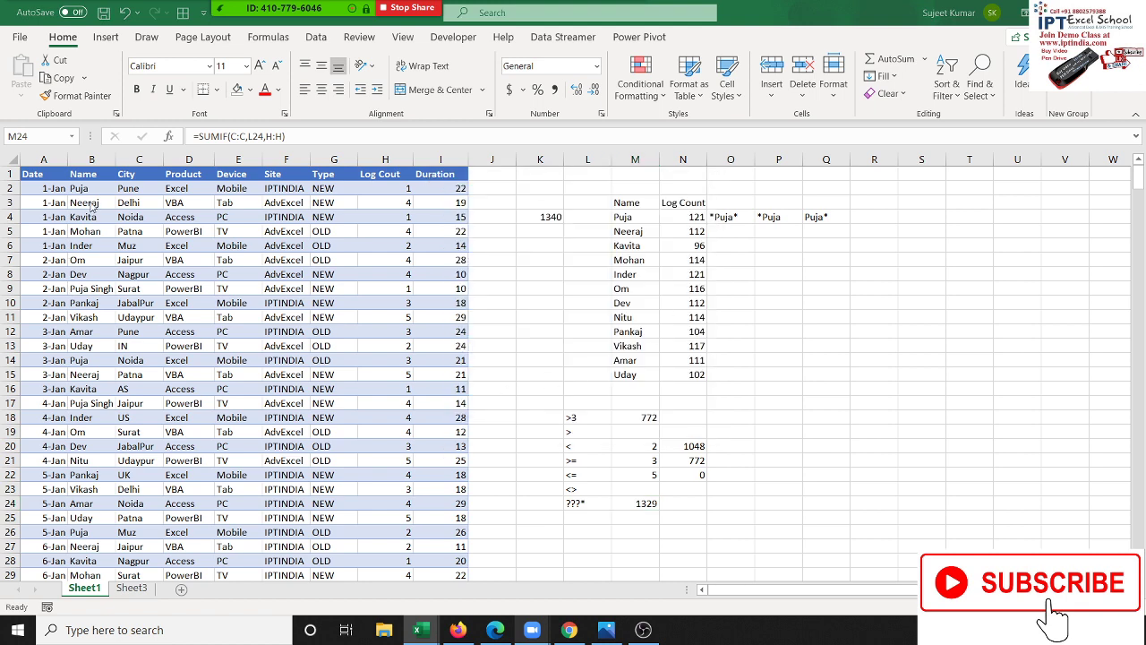
Copy the name and Delhi city cells from row 3 into L26:M26 as criteria
click(103, 244)
click(93, 203)
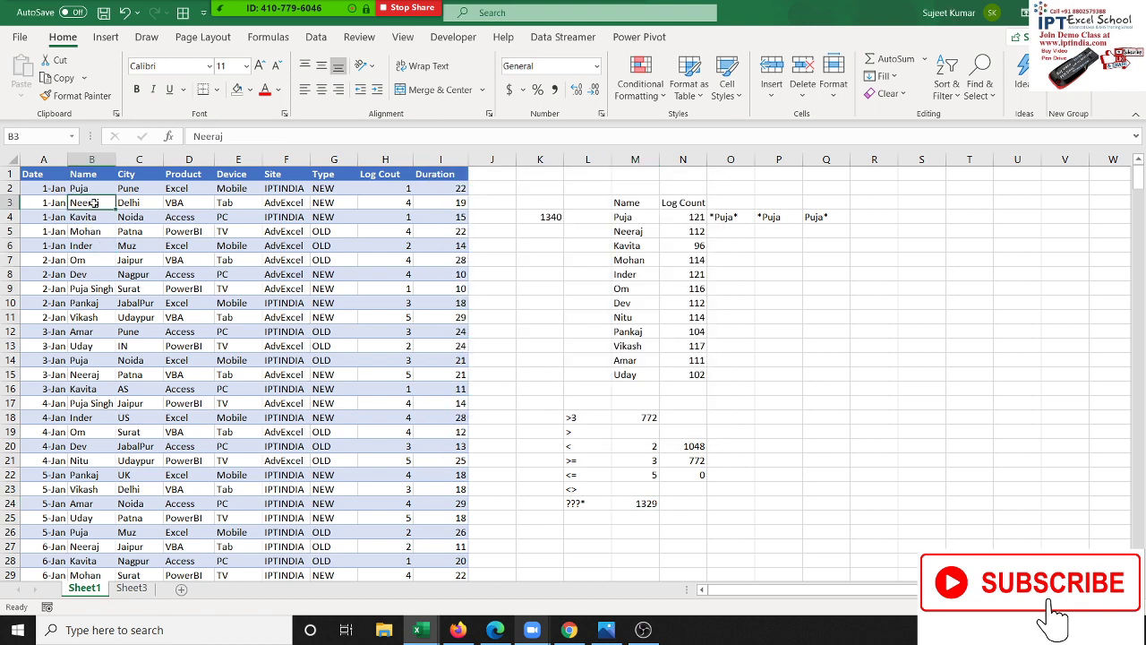
drag(114, 203, 121, 202)
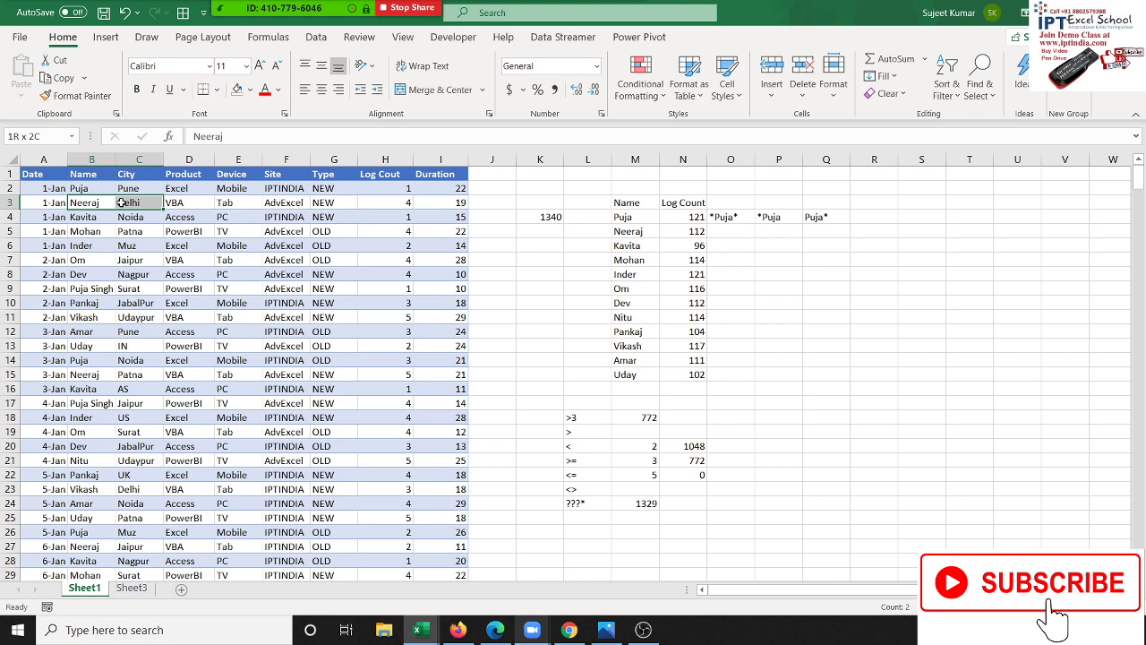
key(ctrl+c)
click(585, 529)
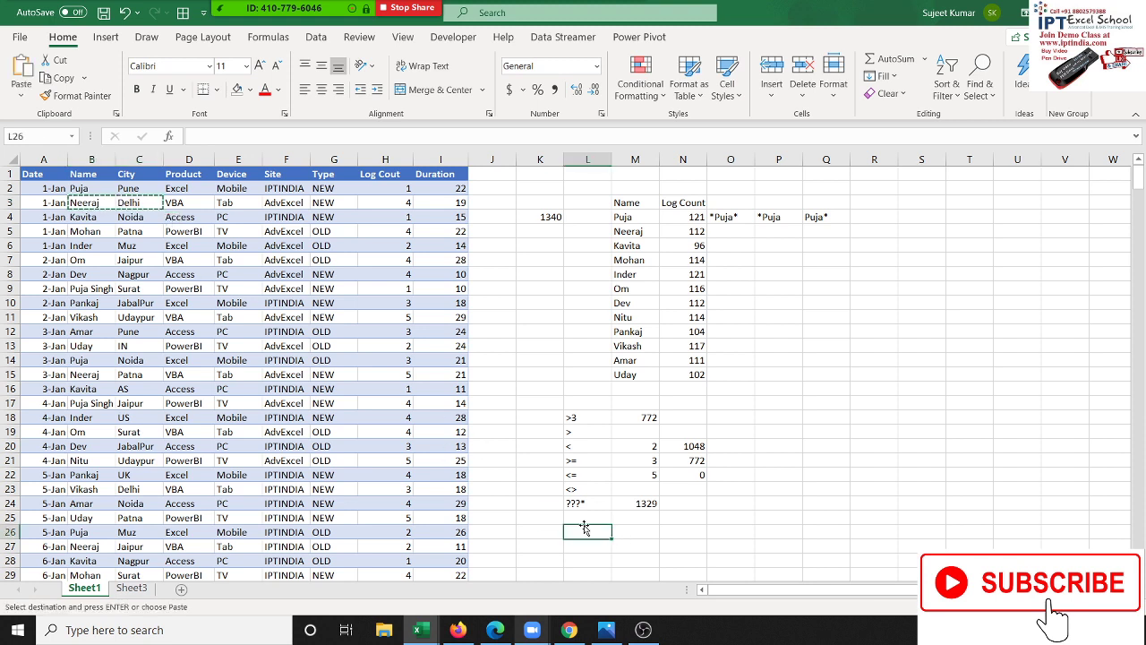
key(ctrl+v)
key(Escape)
Check the Log Count totals and confirm the first person's total formula in N6
click(689, 532)
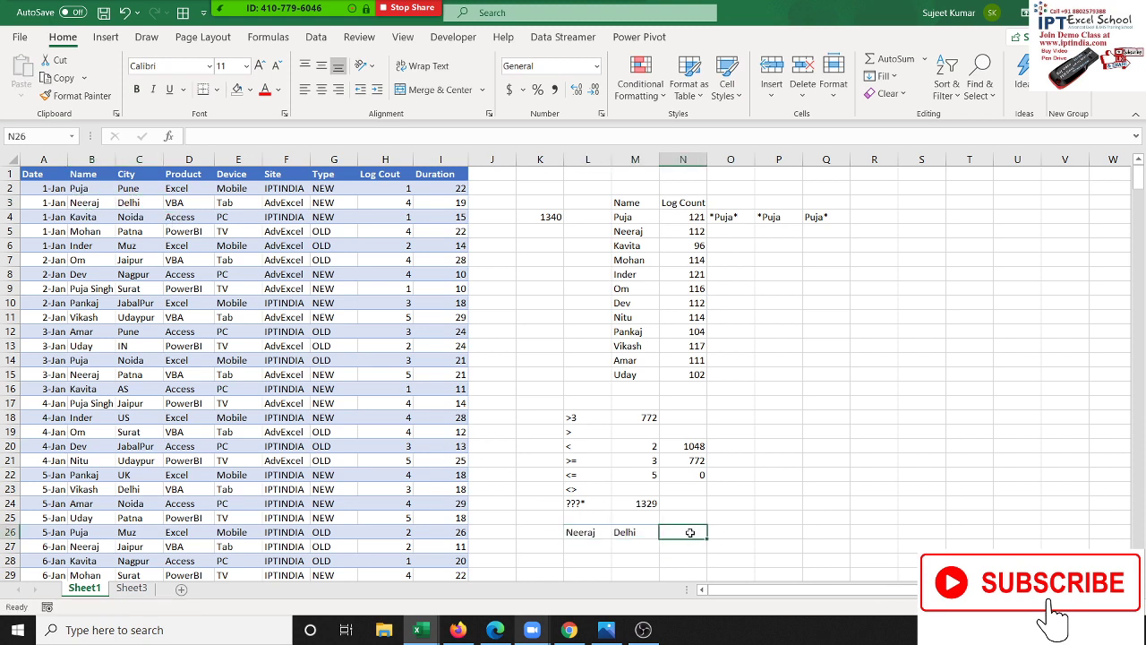
drag(700, 362, 697, 245)
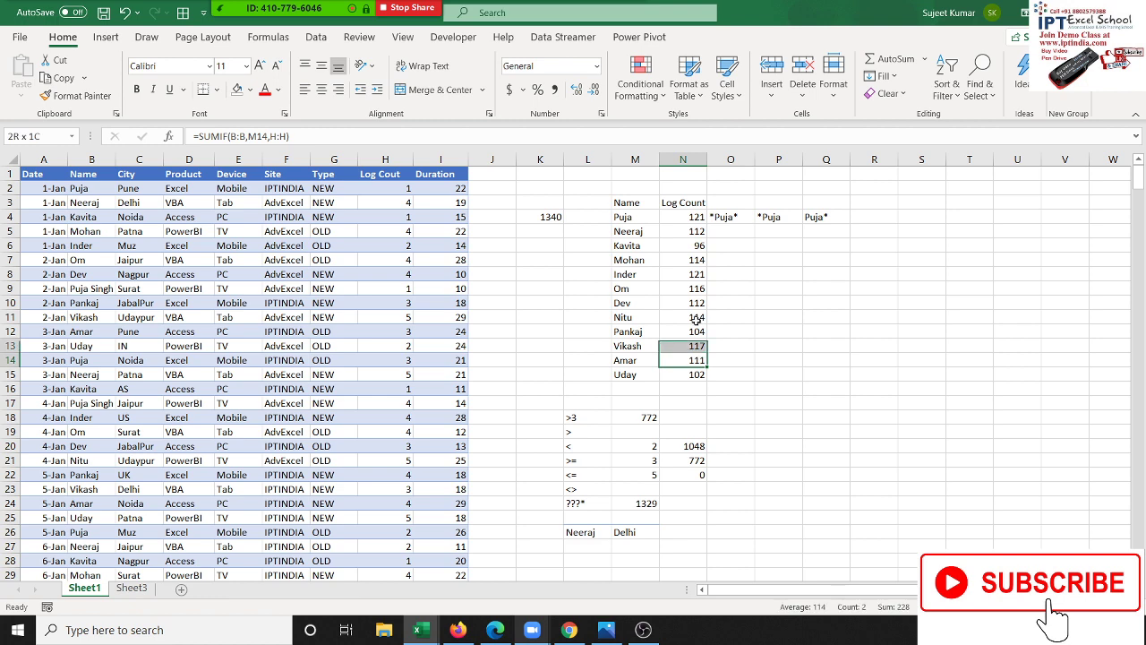
double_click(697, 246)
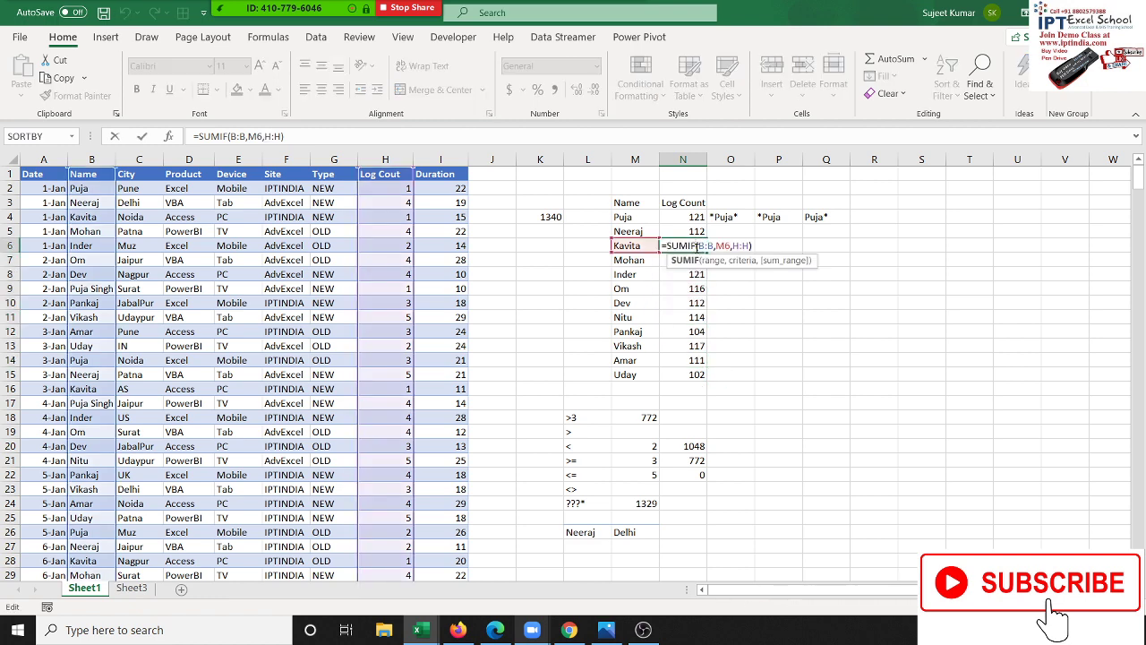
key(Escape)
Start a SUMIFS in N26 summing column H, with column B as first criteria range
click(687, 533)
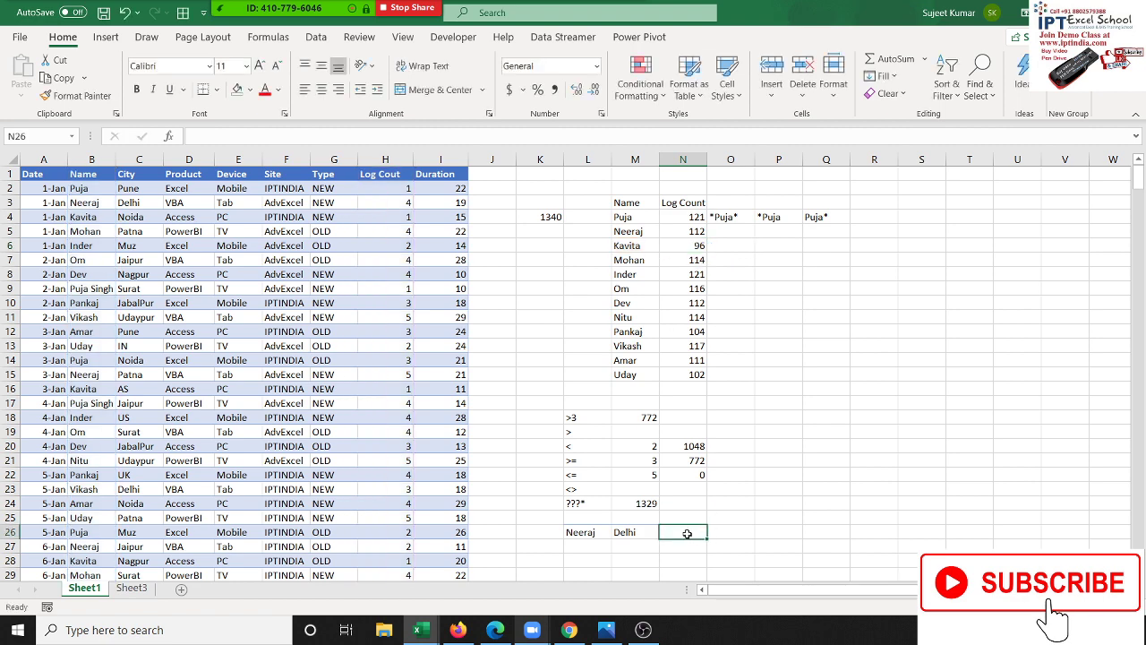
text(=sum)
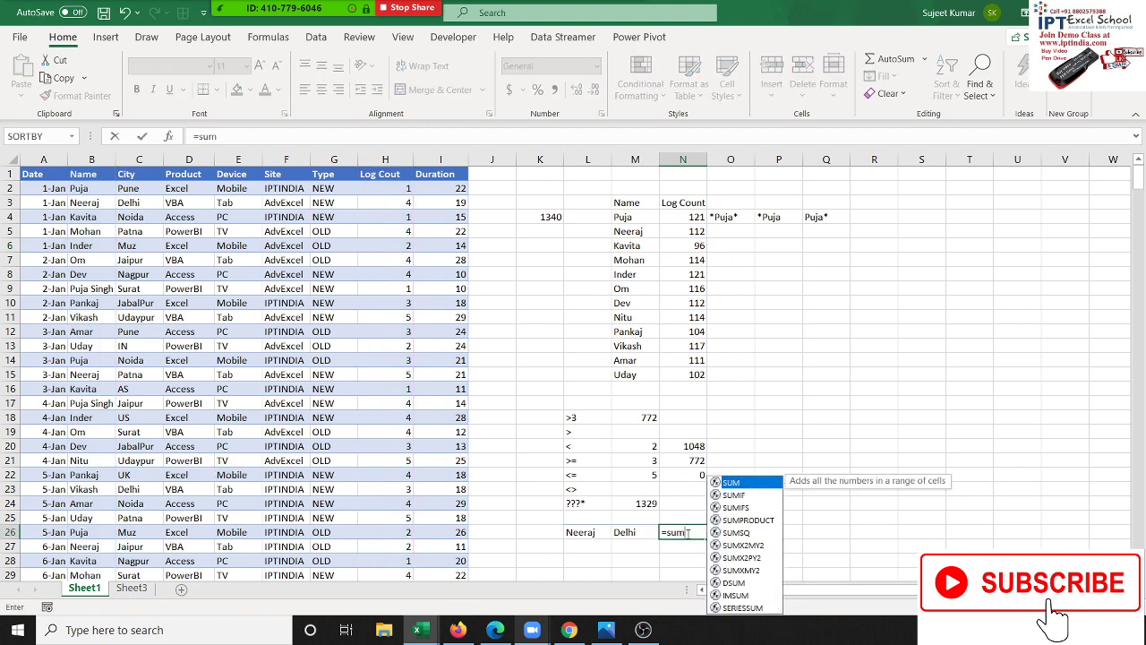
key(Down)
key(Down)
key(Tab)
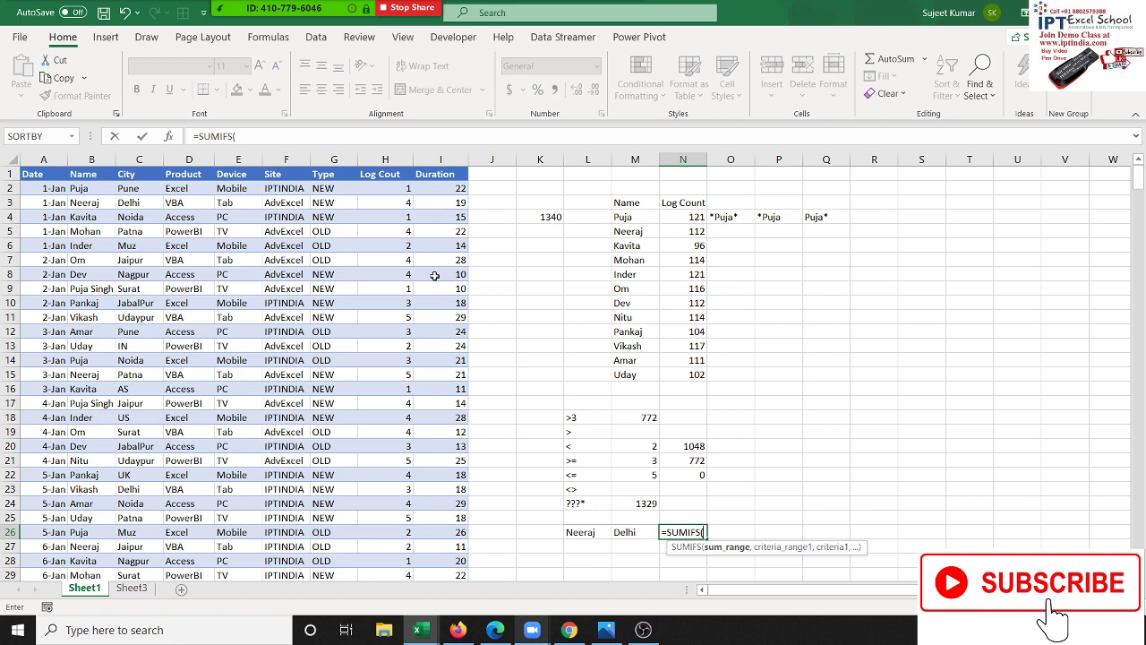
click(383, 159)
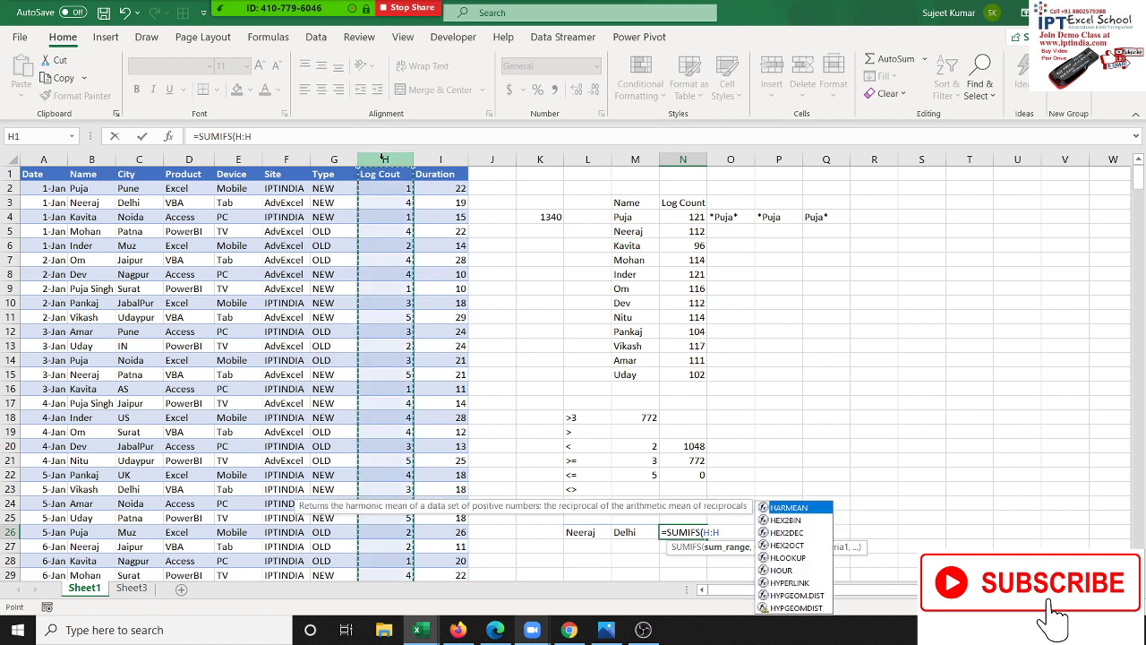
text(,,)
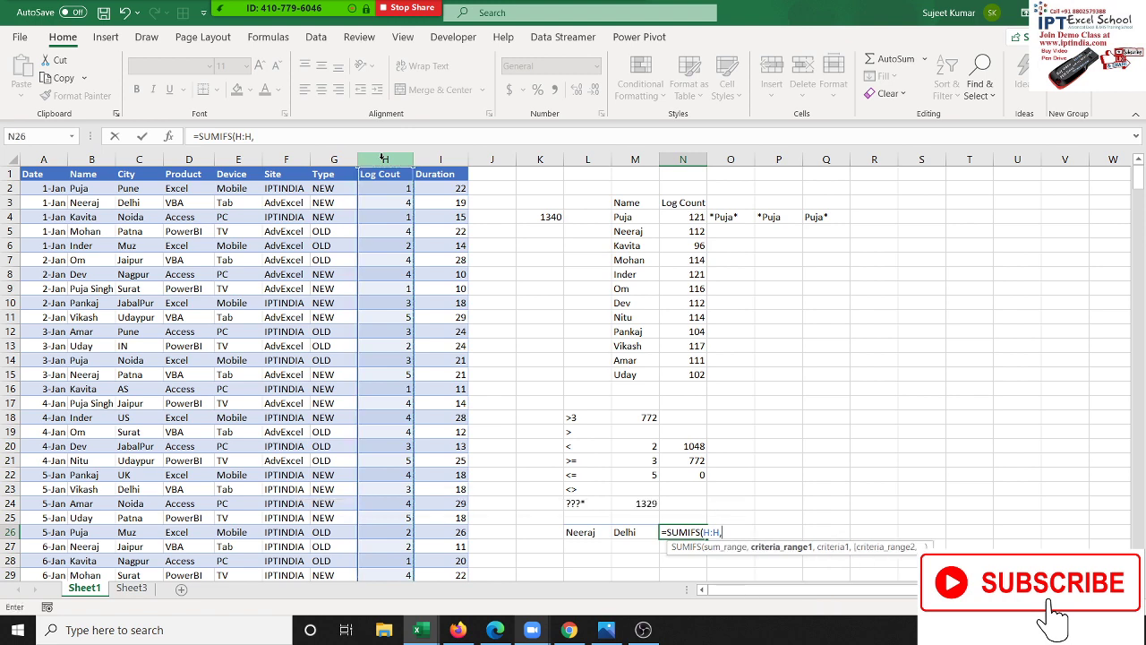
click(111, 159)
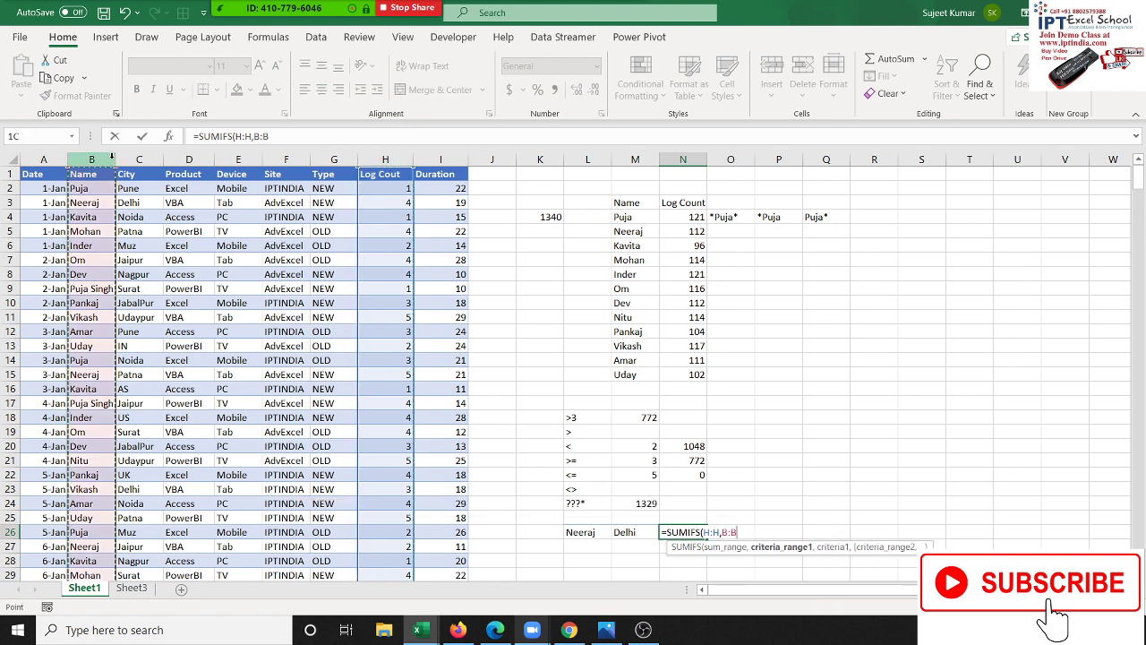
text(,)
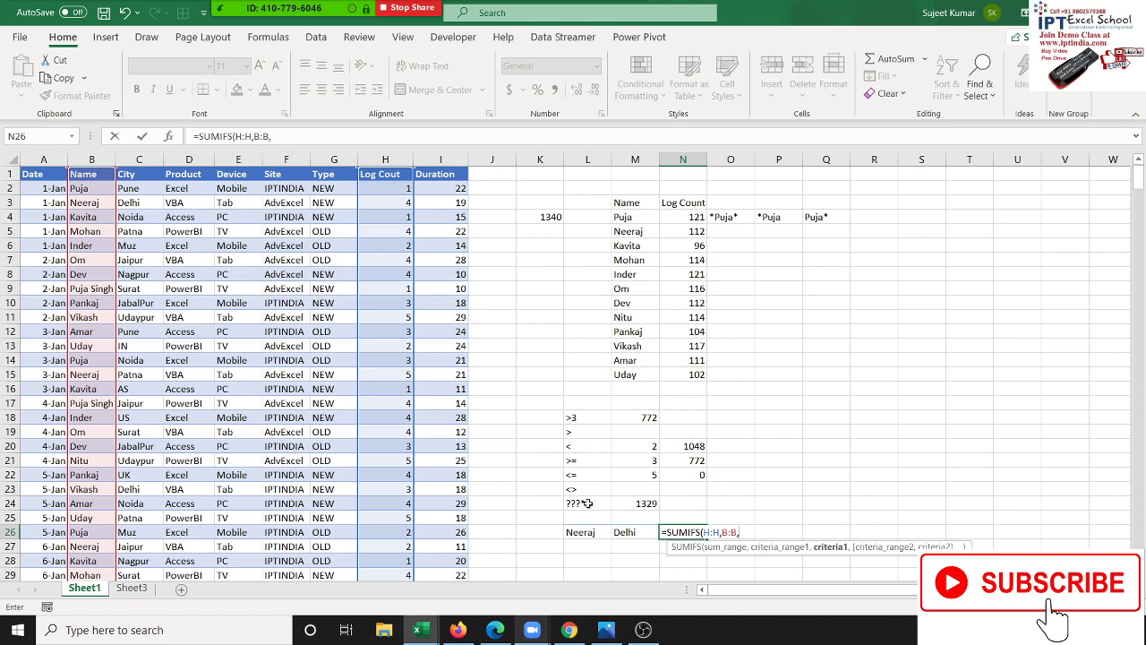
Complete the SUMIFS with criteria L26, column C and M26 (Delhi), giving 29
click(578, 532)
text(,)
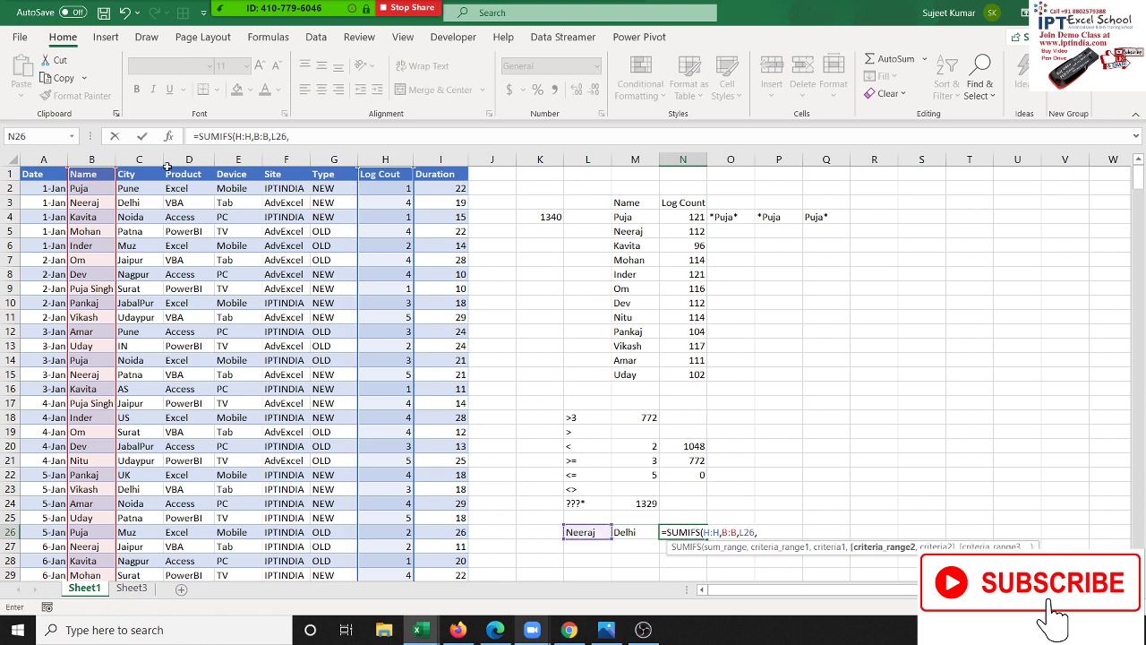
click(136, 159)
text(,)
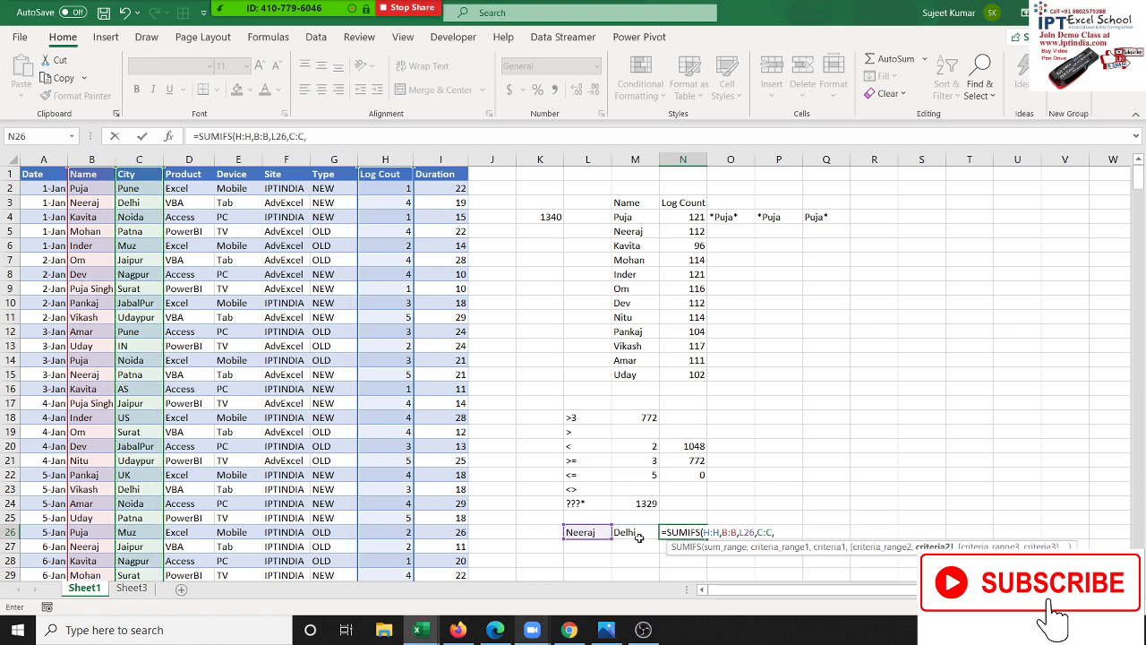
click(640, 537)
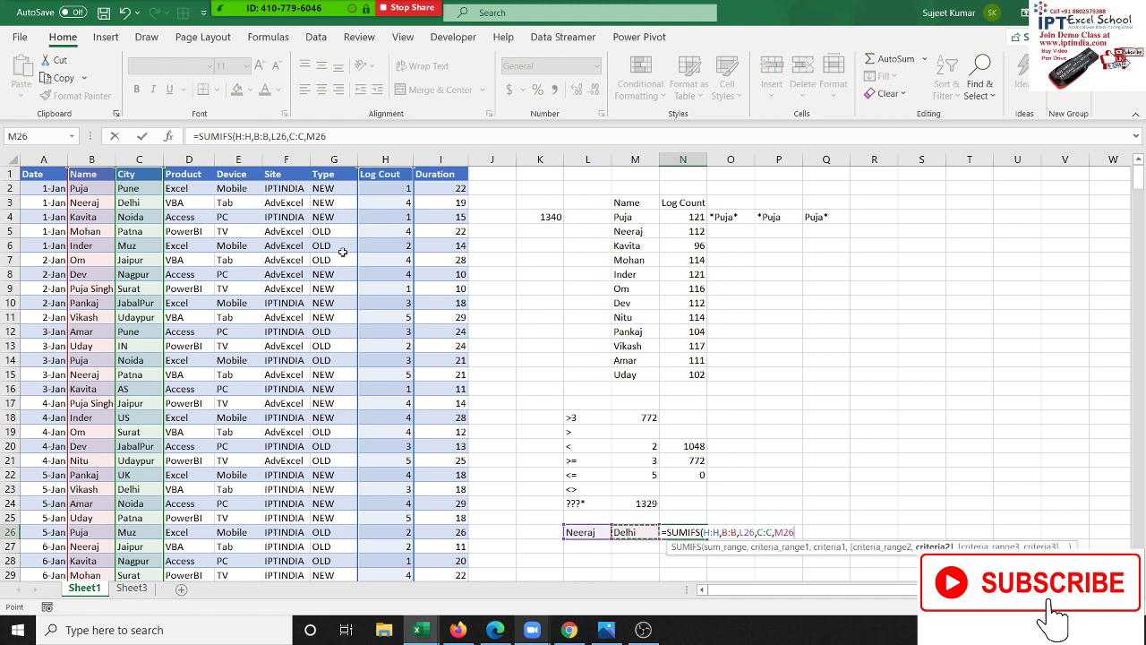
key(Return)
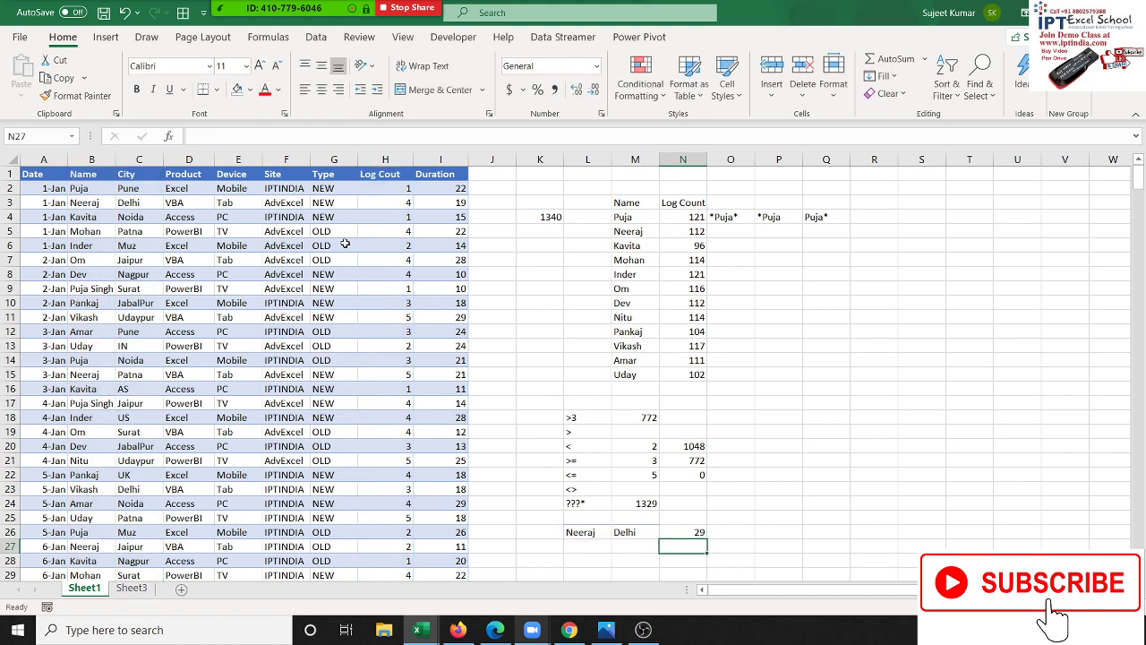
Review the N26 formula and the existing wildcard and comparison criteria
click(696, 530)
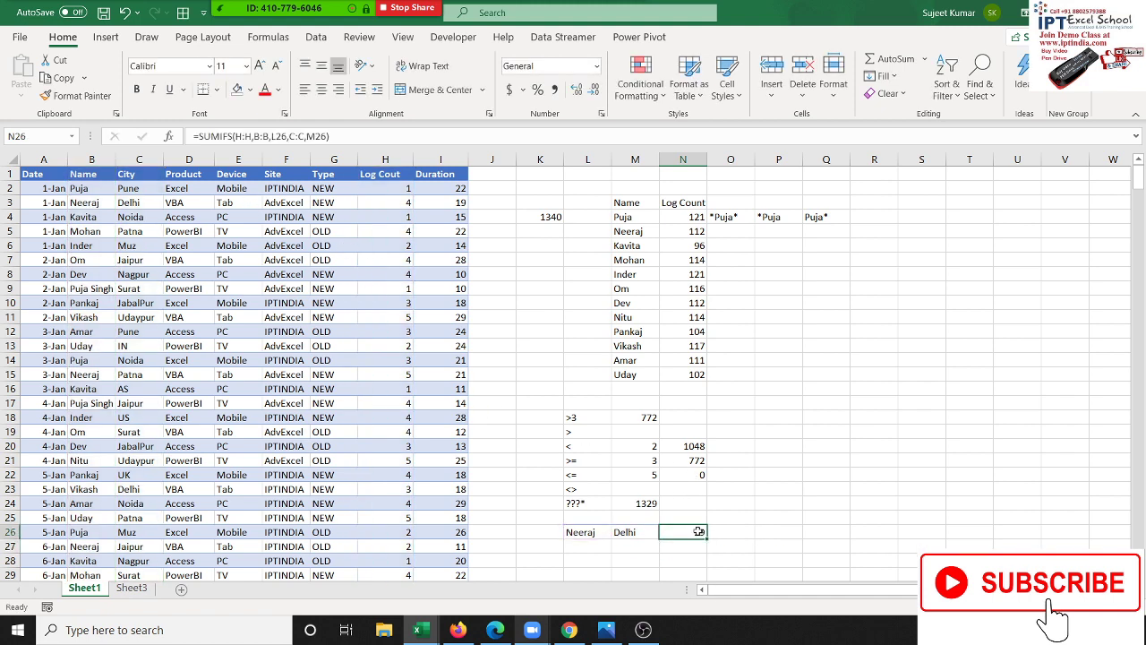
click(582, 504)
drag(582, 505, 573, 417)
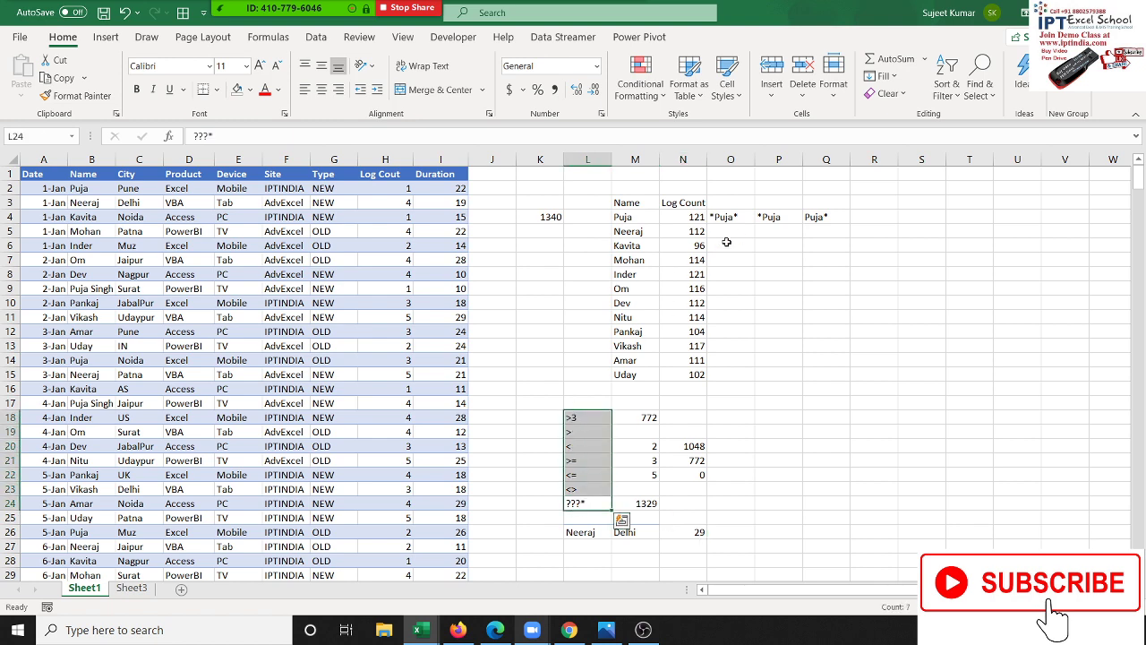
drag(734, 217, 819, 217)
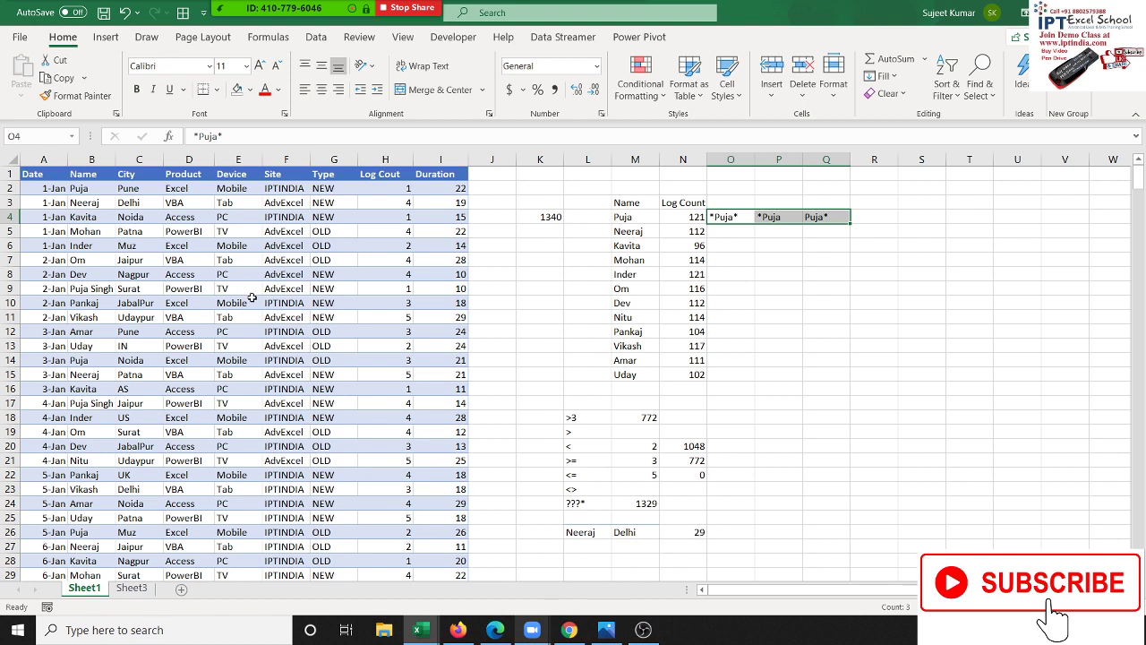
Copy the row 7 name, Jaipur and VBA values into L28:N28
drag(95, 260, 182, 261)
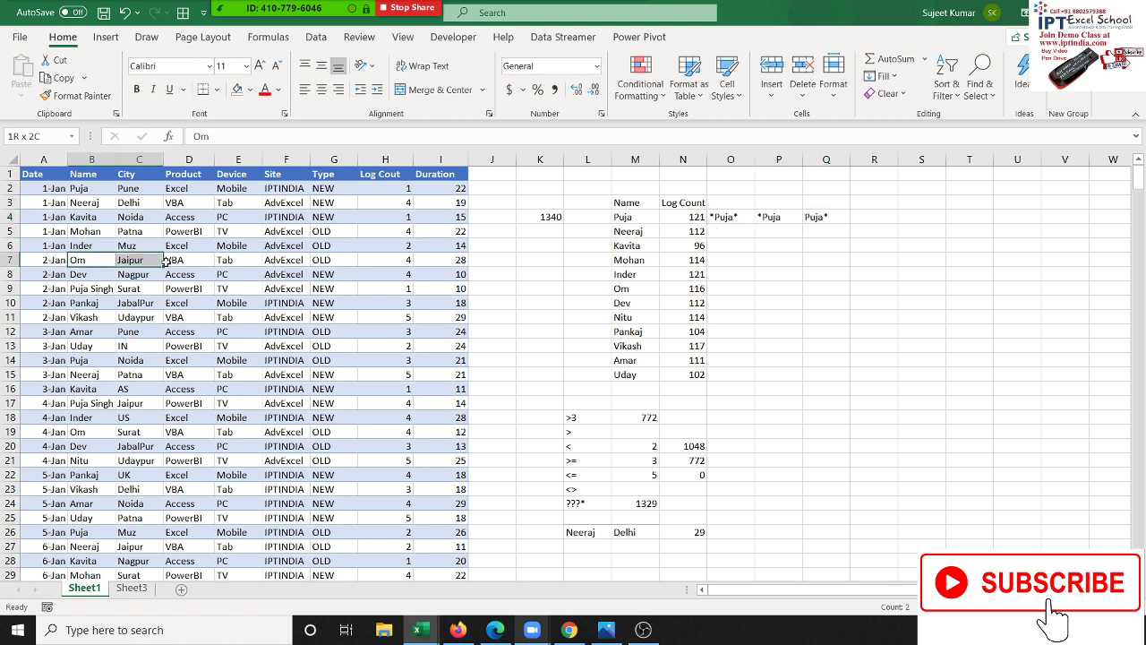
key(ctrl+c)
click(588, 559)
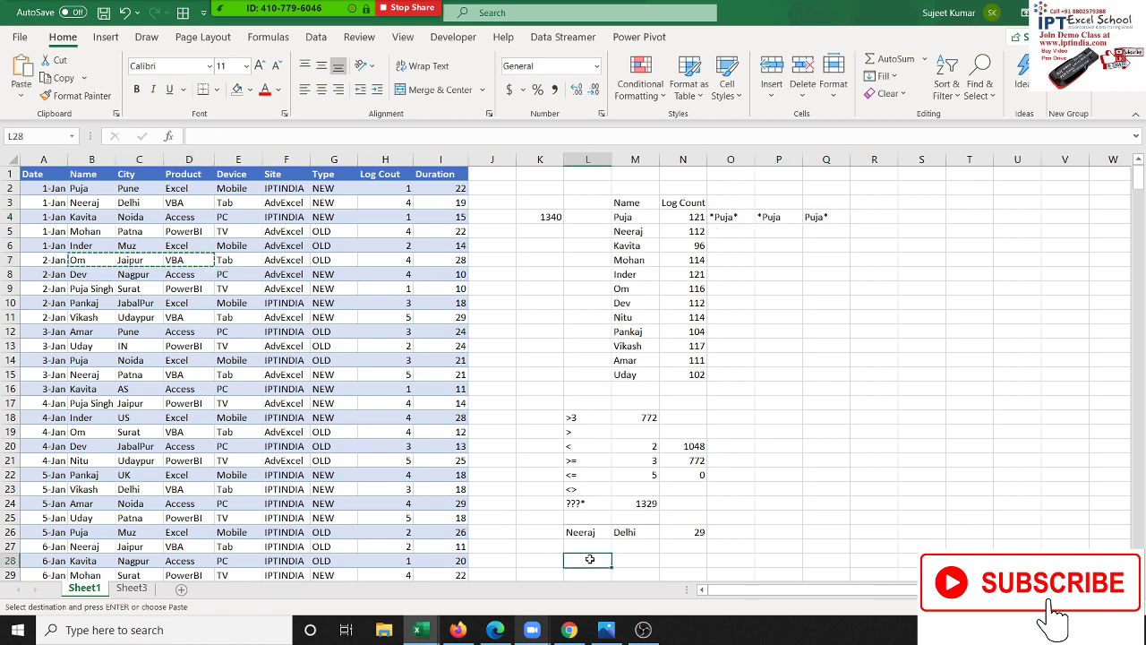
key(ctrl+v)
click(795, 531)
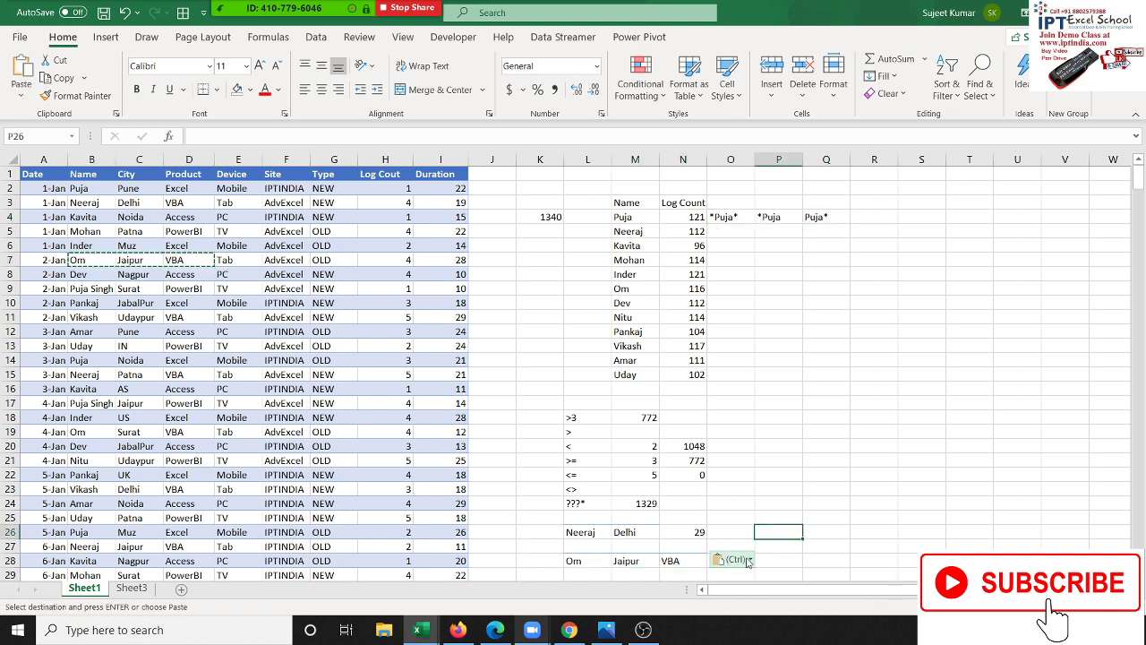
key(Left)
key(Down)
key(Down)
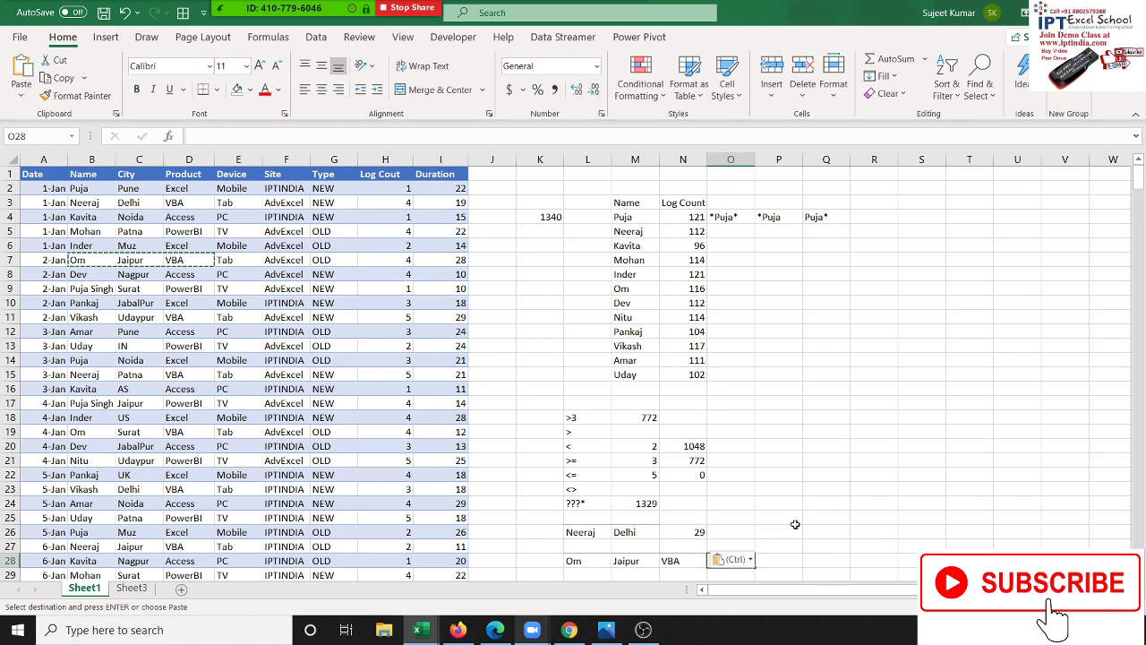
key(Escape)
Start a SUMIFS in O28 summing column H, with column B as first criteria range
text(=)
text(vl)
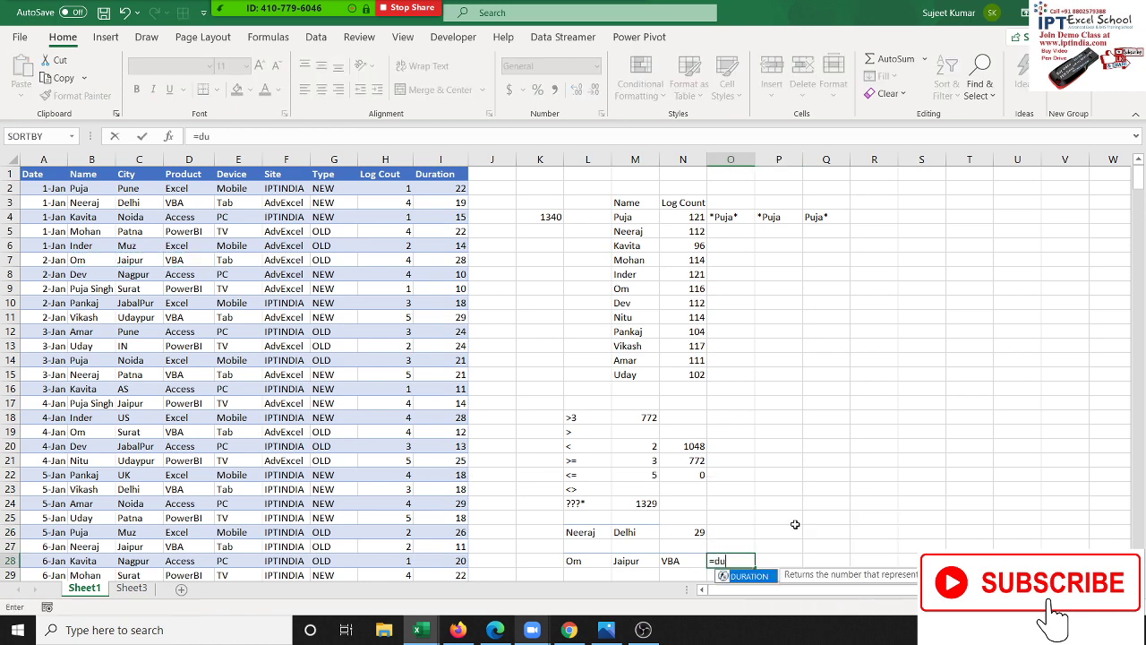
text(o)
key(BackSpace)
key(BackSpace)
key(BackSpace)
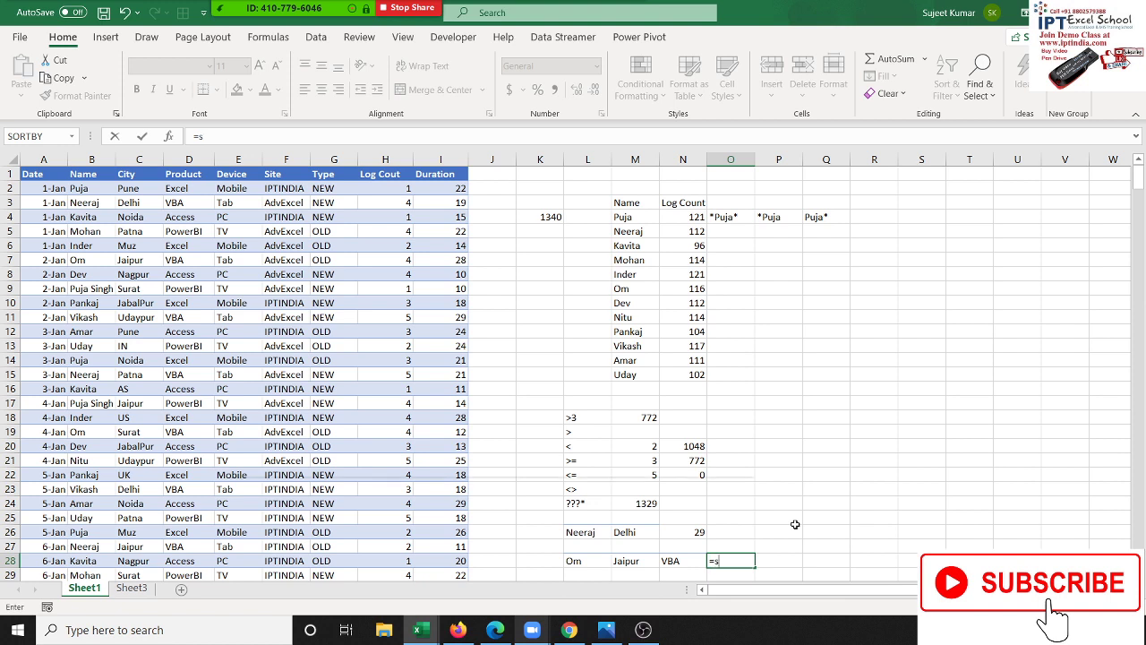
text(sum)
key(Down)
key(Down)
key(Tab)
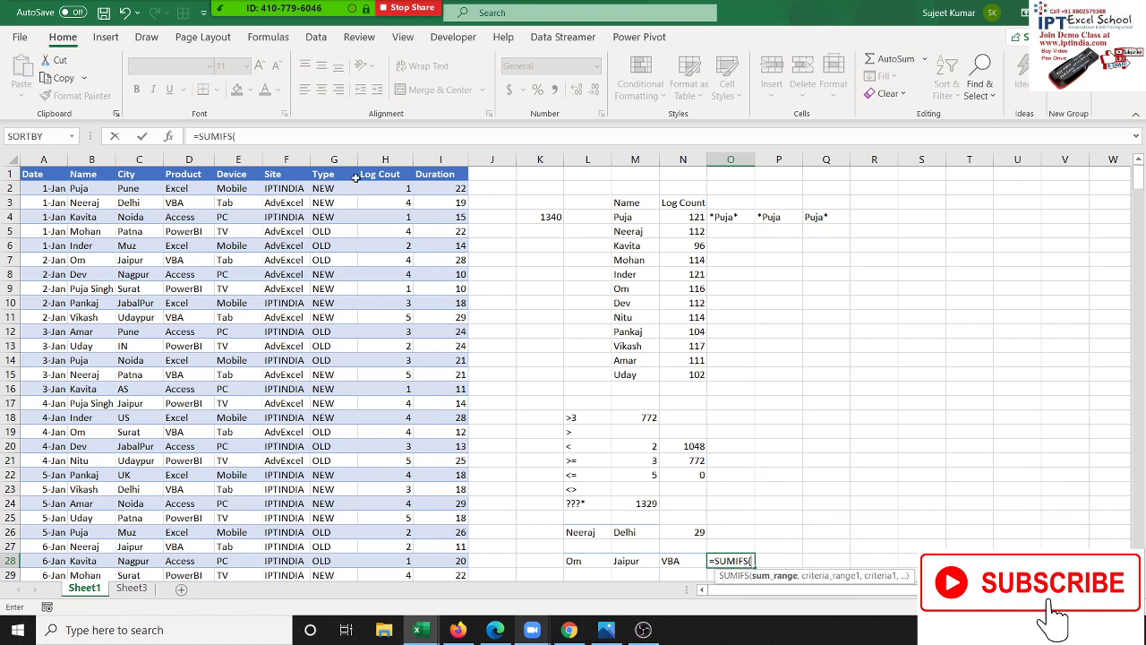
click(386, 159)
text(,)
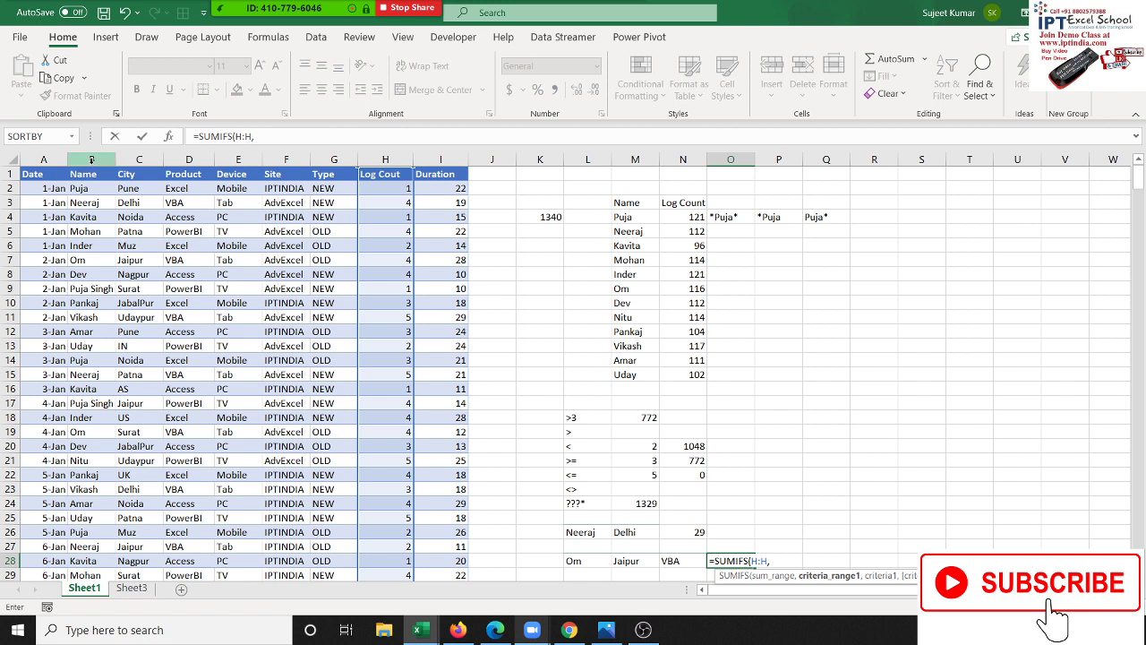
click(92, 160)
text(,)
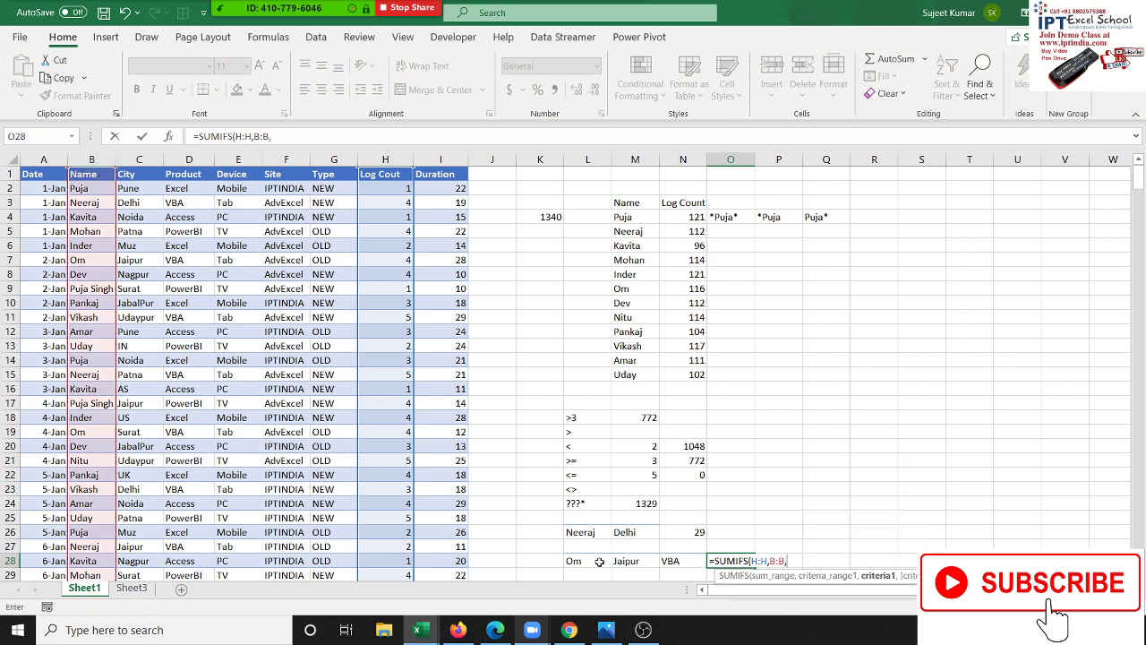
Add criteria L28, column C with Jaipur, and column D with VBA, giving 29
click(589, 562)
text(,)
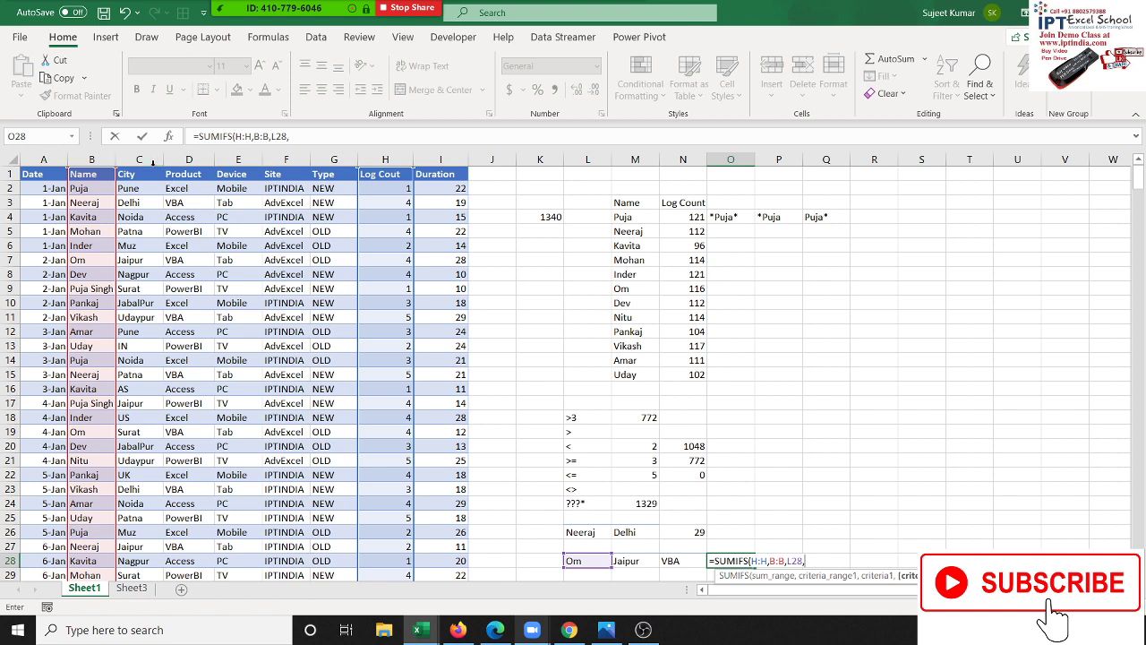
click(151, 162)
text(,)
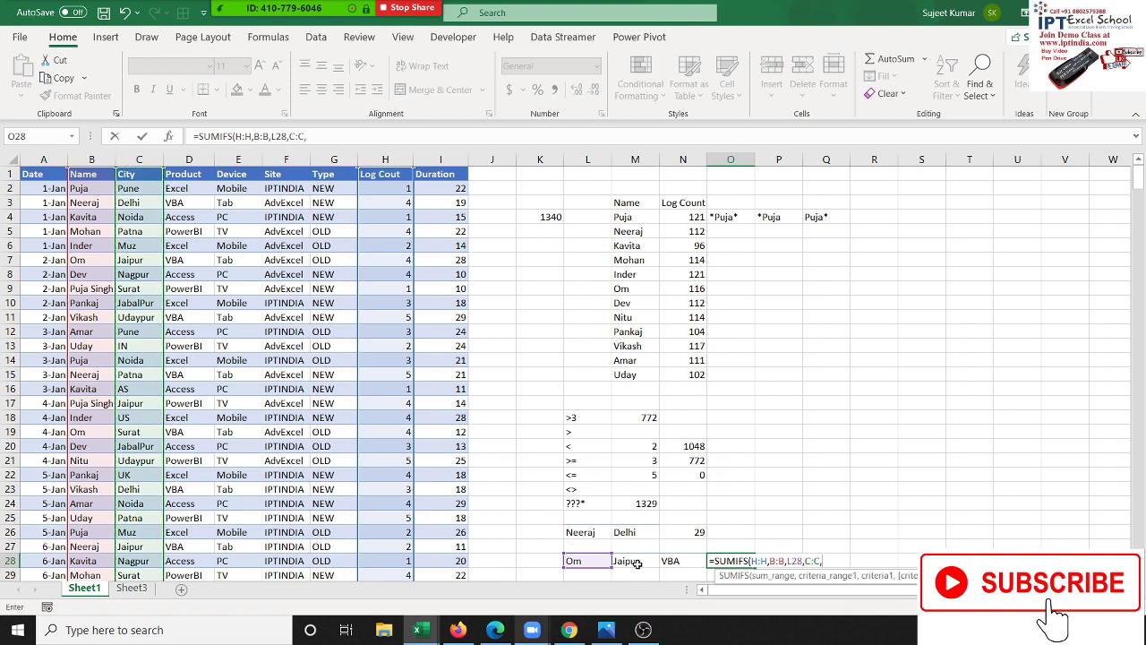
click(632, 564)
text(,)
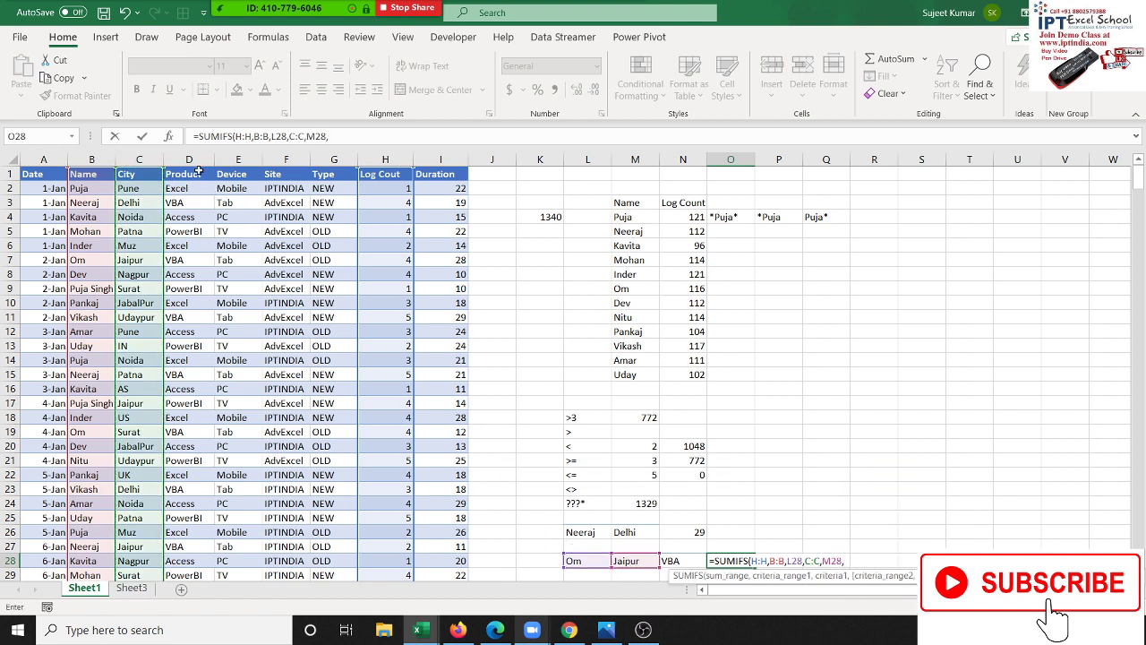
click(189, 160)
text(,)
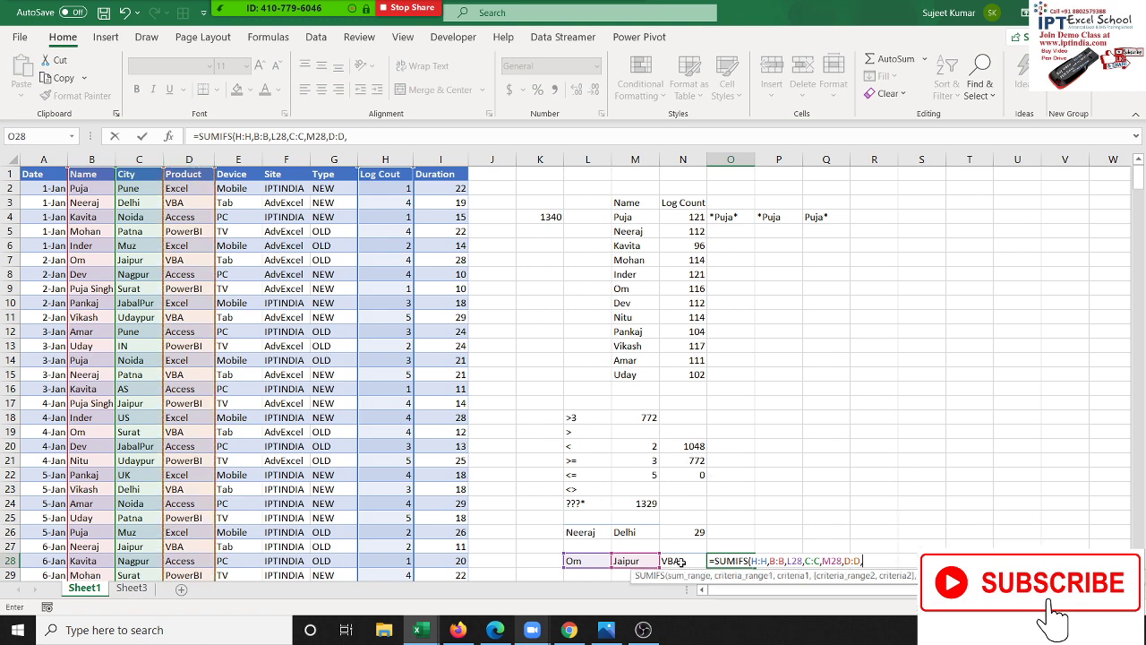
click(680, 562)
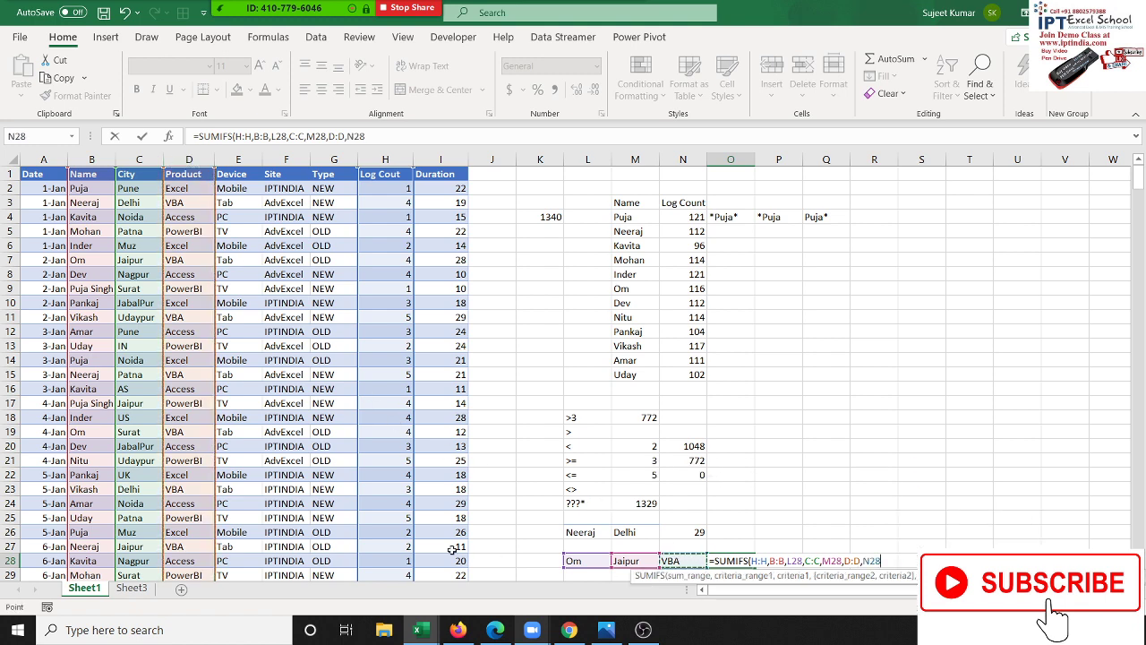
key(Return)
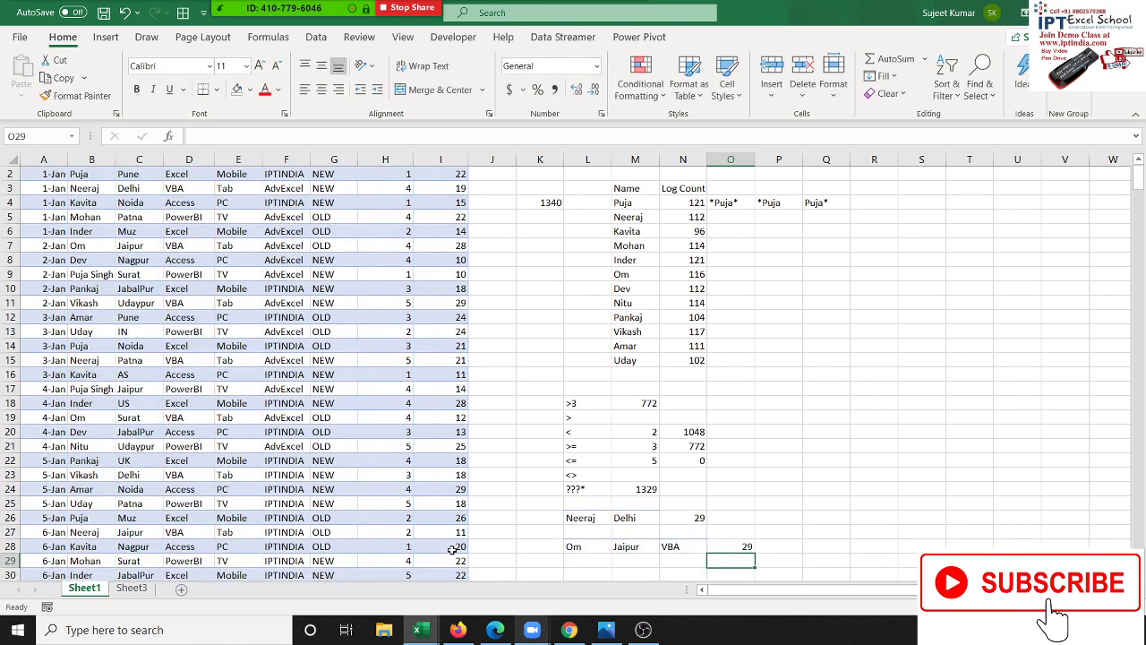
key(Up)
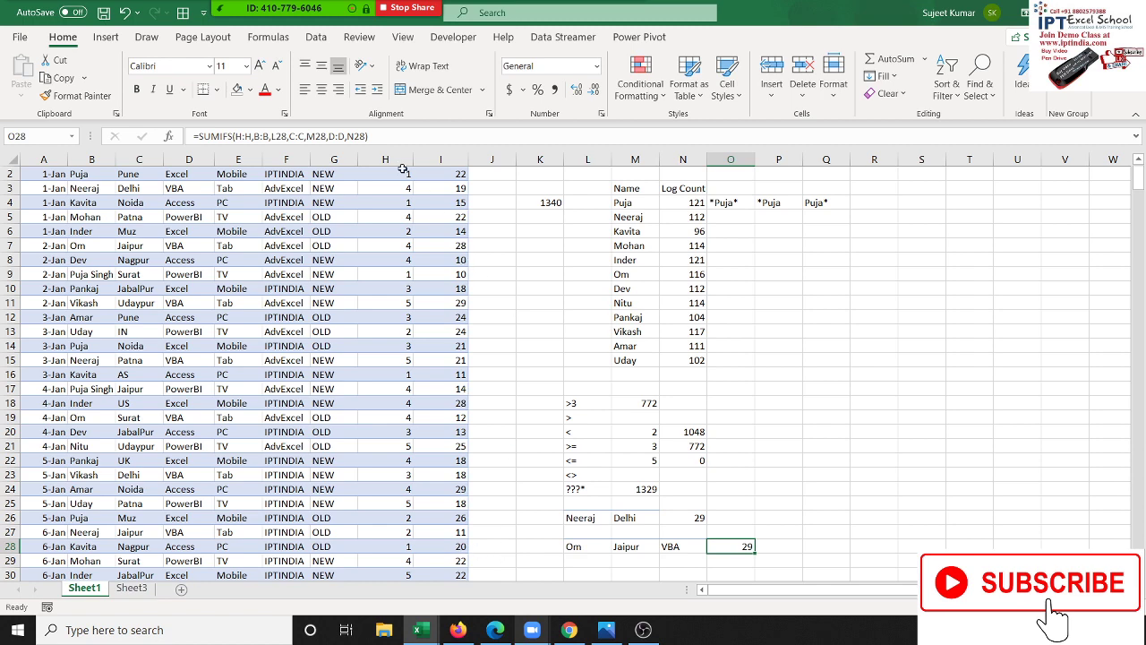
Clear the three Puja criteria texts from O4:Q4
scroll(403, 168, up, 1)
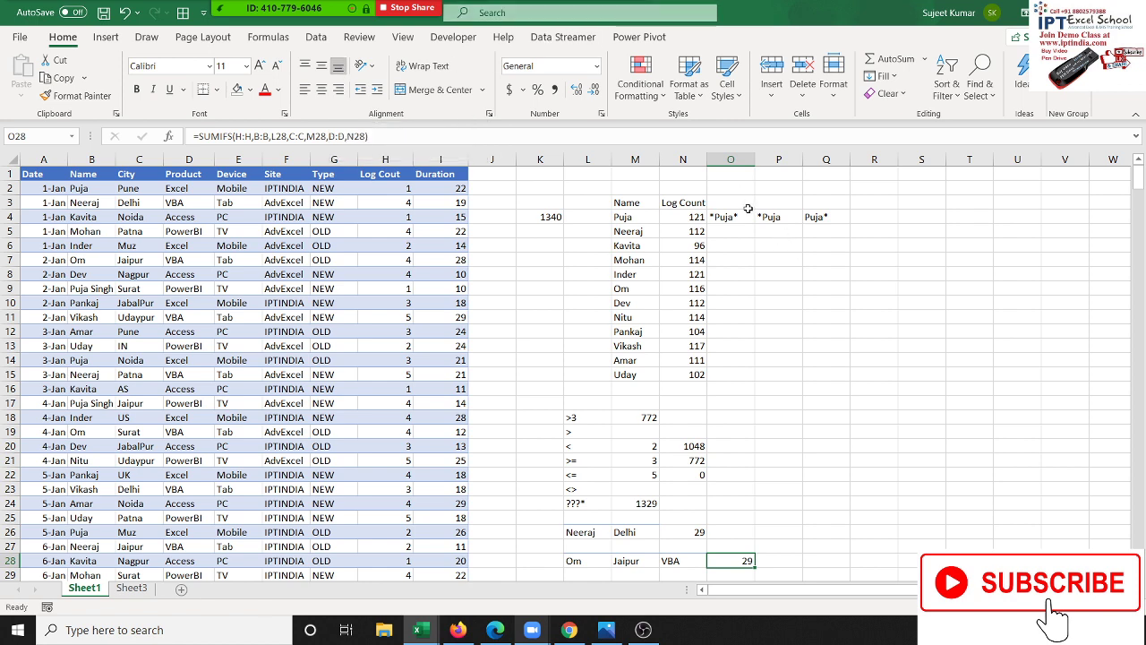
drag(734, 216, 808, 219)
key(Delete)
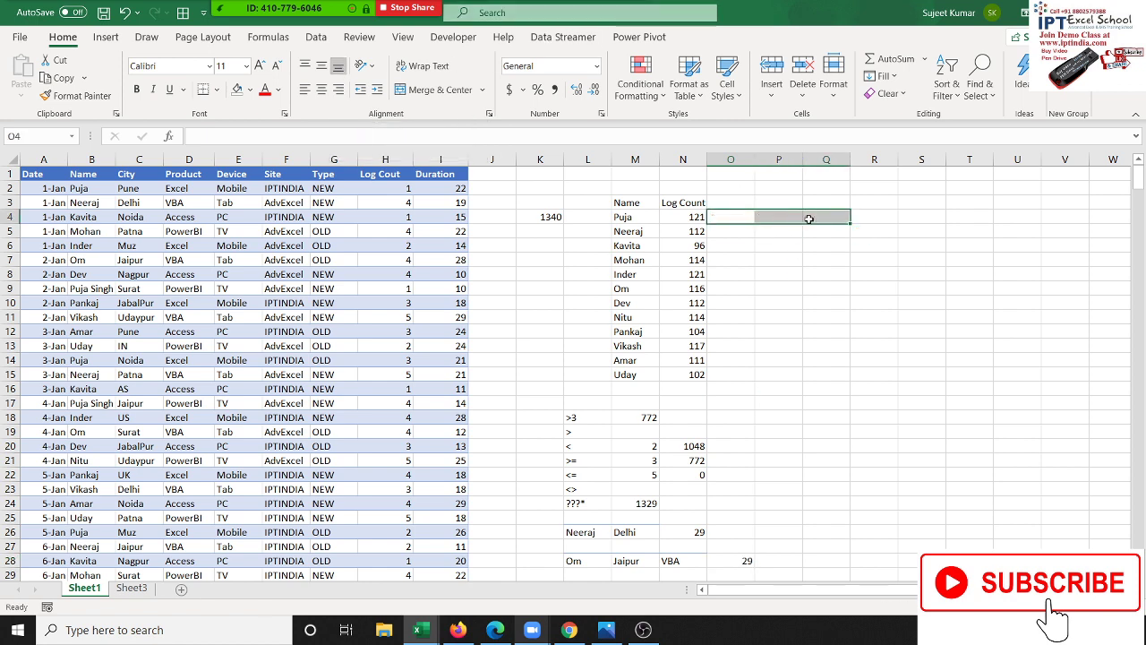
Move the selection to empty cell K5 below the 1340 total
key(Left)
key(Up)
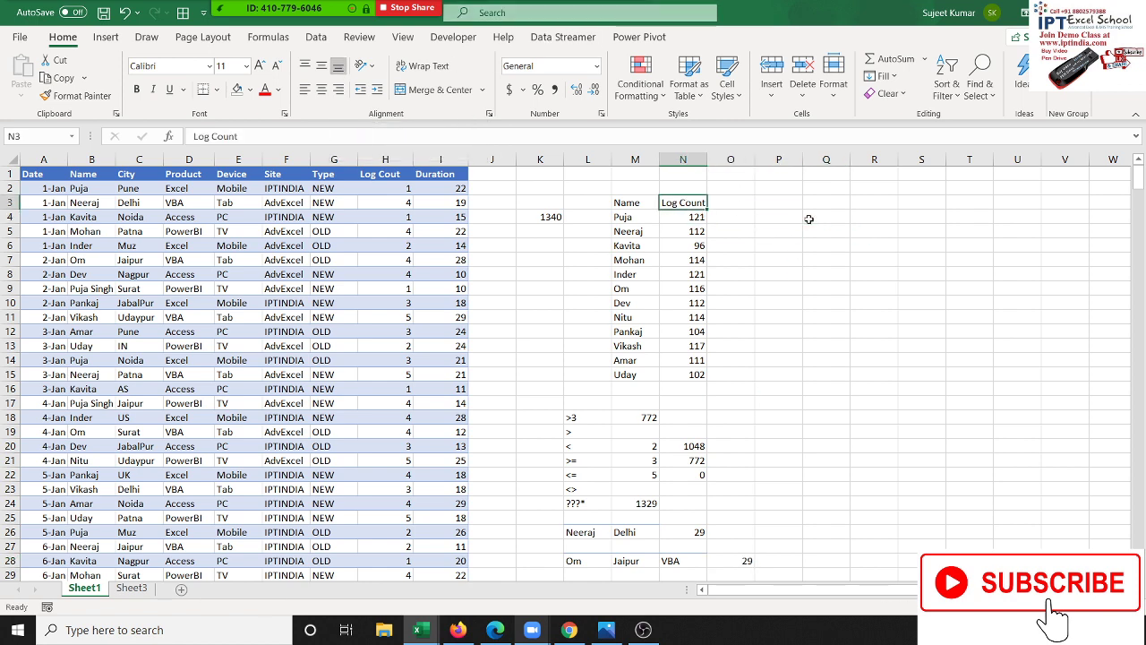
key(Right)
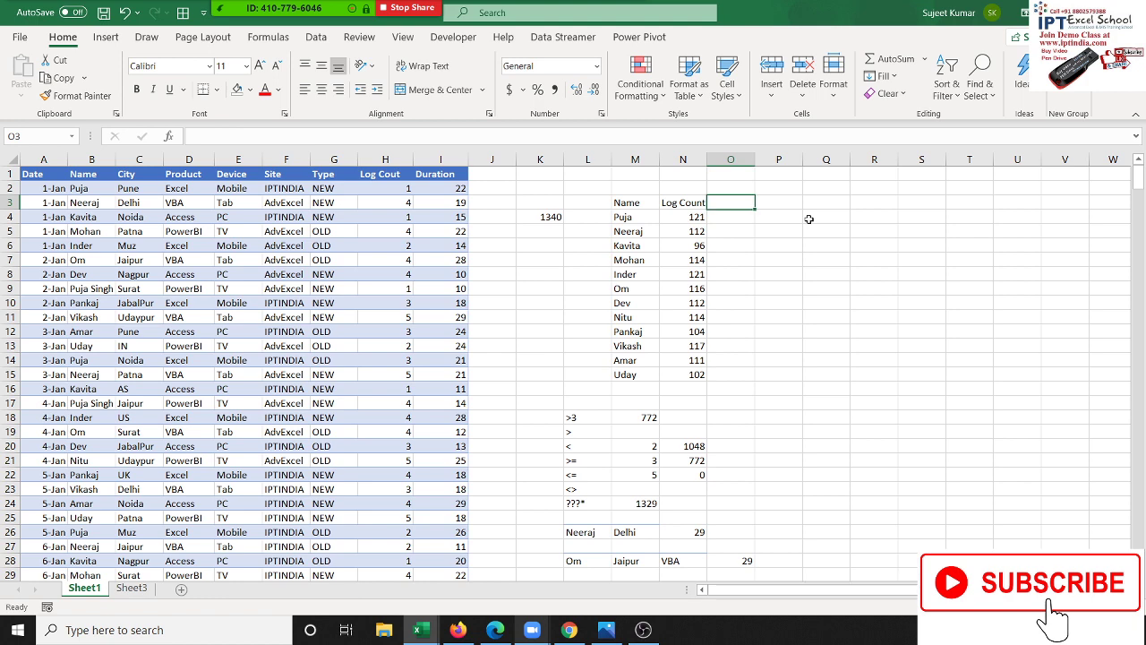
key(Up)
key(Left)
key(Left)
key(Left)
key(Left)
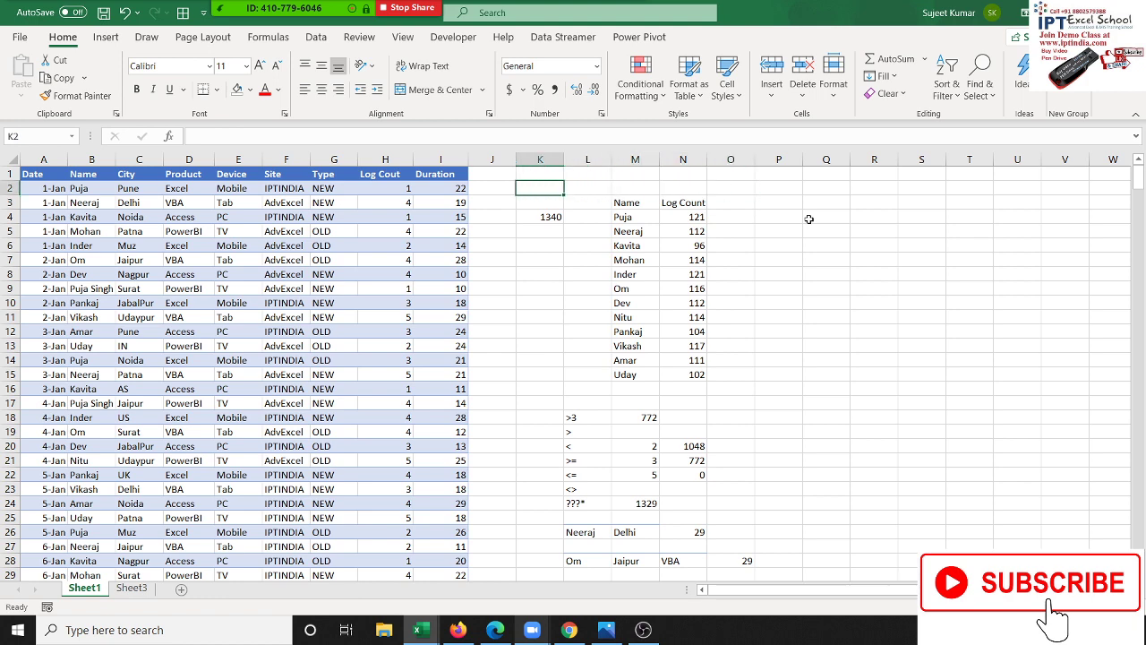
key(Left)
key(Right)
key(Right)
key(Right)
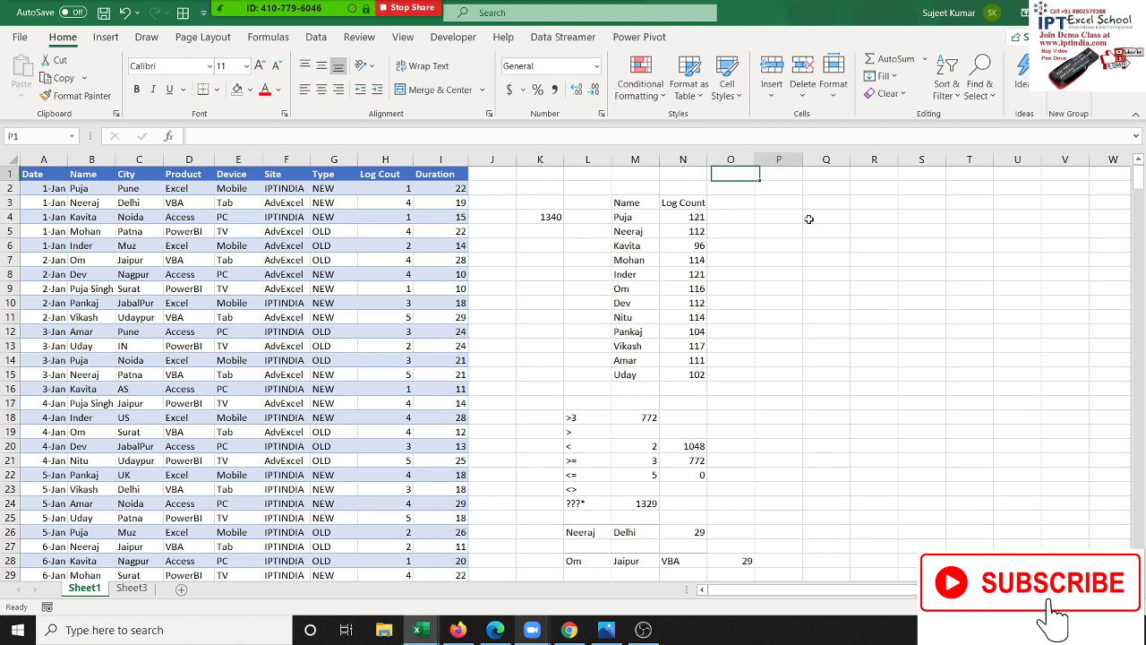
key(Right)
key(Left)
key(Left)
key(Left)
key(Left)
key(Left)
key(Left)
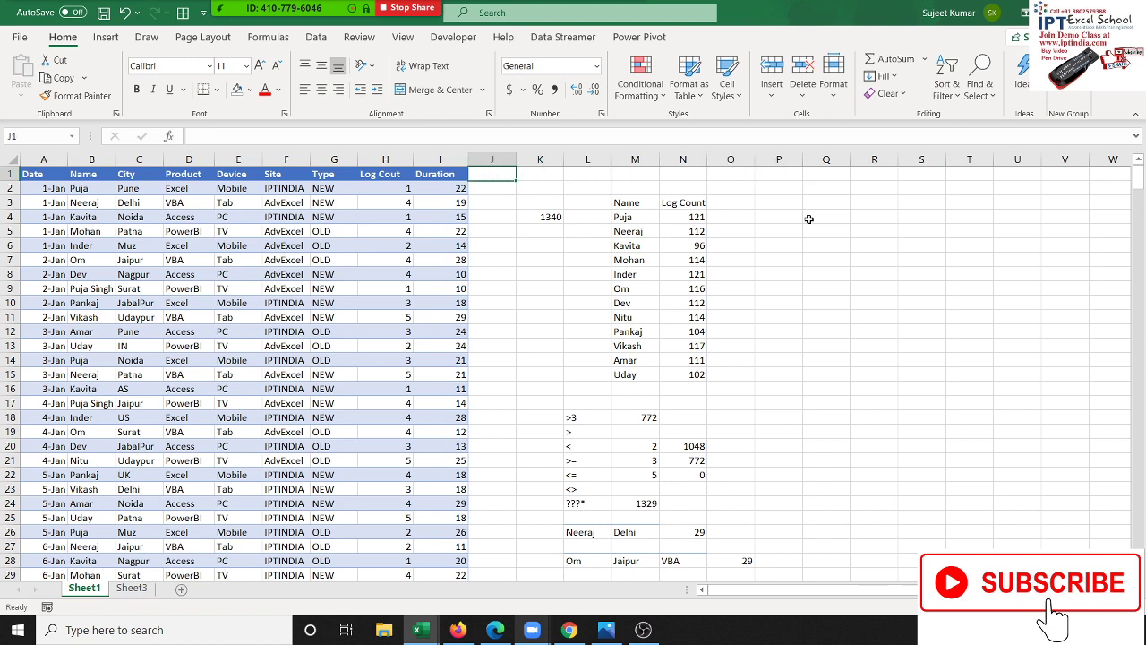
key(Down)
key(Down)
key(Down)
key(Down)
key(Down)
key(Right)
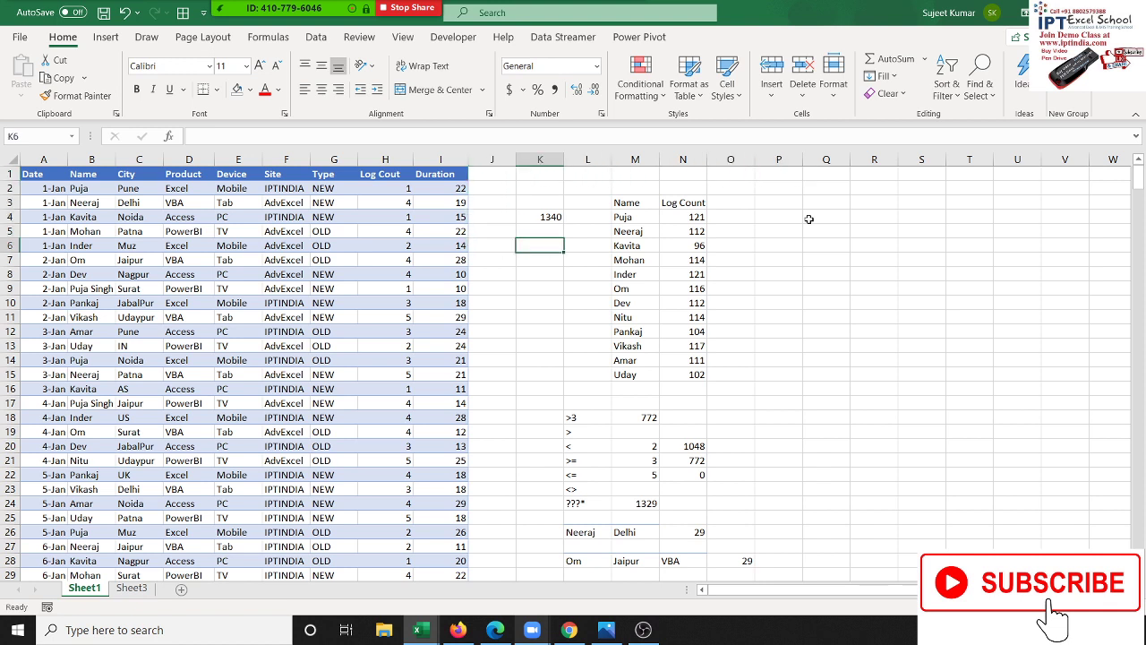
key(Up)
Enter =COUNT(H:H) in K5, giving 457
text(=cou)
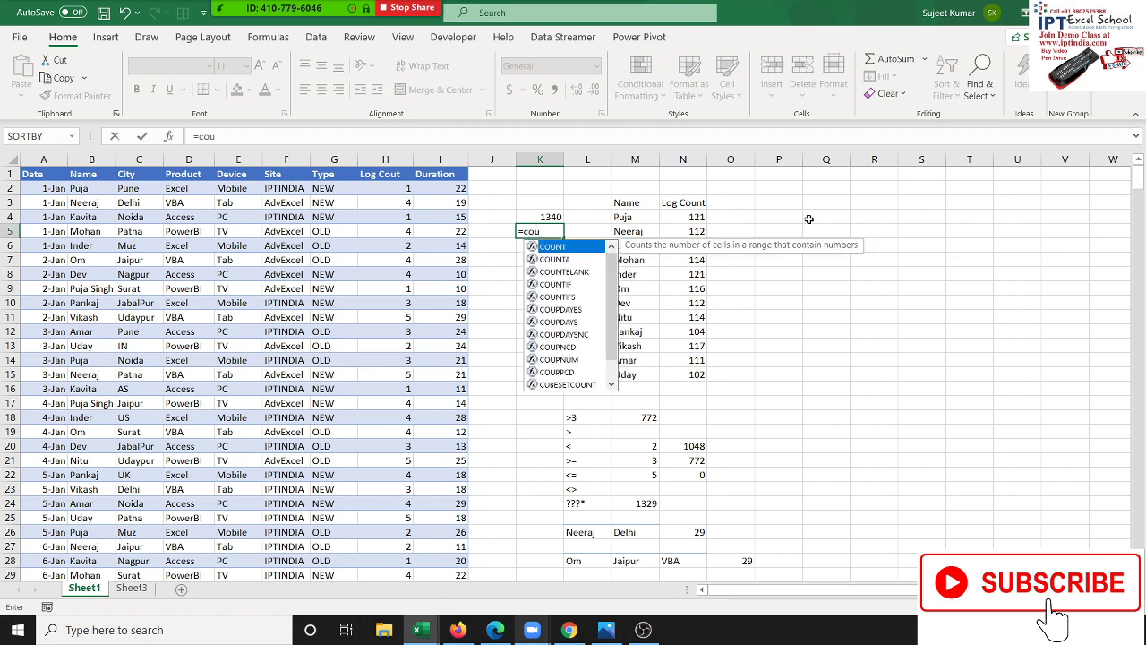
key(Tab)
key(Left)
key(Left)
key(Left)
key(Up)
key(Up)
key(Up)
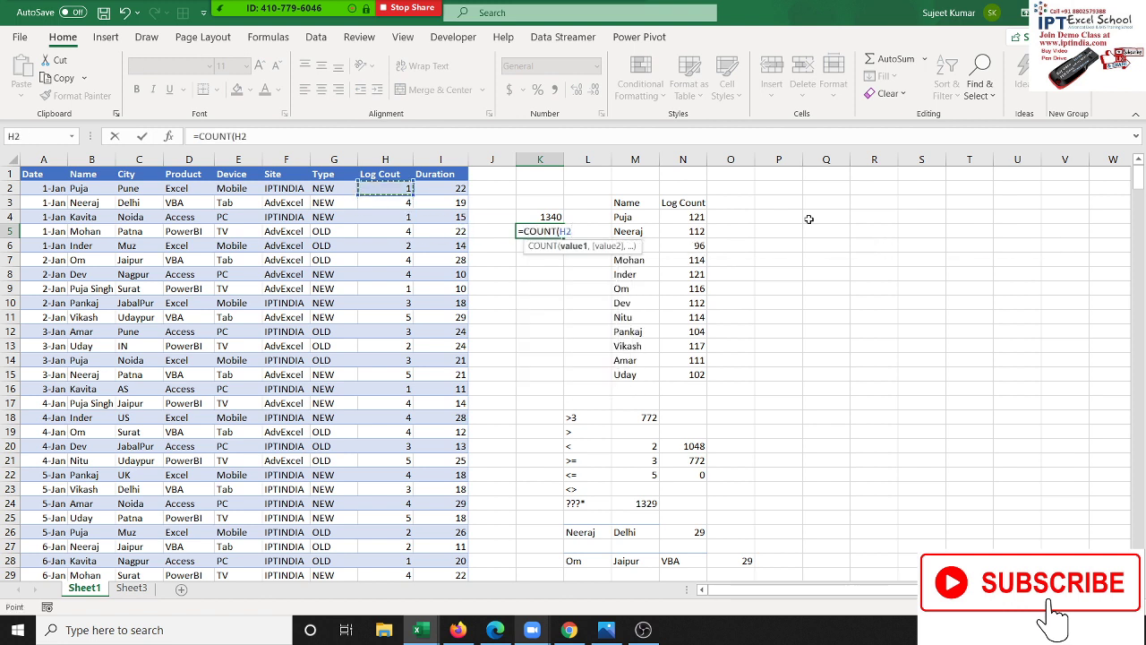
key(ctrl+space)
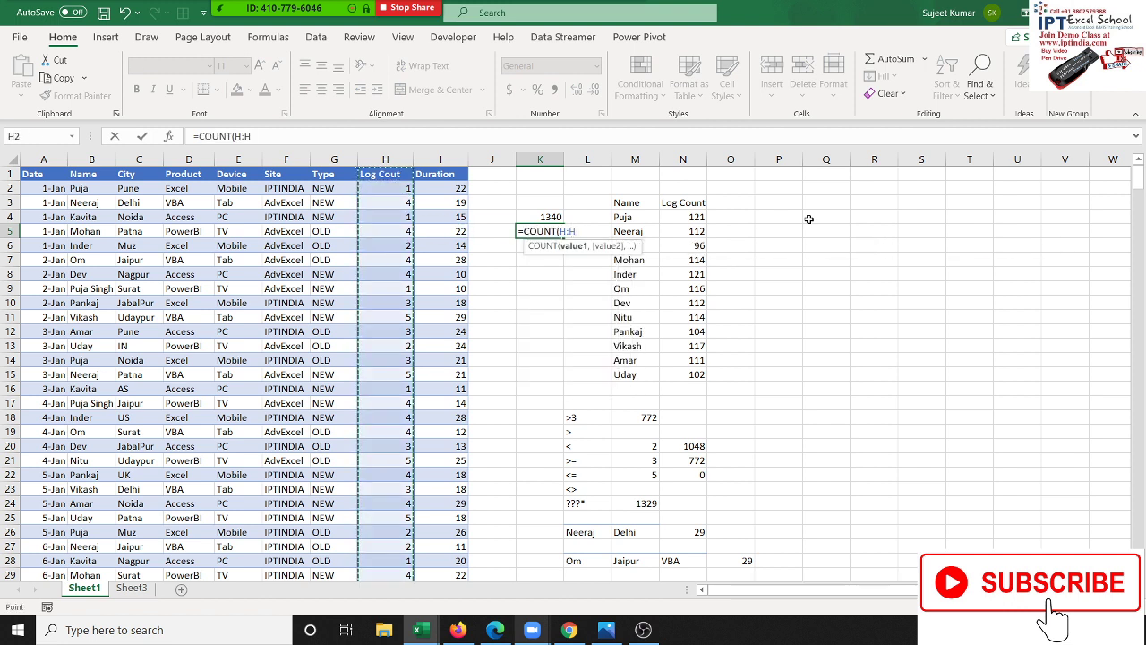
key(ctrl+Return)
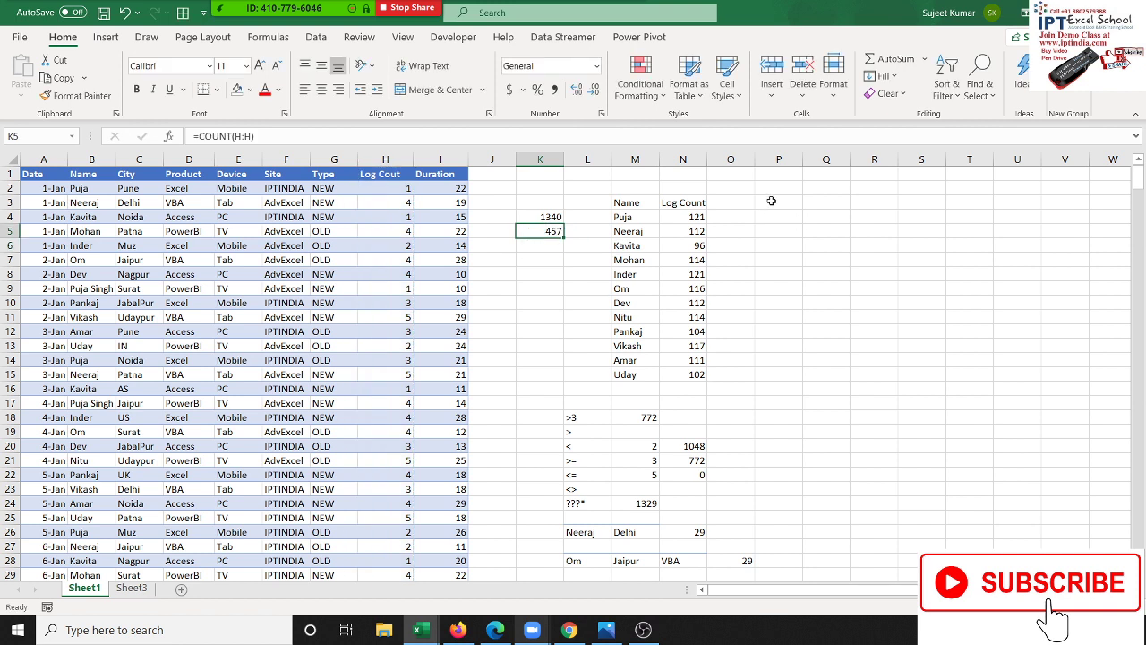
Test typing 'adas' into H6, then undo it
click(533, 245)
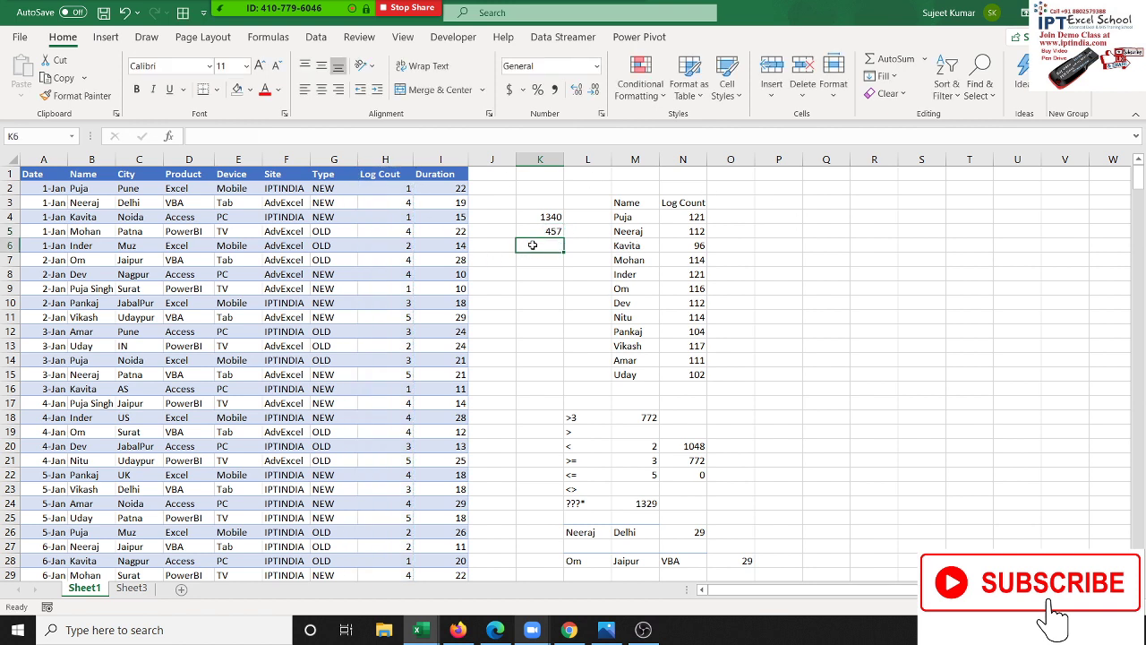
click(399, 244)
text(adas)
click(569, 259)
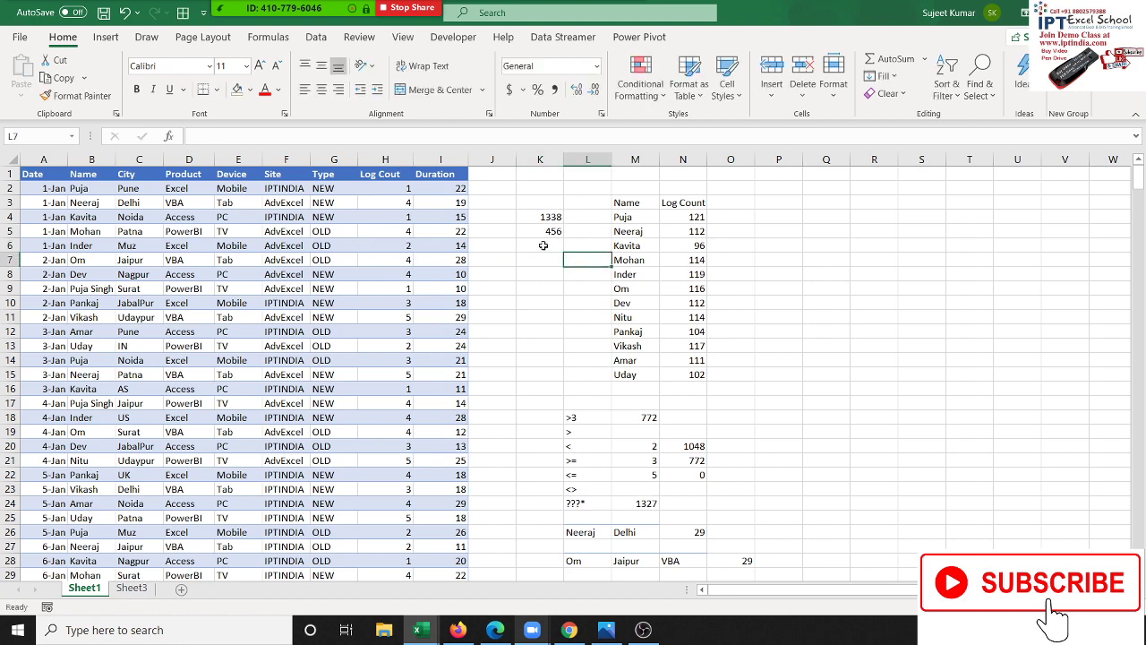
key(ctrl+z)
Enter =COUNTA(F:F) in K6, giving 458
click(542, 244)
text(=co)
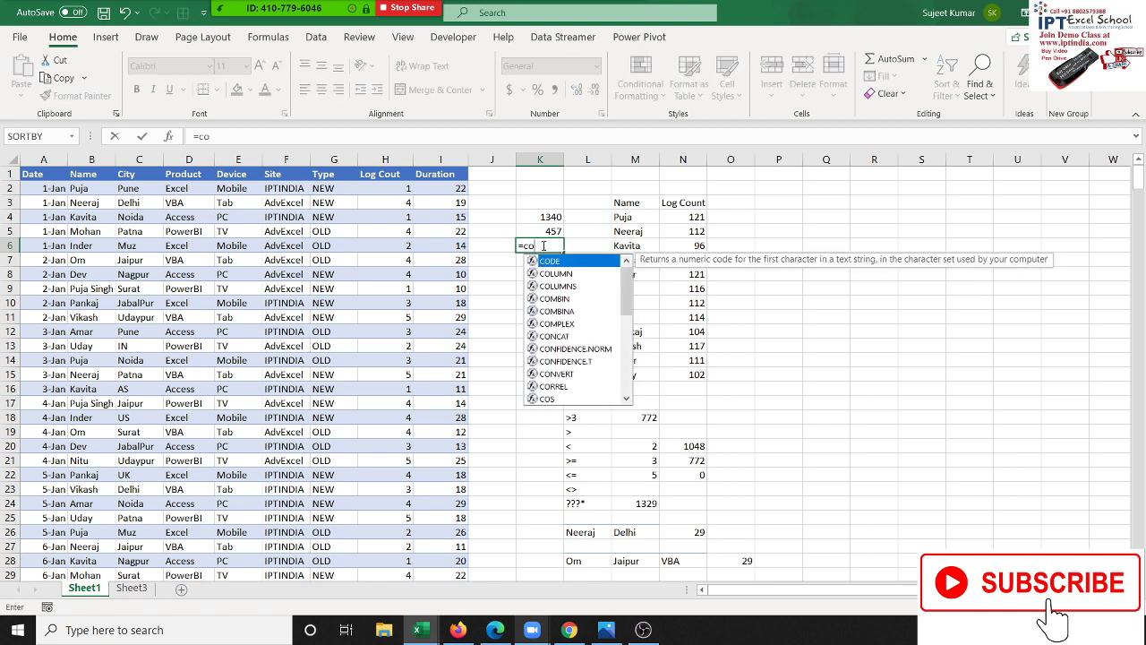
text(u)
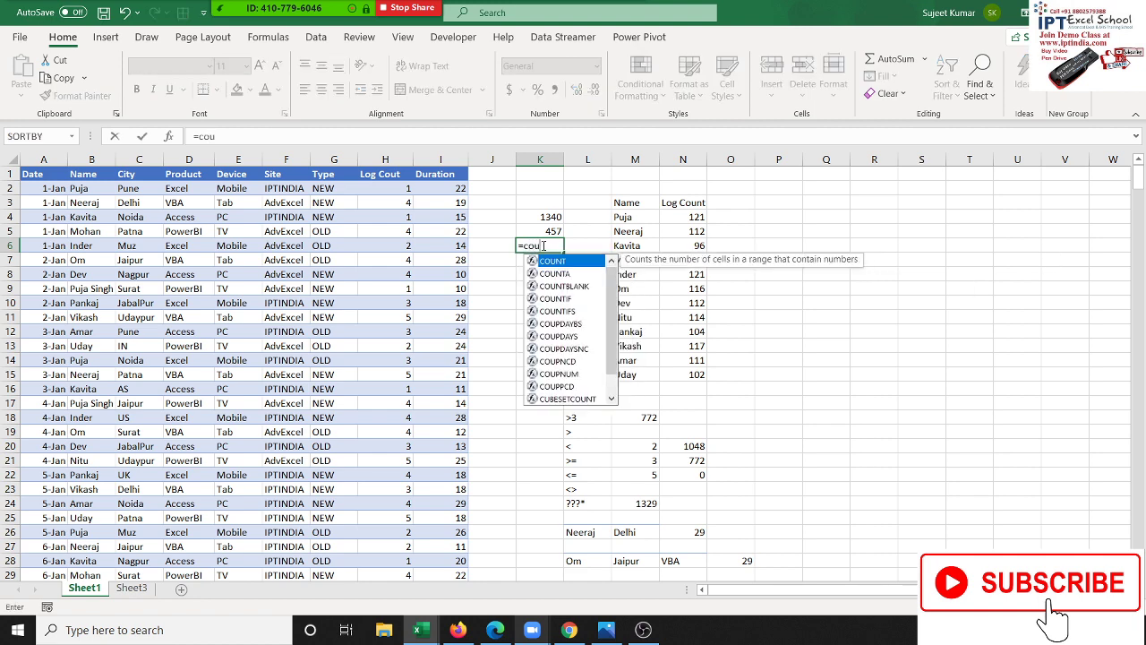
text(nta)
key(Tab)
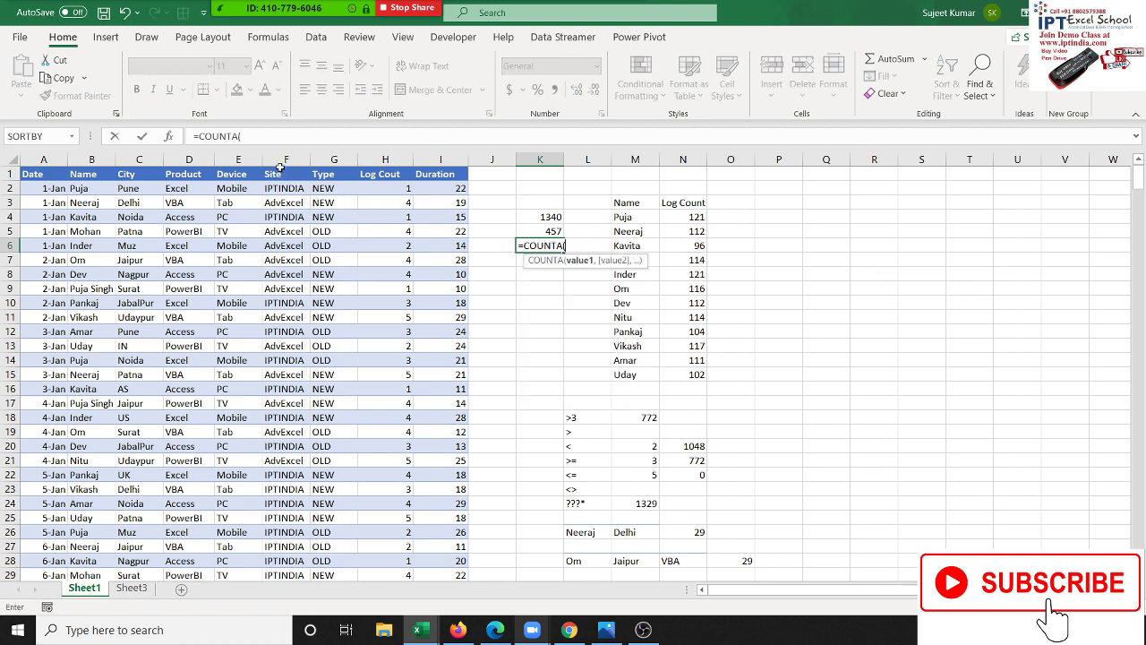
click(270, 160)
key(Return)
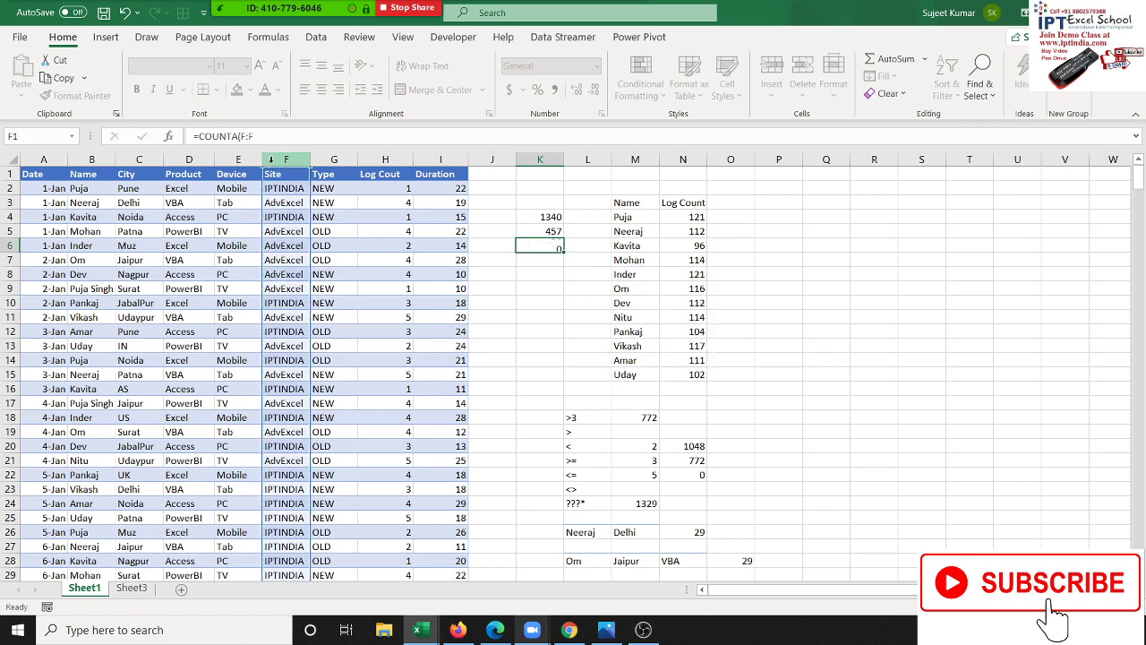
Enter a COUNTBLANK formula over K2:K5 in K7, giving 2
text(=)
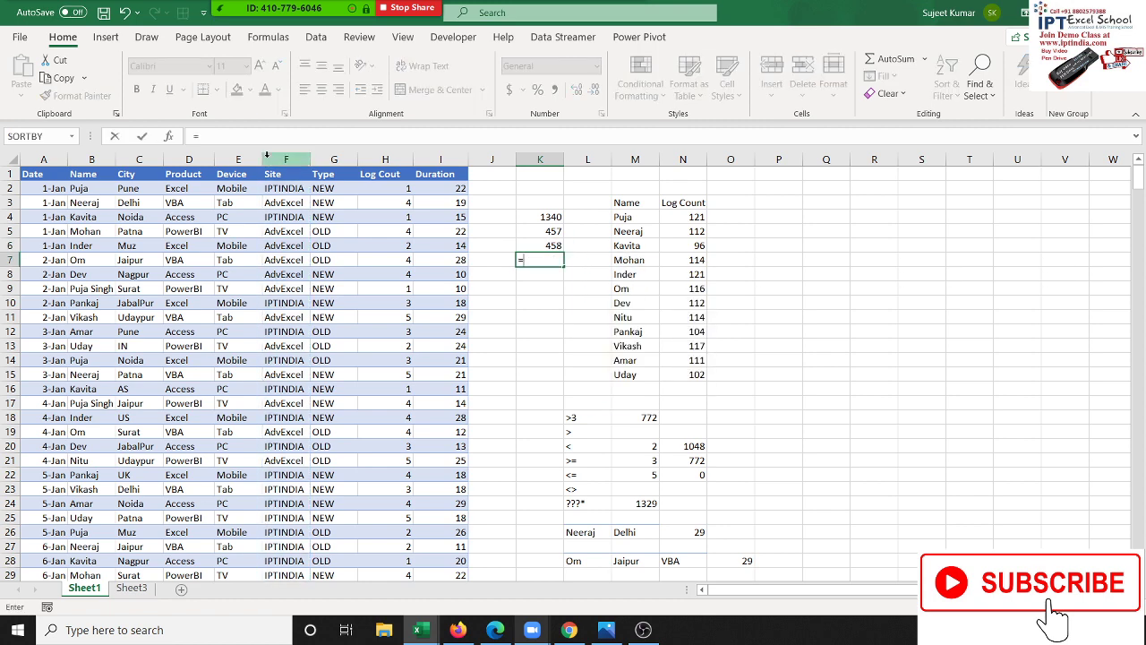
text(cou)
key(Down)
key(Down)
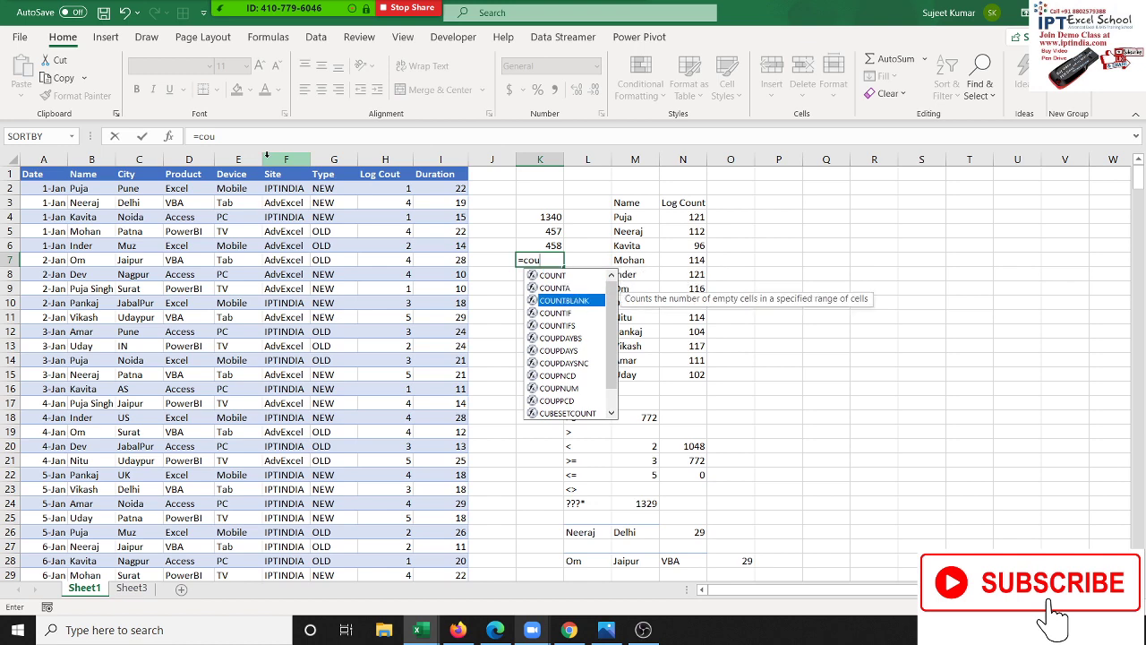
key(Tab)
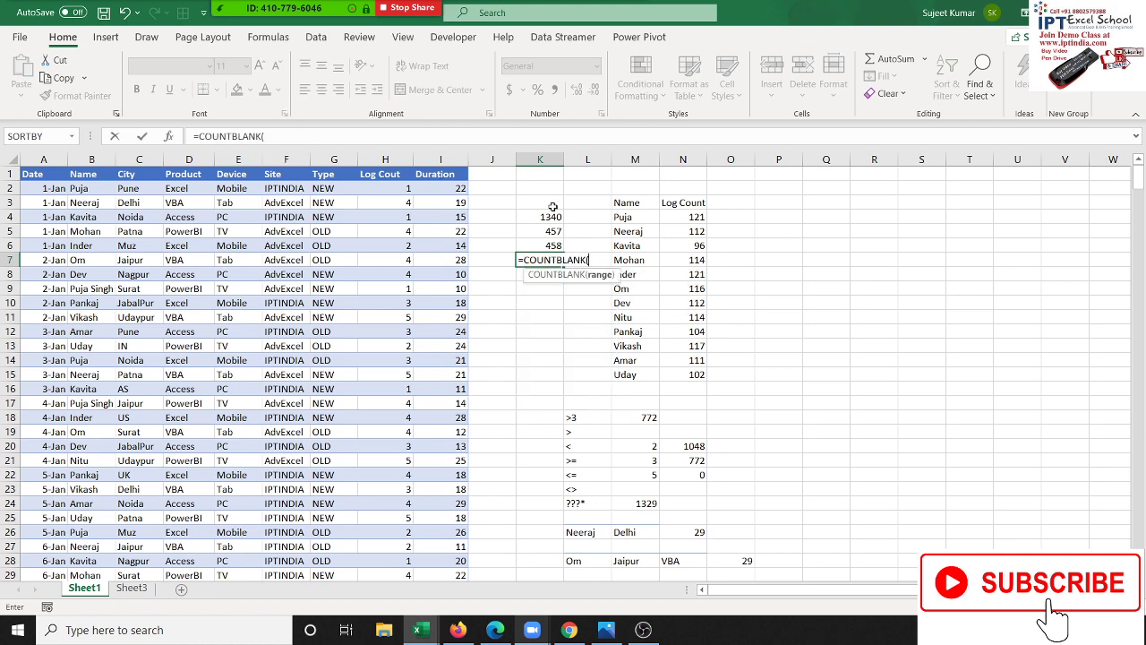
drag(541, 235, 539, 190)
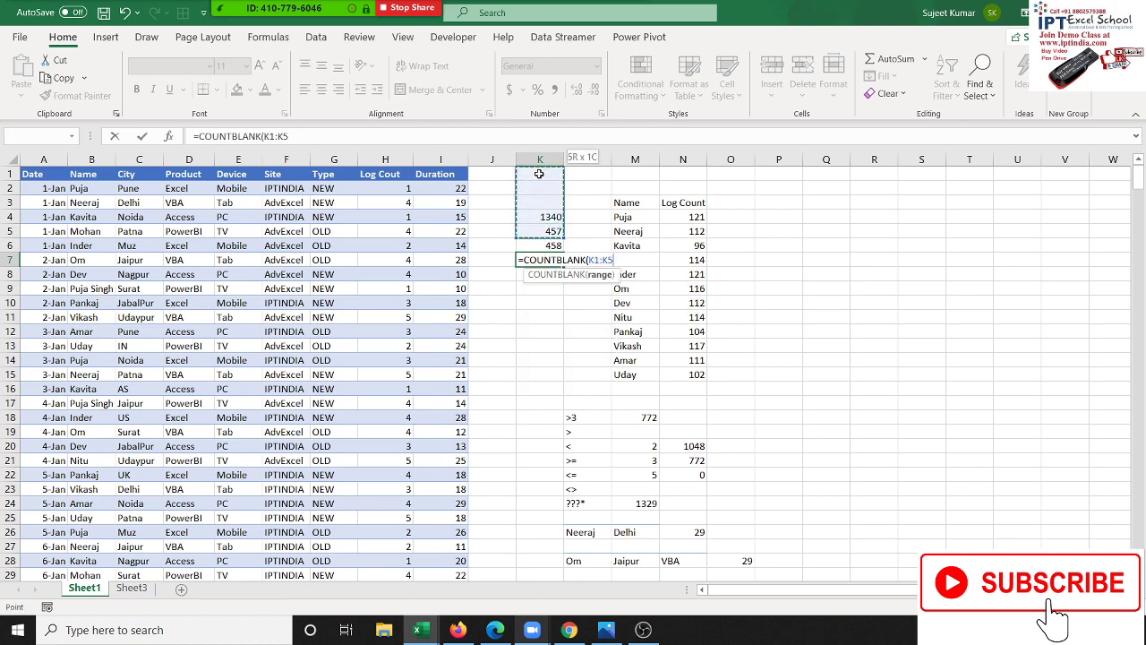
key(Return)
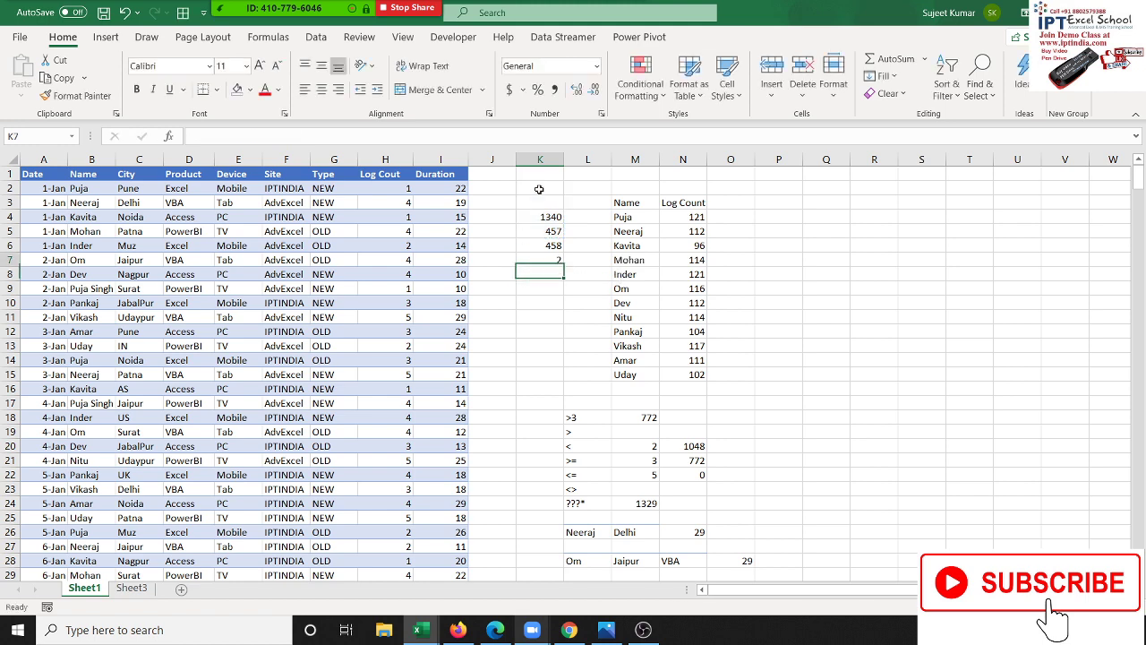
key(Up)
key(Up)
key(Up)
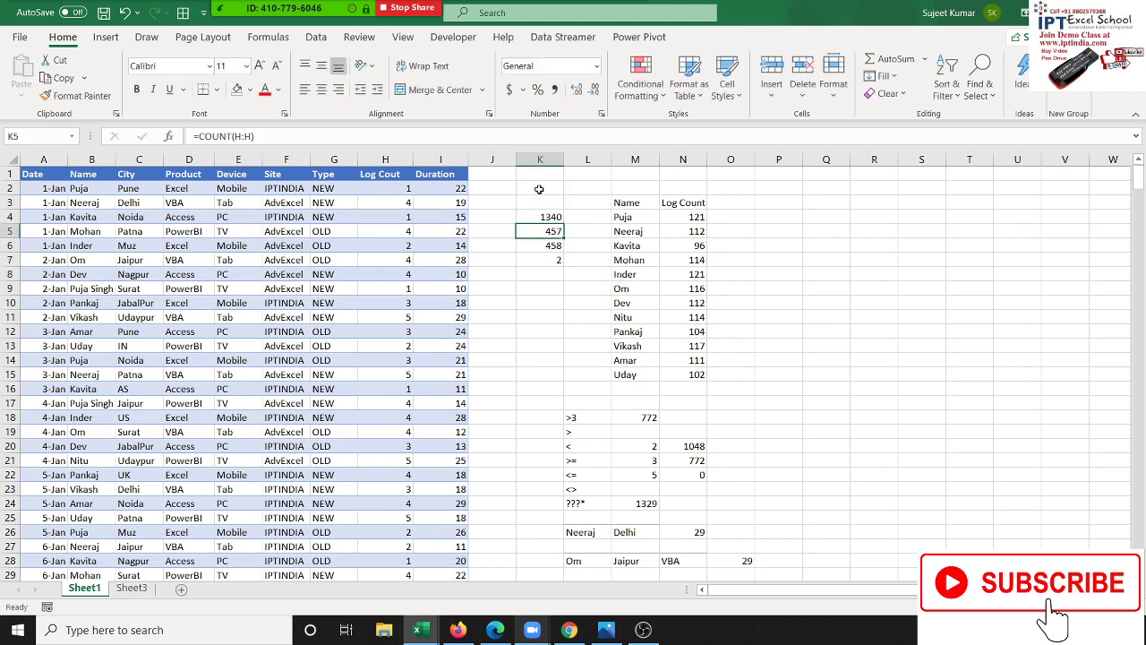
key(Down)
key(Down)
key(Down)
Browse the COUNTA, COUNTBLANK, COUNTIF and COUNTIFS descriptions in K8, then abandon the entry
text(=cou)
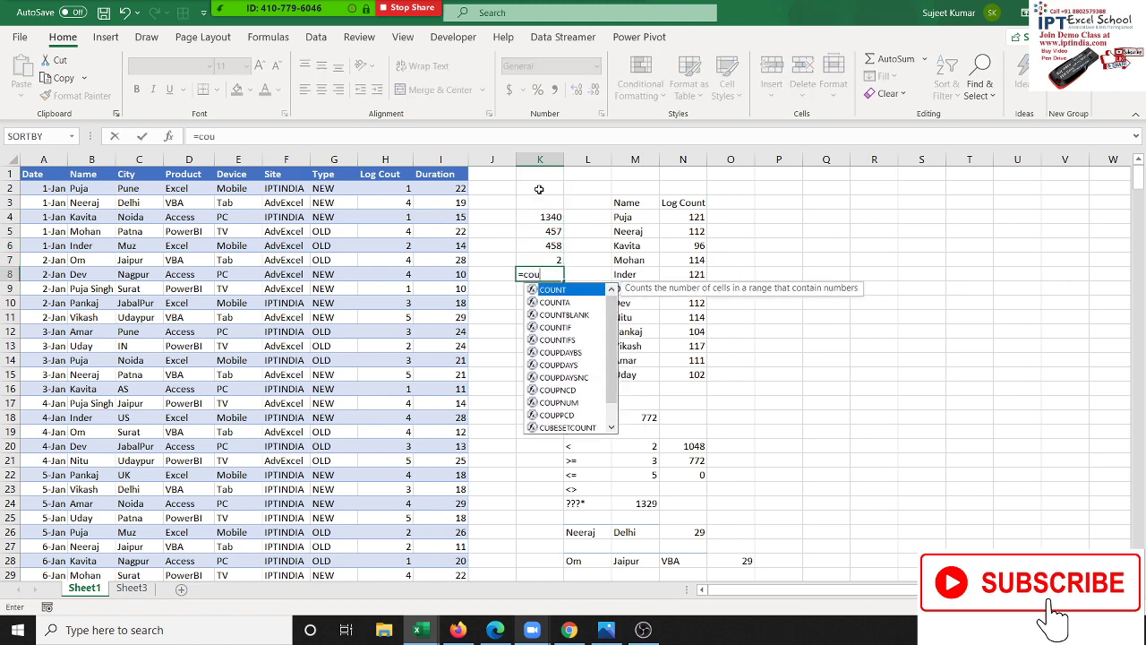
key(Down)
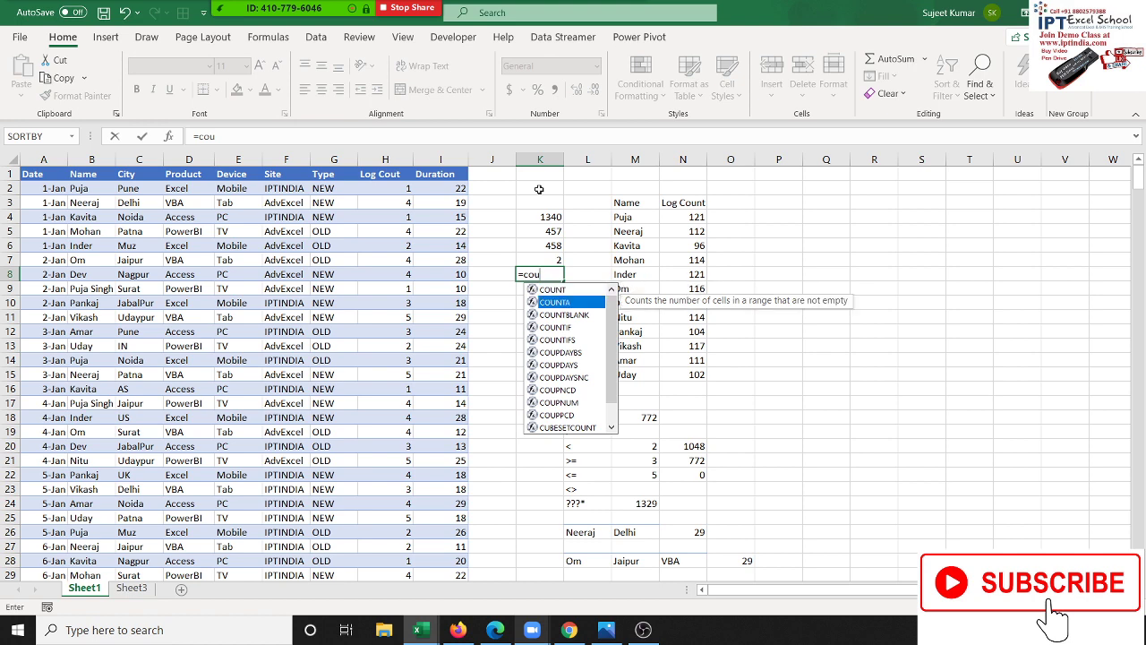
key(Down)
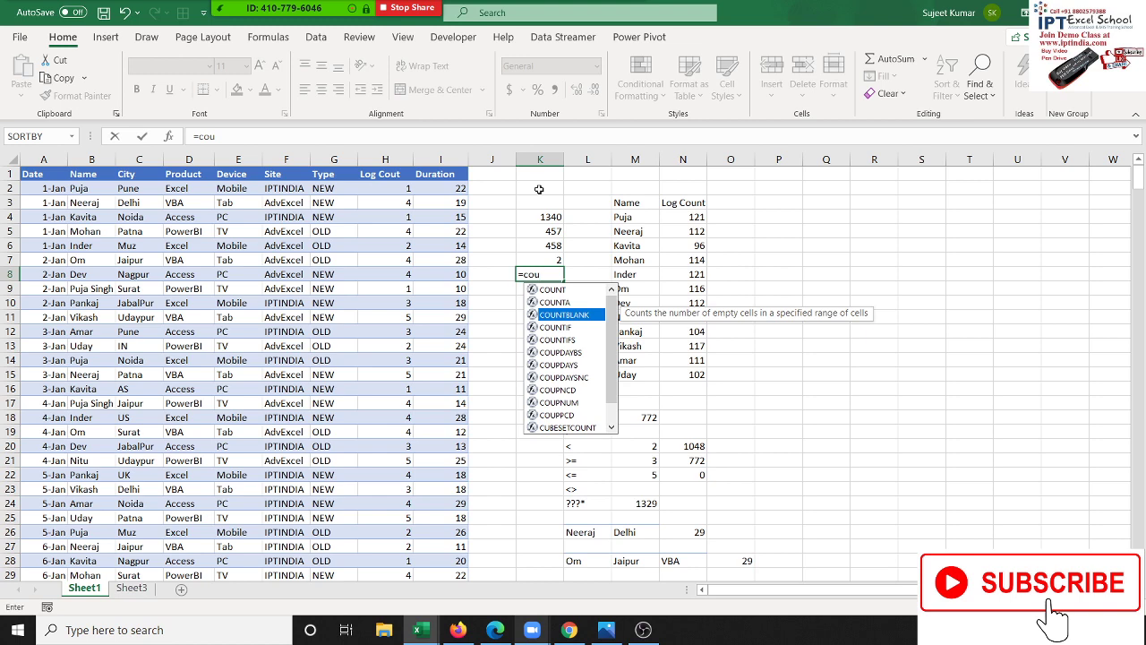
key(Down)
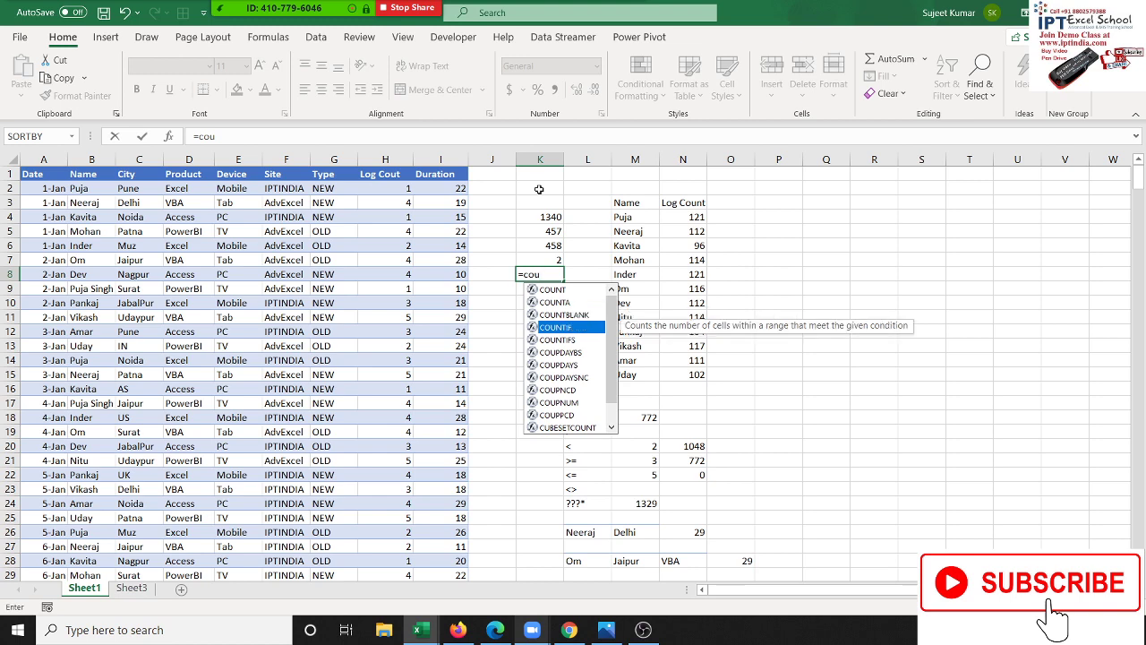
key(Down)
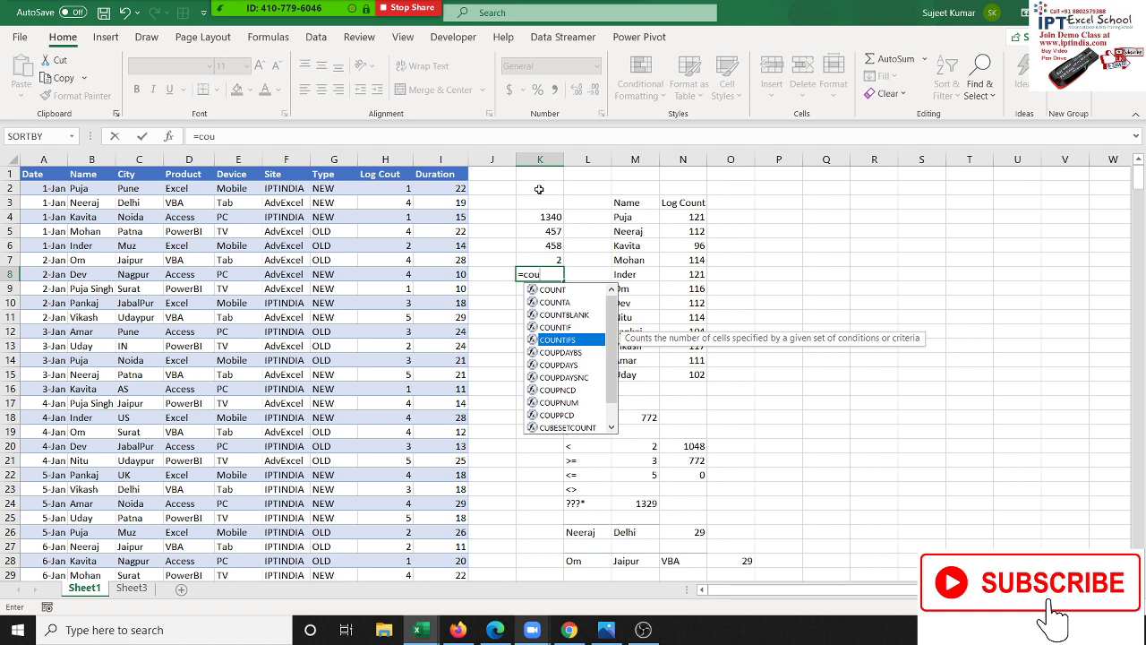
key(Escape)
Enter =COUNTIF(B:B,M4) in O4 to count Puja, giving 40
click(741, 215)
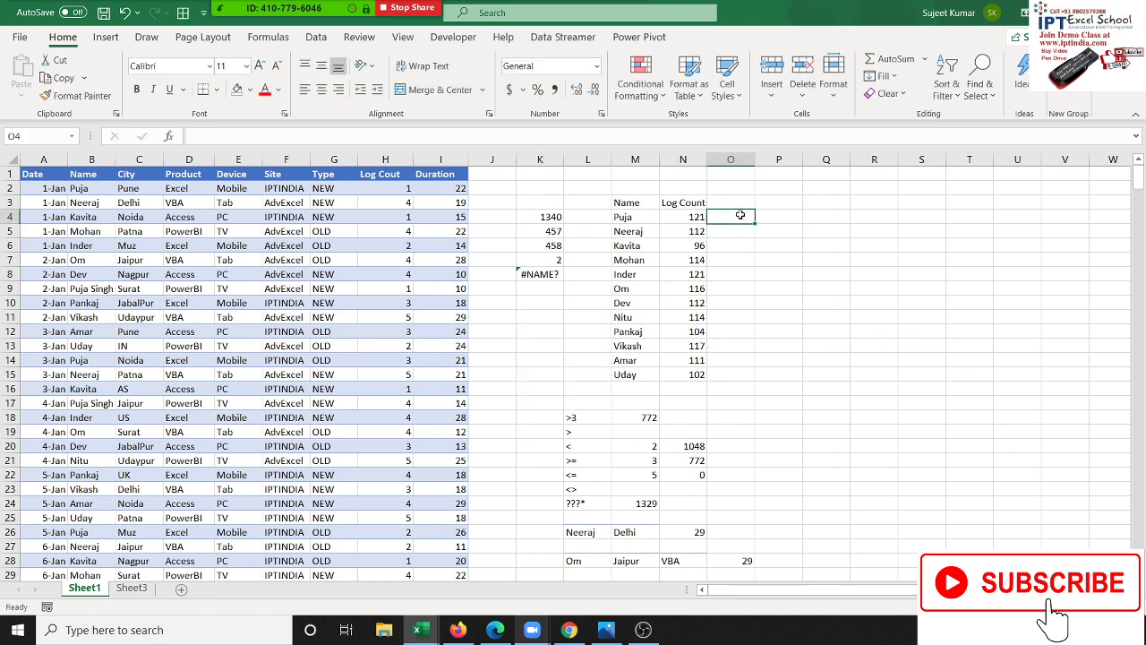
text(=cou)
key(Down)
key(Down)
key(Down)
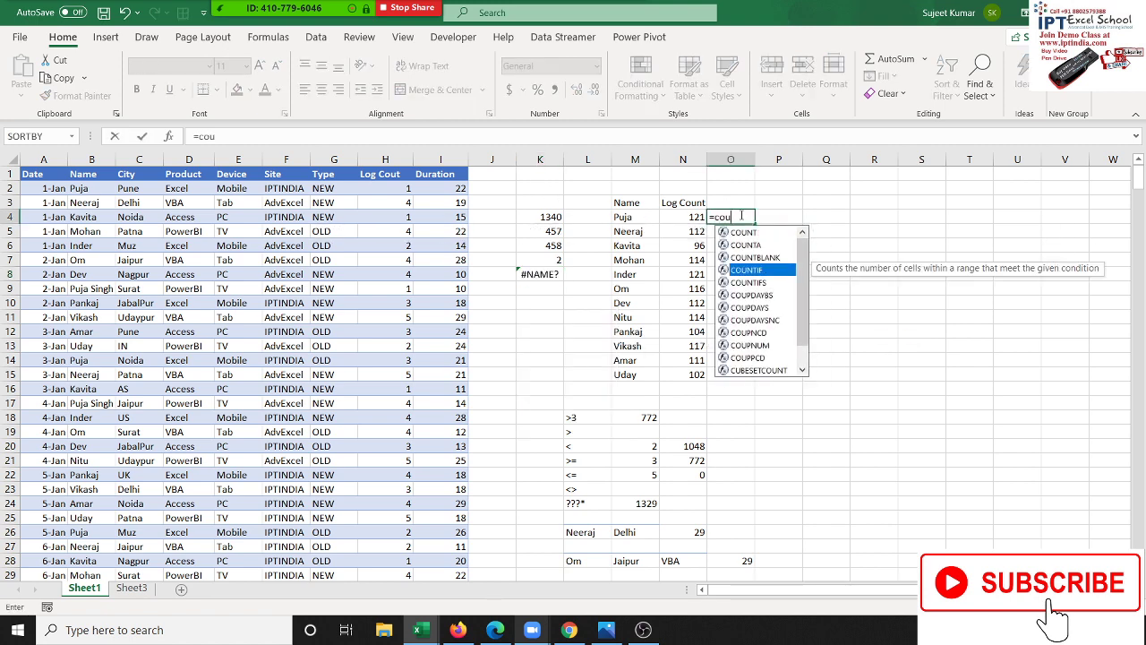
key(Tab)
click(88, 166)
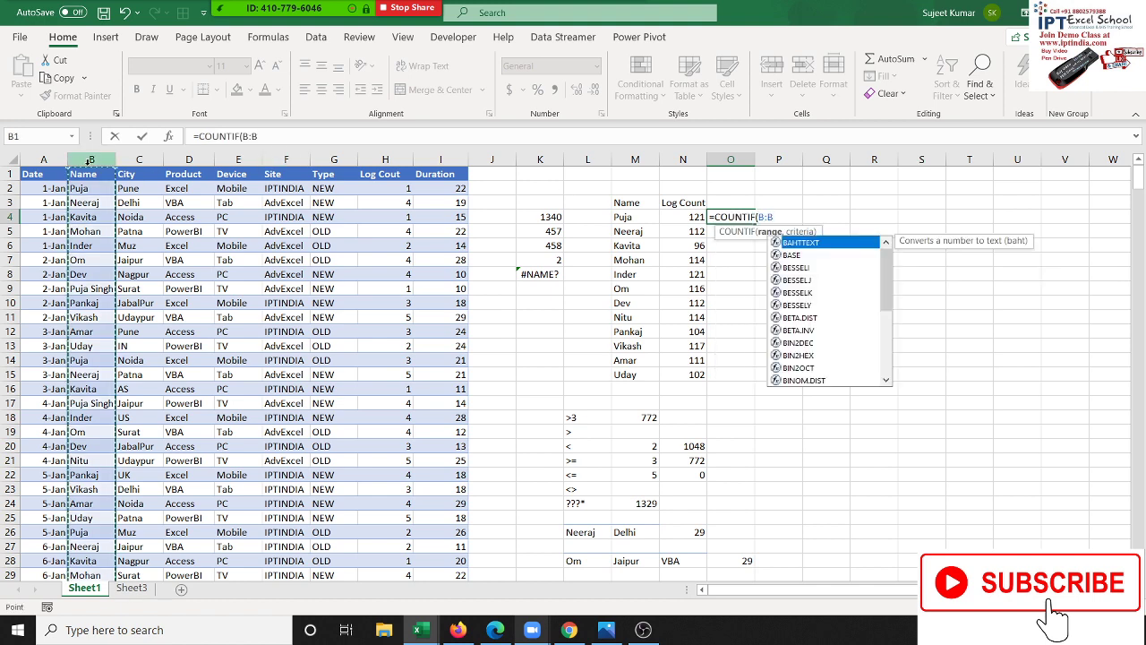
text(,)
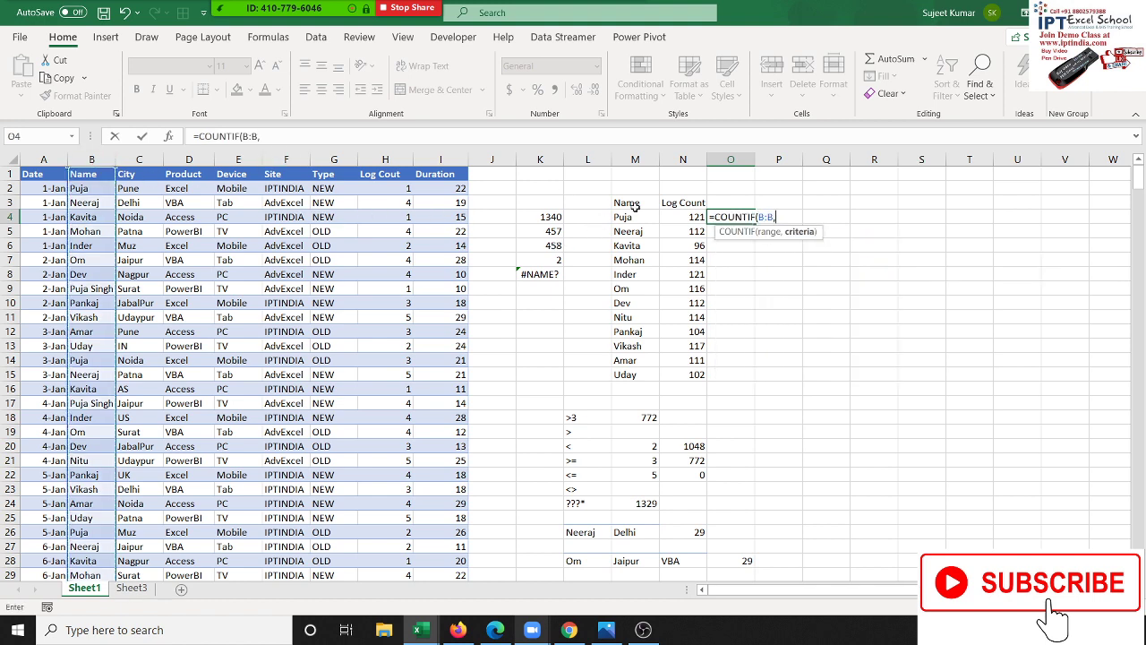
click(633, 205)
click(642, 217)
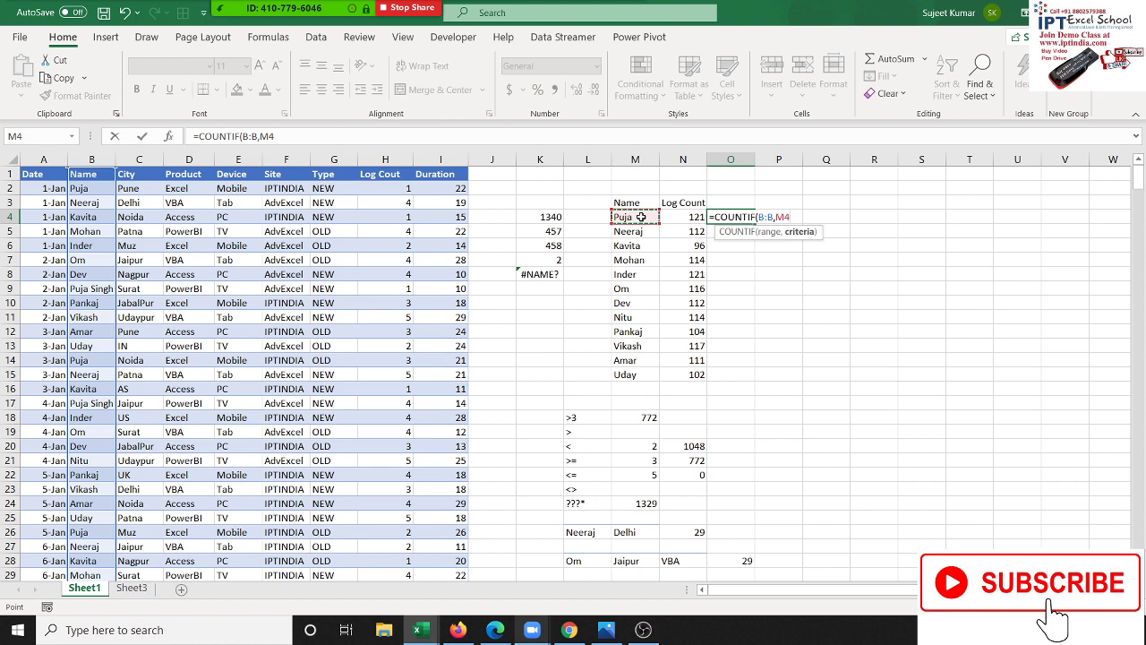
key(Return)
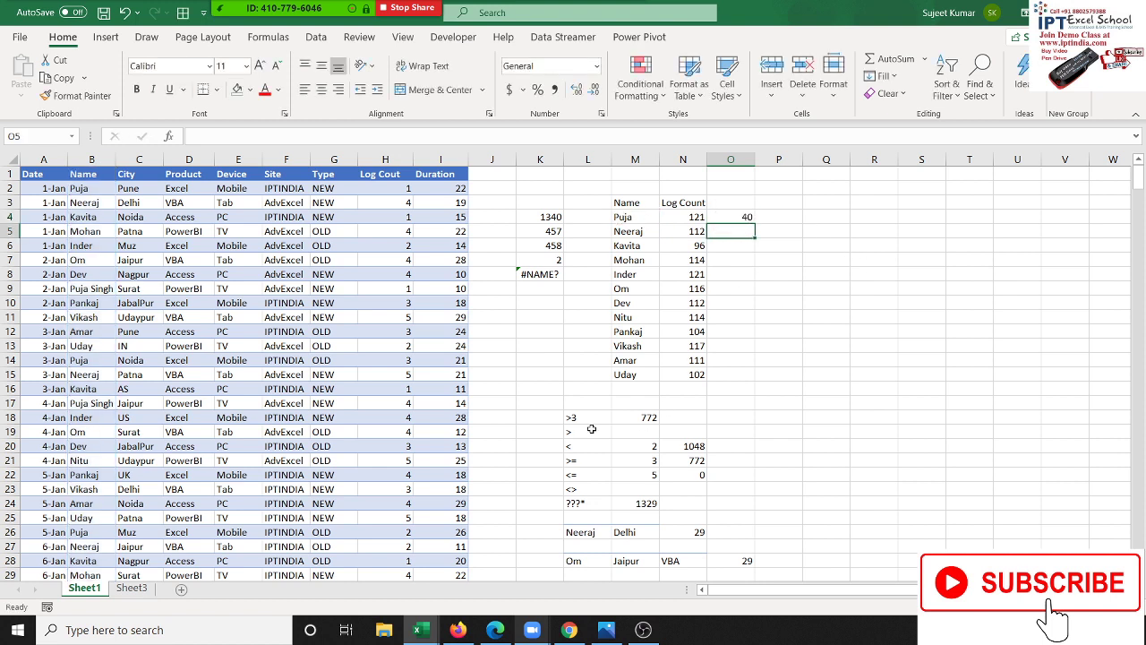
Enter =COUNTIF(H:H,L18) in N18 to count values above 3, giving 173
click(683, 397)
click(681, 418)
text(=)
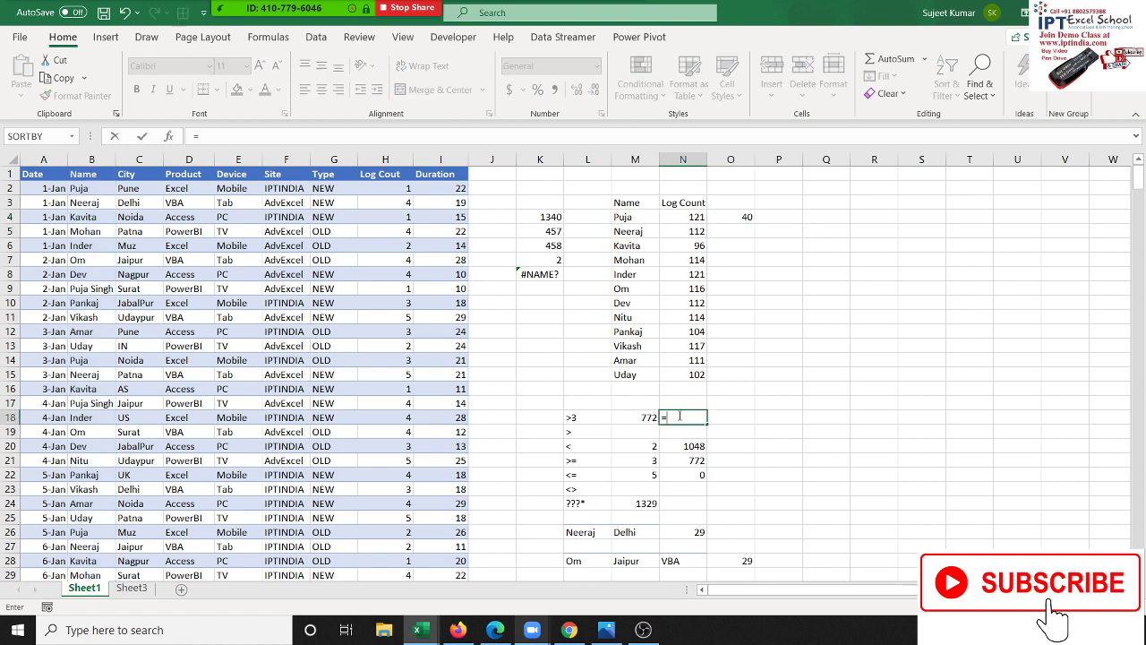
text(c)
key(BackSpace)
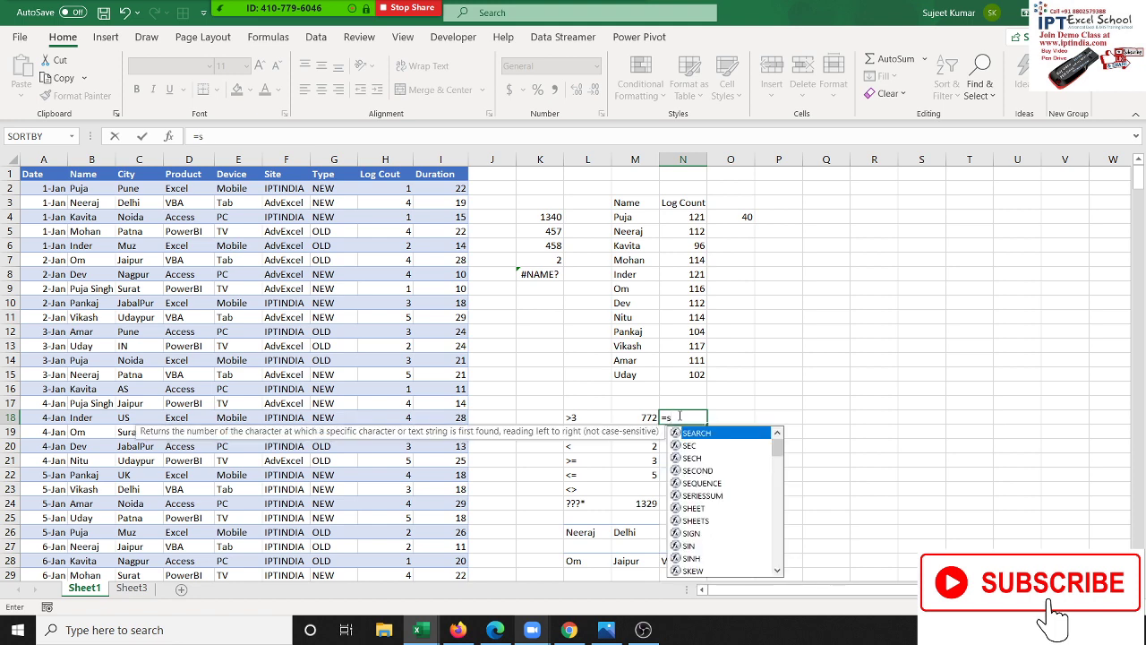
text(um)
key(BackSpace)
key(BackSpace)
key(BackSpace)
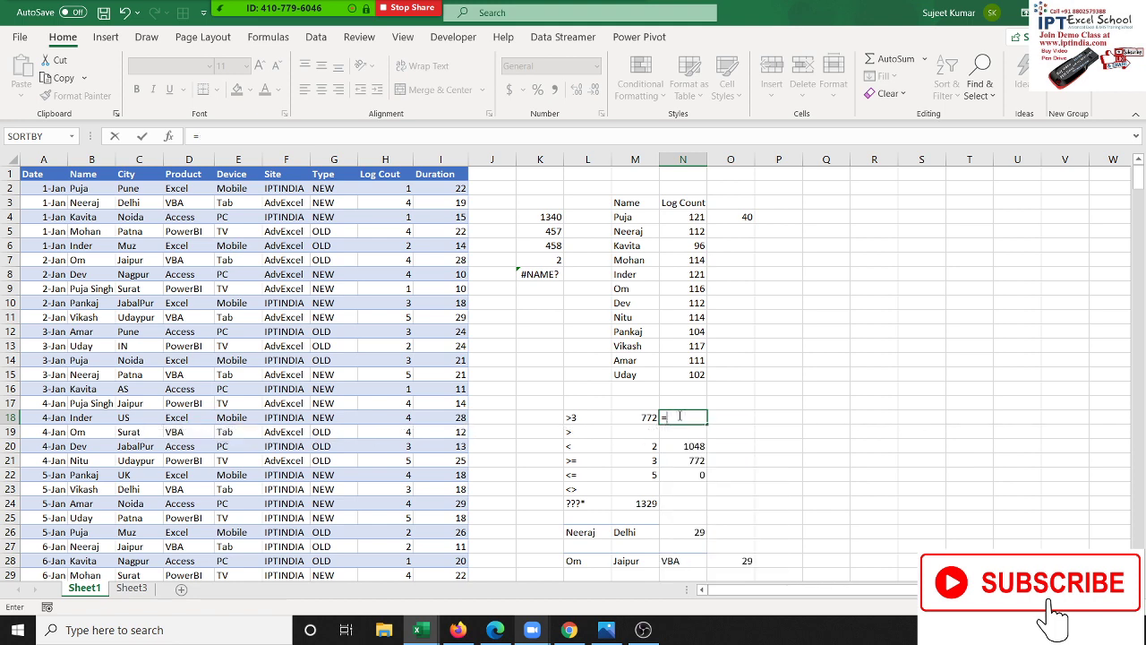
text(cou)
key(Down)
key(Down)
key(Down)
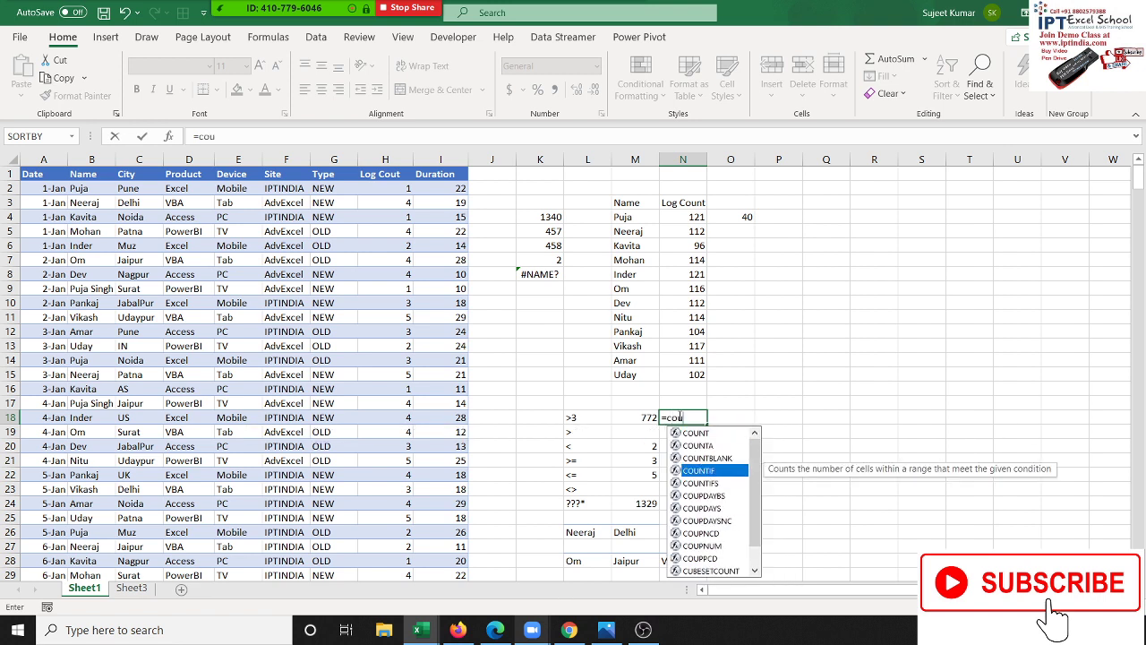
key(Tab)
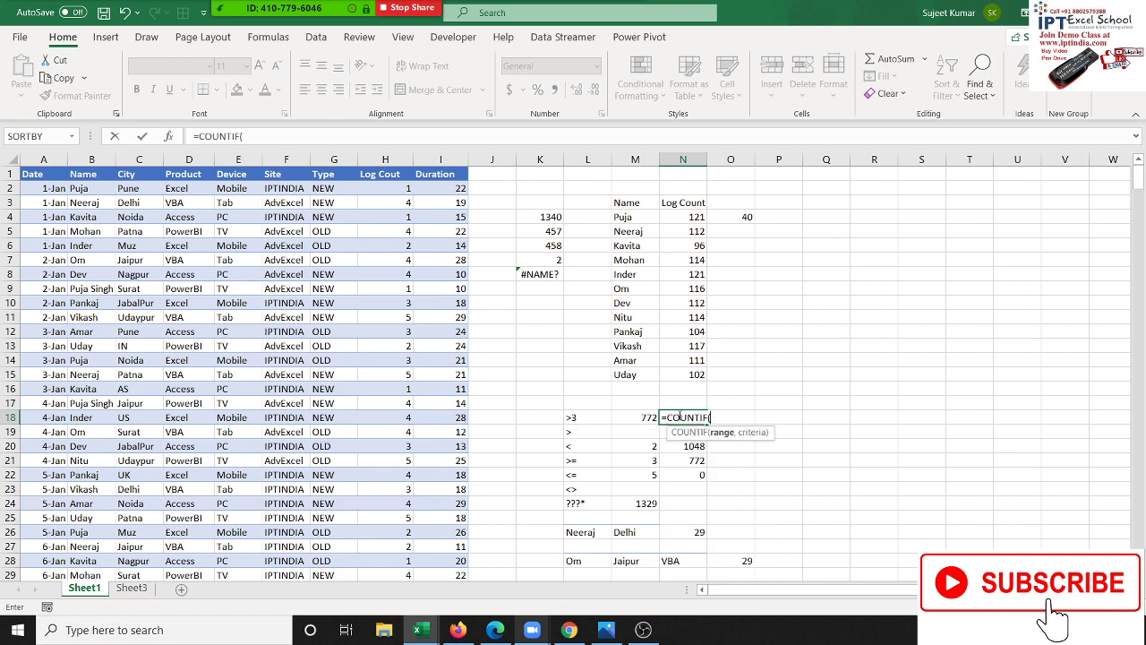
text(H:H)
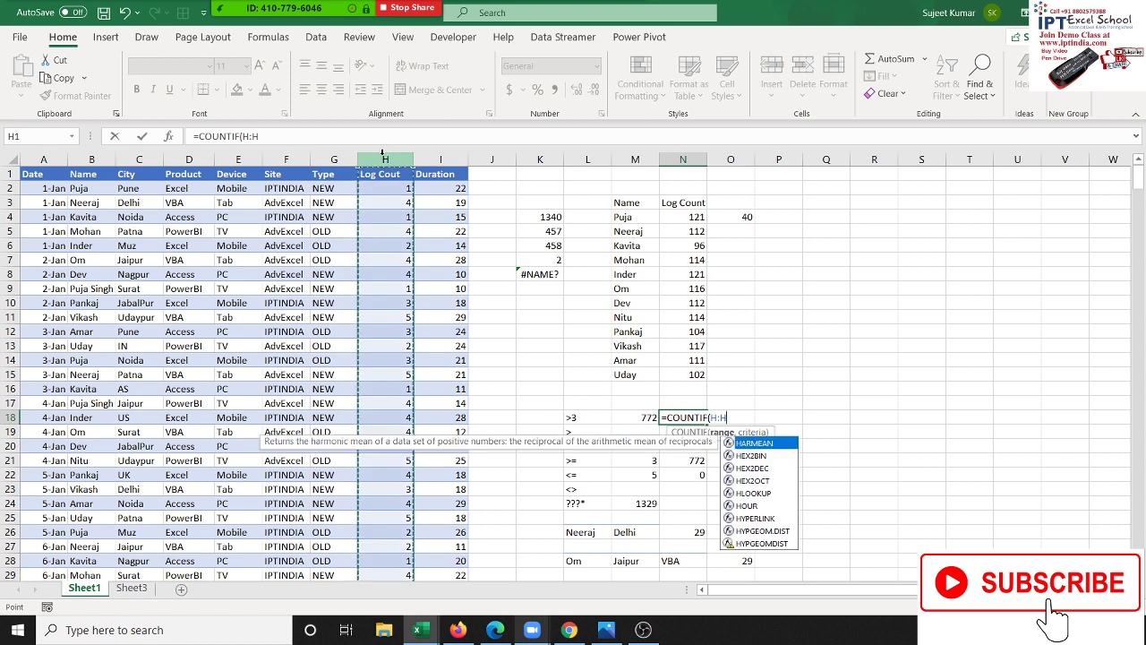
text(,)
click(579, 415)
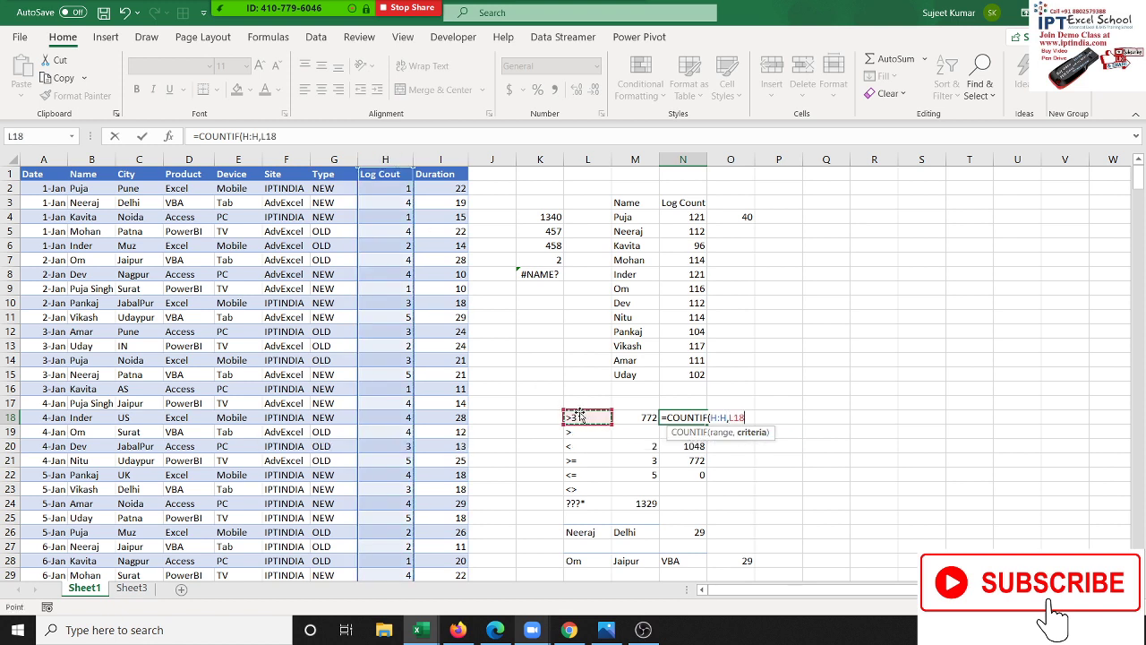
key(Return)
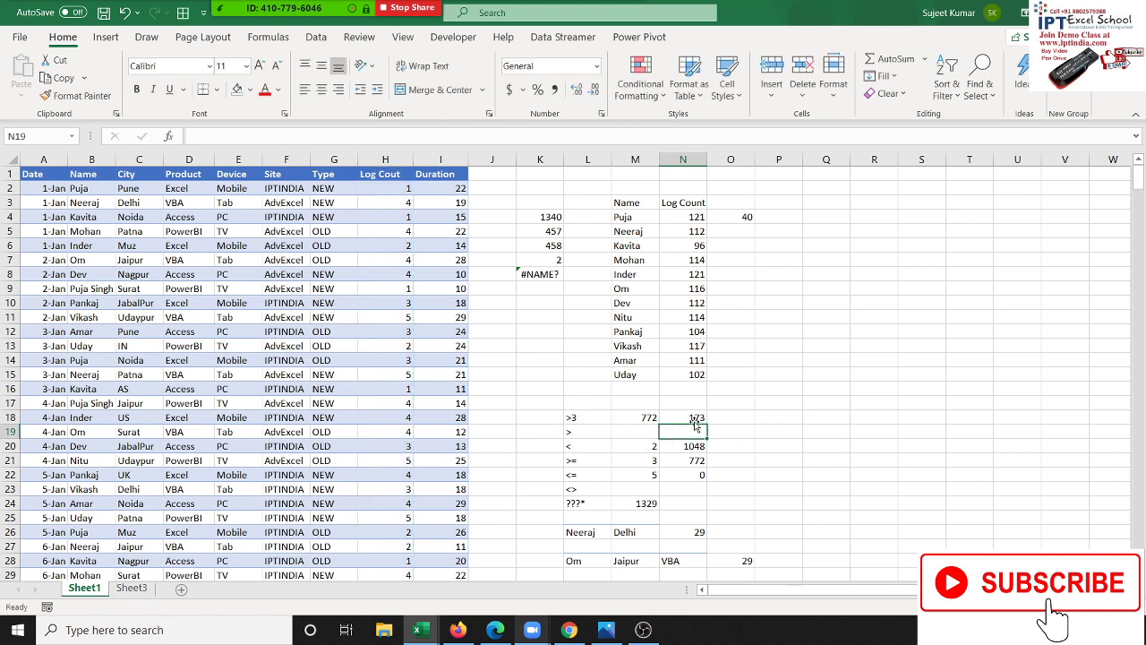
Review the N18 formula and criteria rows, then select the Neeraj/Delhi result cell
click(695, 418)
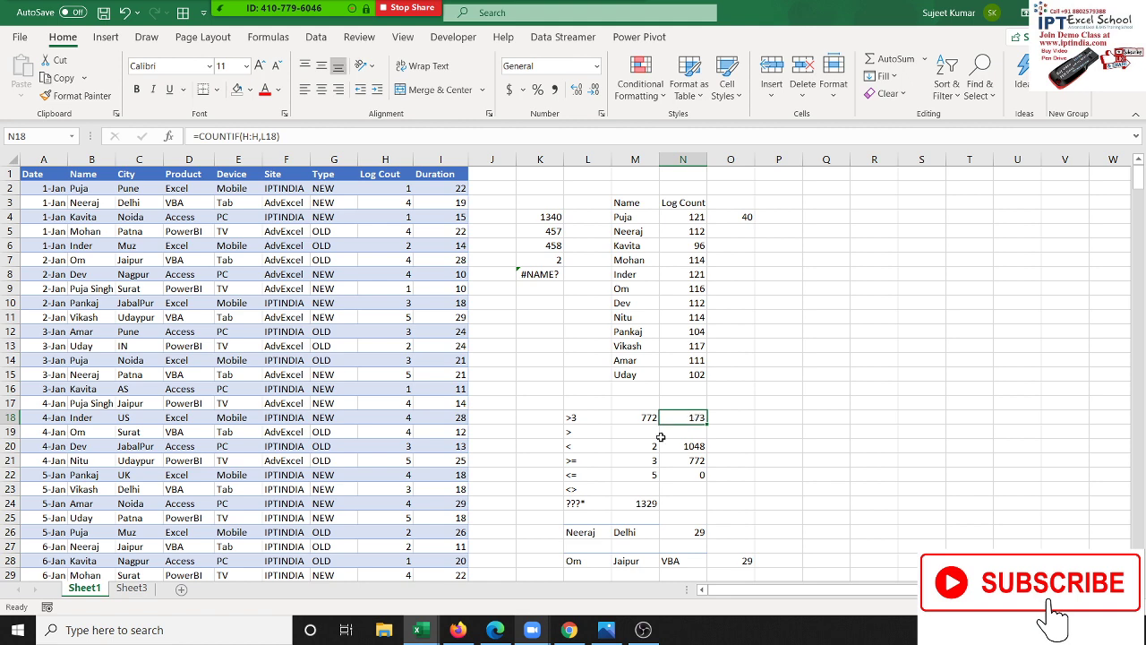
drag(571, 421, 579, 503)
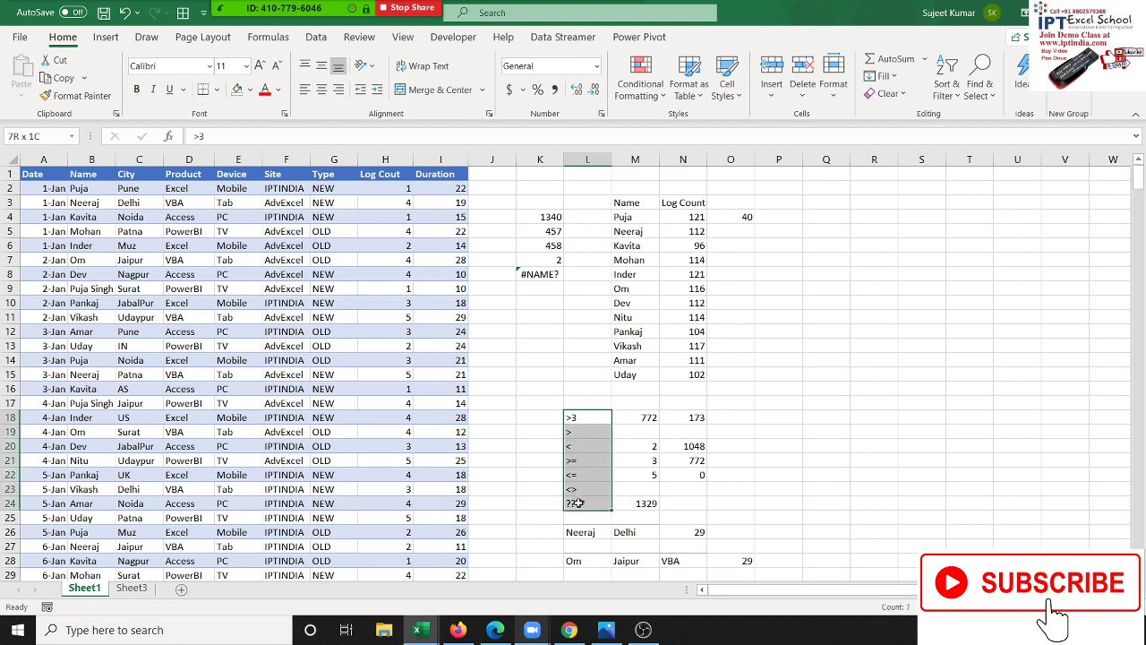
drag(574, 561, 694, 546)
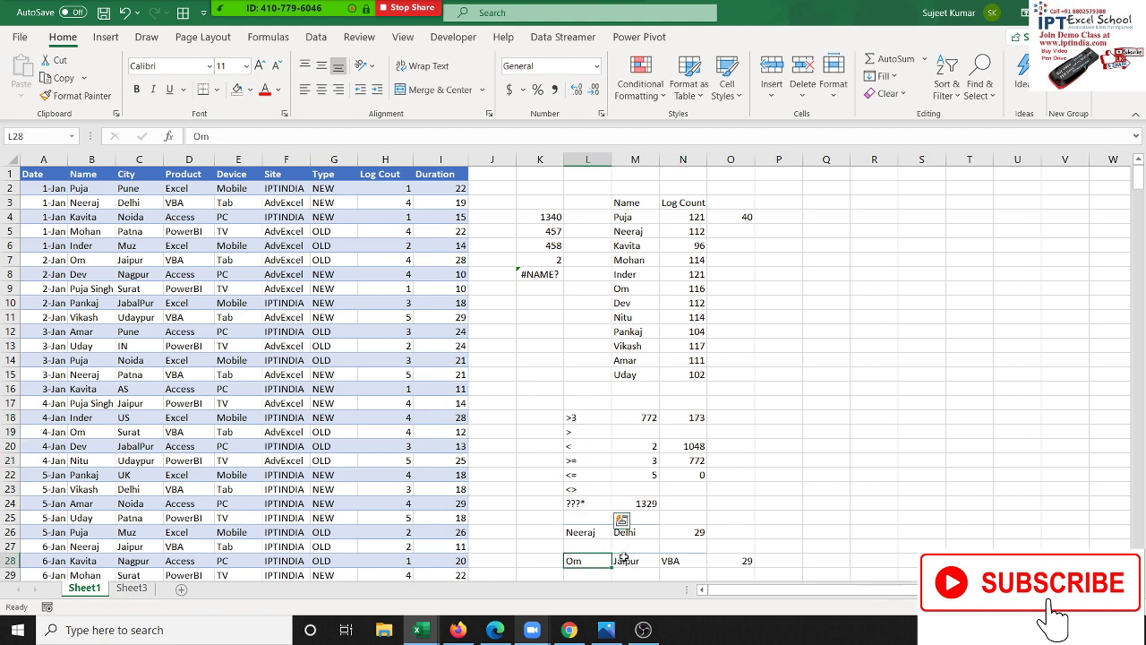
click(769, 534)
Dismiss the formula error from a mistyped entry and clear it
text(=cou)
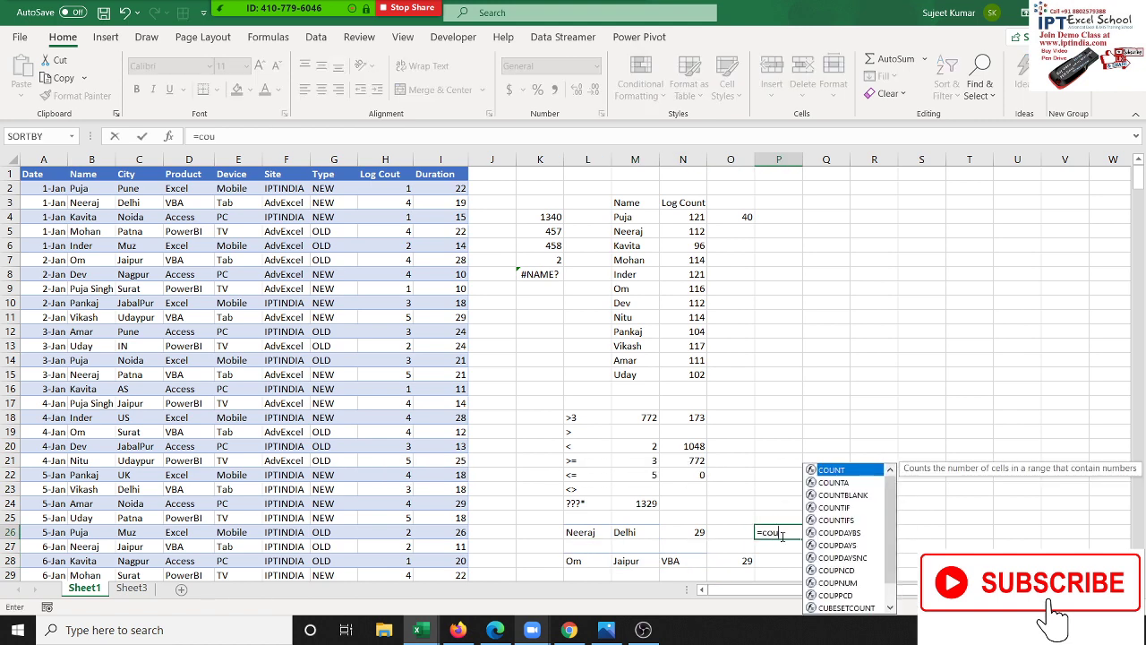
key(Down)
key(Down)
text(`)
key(Return)
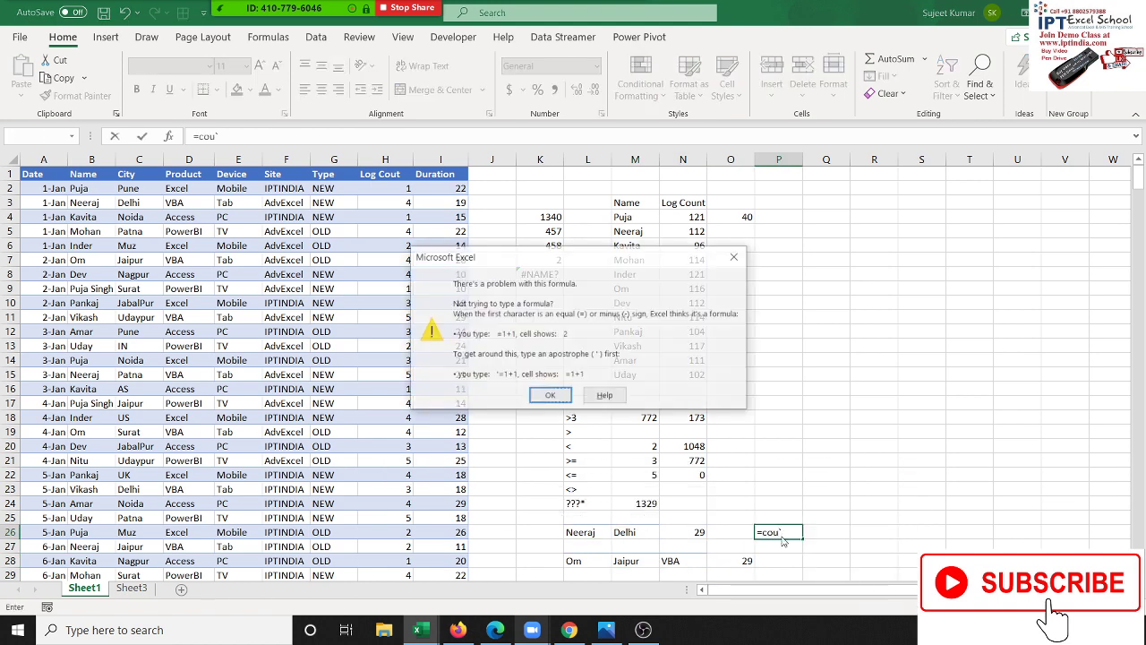
key(Return)
key(Escape)
Enter =COUNTIFS(B:B,L26,C:C,M26) in P26, giving 8 for Neeraj in Delhi
text(=)
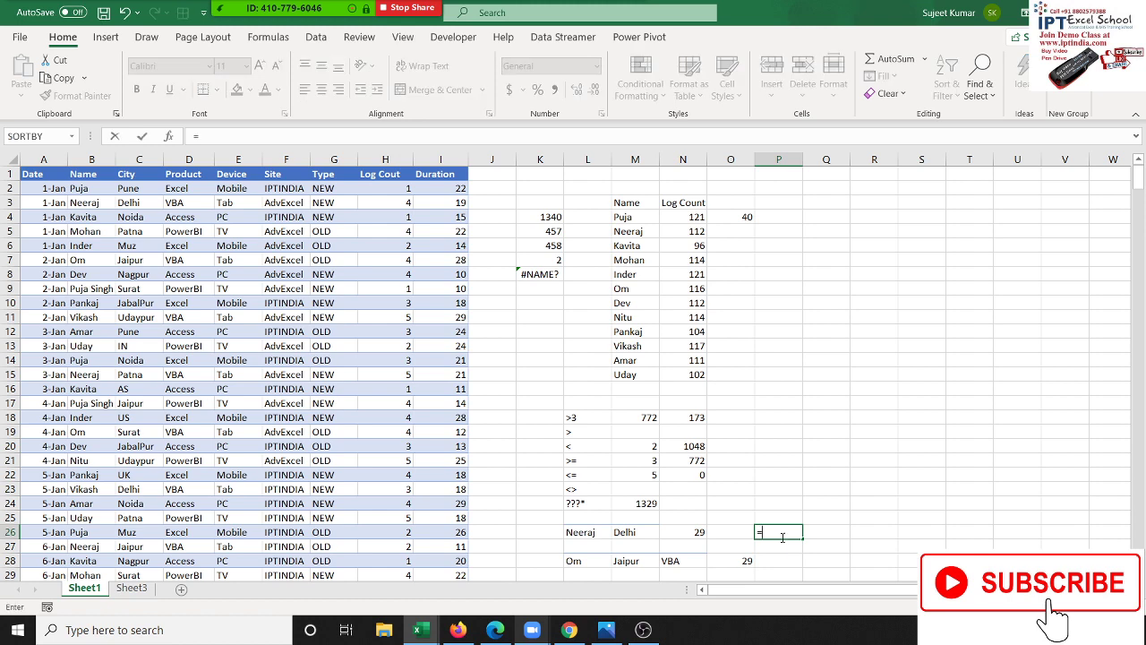
text(cou)
key(Down)
key(Down)
key(Down)
key(Down)
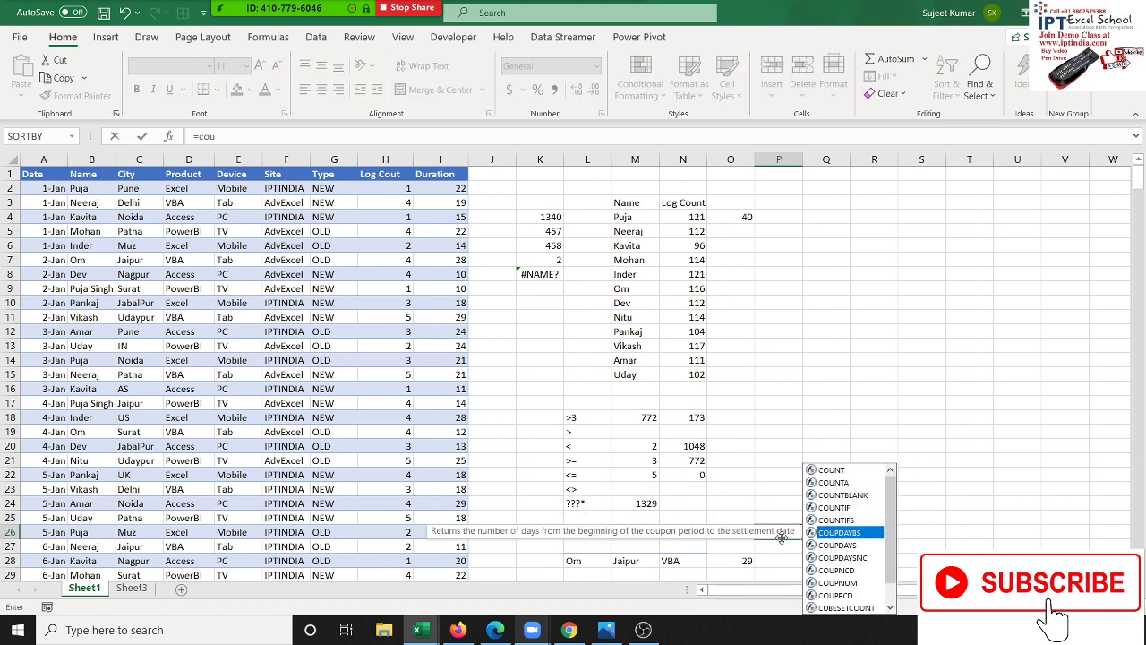
key(Up)
key(Tab)
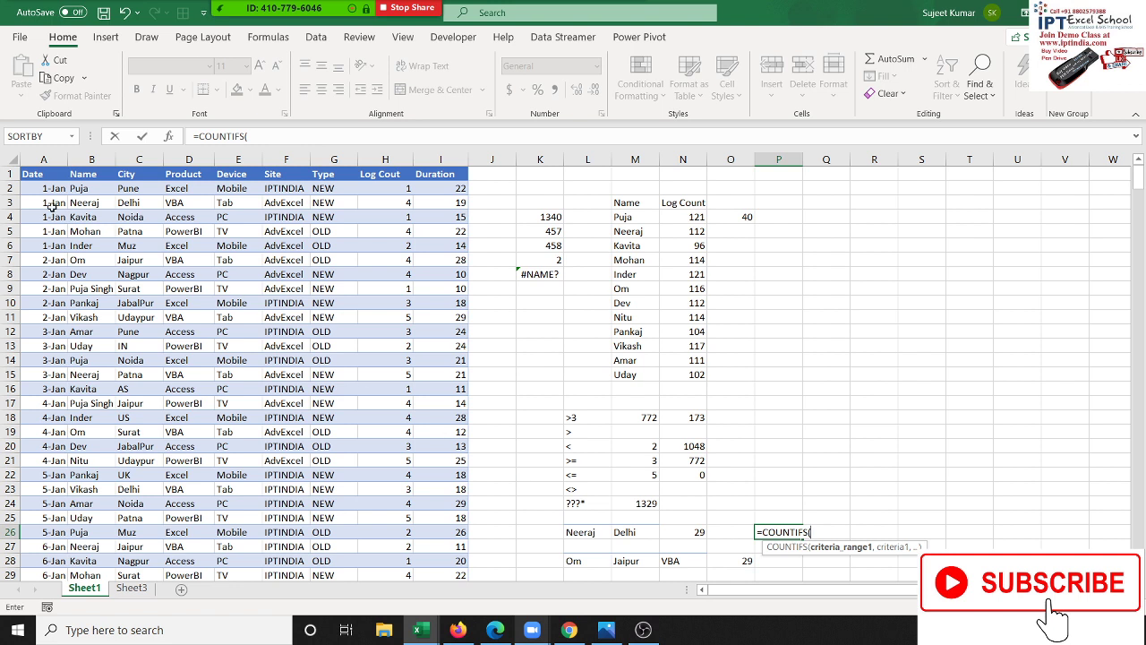
click(91, 159)
text(,)
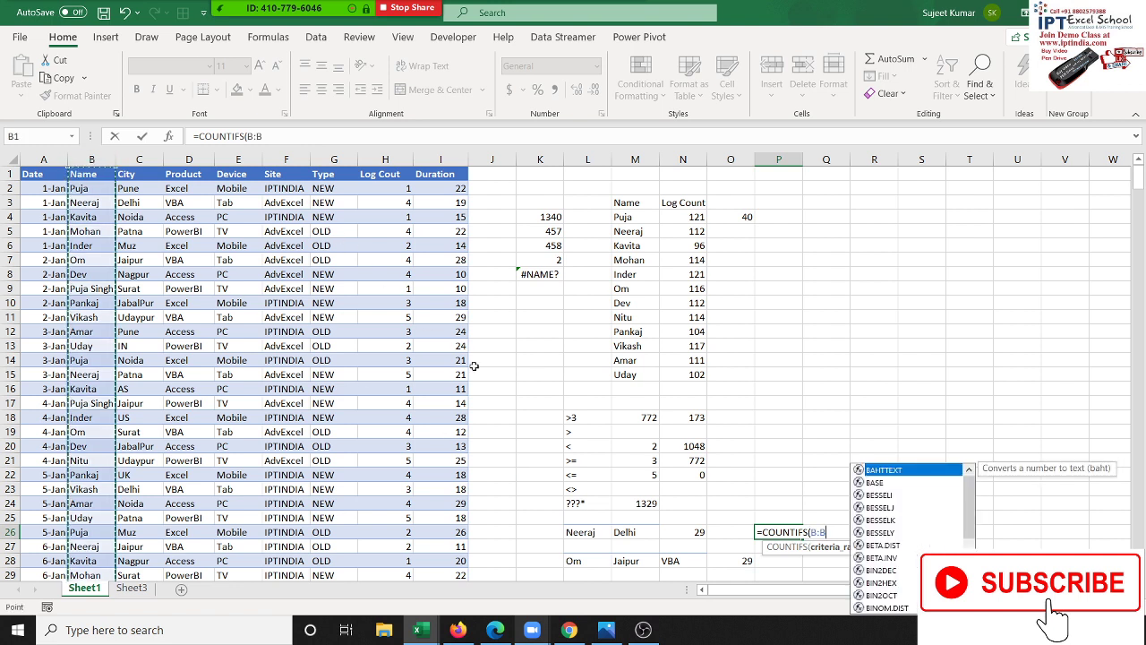
click(584, 533)
text(,)
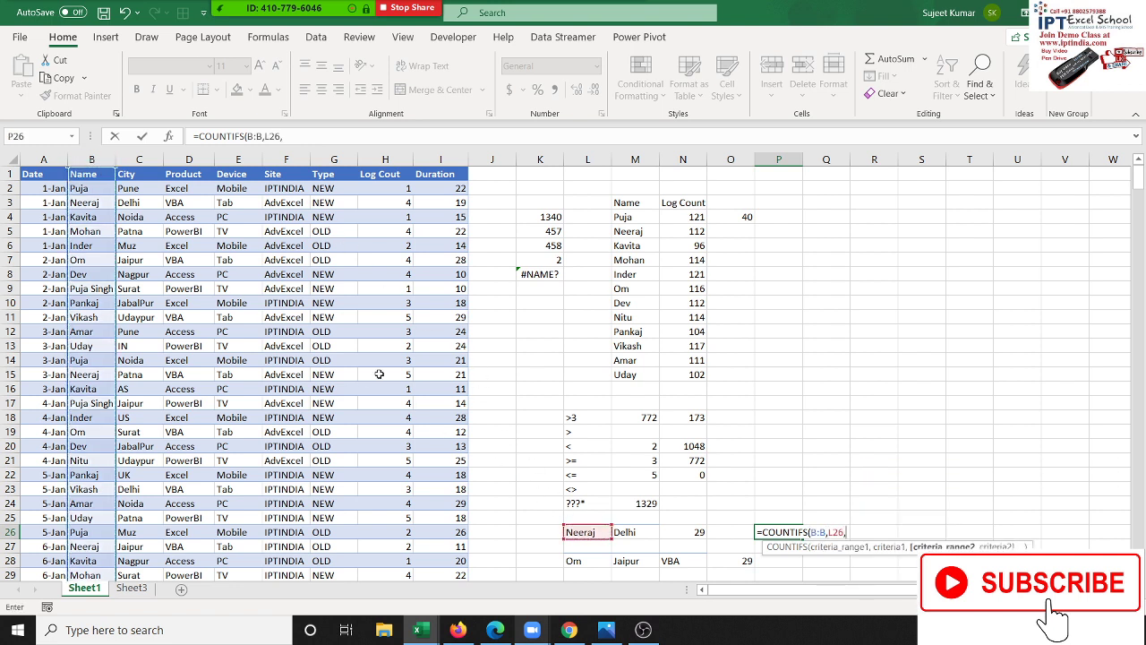
click(149, 159)
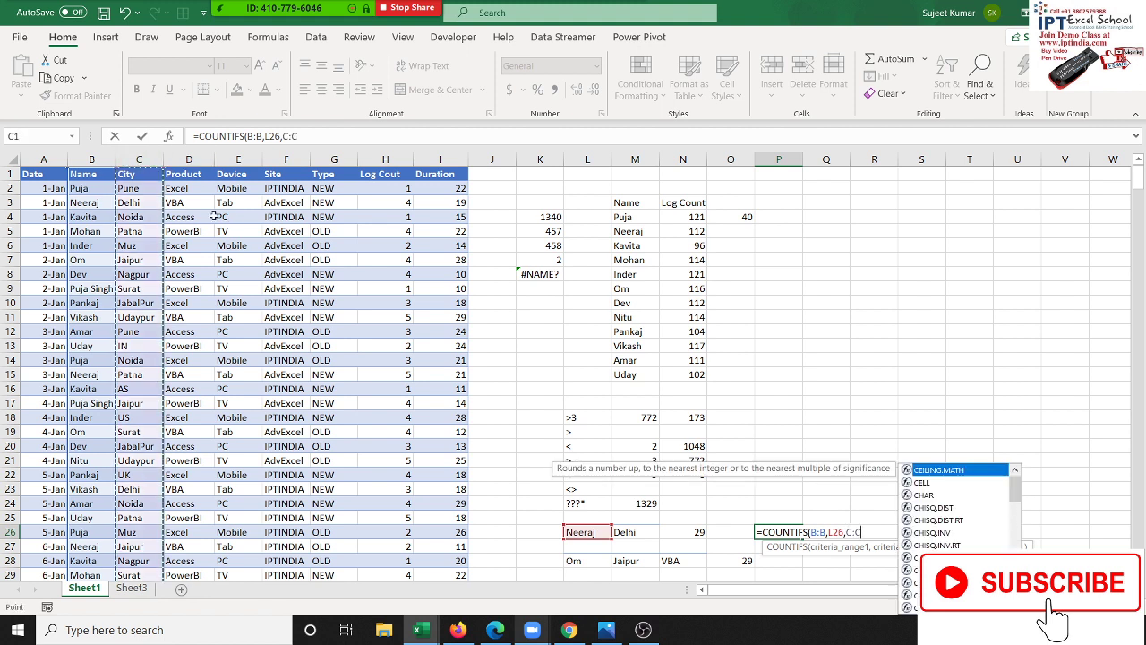
text(,)
click(649, 532)
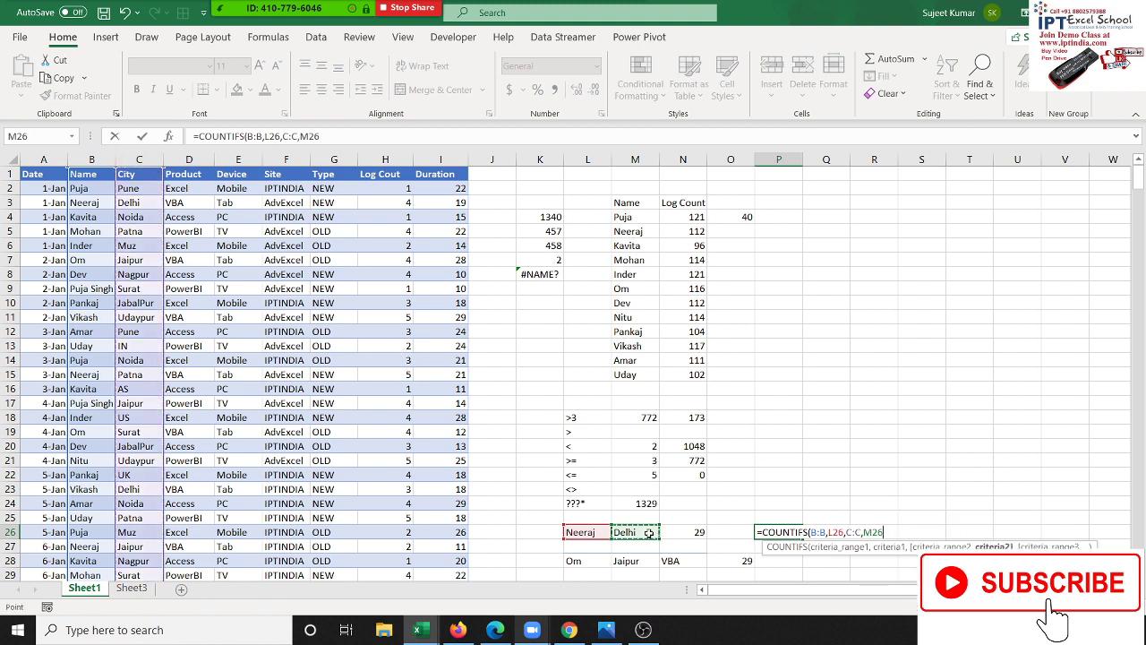
key(Return)
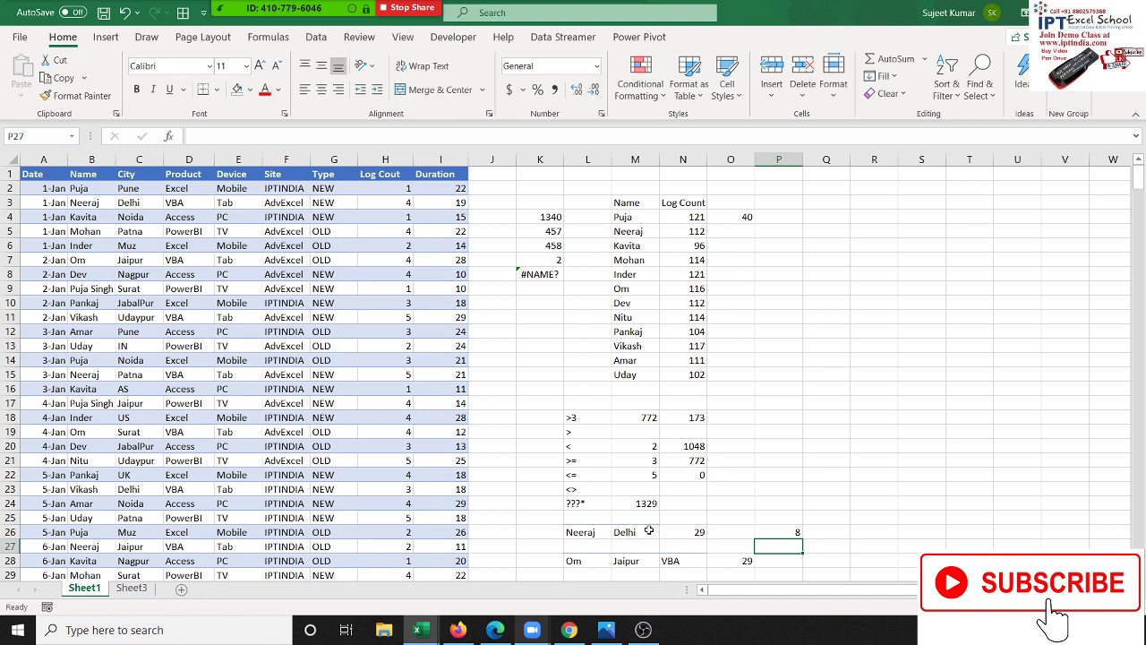
key(Up)
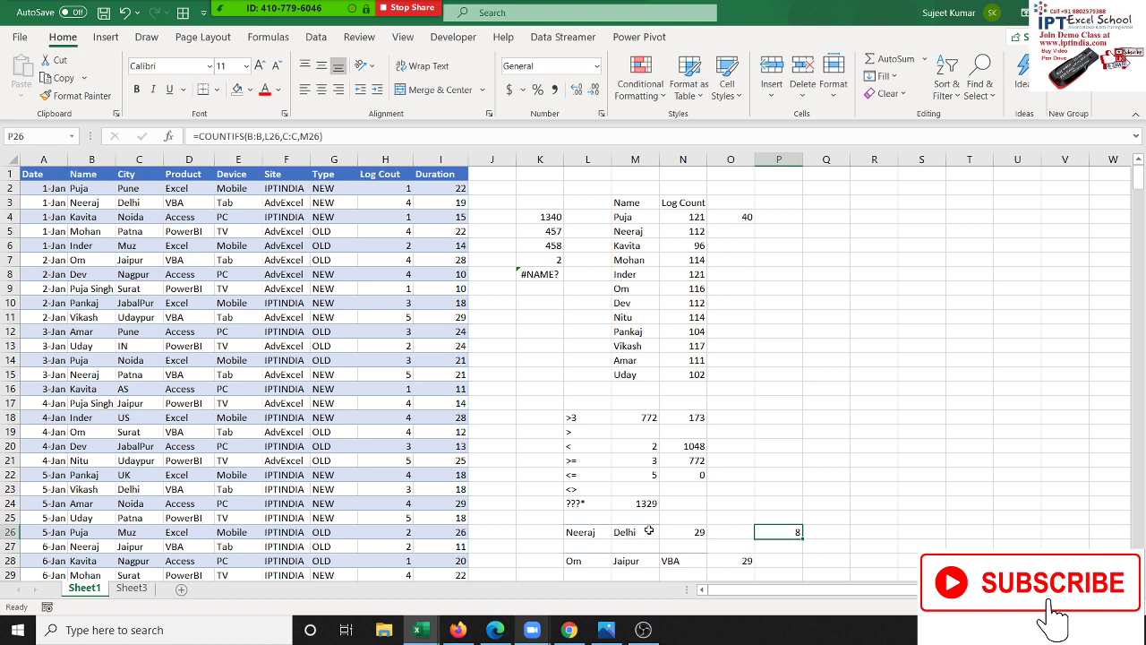
key(Down)
key(Down)
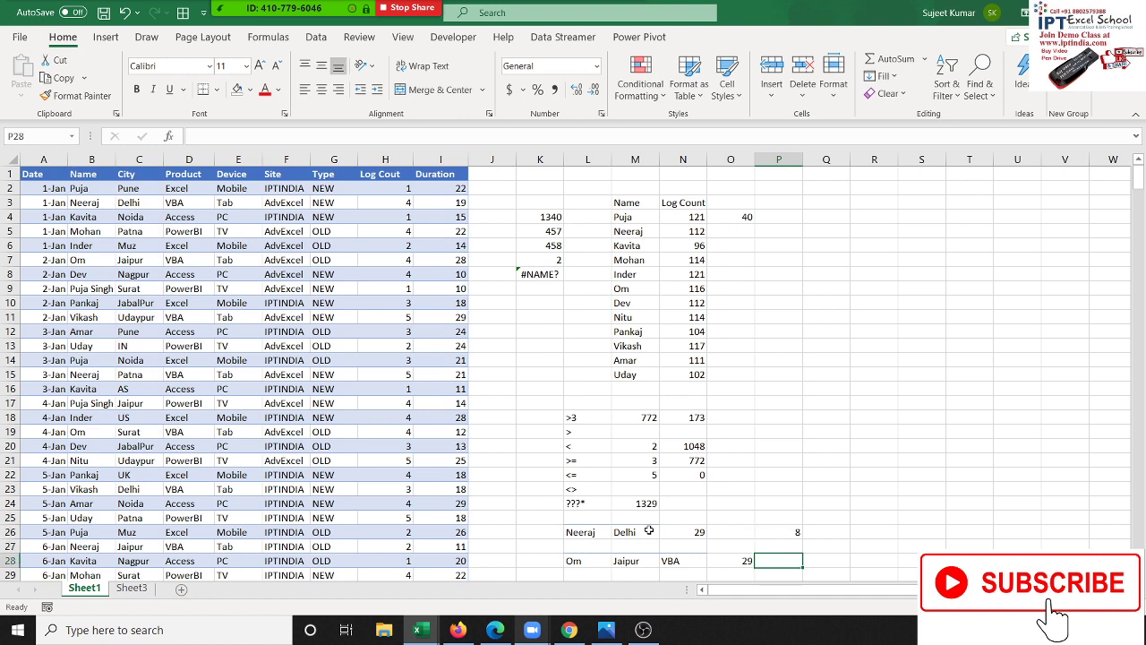
Review the P26 and O4 count formulas, then select the whole City column
key(Up)
key(Up)
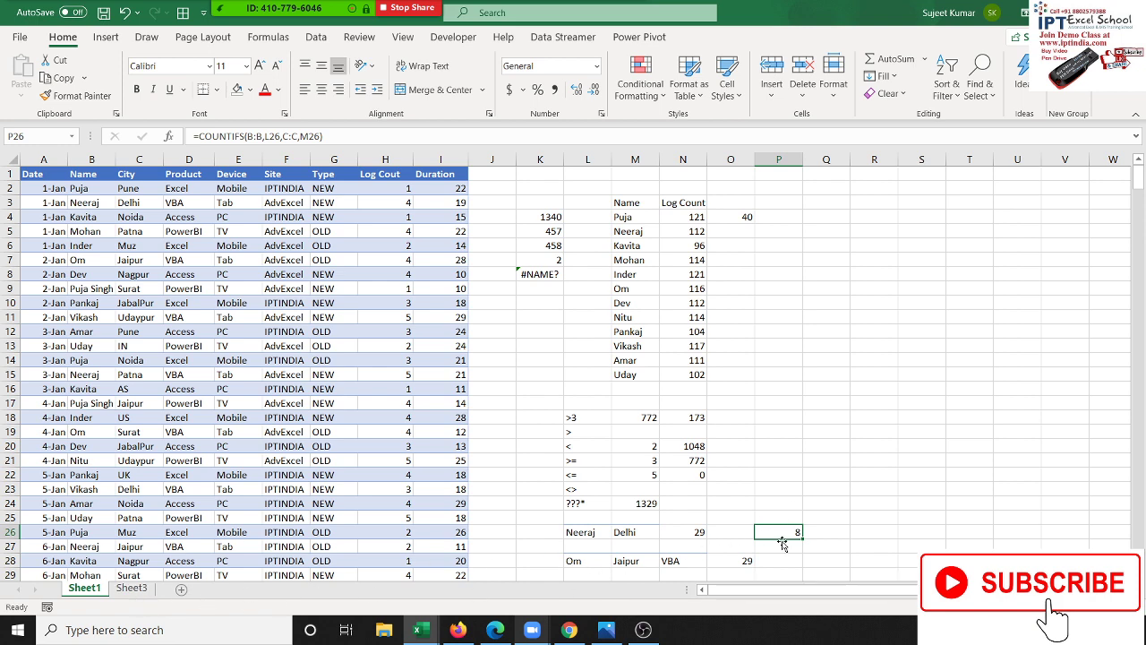
click(745, 222)
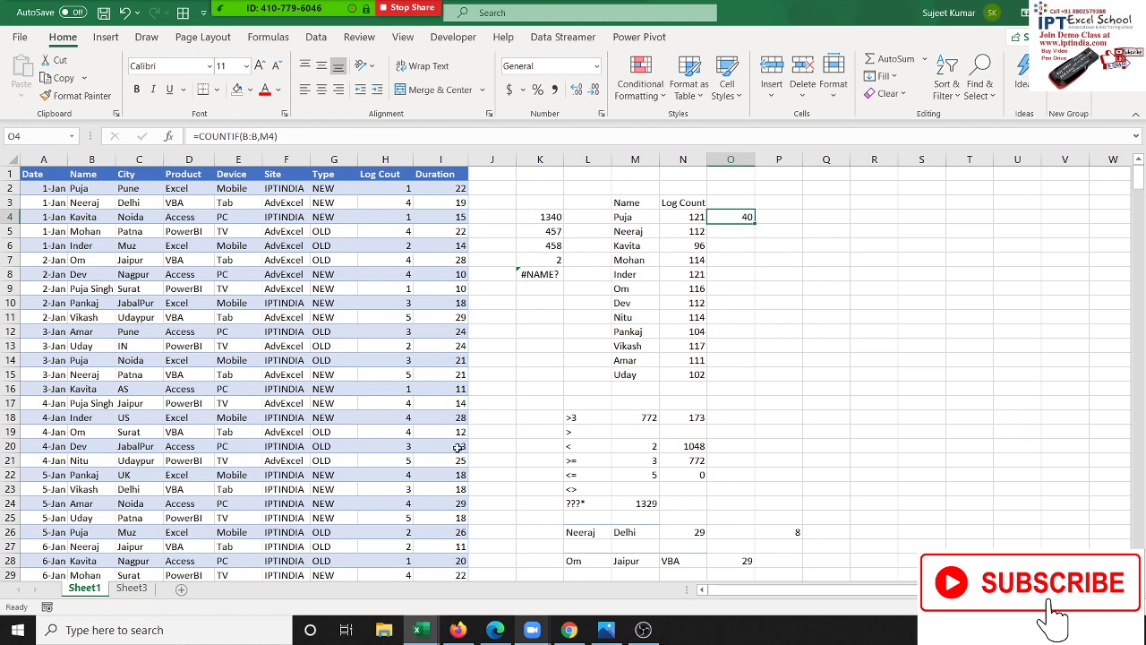
click(134, 161)
Copy the City and Log Cout columns and add a new blank Sheet4
ctrl+click(403, 163)
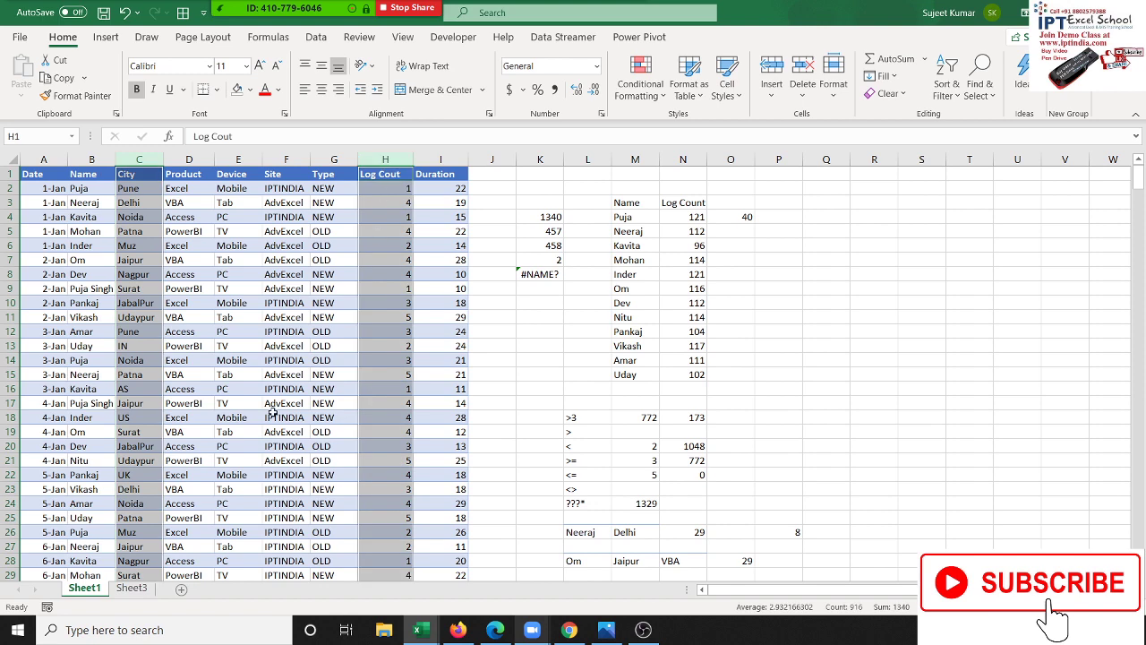
key(ctrl+c)
click(131, 587)
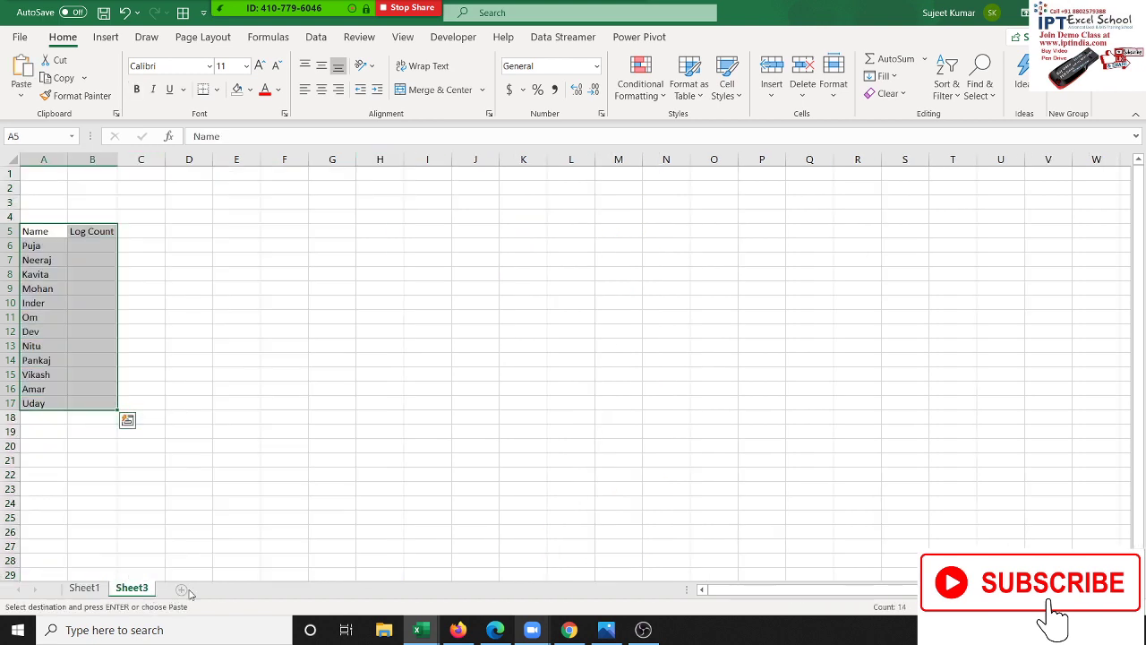
click(181, 589)
Attempt a transposed paste at A1, dismiss the size error, and return to Sheet1
right_click(56, 174)
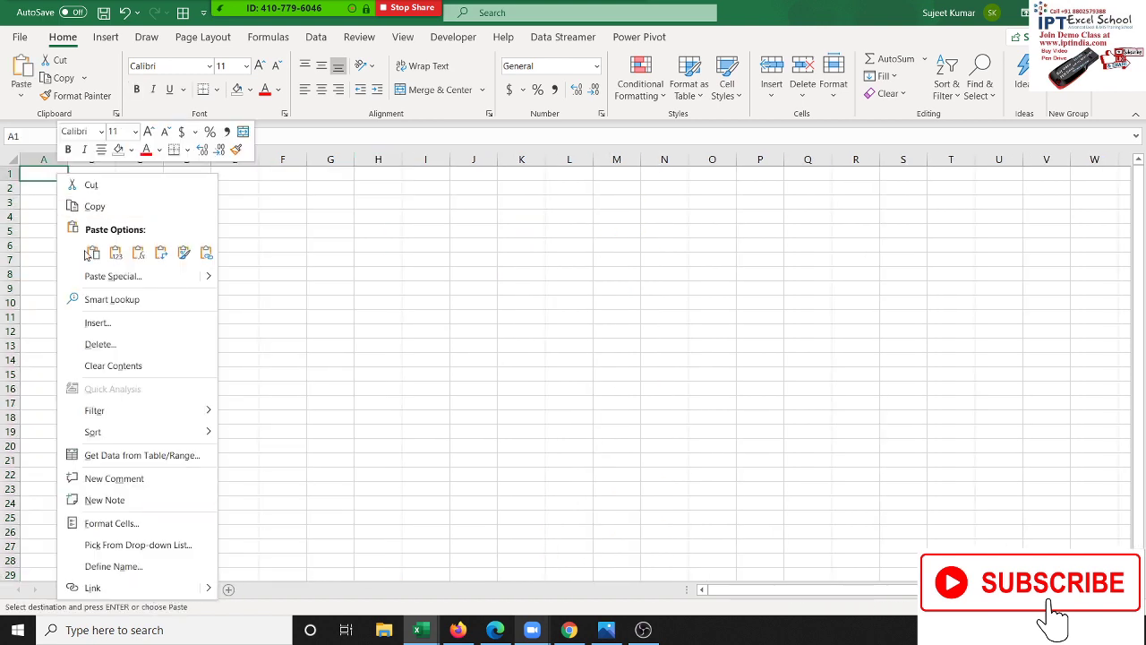
click(100, 277)
click(159, 347)
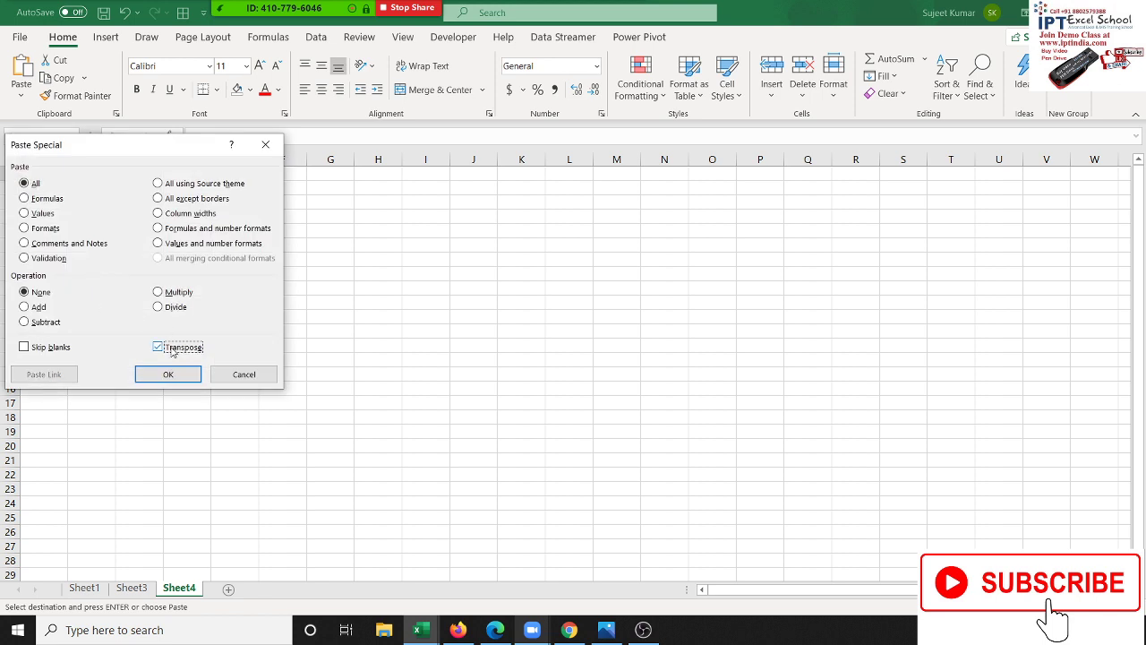
click(170, 374)
click(579, 361)
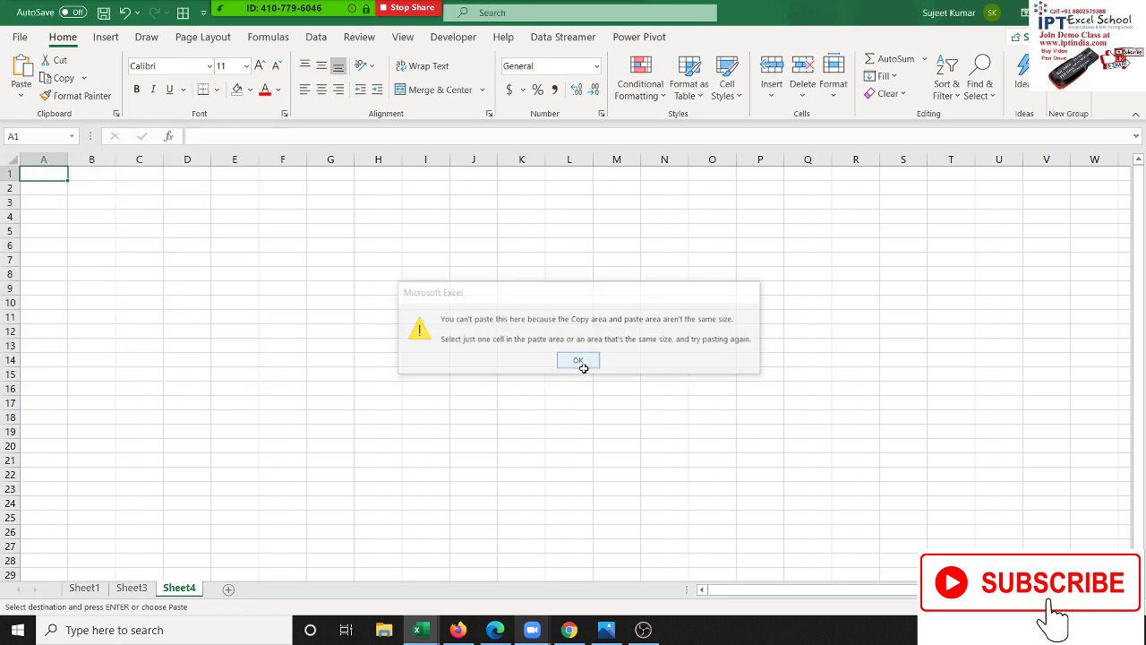
click(130, 588)
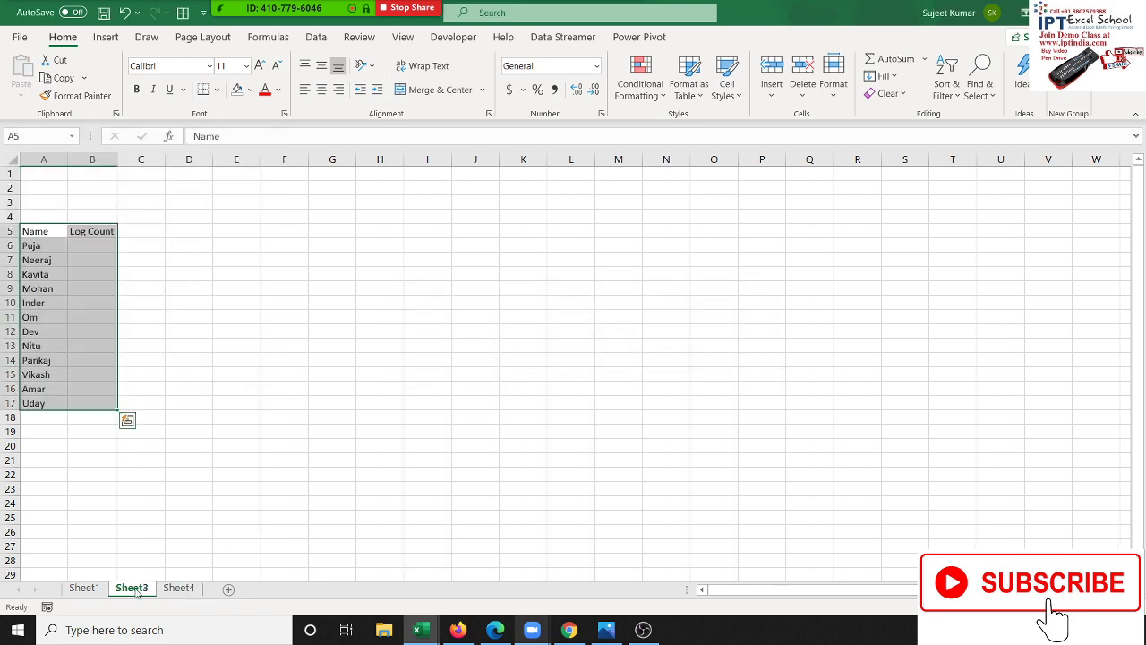
click(84, 588)
Check the extent of the sales data by jumping to its last row and back
click(153, 292)
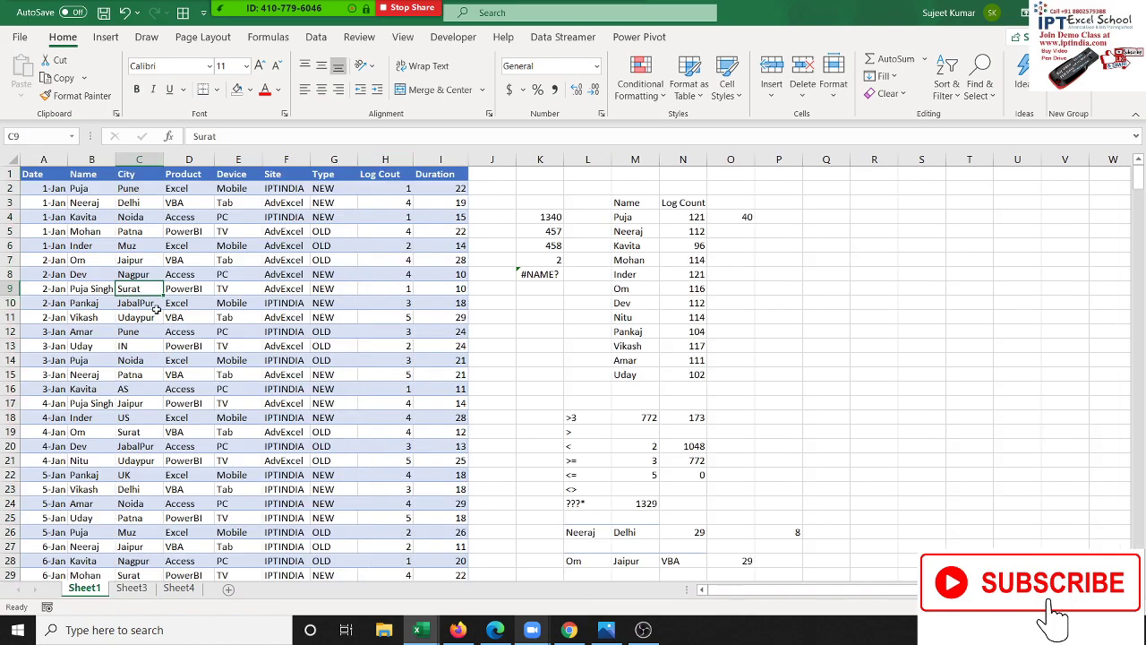
scroll(154, 305, down, 5)
scroll(153, 325, down, 2)
scroll(108, 448, down, 2)
click(72, 490)
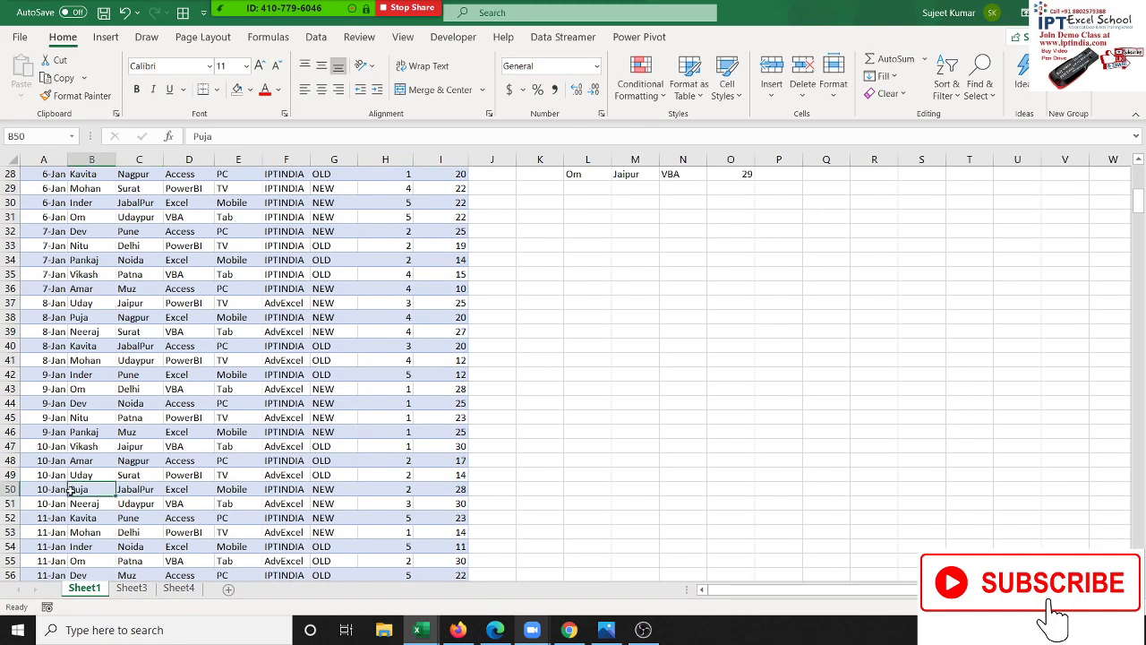
key(ctrl+Down)
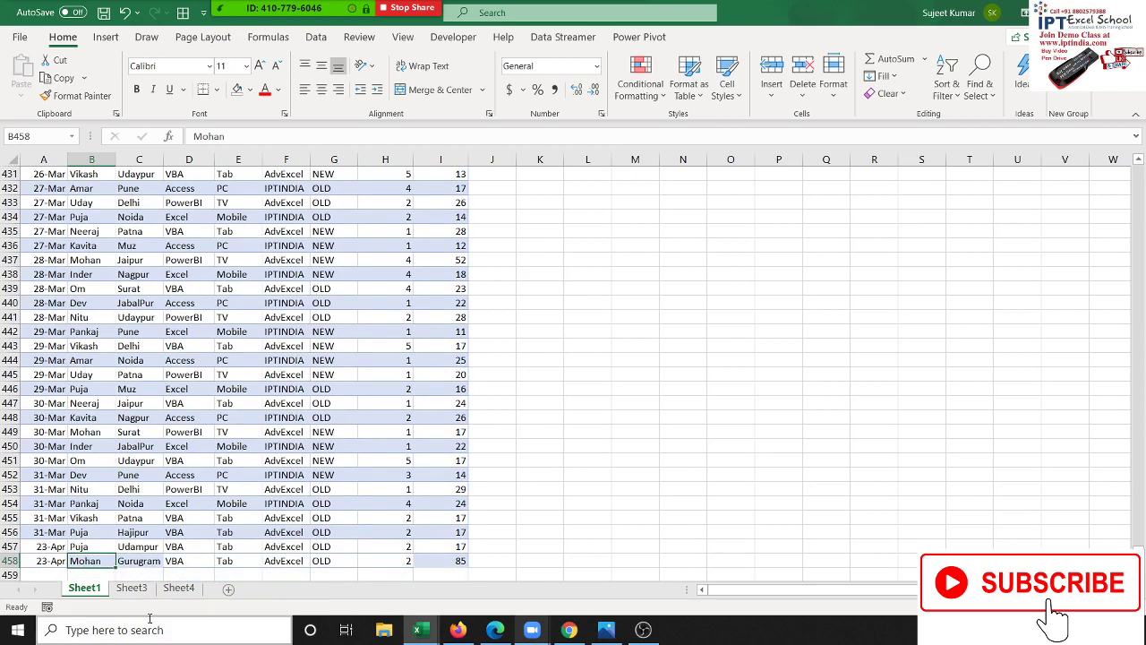
click(137, 588)
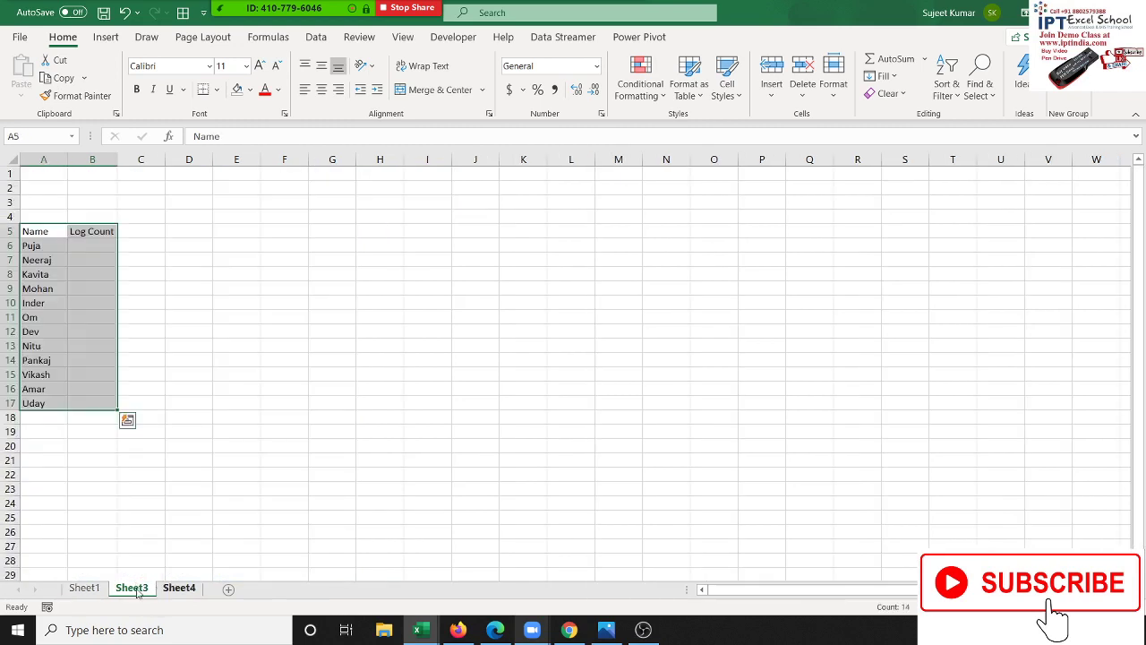
click(84, 588)
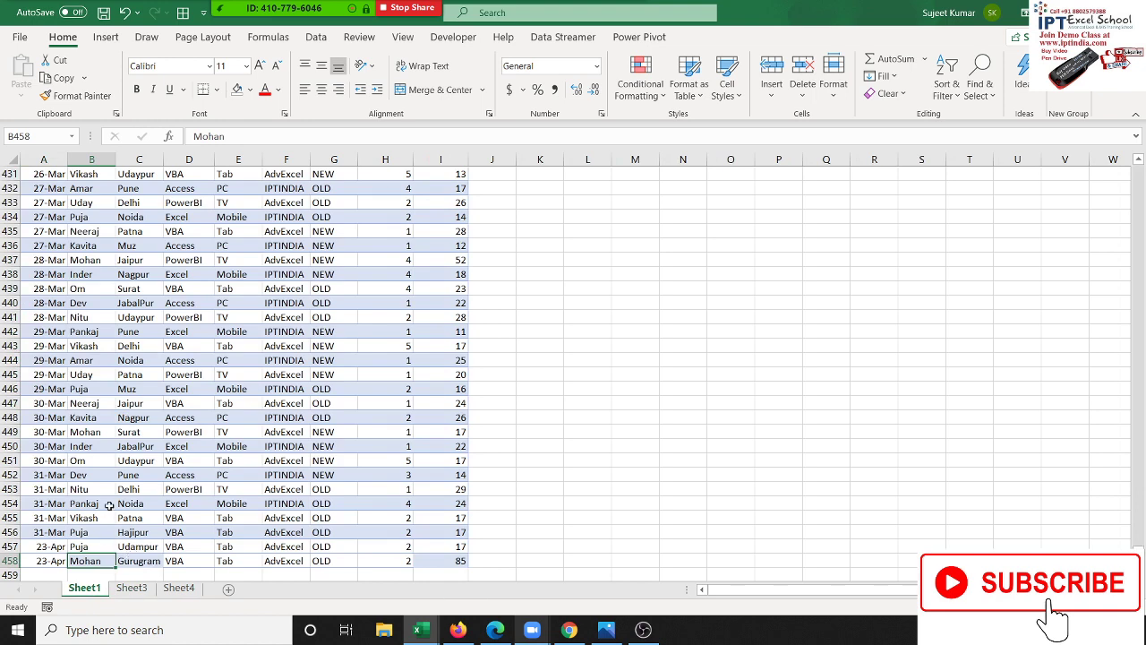
scroll(102, 501, up, 6)
scroll(101, 475, up, 6)
click(85, 330)
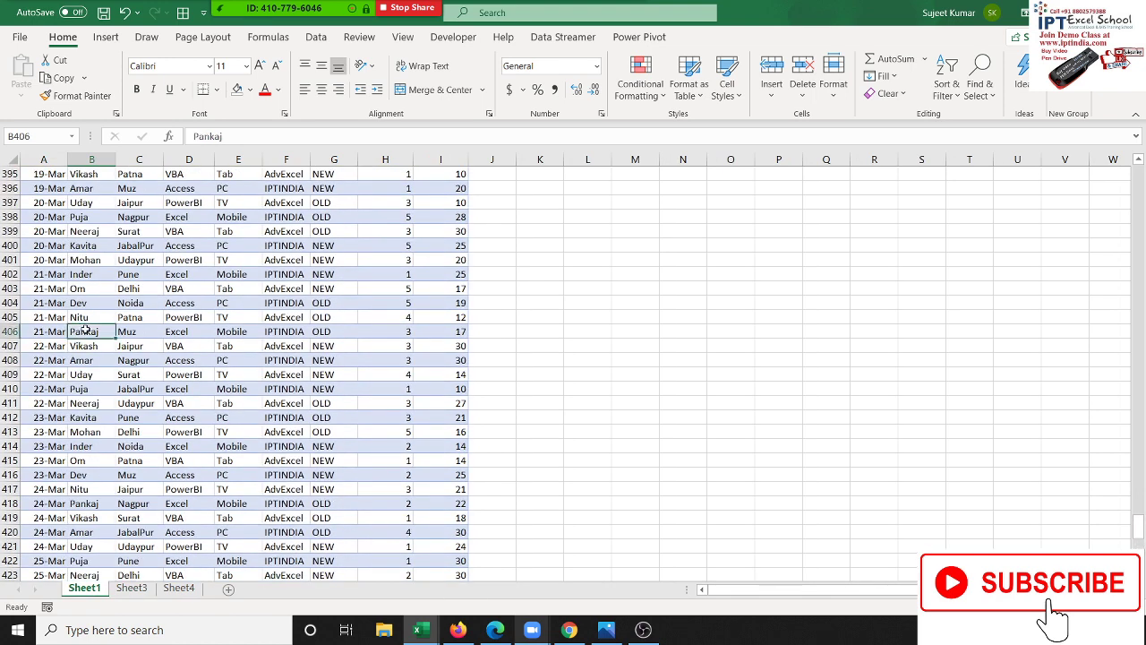
key(ctrl+Up)
Select and copy the top rows of the sales table starting at A1
key(Left)
key(shift+Right)
key(shift+Right)
key(shift+Right)
key(shift+Right)
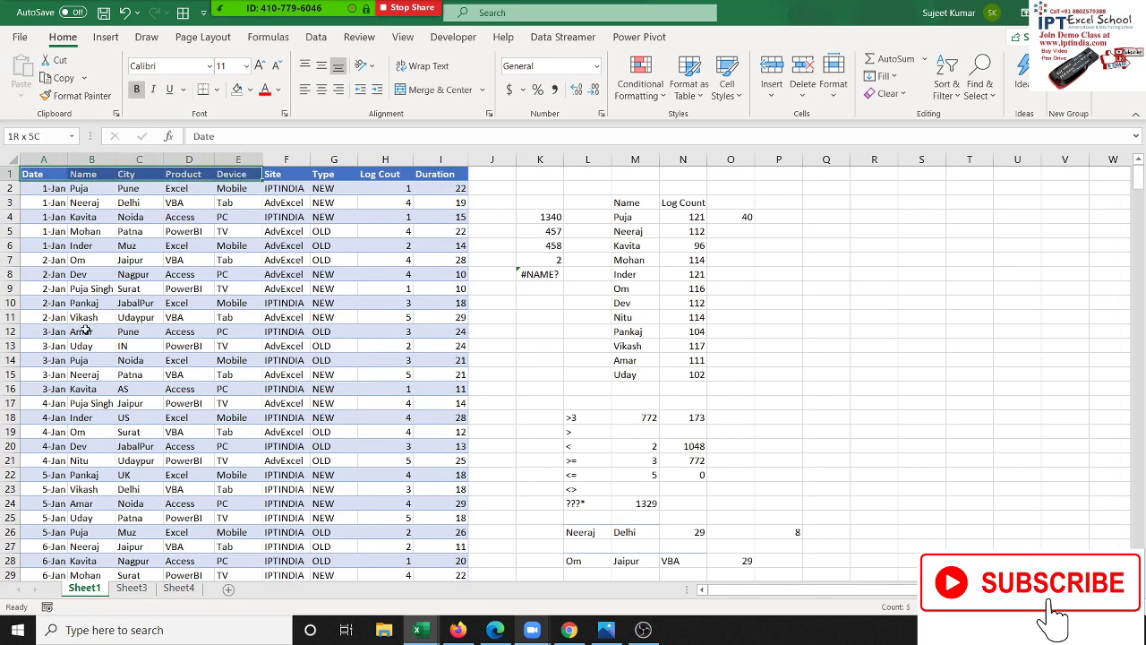
key(shift+Right)
key(shift+Right)
key(shift+Right)
key(shift+Down)
key(shift+Down)
key(shift+Down)
key(shift+Down)
key(shift+Down)
key(shift+Down)
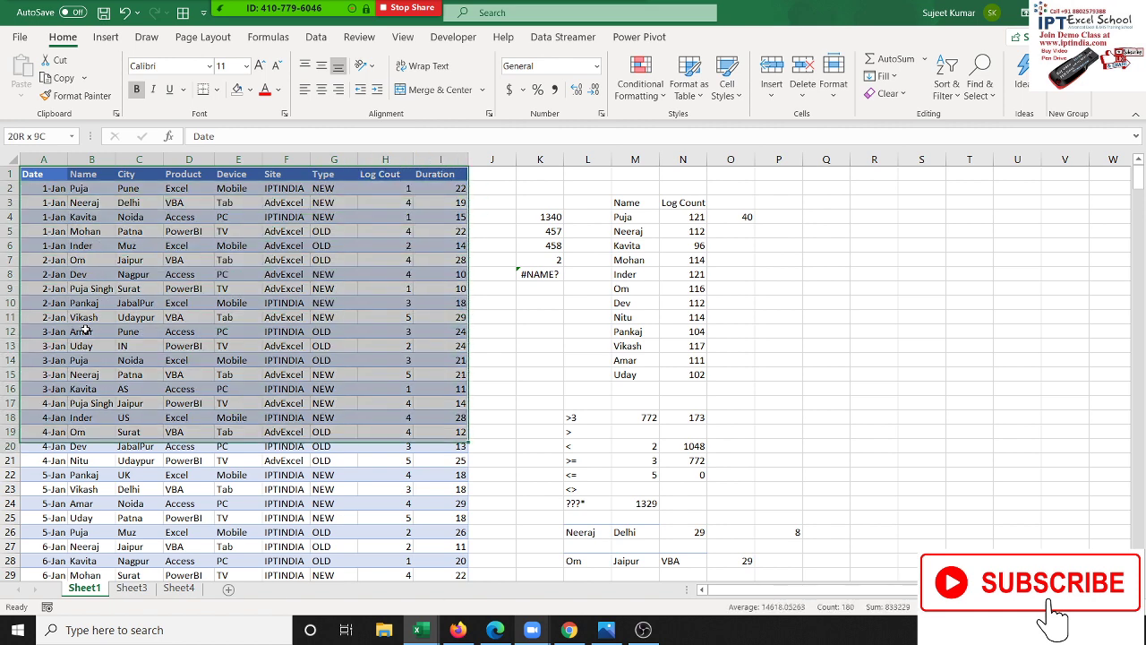
key(shift+Down)
key(shift+Down)
key(shift+Down)
key(ctrl+c)
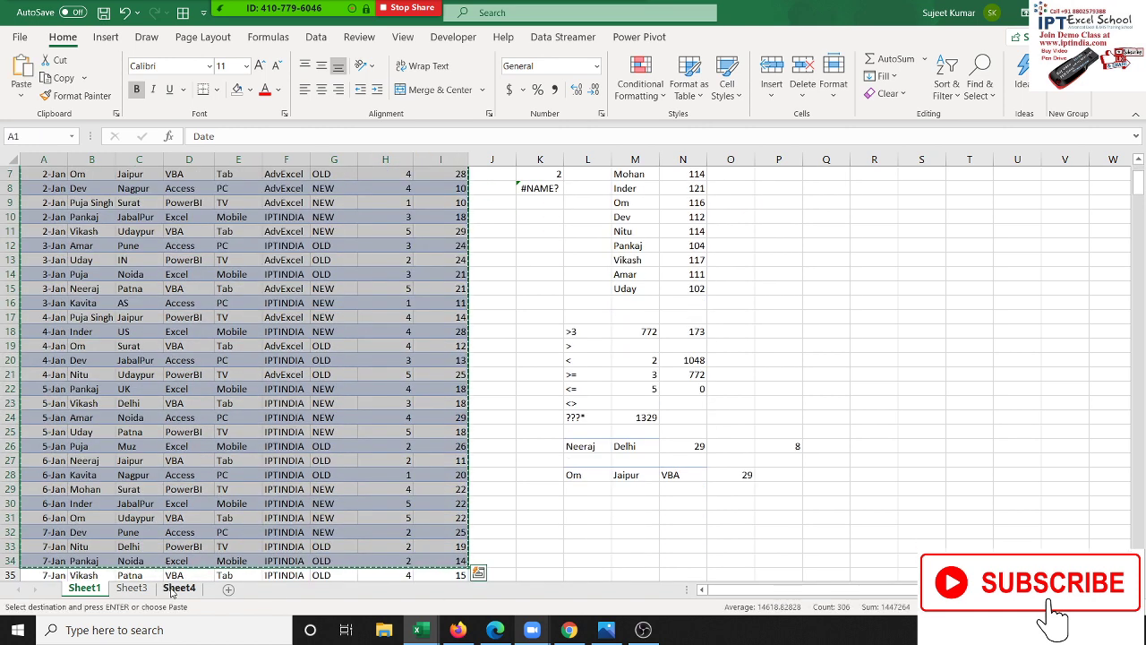
Paste the rows transposed at Sheet4's A1, putting Date through Duration down column A
click(173, 588)
right_click(45, 172)
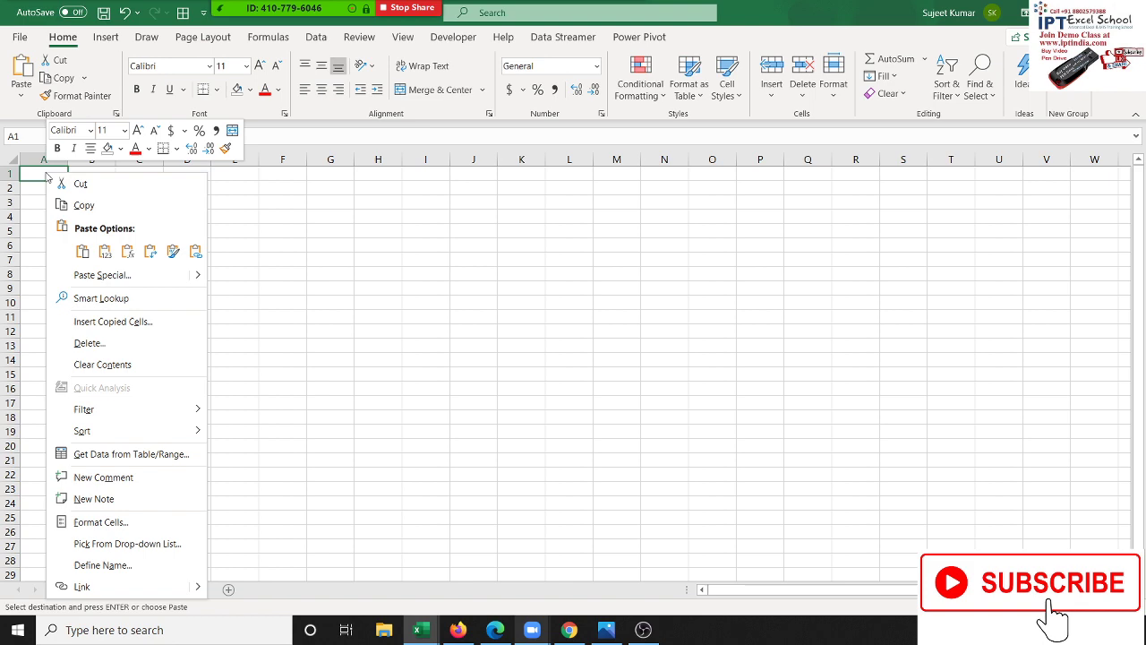
click(88, 276)
click(192, 347)
click(182, 384)
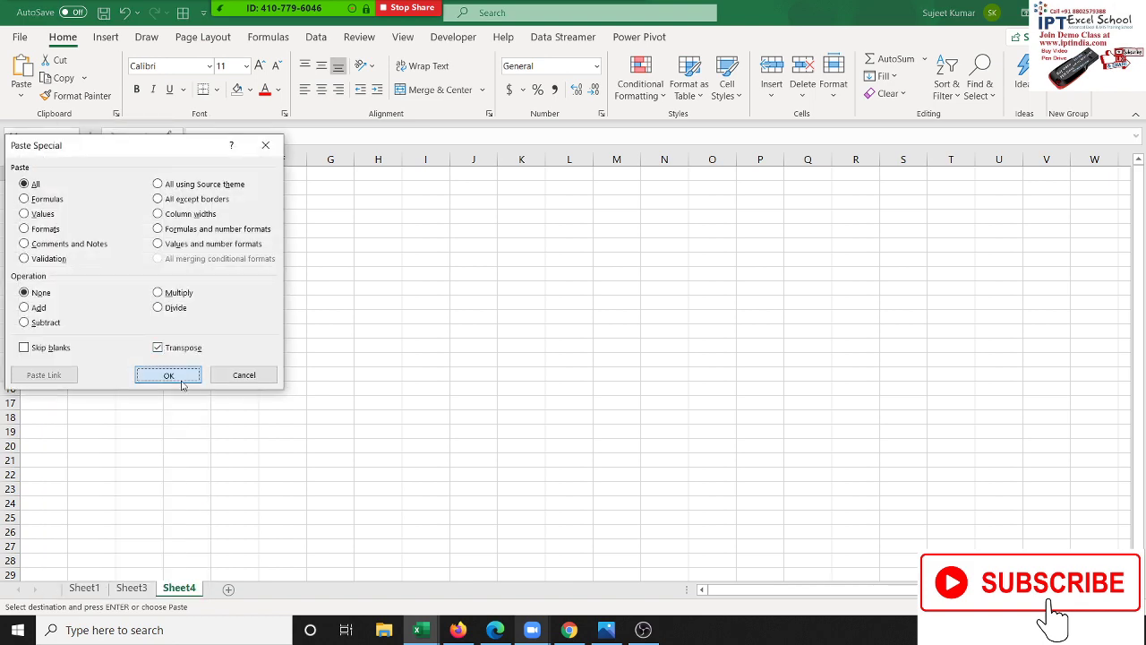
click(288, 335)
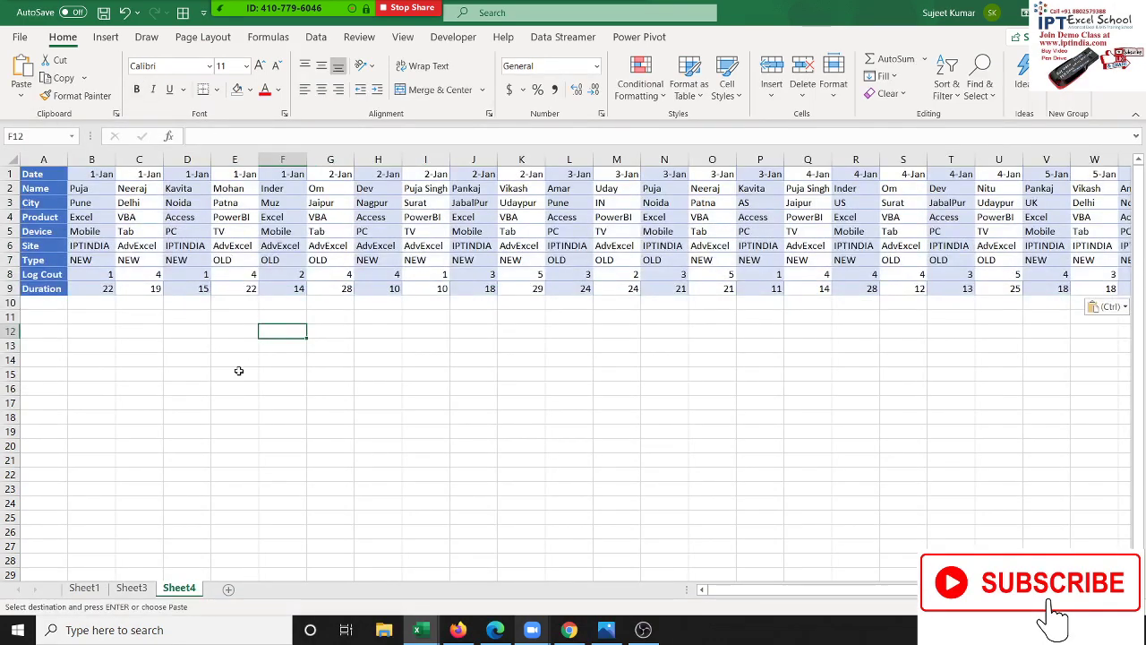
click(143, 403)
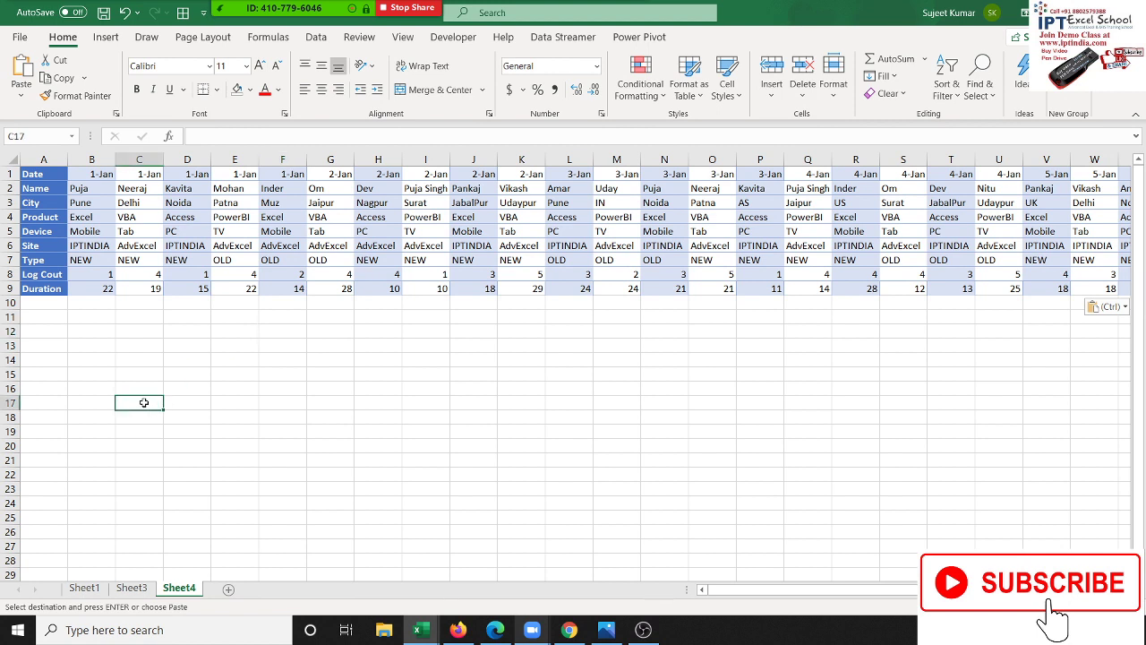
Enter Mohan in C17 and begin a SUMIF in D17 using row 2 as the range
text(Mohan)
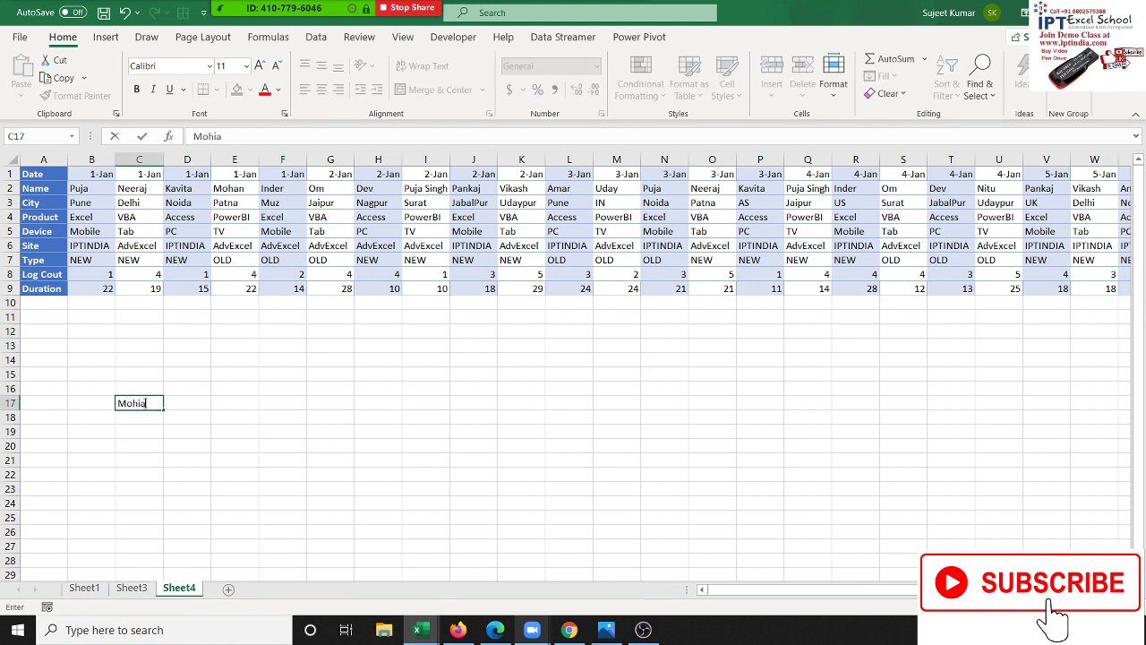
key(Tab)
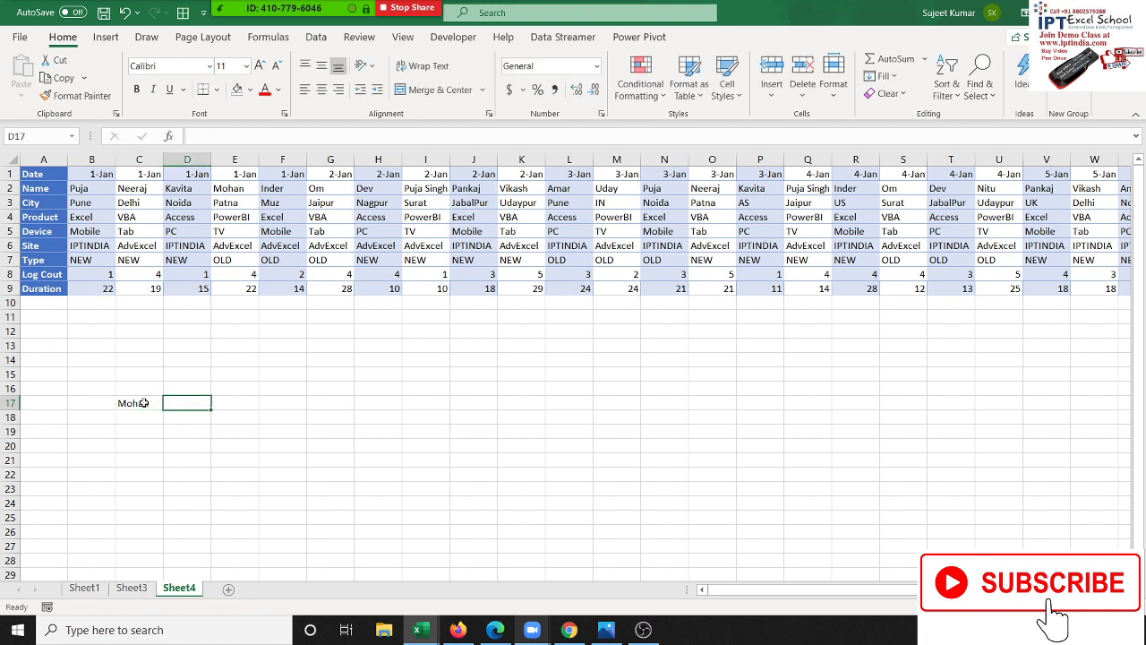
text(=s)
key(BackSpace)
text(s)
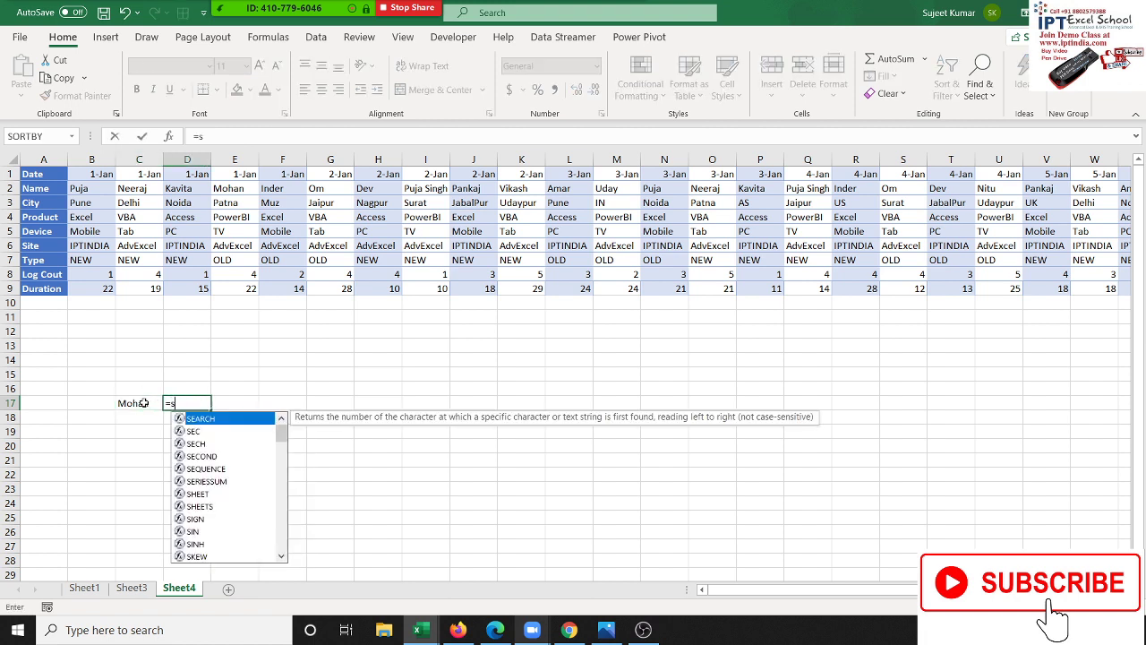
text(um)
key(Down)
key(Tab)
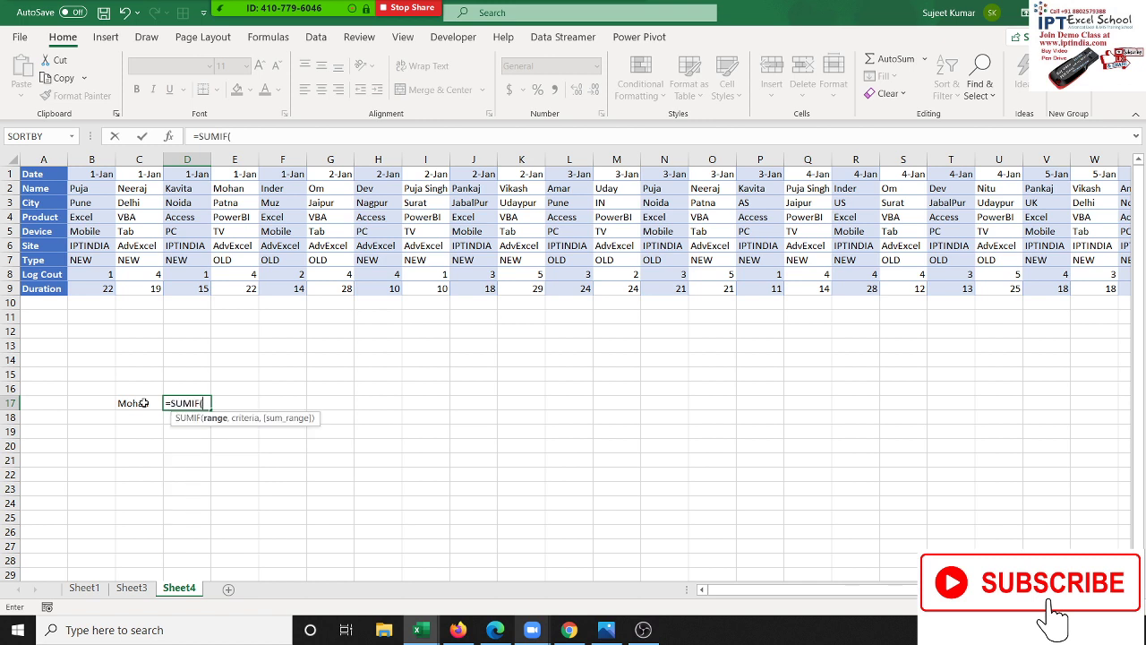
click(9, 188)
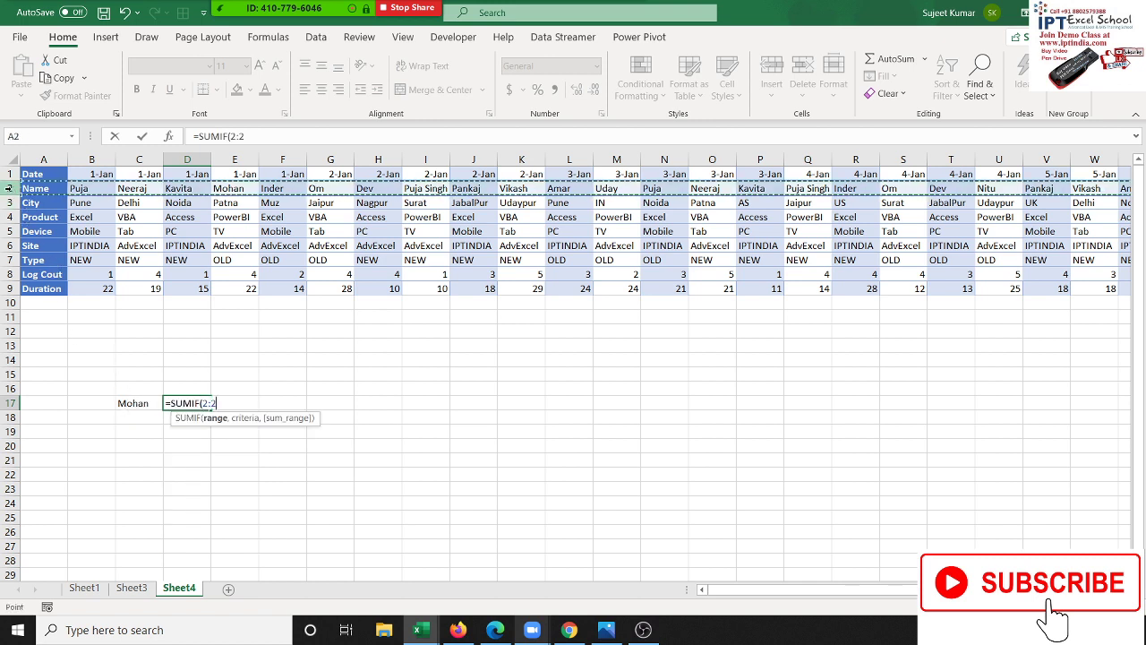
Complete SUMIF(2:2,C17,8:8) in D17 so it totals Mohan's Log Cout as 8
text(,)
click(143, 404)
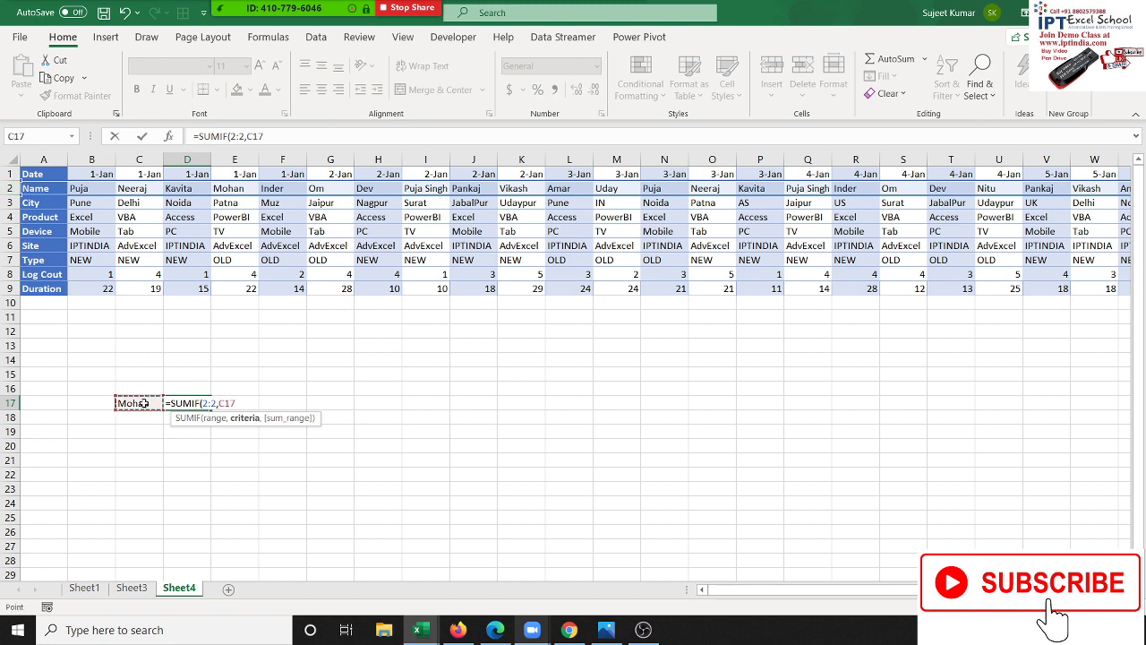
text(,)
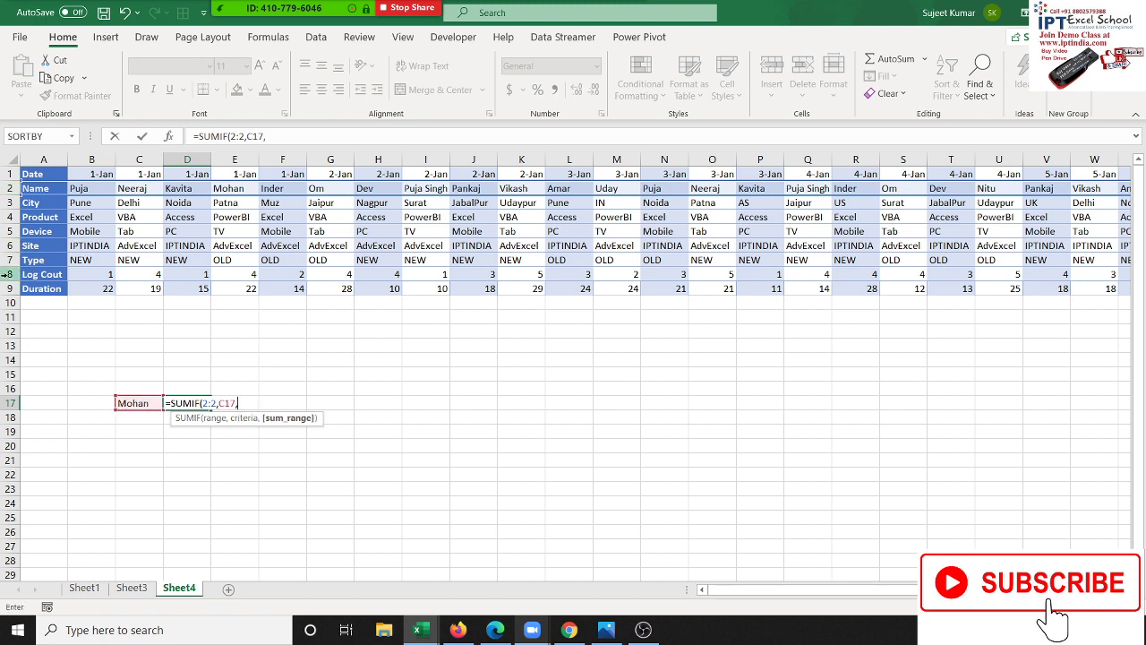
click(7, 274)
key(ctrl+Return)
key(Left)
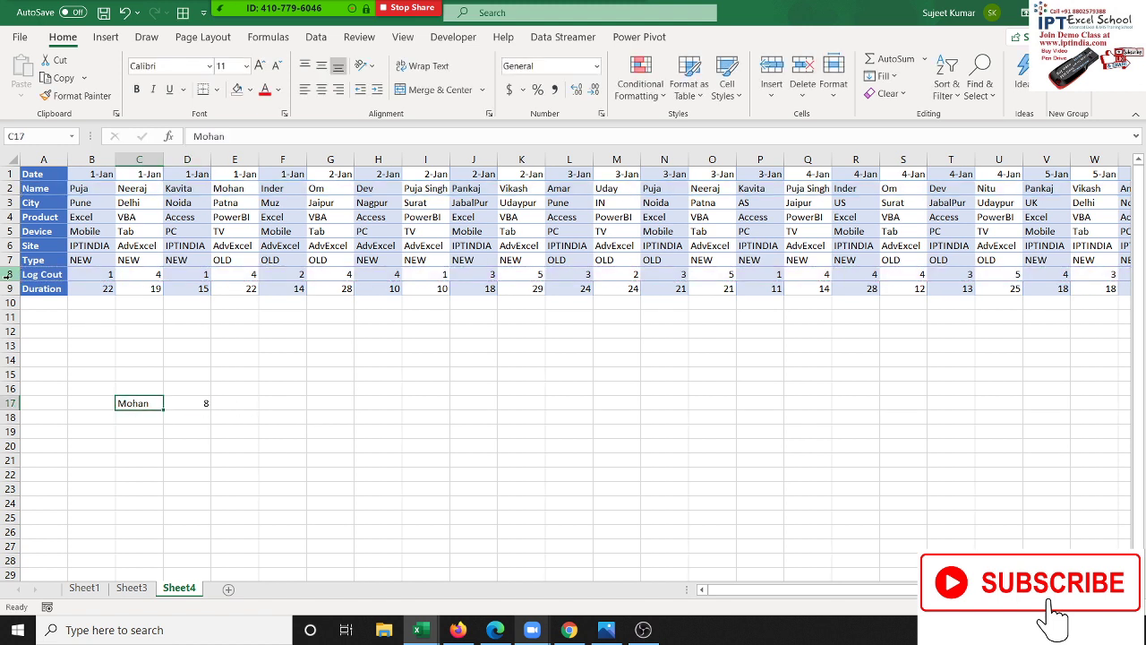
key(Right)
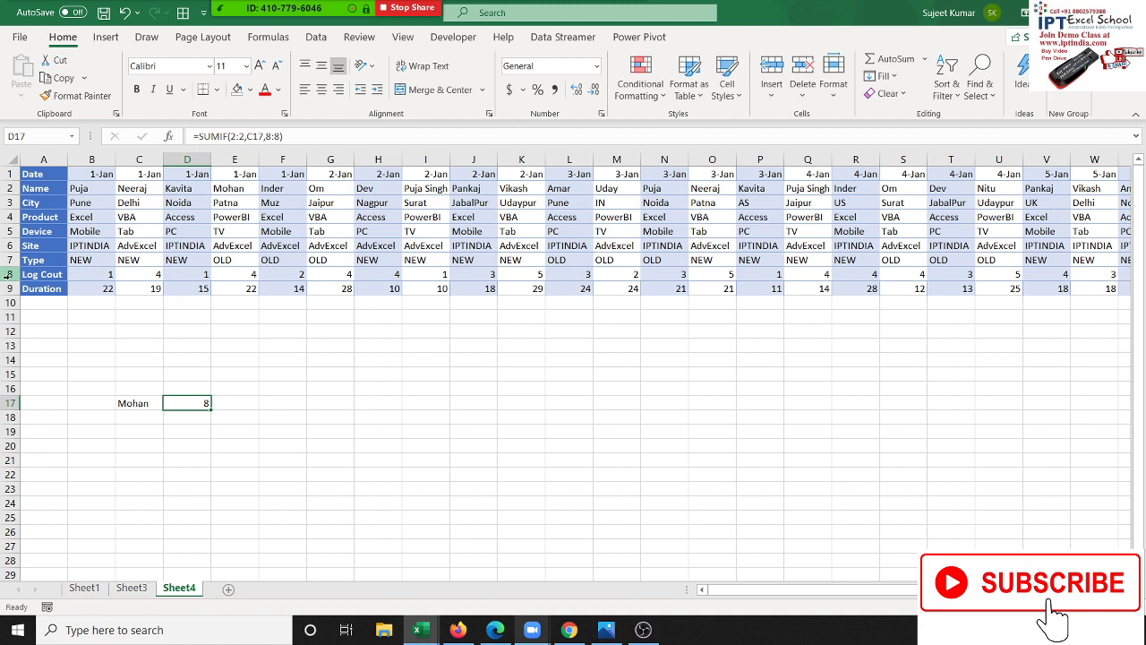
key(Right)
Enter =COUNTIF(2:2,C17) in E17, returning 2 occurrences of Mohan
text(=cou)
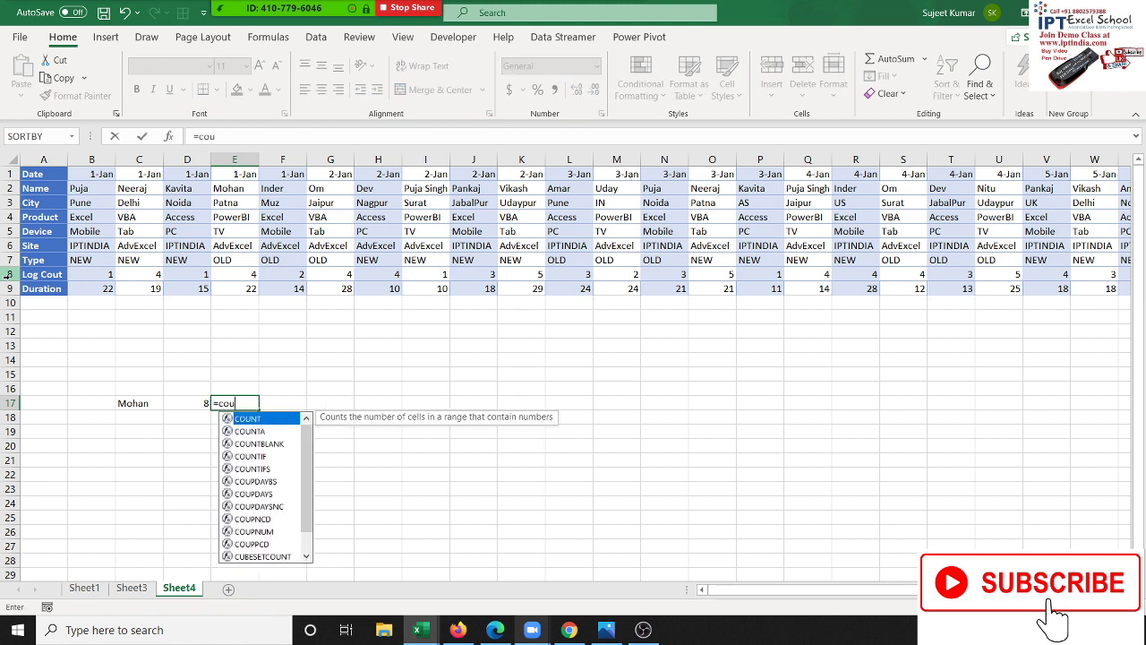
key(Down)
key(Down)
key(Down)
key(Tab)
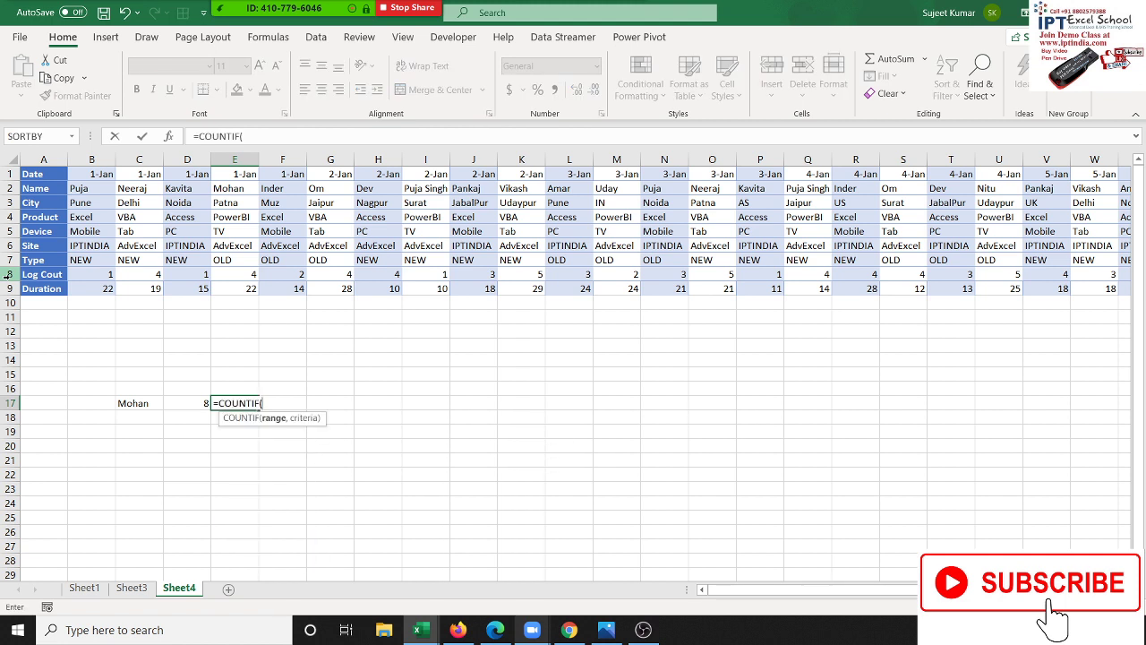
click(9, 188)
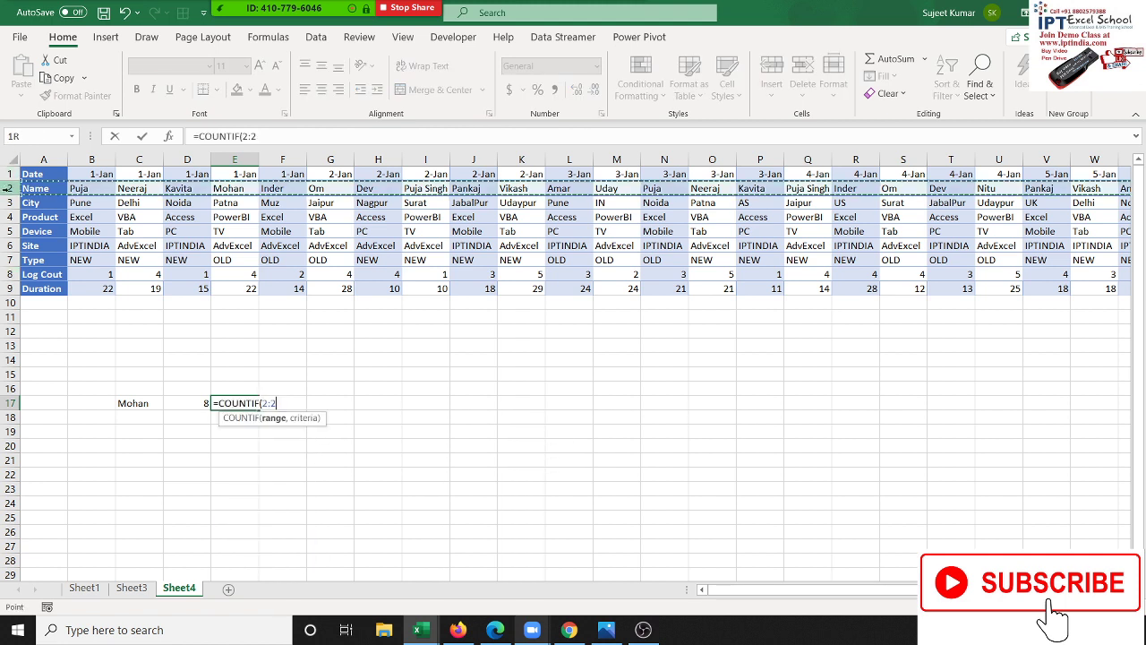
text(,)
click(139, 400)
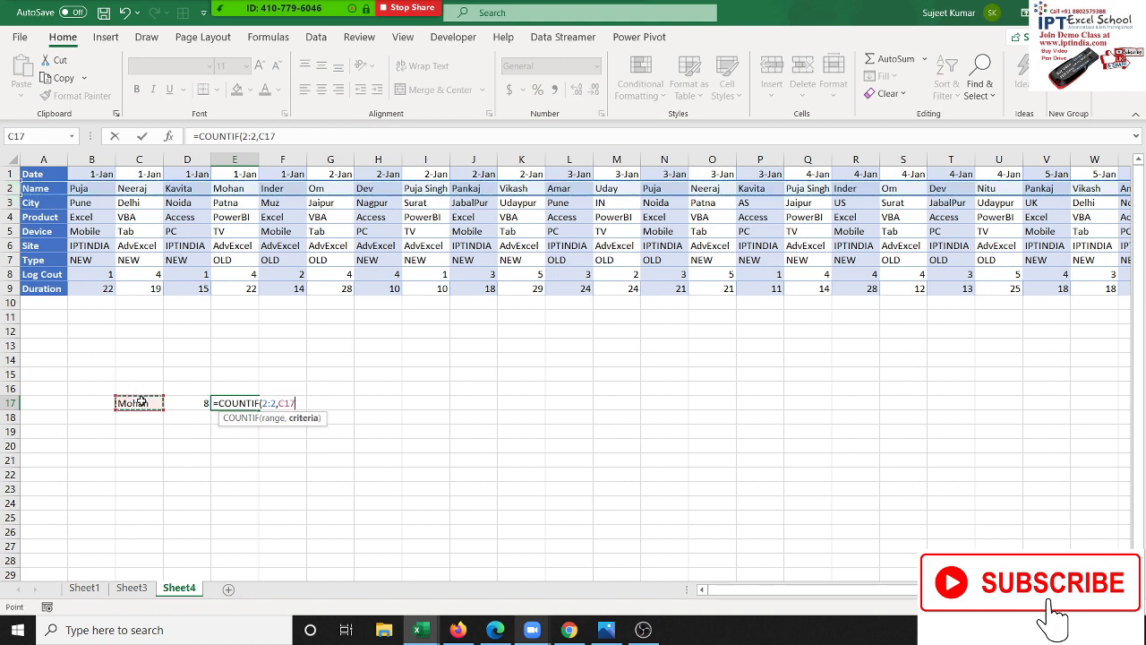
key(Return)
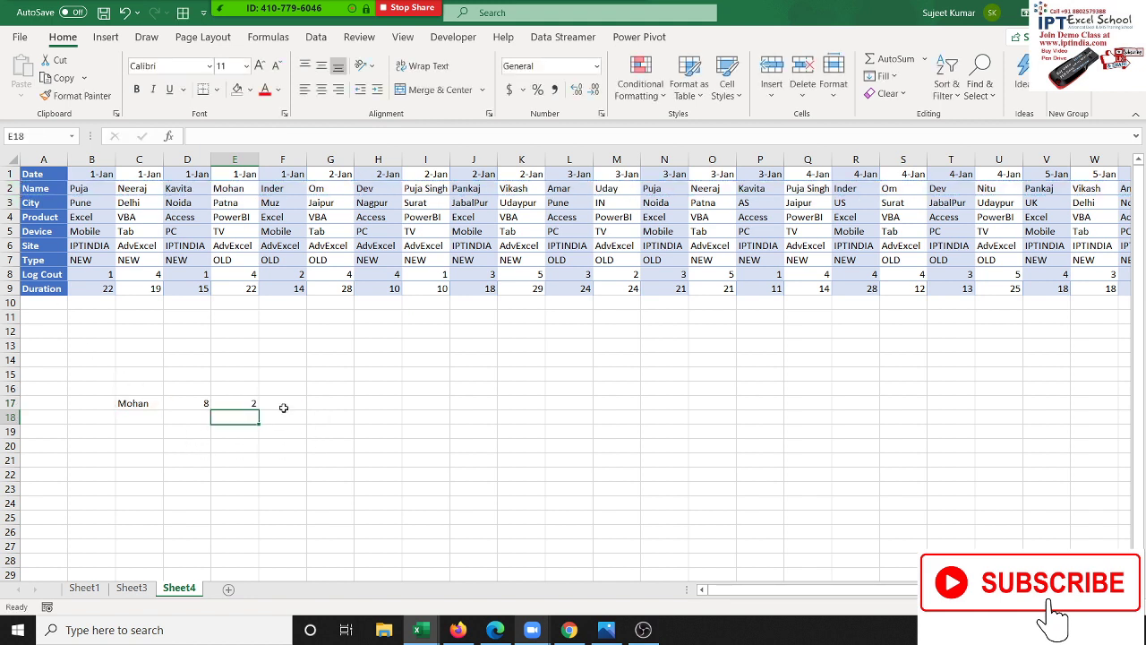
click(283, 409)
text(=s)
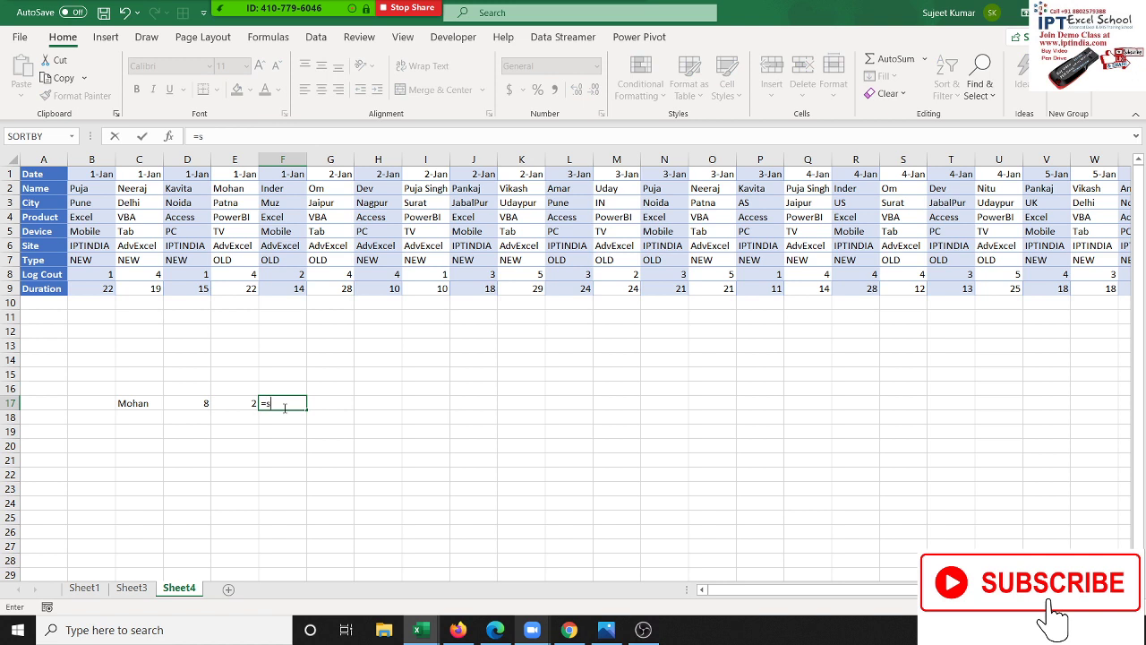
text(um)
Build =SUMIFS(8:8,2:2,"Puja",3:3,"Delhi") in F17, which currently returns 0
key(Down)
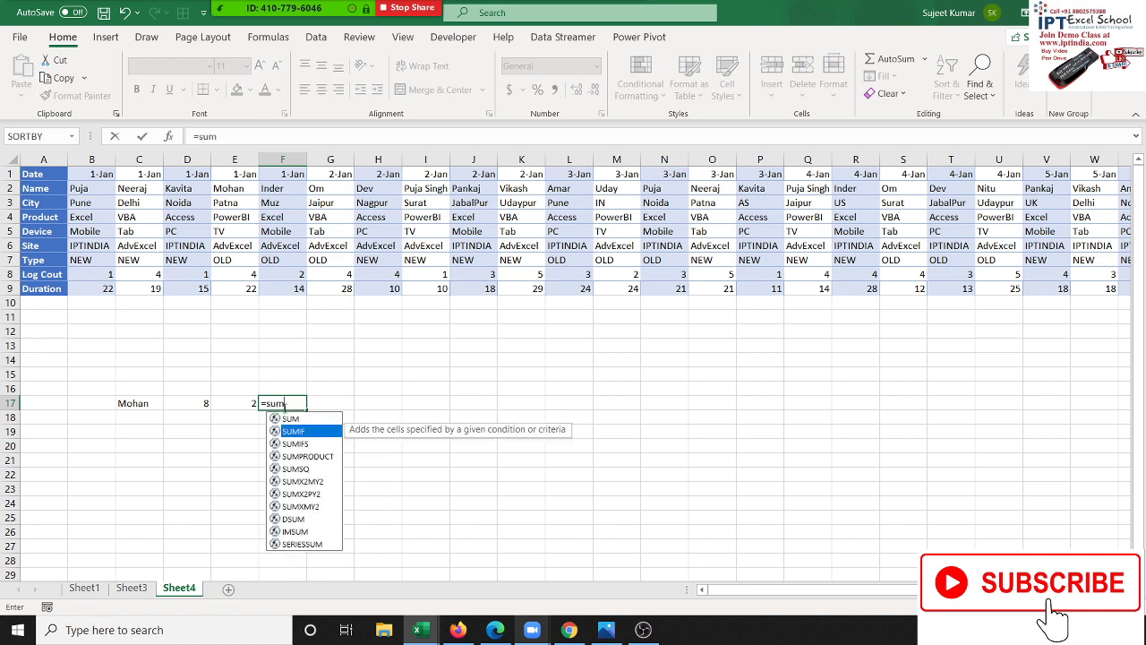
key(Down)
key(Tab)
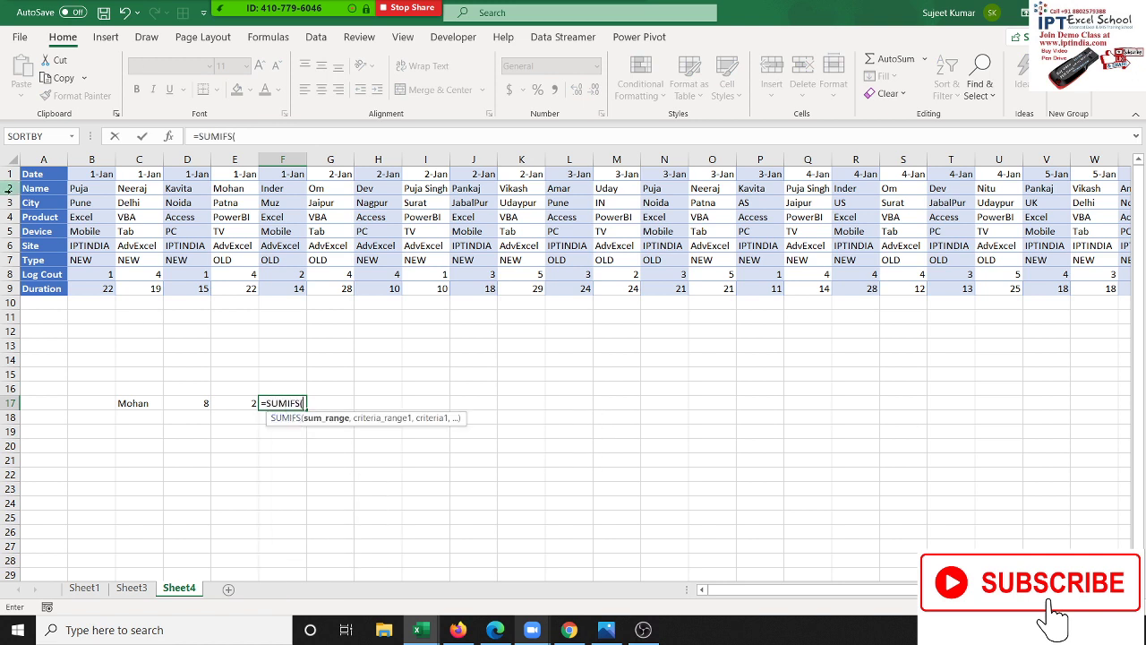
click(11, 188)
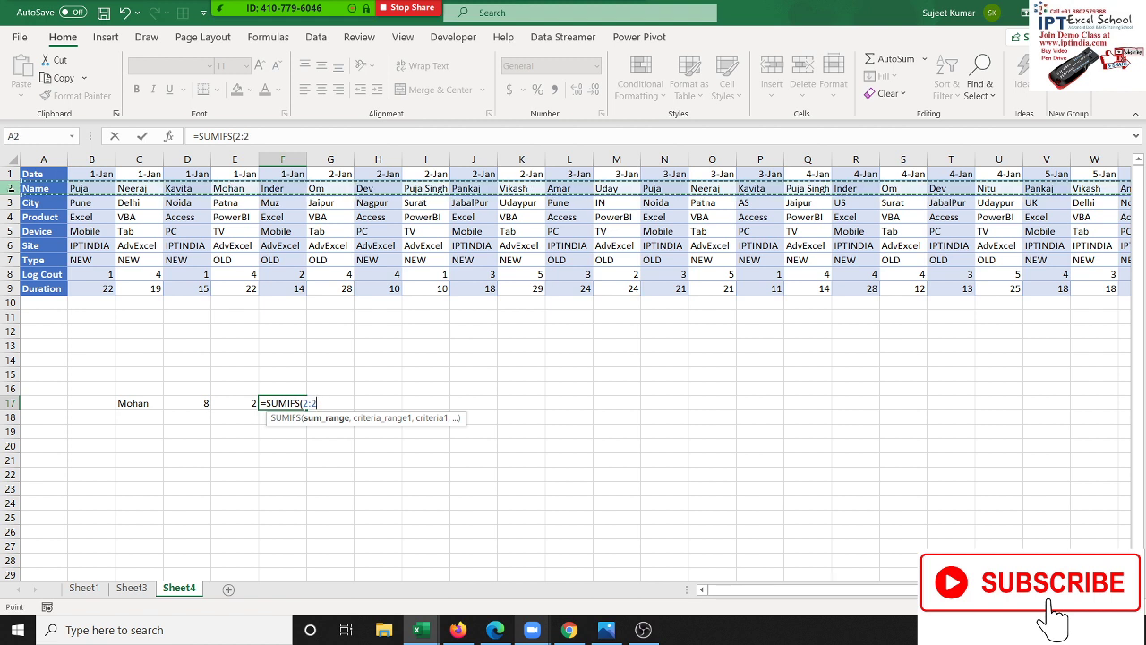
text(,"P)
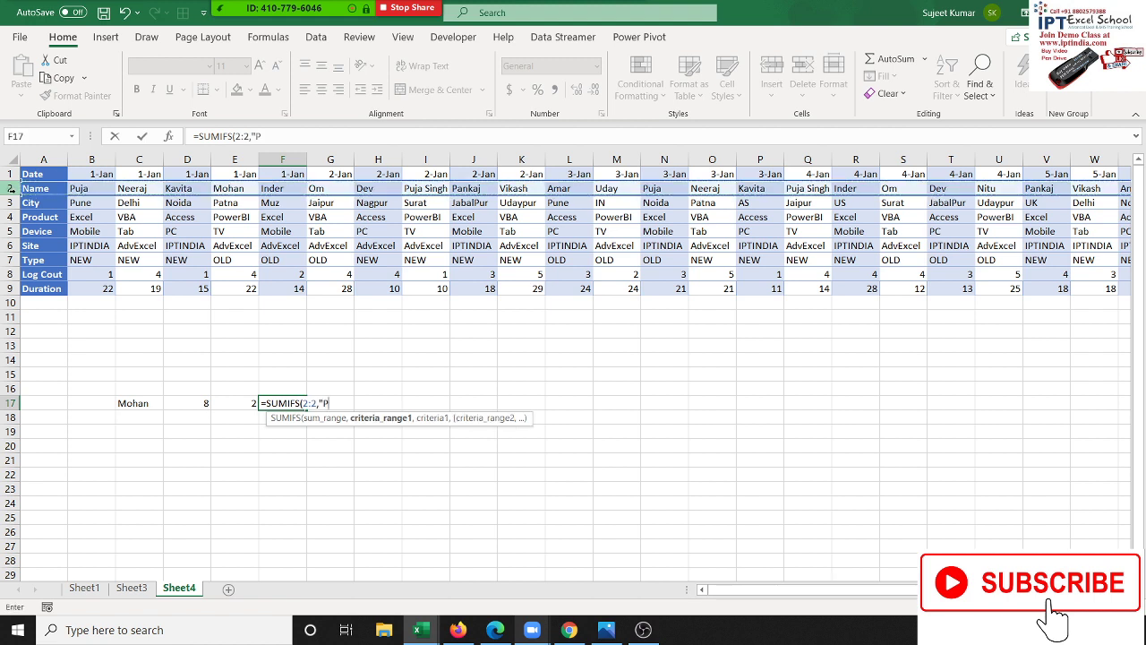
text(uja")
text(,)
click(8, 203)
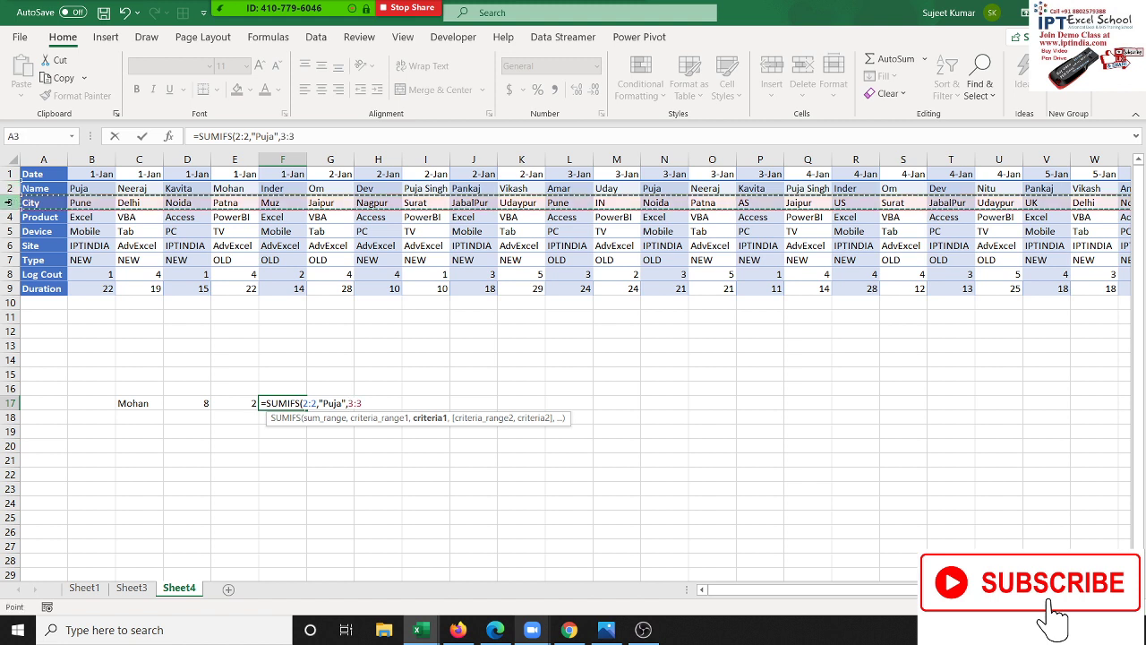
text(,")
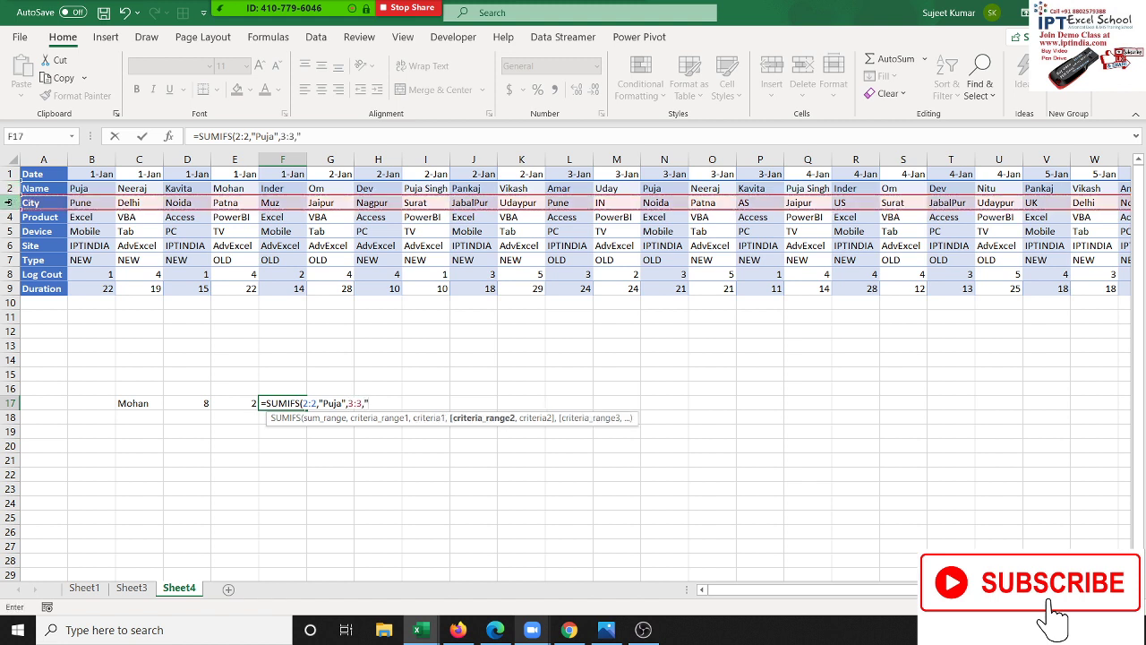
text(Delhi)
click(305, 403)
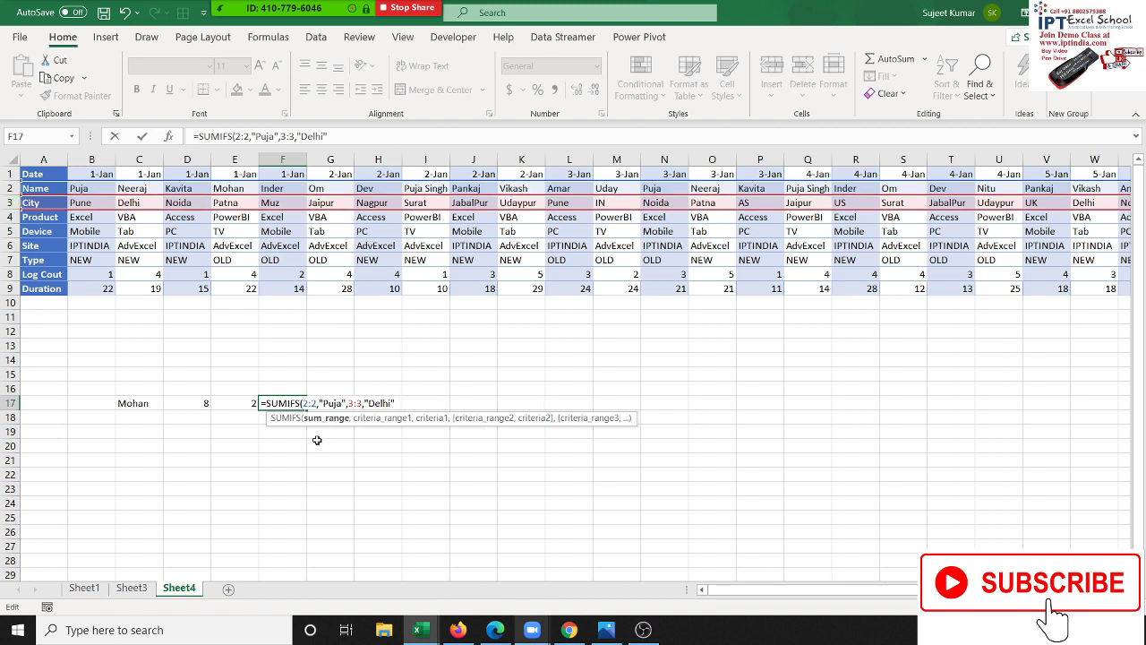
click(9, 274)
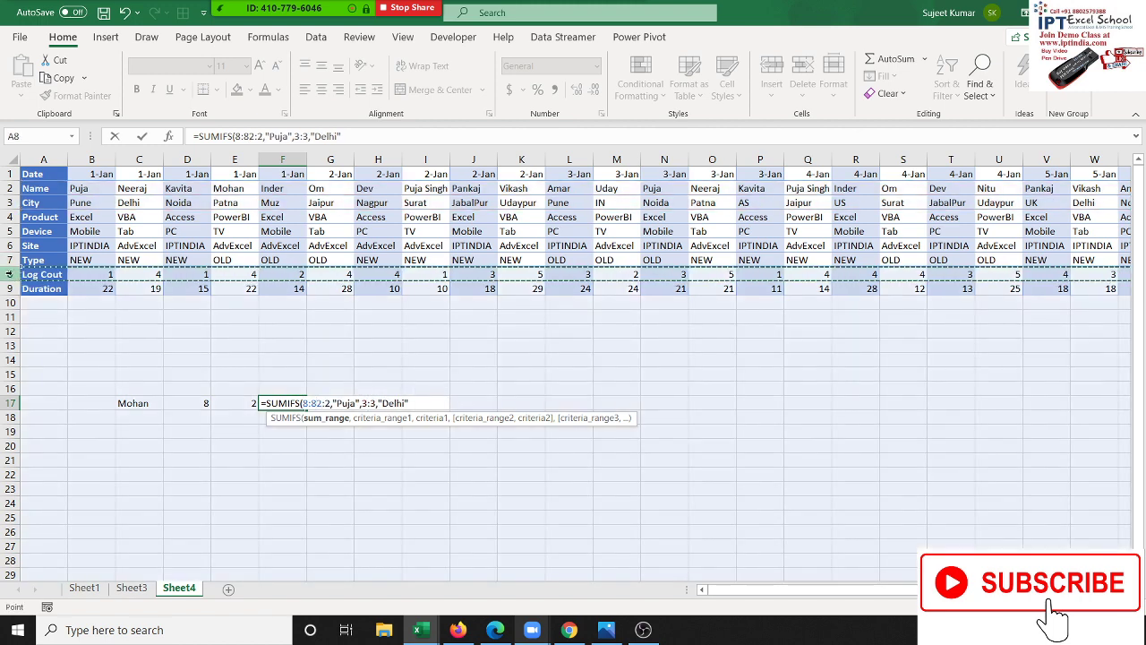
text(,)
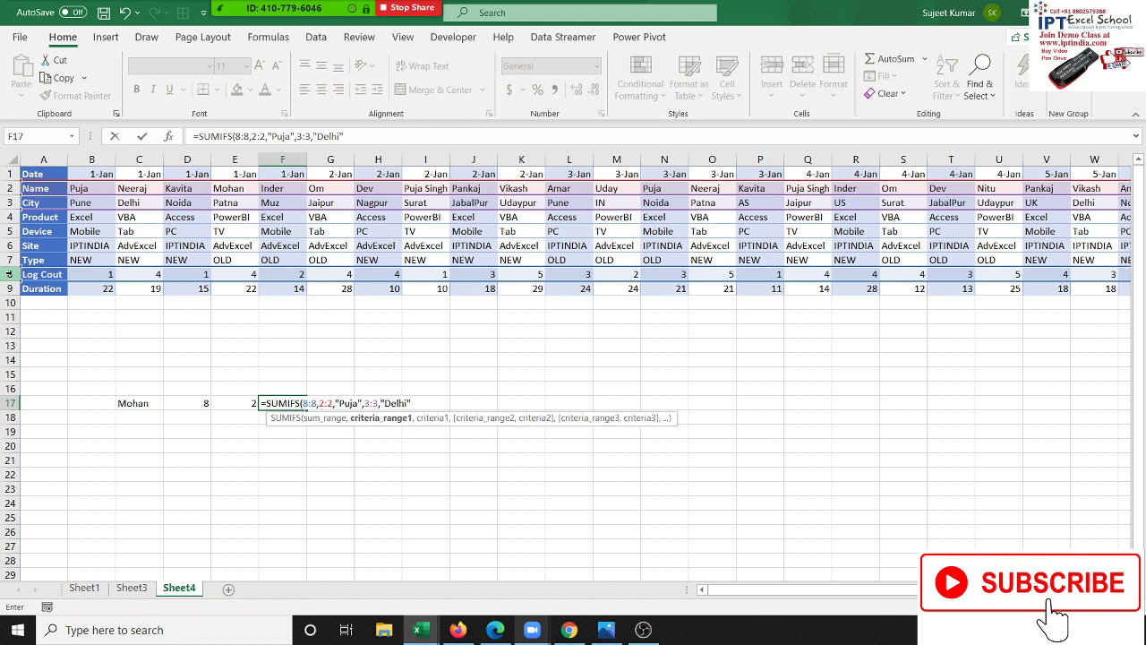
key(Return)
key(Up)
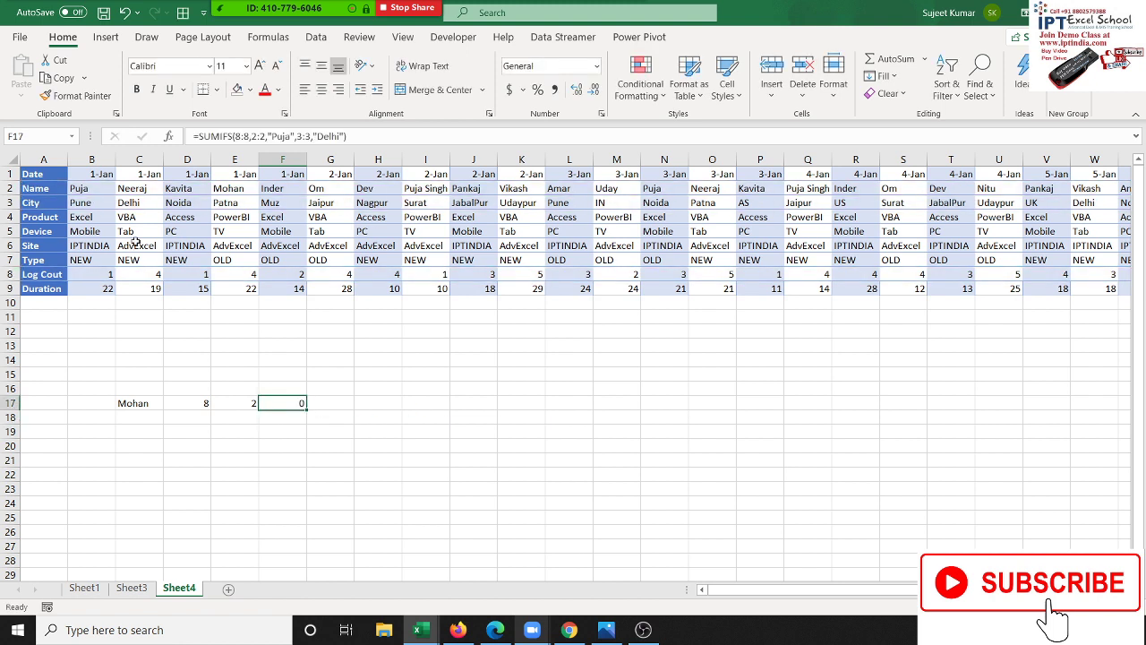
Change Puja's city in B3 from Pune to Delhi
click(144, 191)
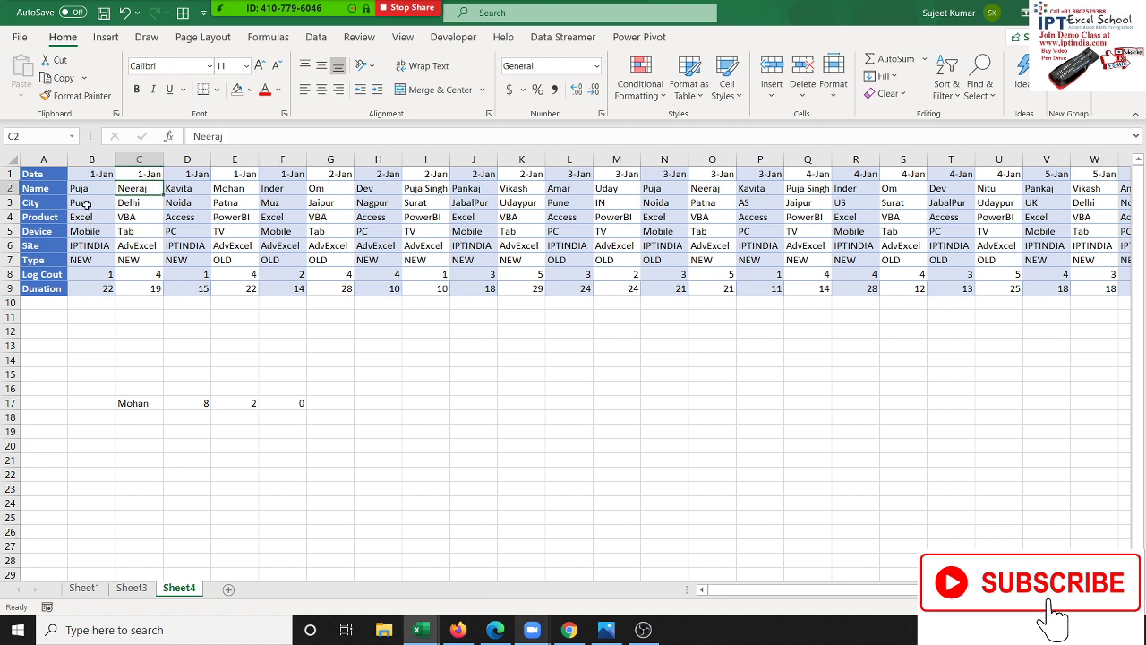
click(95, 203)
text(Delhi)
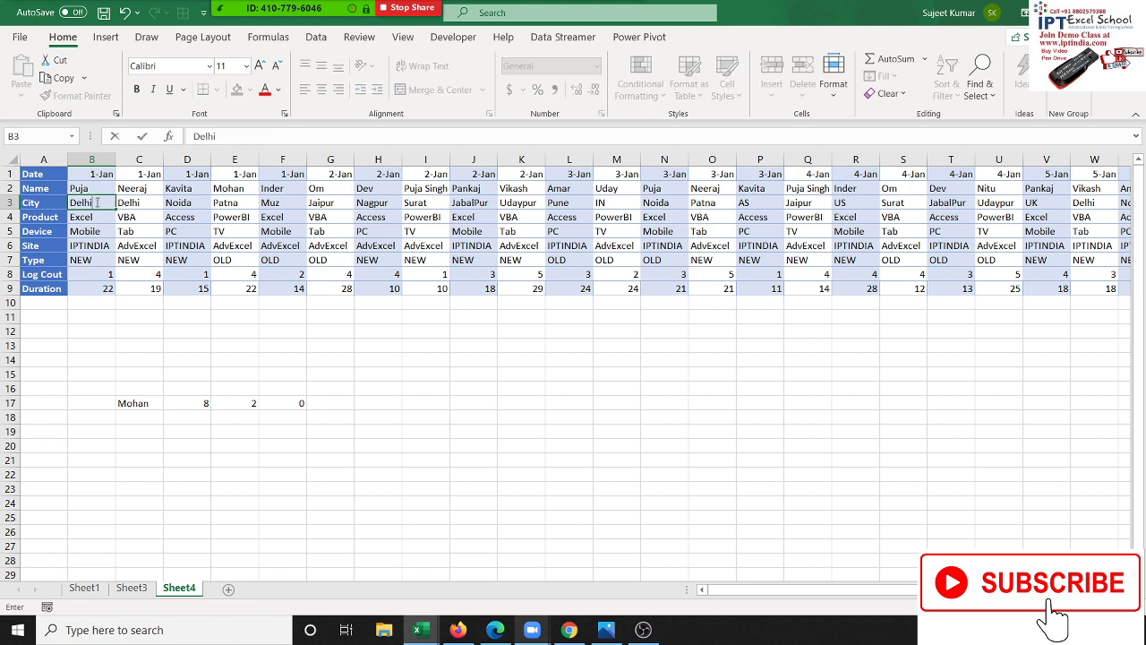
key(Return)
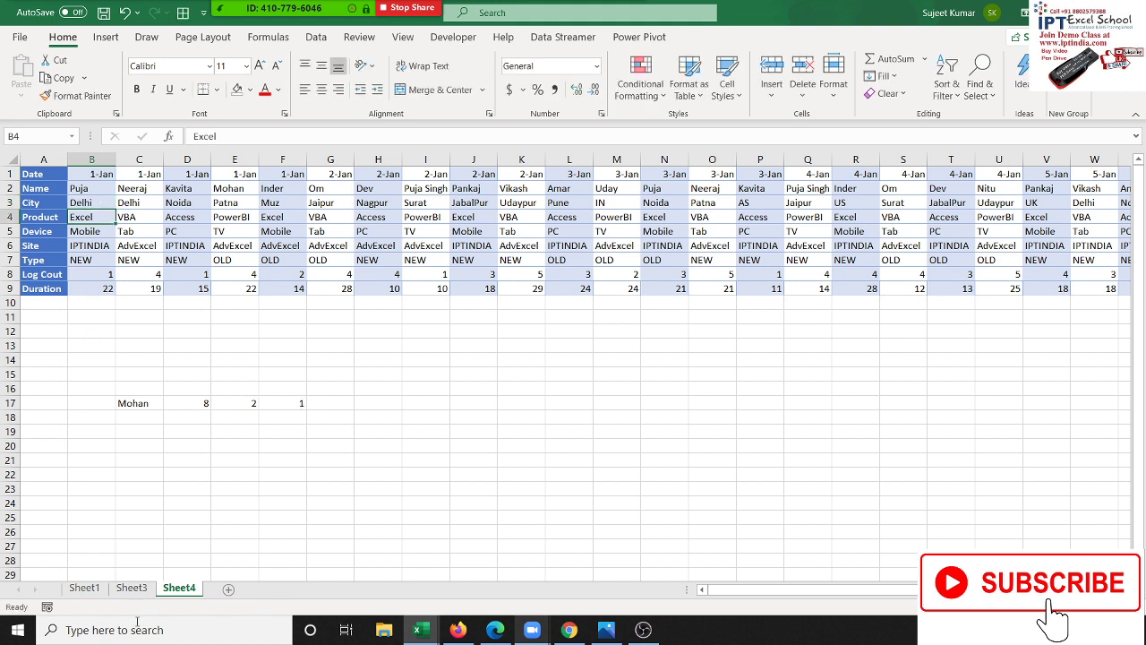
Browse Sheet3, Sheet1 and Sheet4, selecting column A and row 1 on Sheet4
click(133, 589)
click(90, 589)
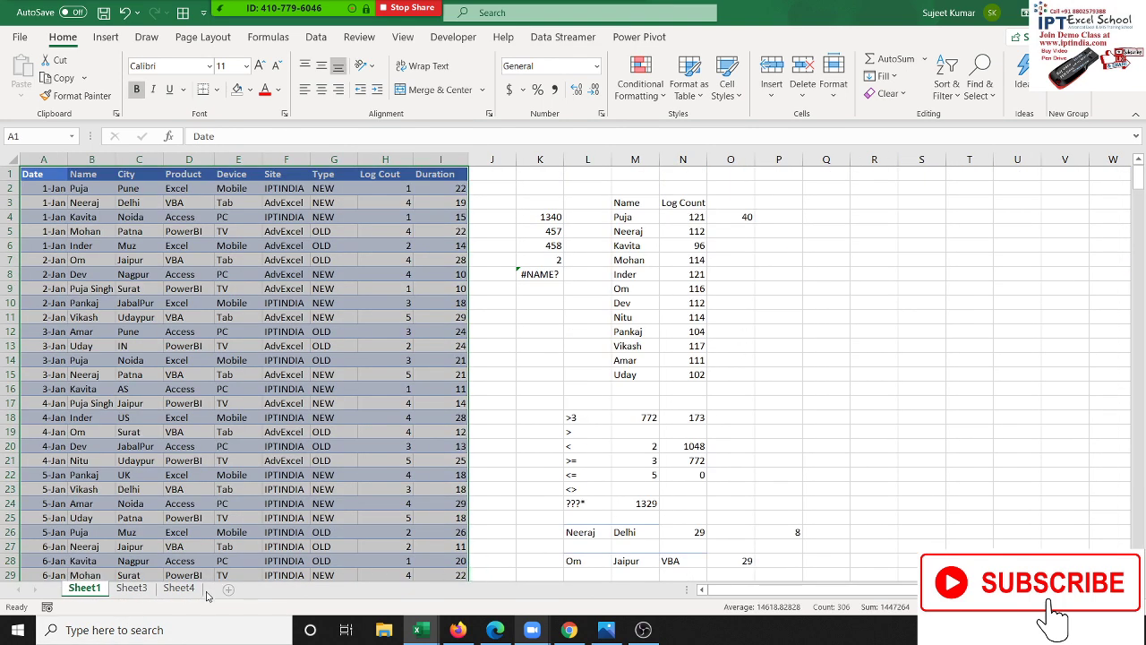
click(165, 593)
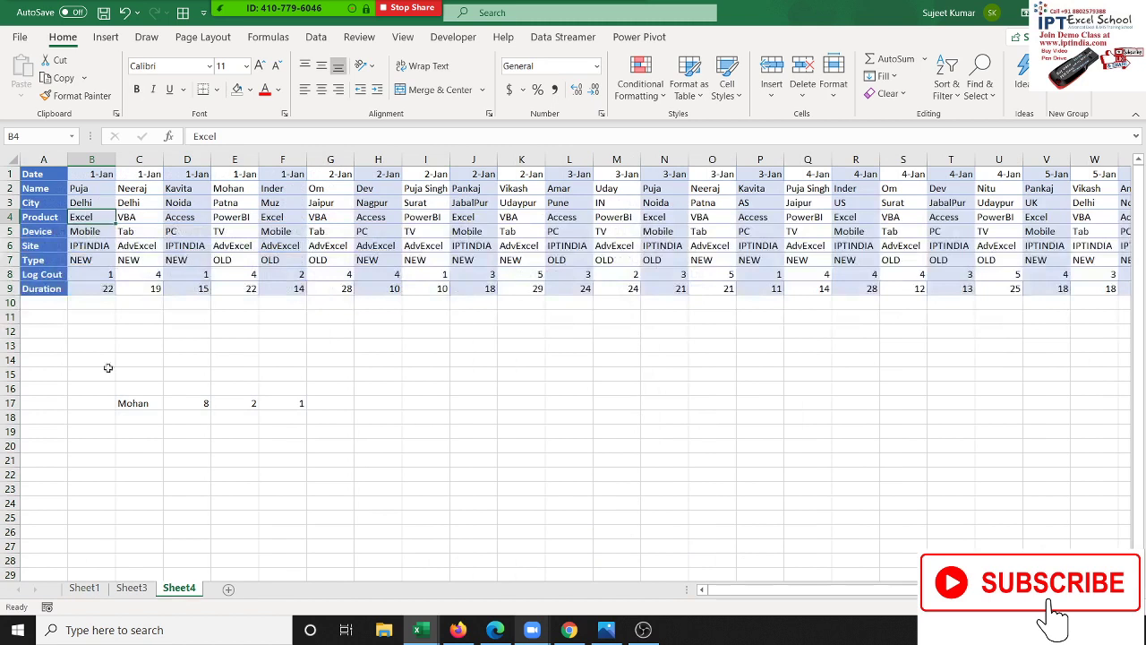
click(43, 159)
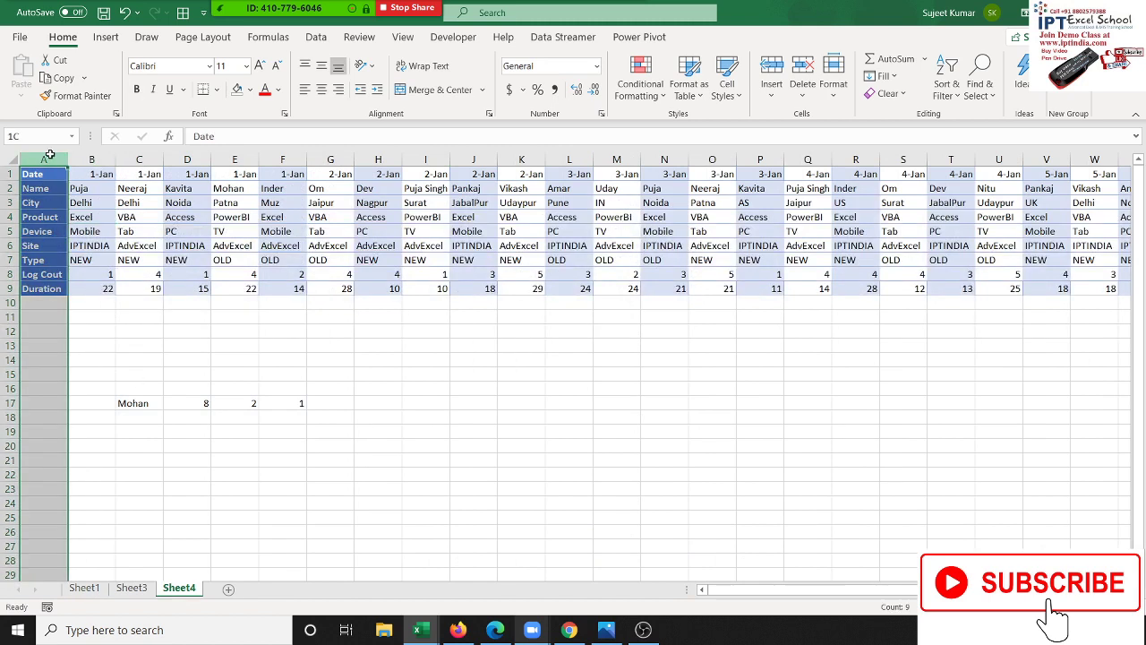
ctrl+click(7, 174)
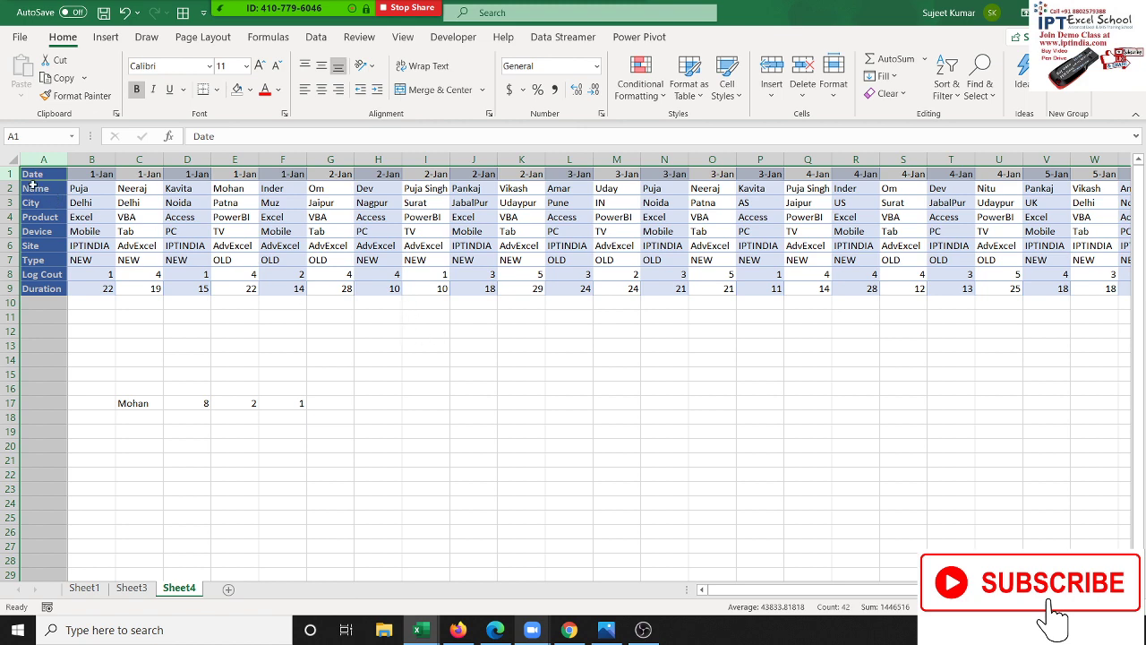
click(77, 193)
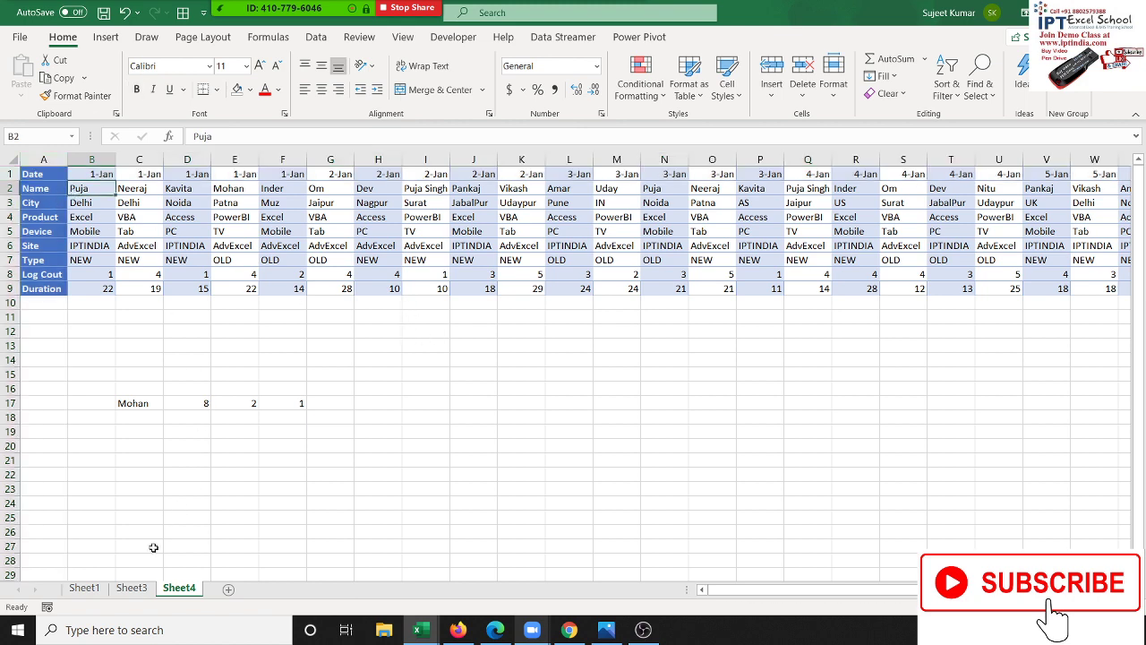
click(131, 589)
On Sheet1, clear the #NAME? errors from K8:K9
click(85, 589)
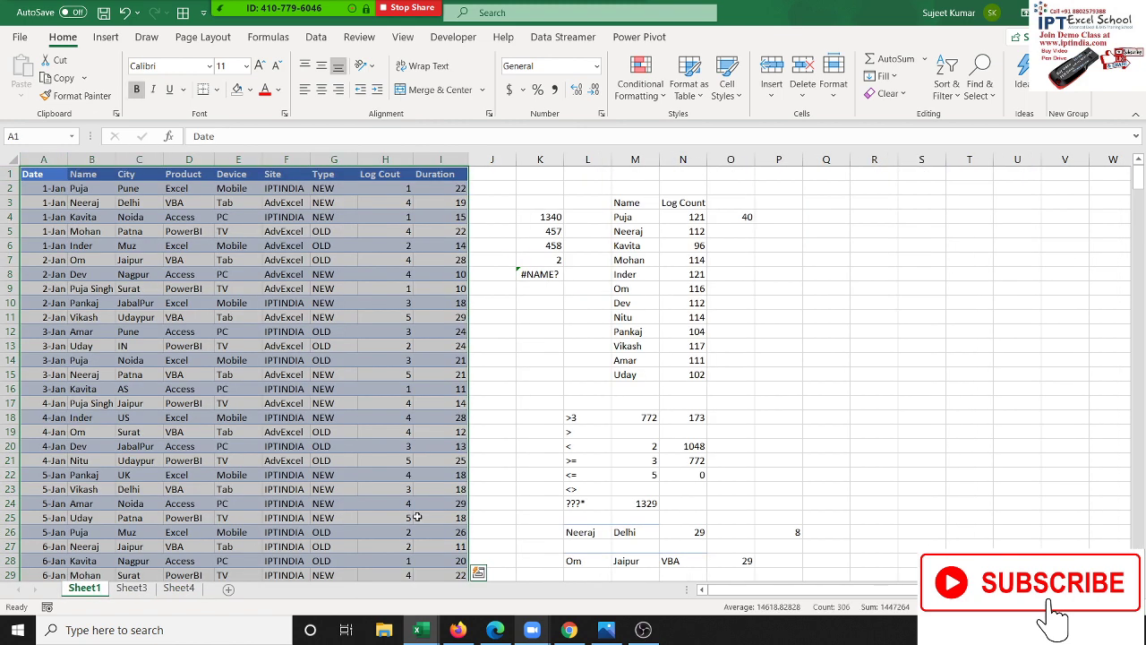
click(751, 219)
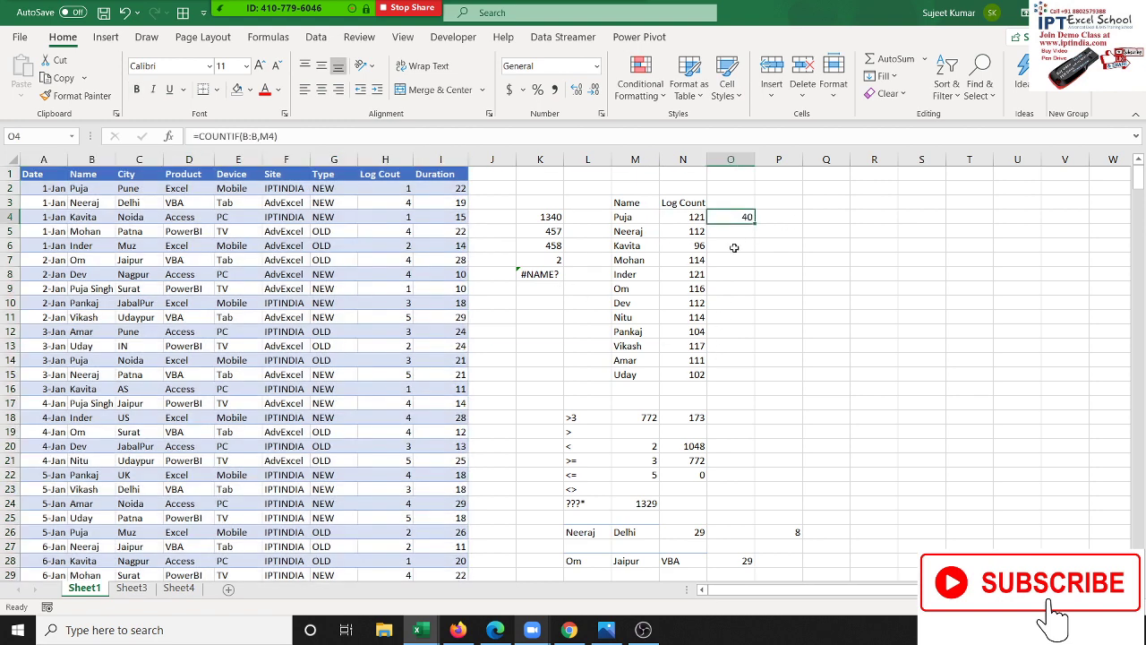
click(546, 289)
text(=cou)
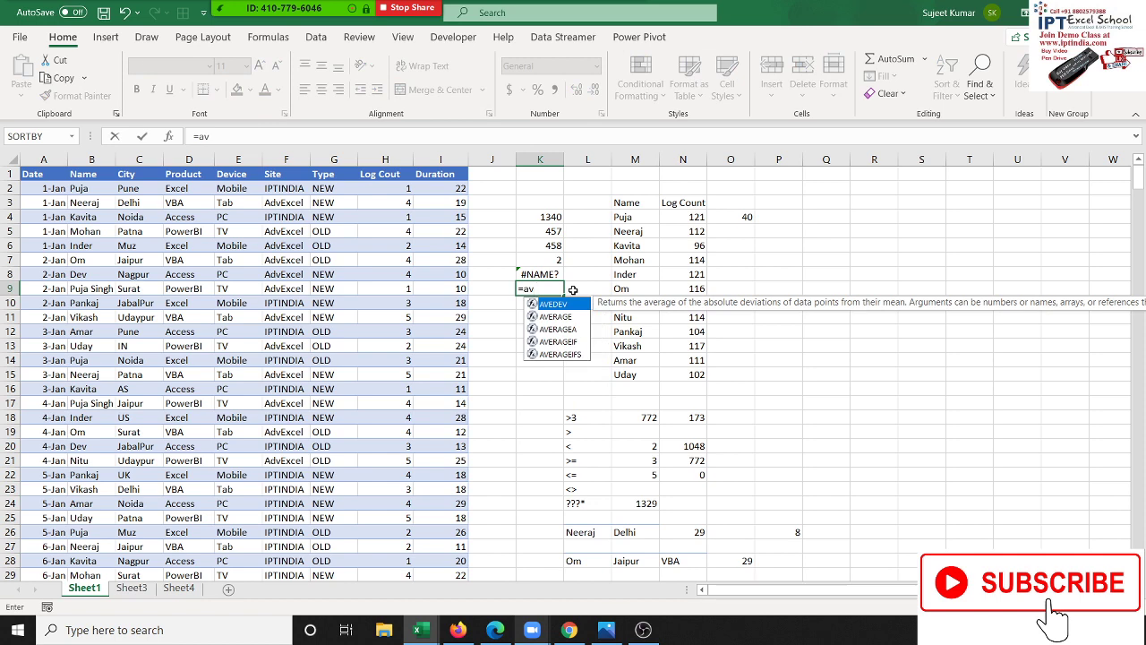
key(shift+Return)
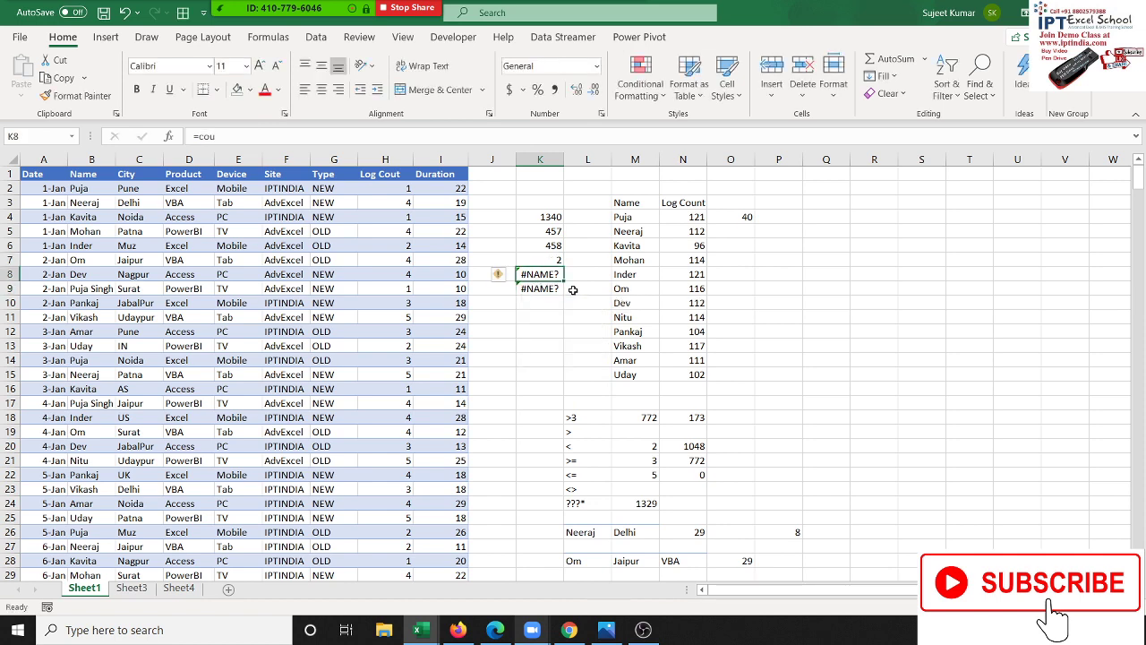
key(shift+Down)
key(Delete)
key(Up)
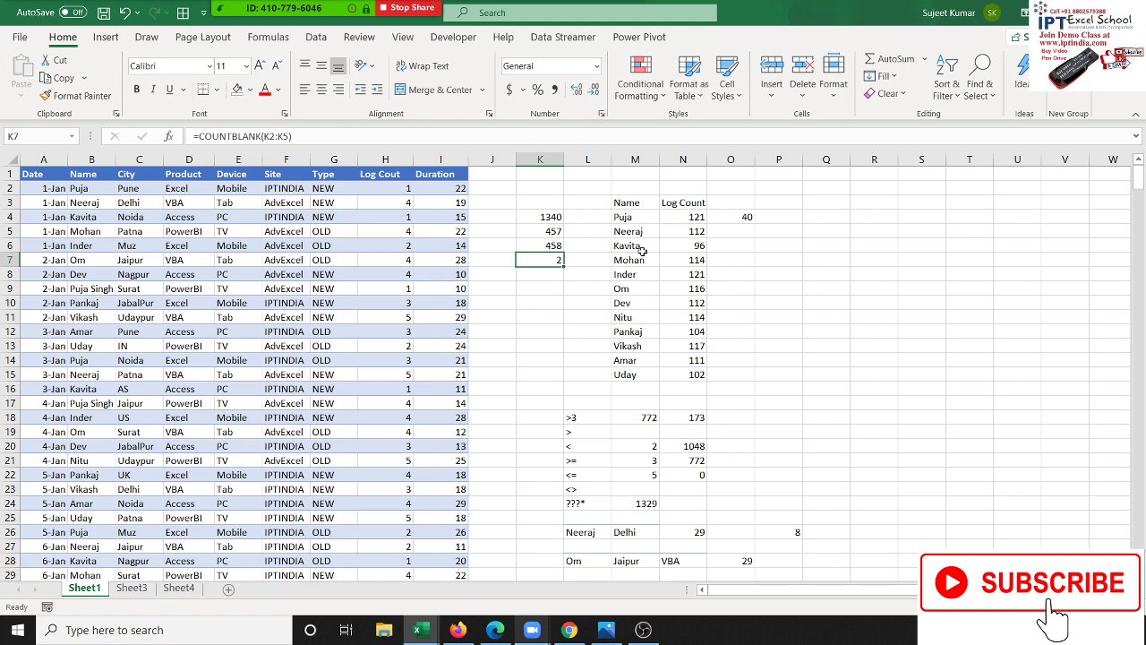
Enter =AVERAGE(H:H) in K8, giving 2.932166 for the Log Cout column
click(551, 273)
text(=a)
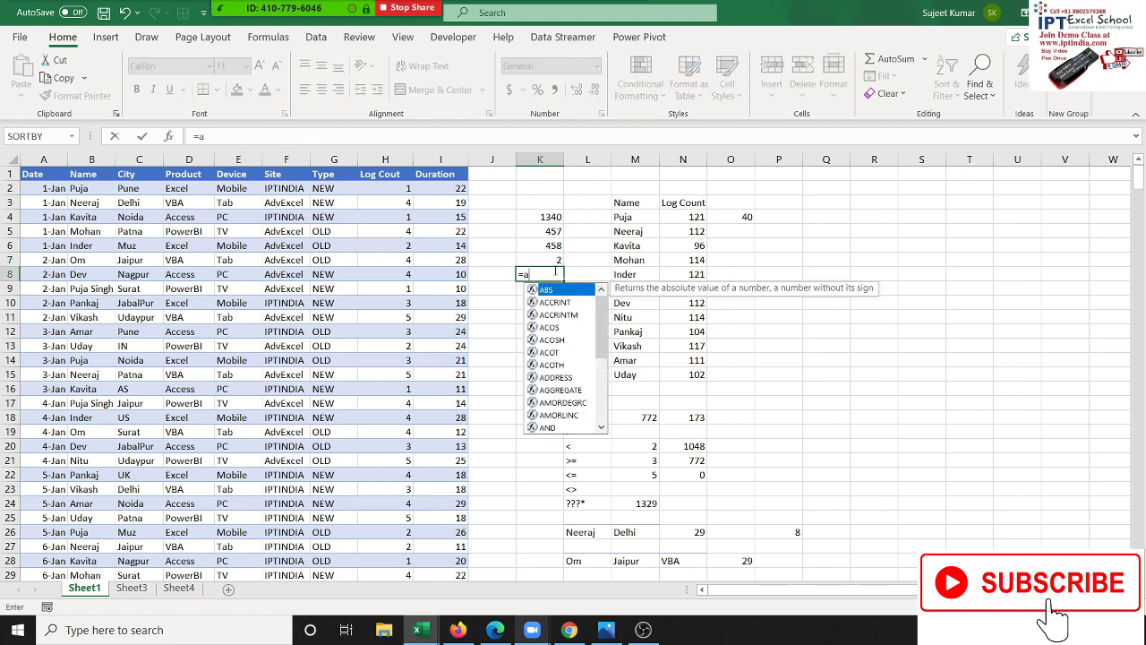
text(vera)
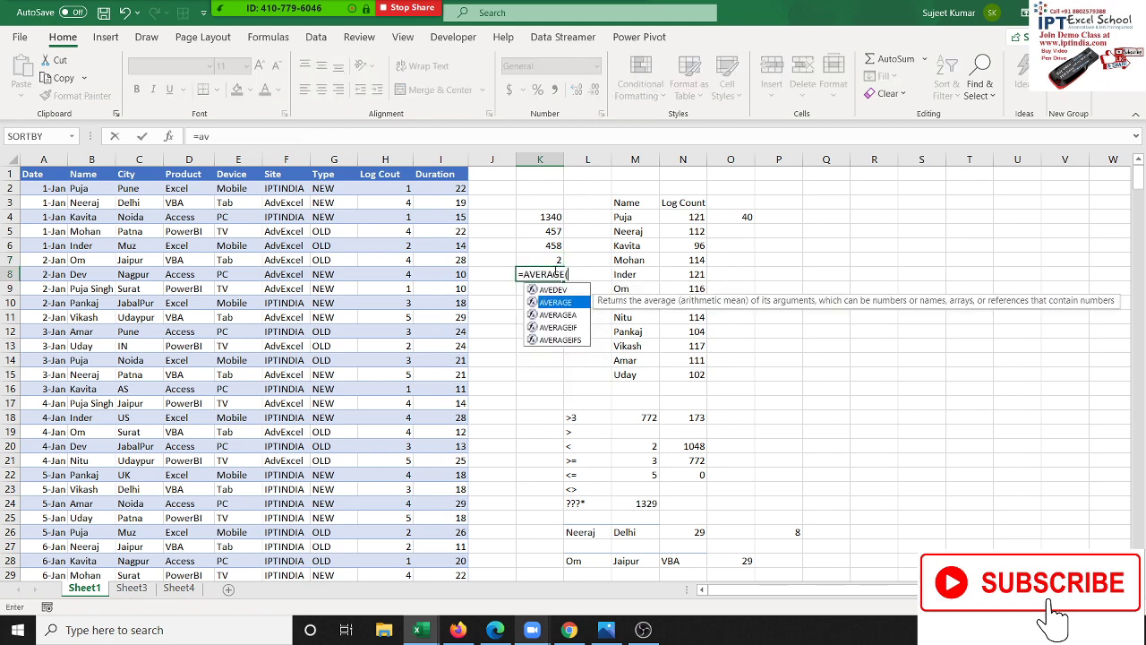
key(Tab)
click(385, 159)
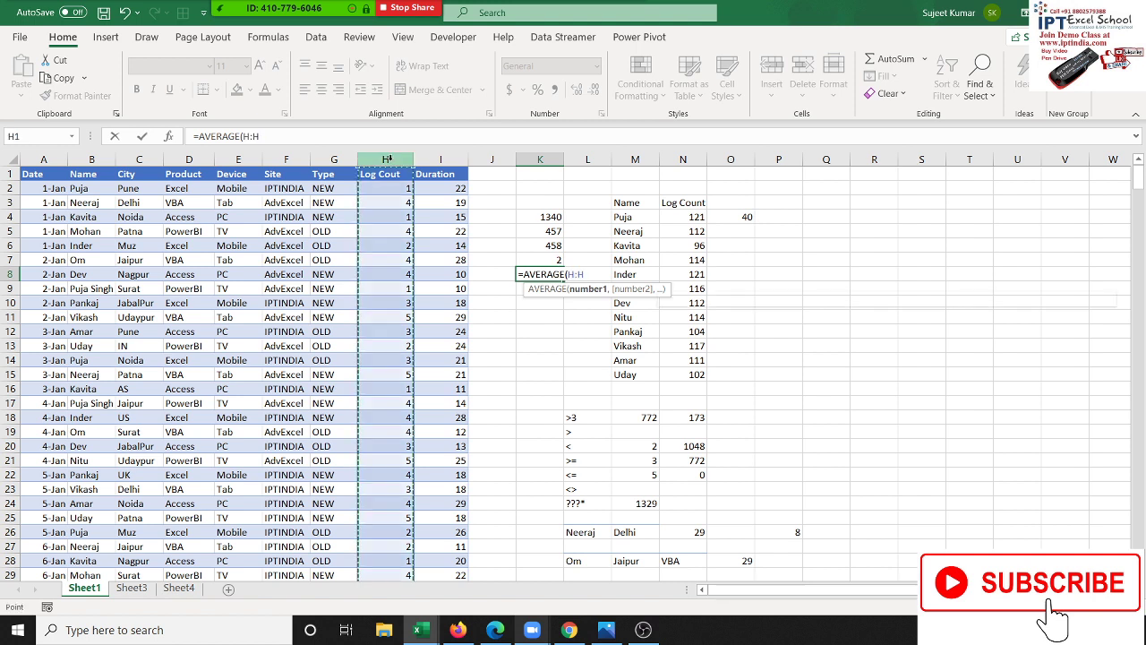
key(Return)
Test the average by replacing H8 with TRUE, then undo to restore 4
click(394, 275)
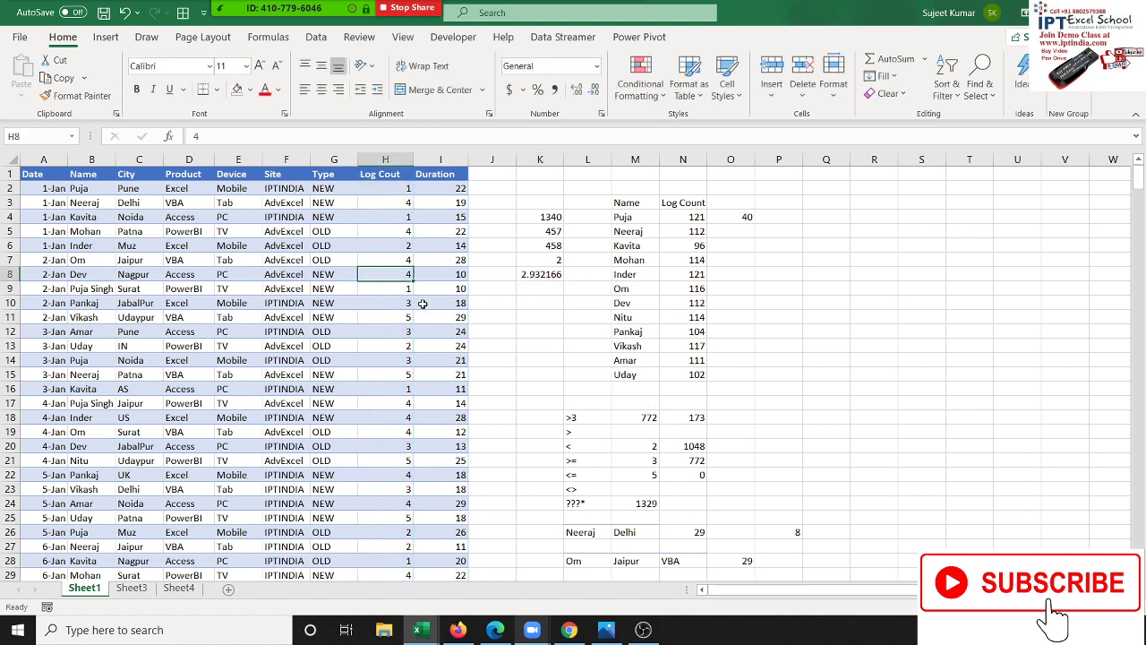
key(Delete)
text(true)
key(Return)
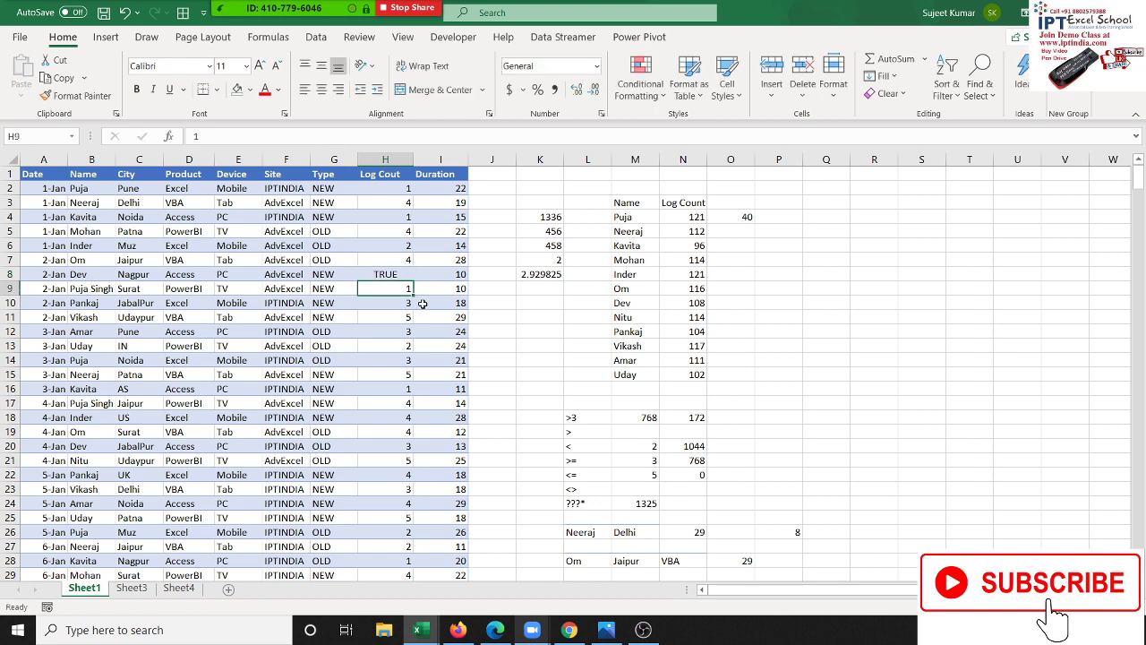
key(ctrl+z)
key(ctrl+z)
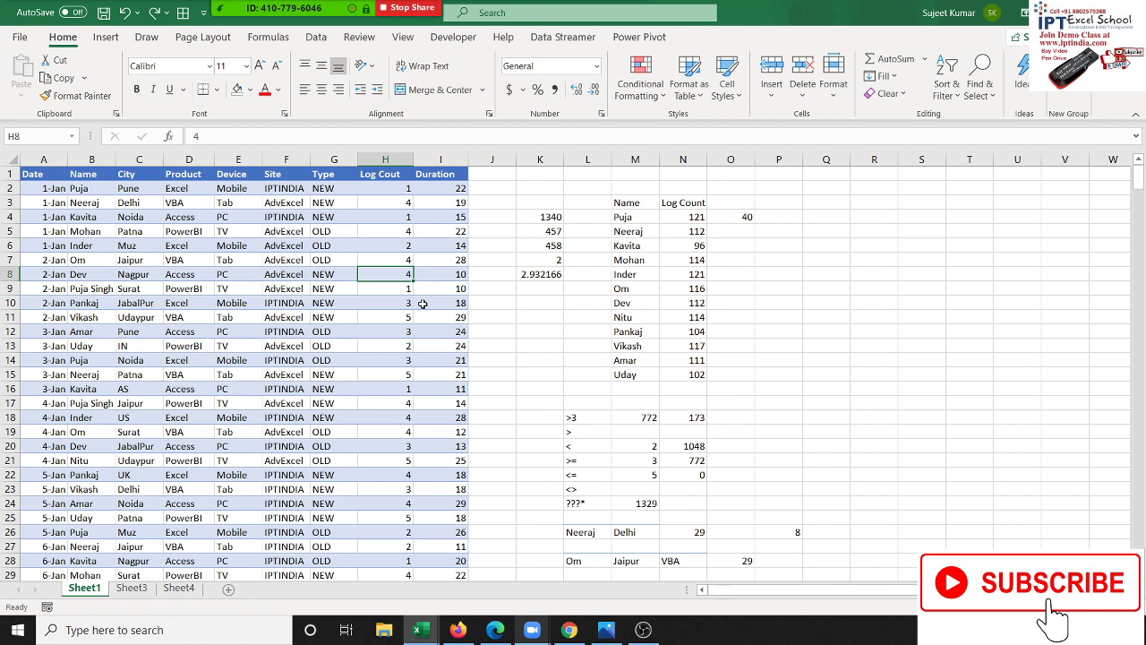
Enter =AVERAGEA(H:H) in K9, giving 2.925764
click(556, 294)
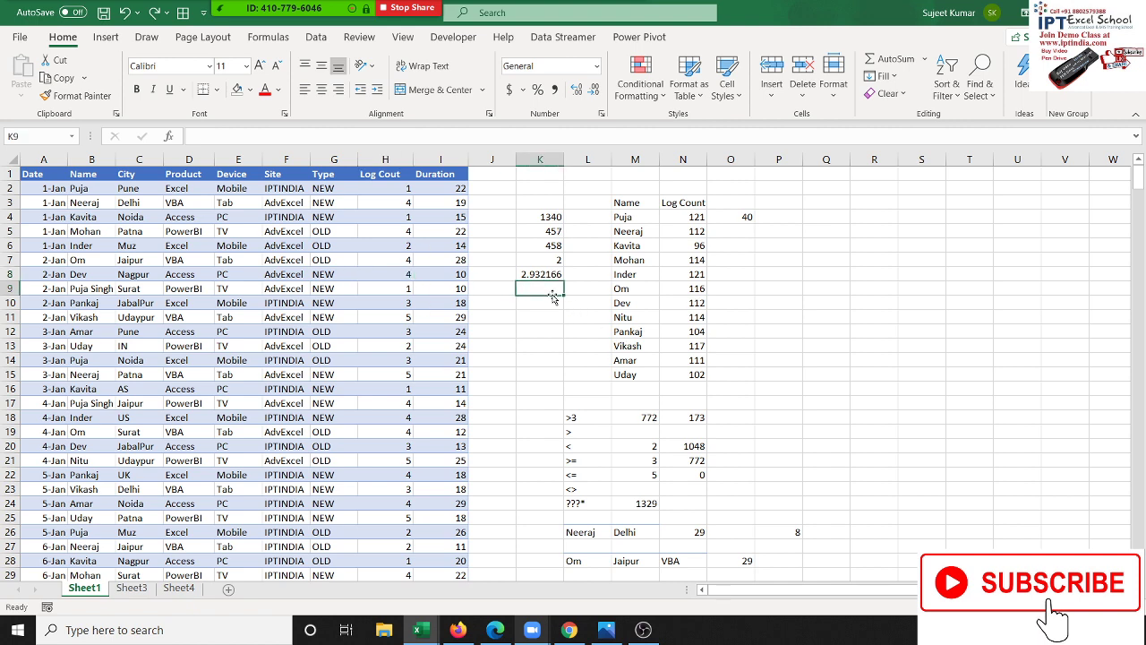
text(=av)
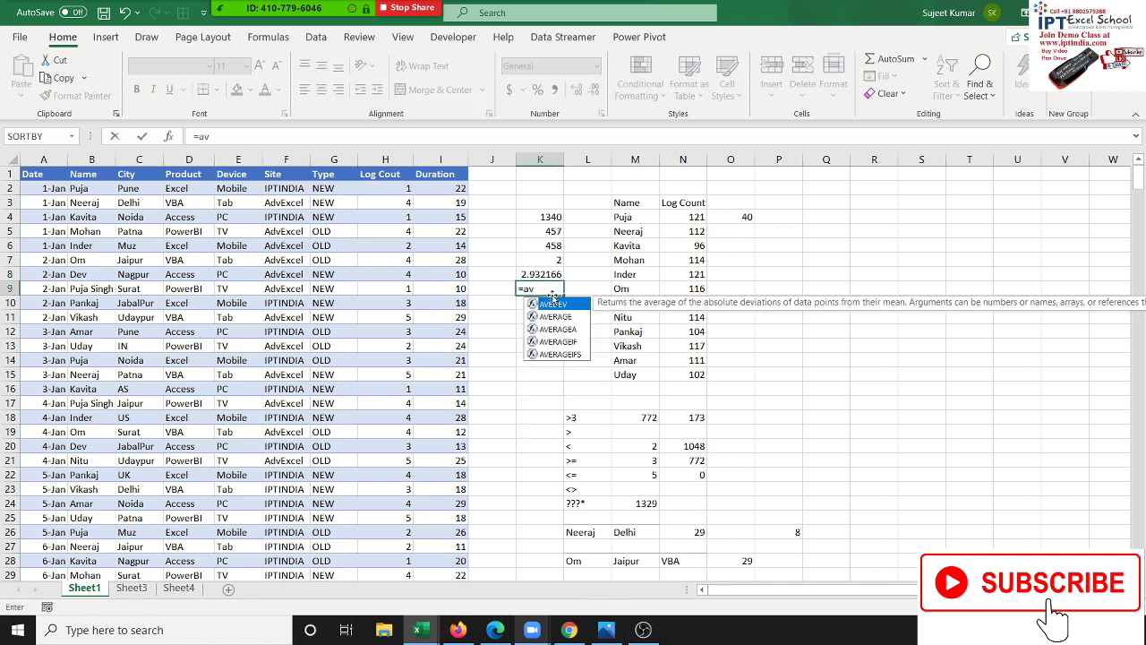
key(Down)
key(Down)
key(Tab)
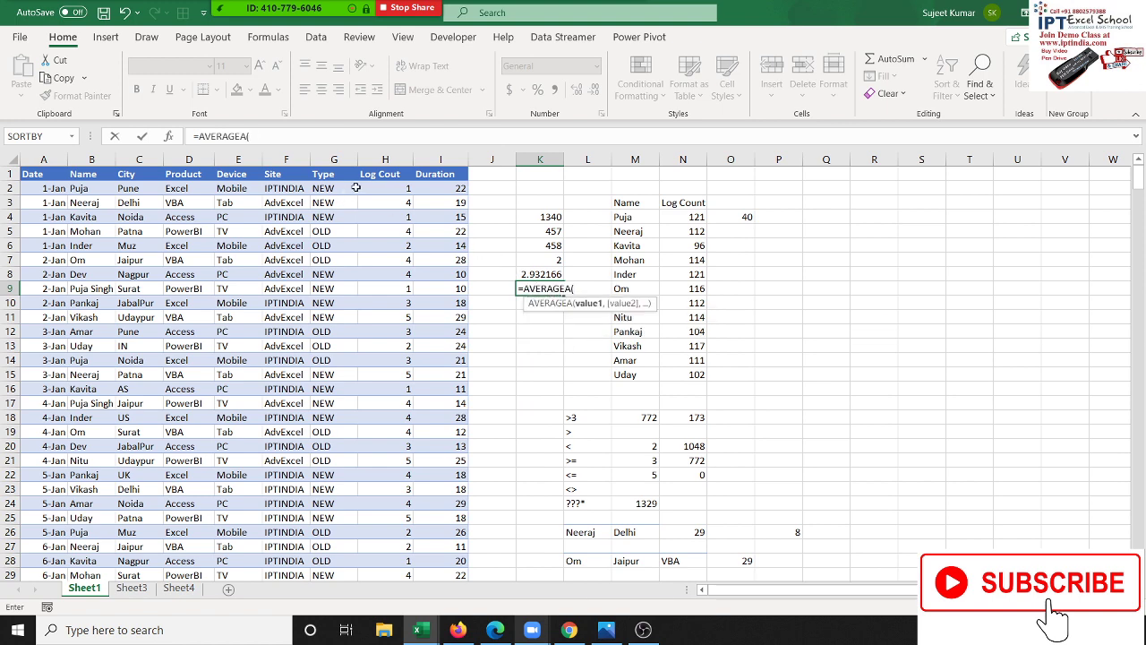
click(384, 160)
key(Return)
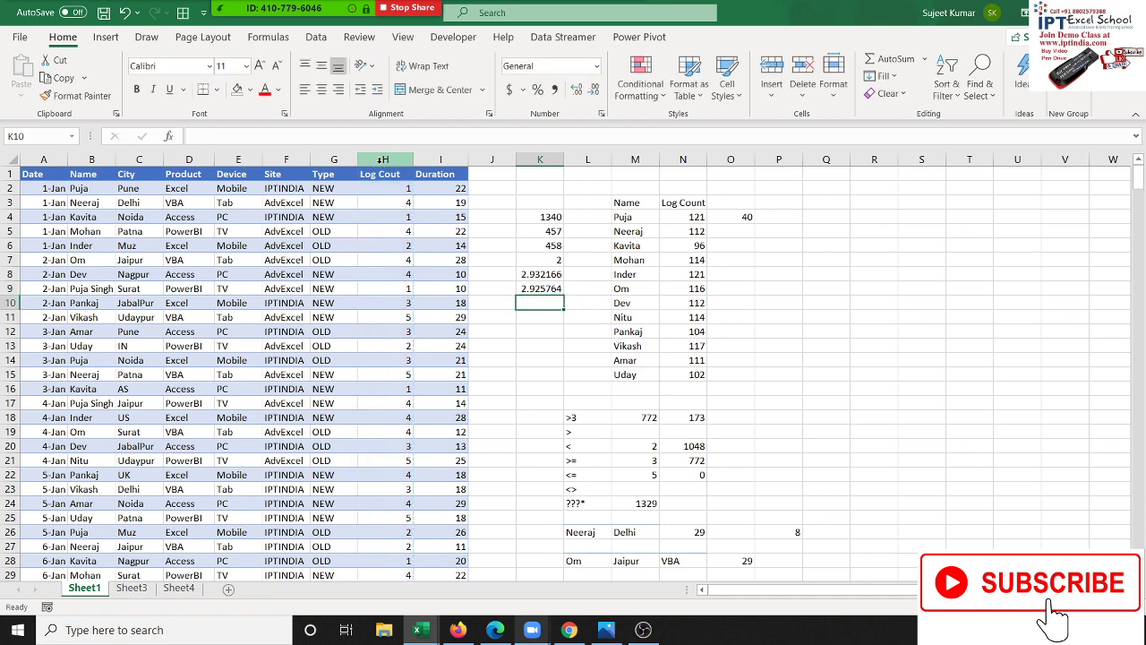
Test AVERAGEA by clearing H9 and entering TRUE in H10, then undo both changes
click(394, 292)
key(Delete)
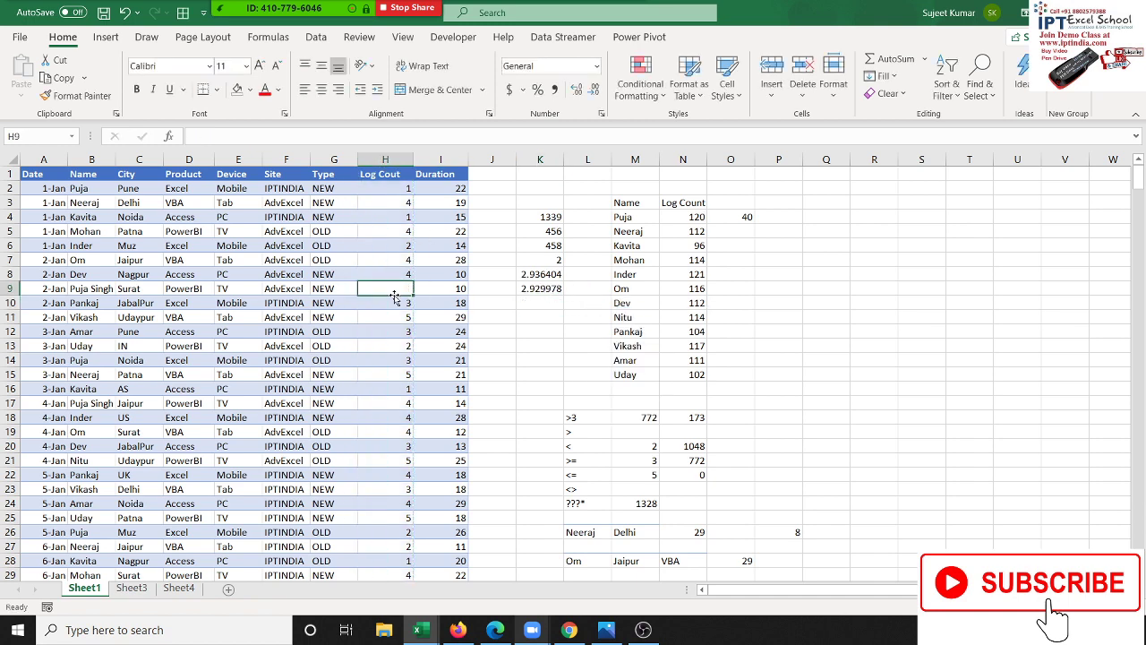
click(394, 297)
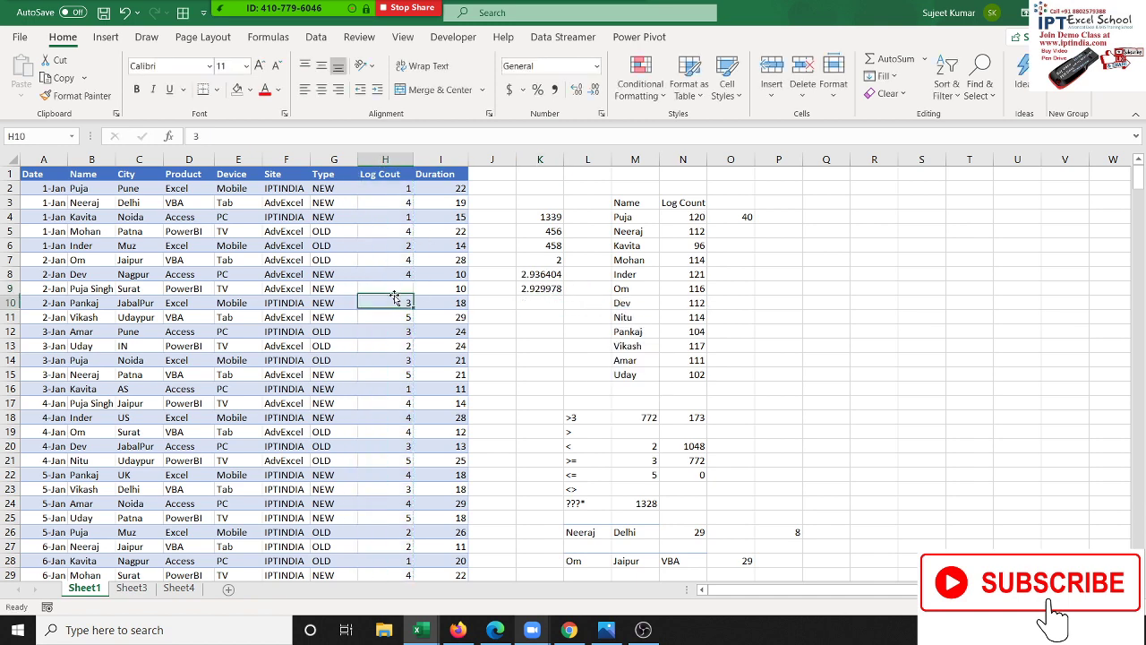
text(true)
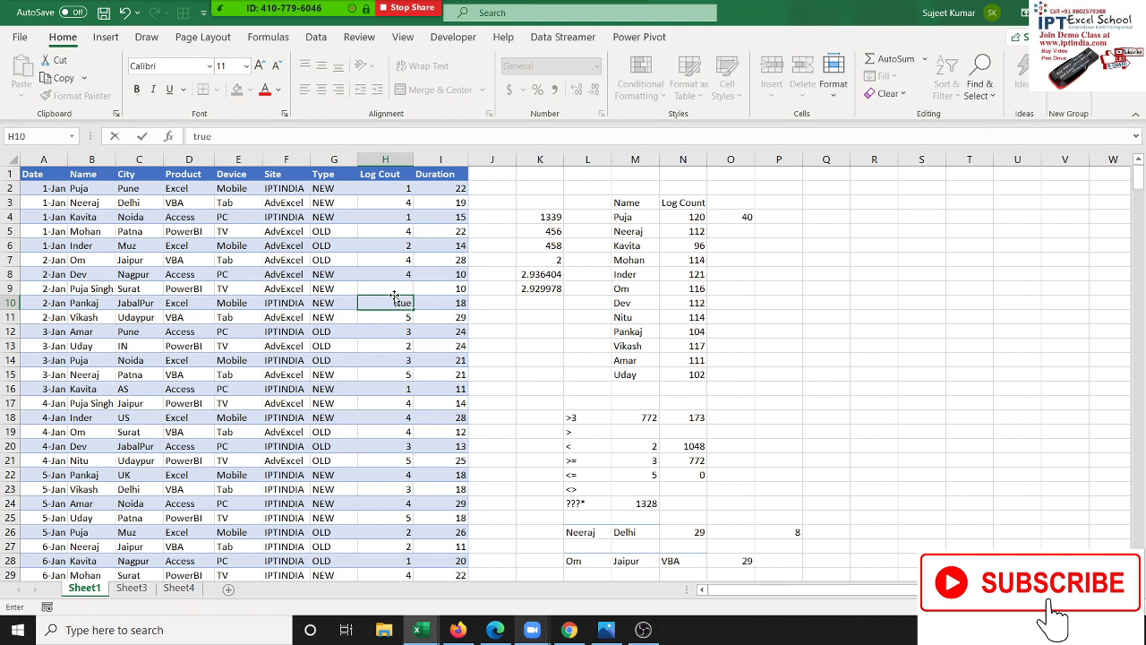
key(Return)
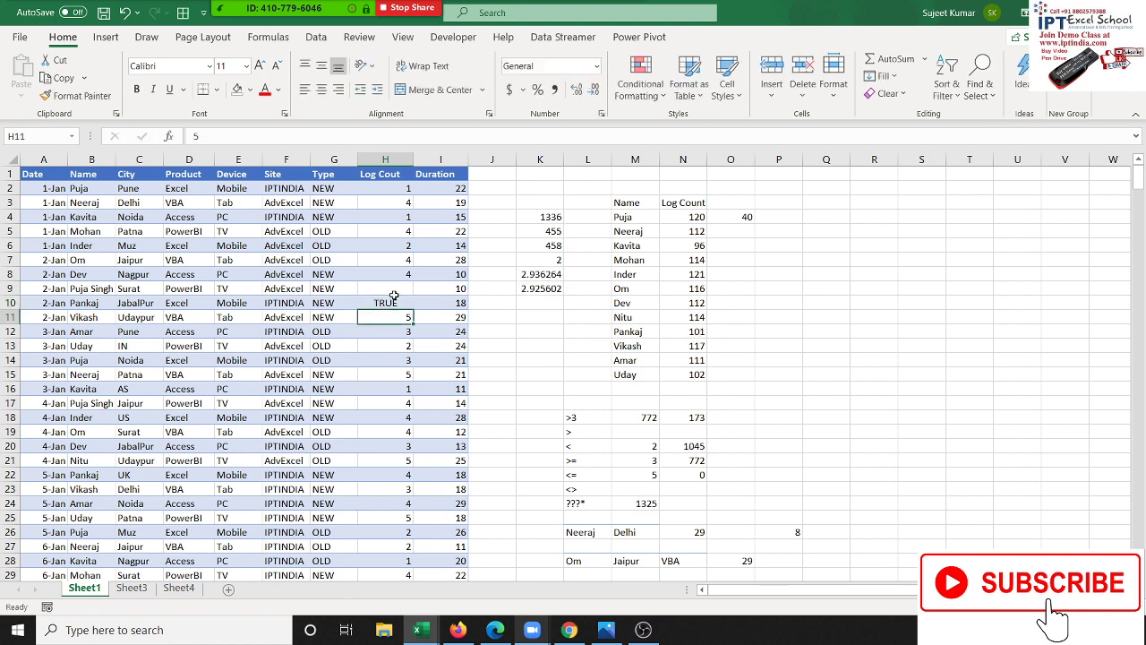
key(ctrl+z)
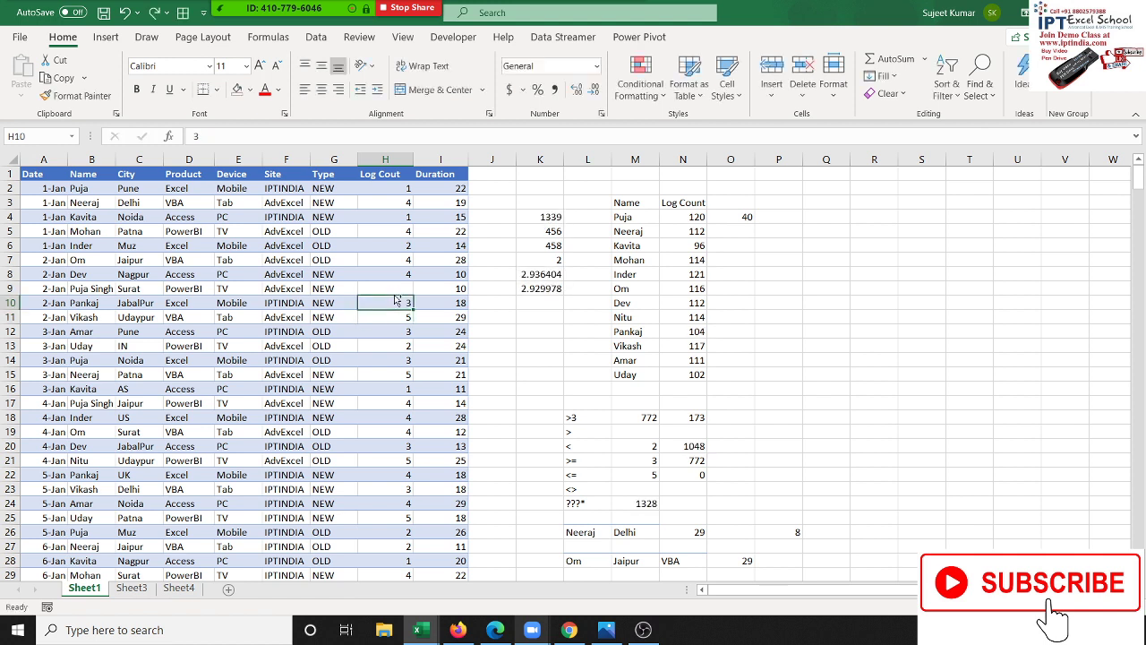
key(ctrl+z)
click(924, 201)
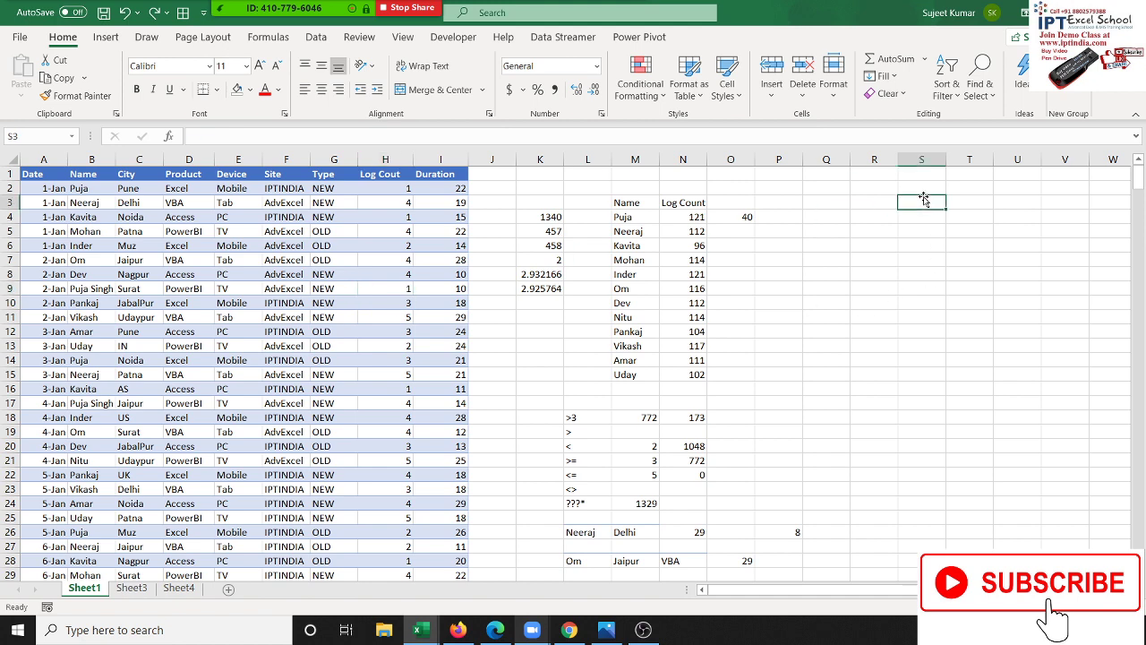
Enter =RAND() in S3 and fill it down to S12
text(=ra)
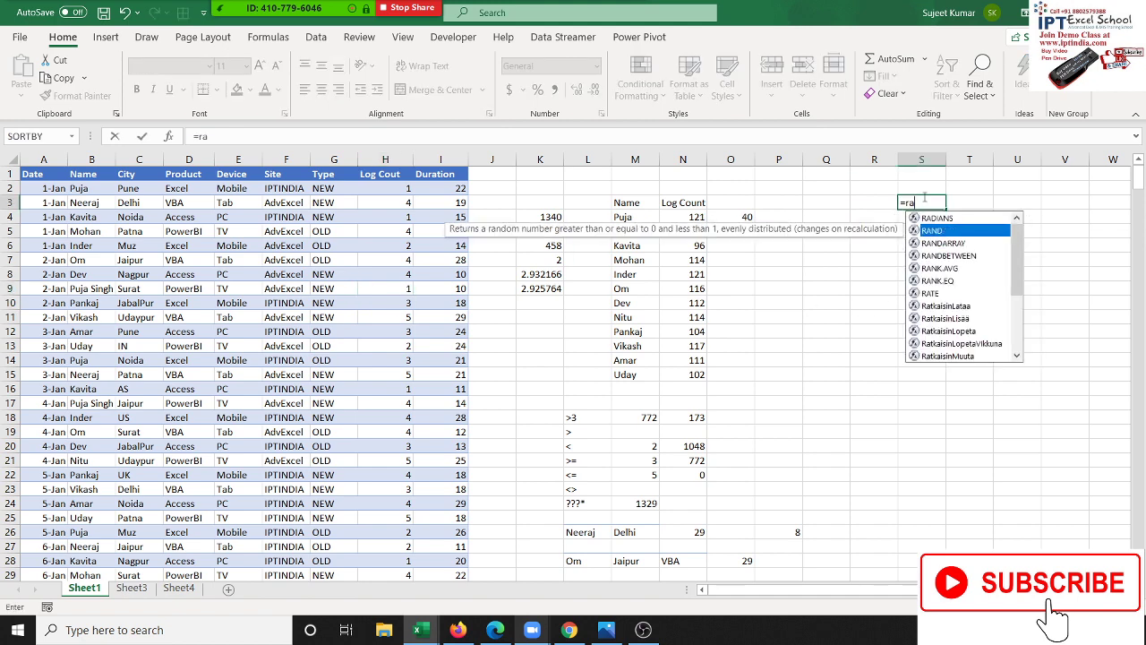
key(Tab)
key(Return)
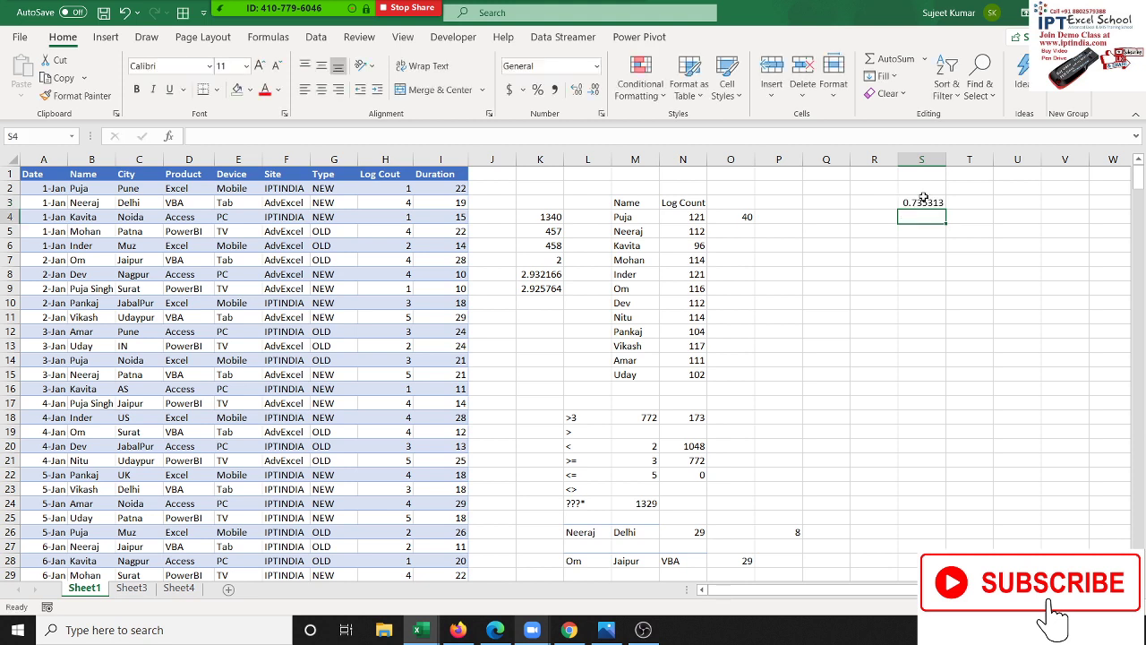
click(923, 199)
key(shift+Down)
key(shift+Down)
key(shift+Down)
key(shift+Down)
key(shift+Down)
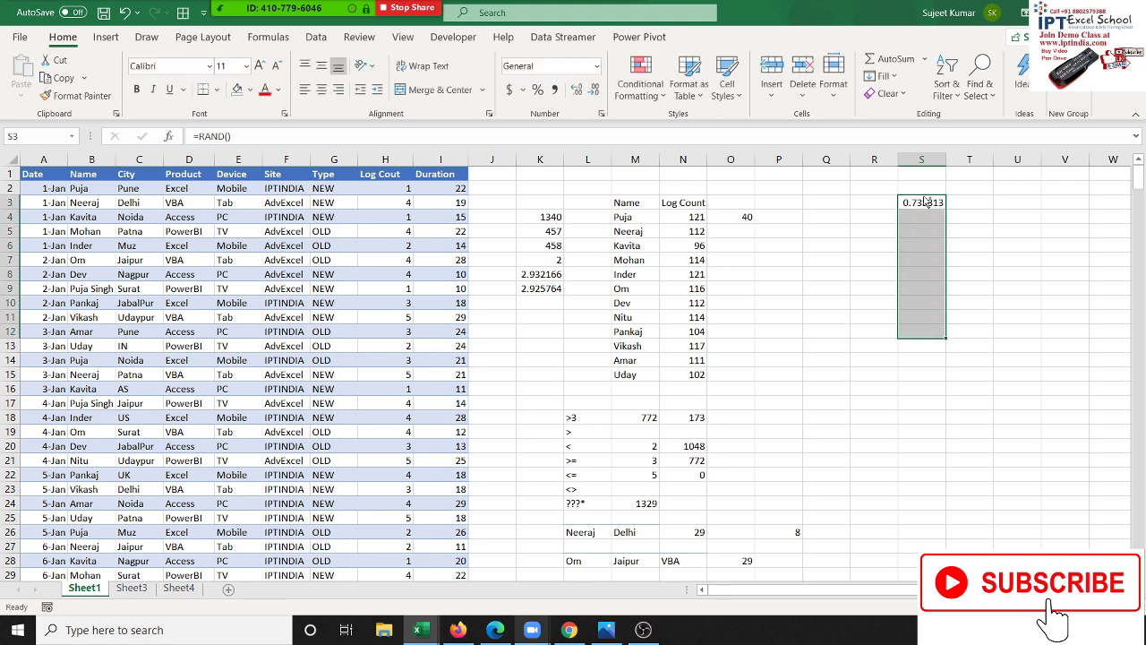
key(ctrl+d)
Copy S3:S12 and paste it back as fixed values
key(ctrl+c)
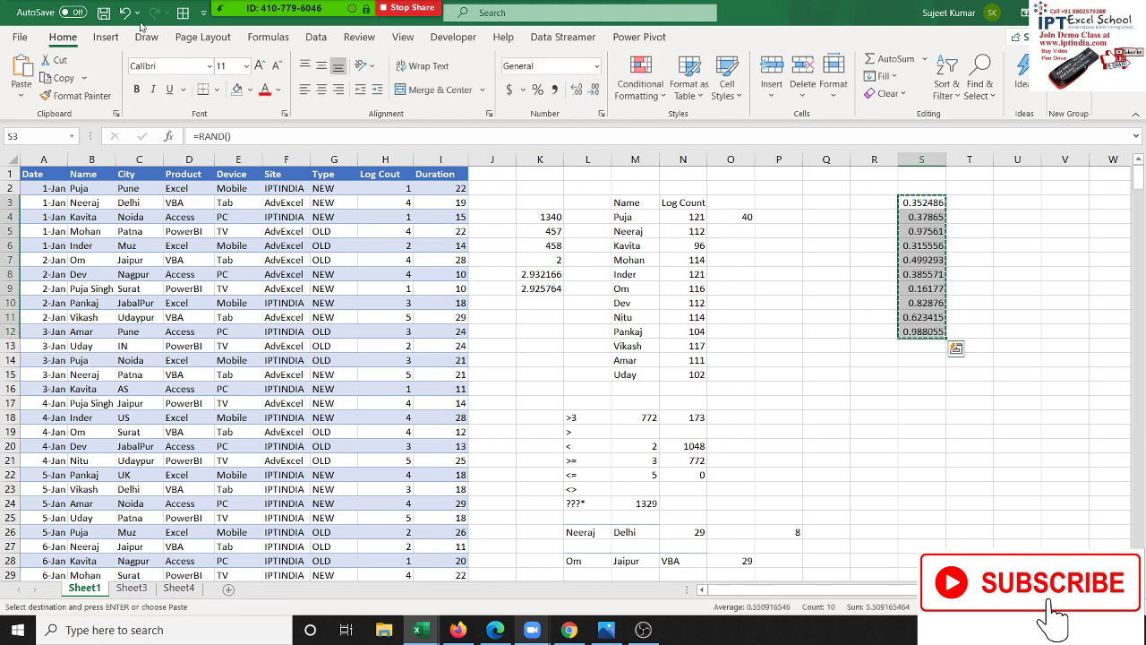
click(22, 95)
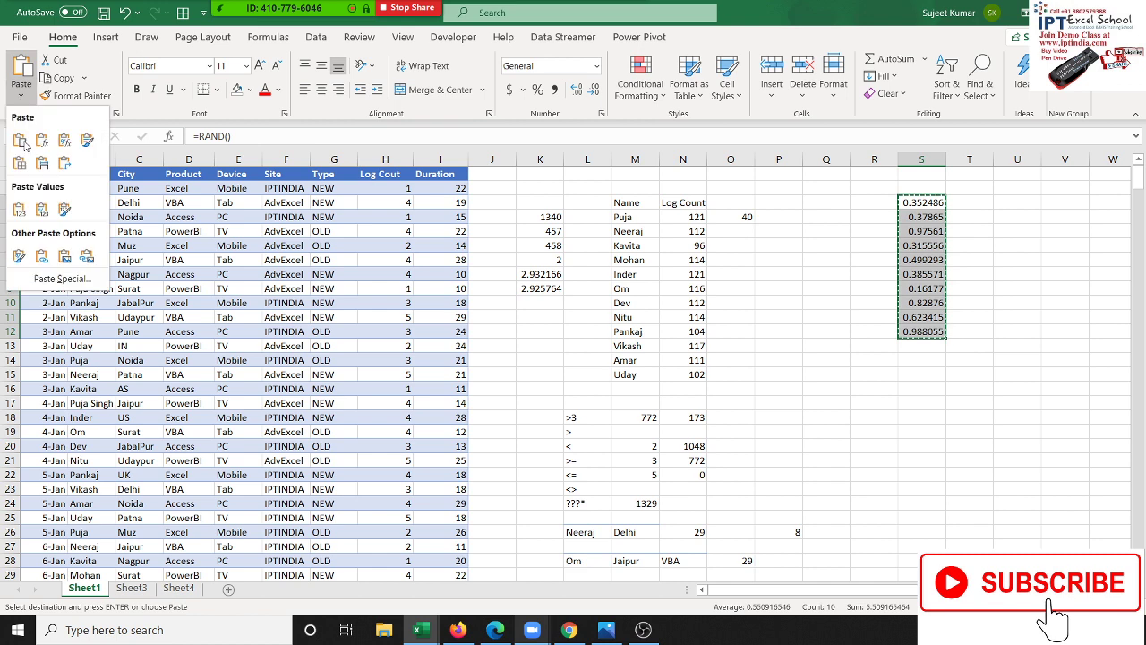
click(18, 208)
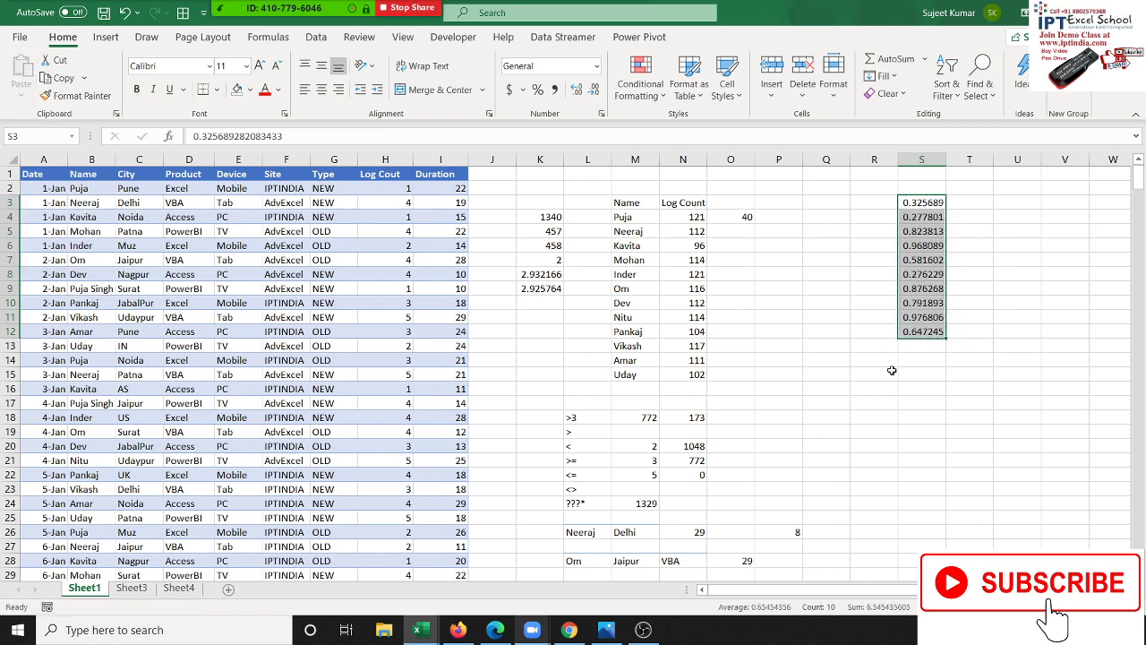
key(Right)
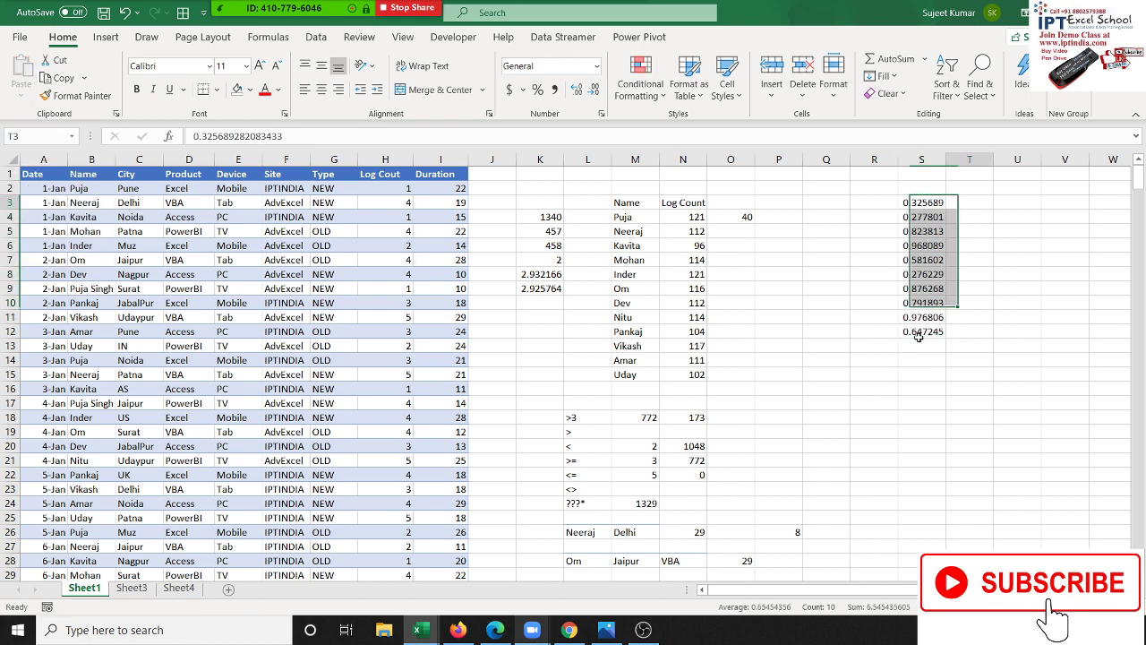
Fill T3:T12 with the value 10
text(10)
key(shift+Down)
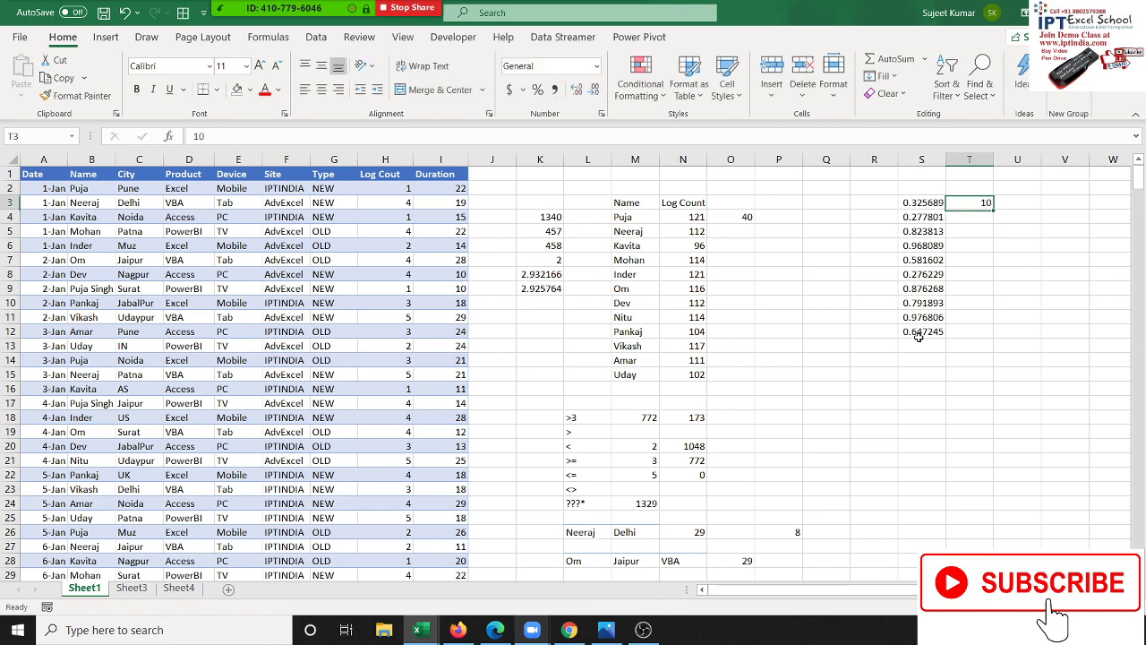
key(shift+Down)
key(shift+Down)
key(shift+Down)
key(shift+Down)
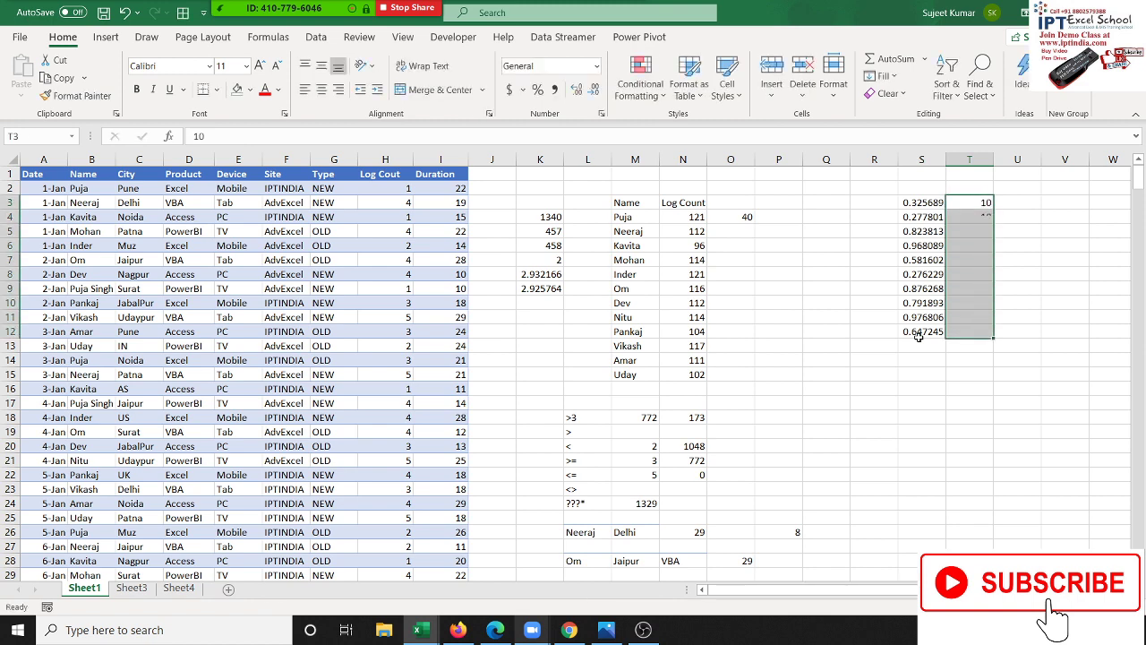
key(ctrl+d)
key(Down)
Enter =AVERAGE(T3:T12) in T14, which returns 10
key(Down)
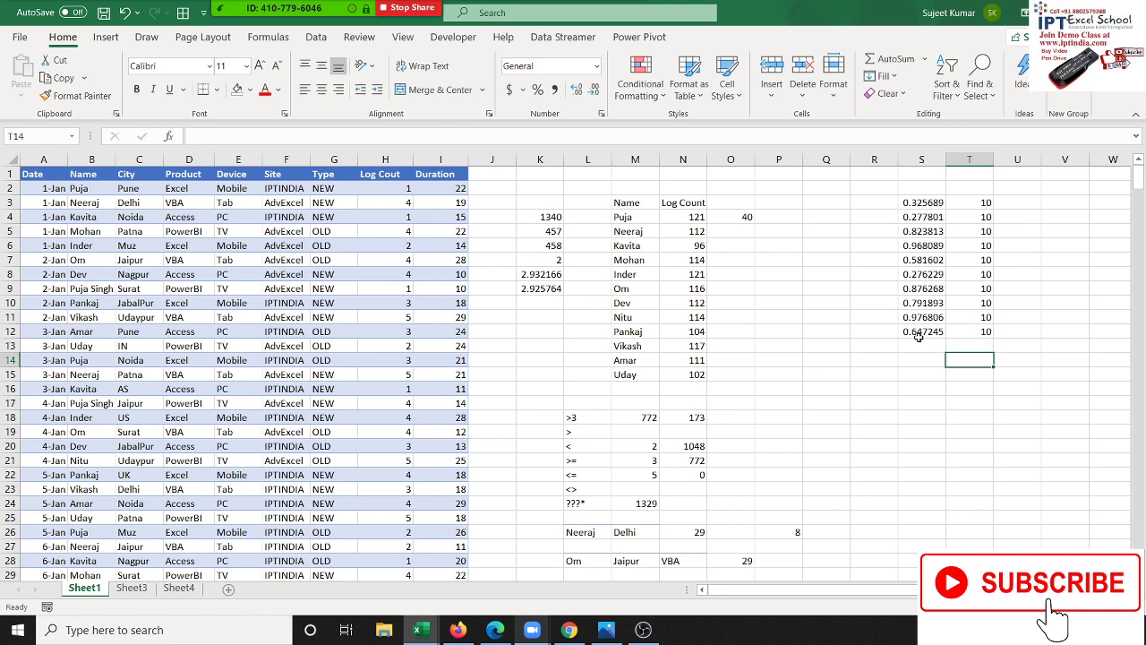
text(=av)
key(Down)
key(Down)
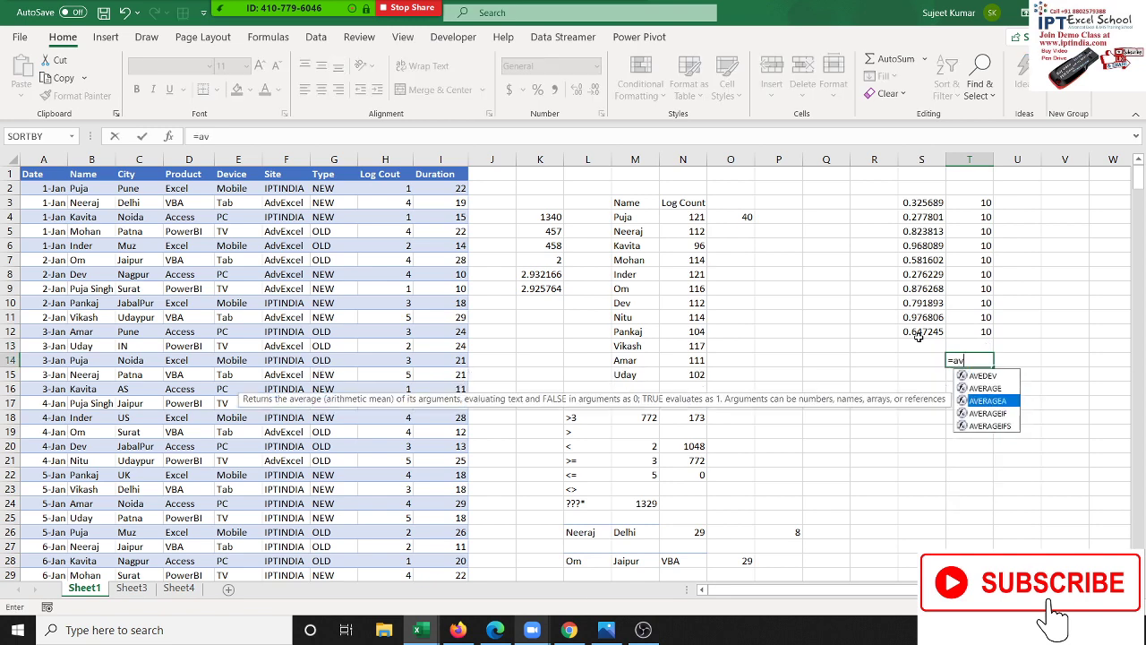
key(Escape)
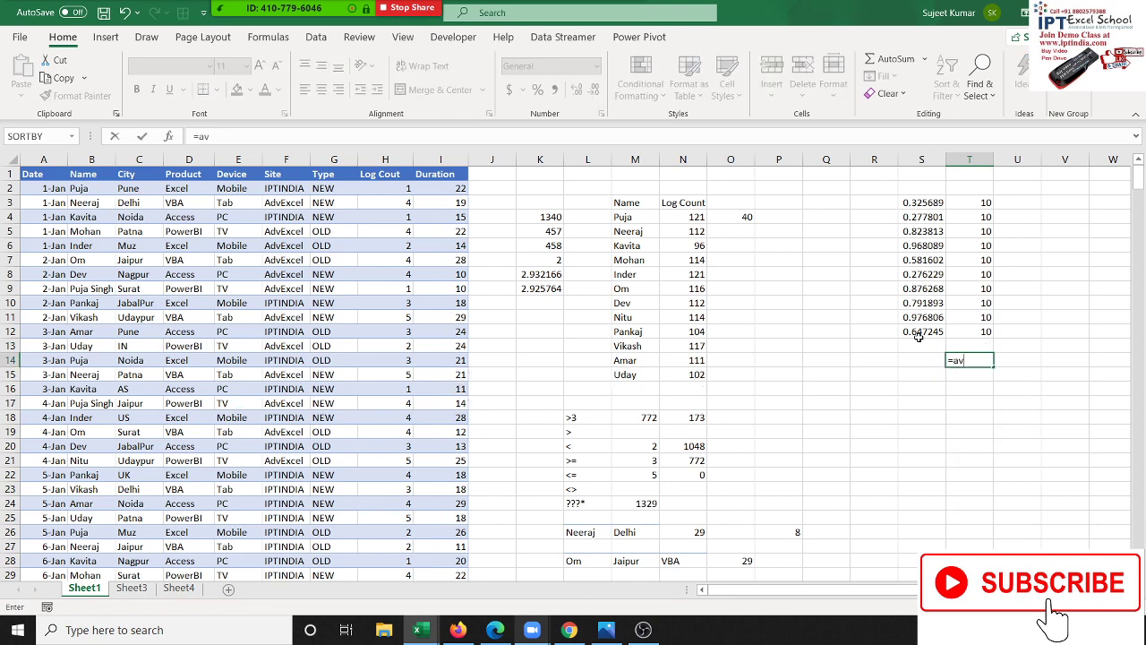
key(BackSpace)
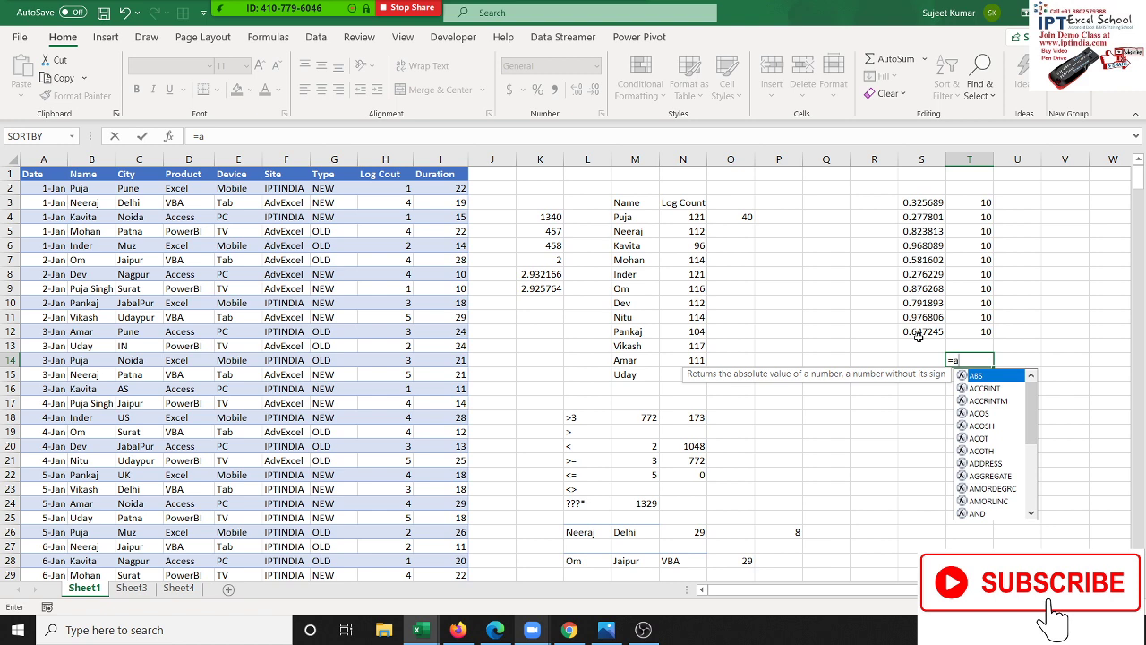
text(V)
key(Down)
key(Tab)
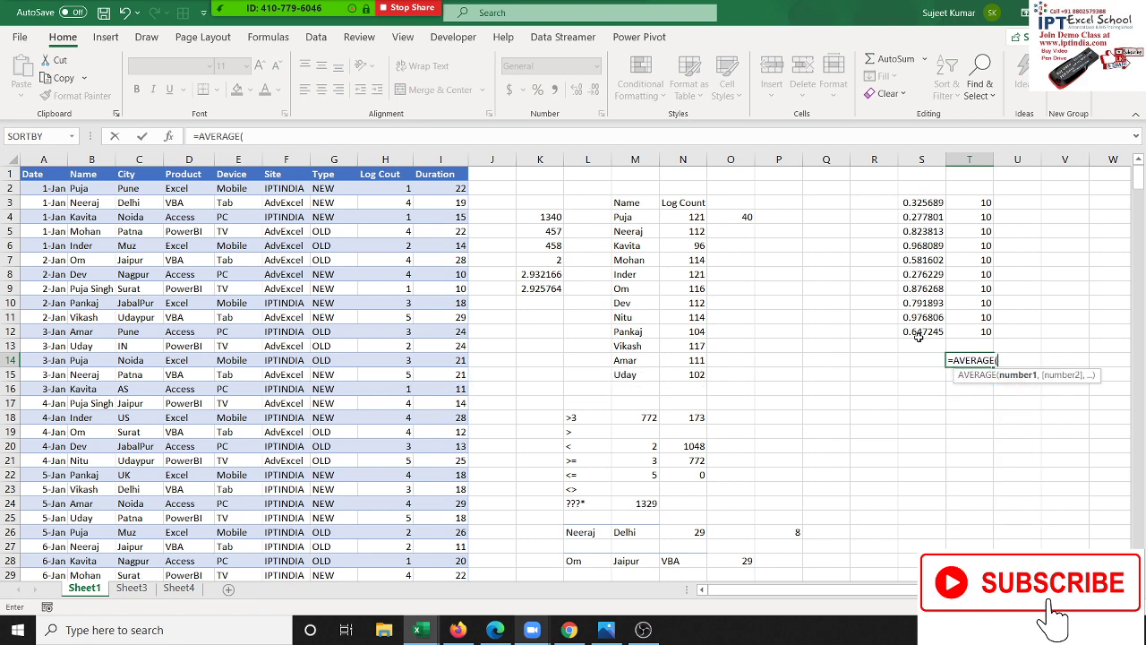
key(Up)
key(Up)
key(ctrl+shift+Up)
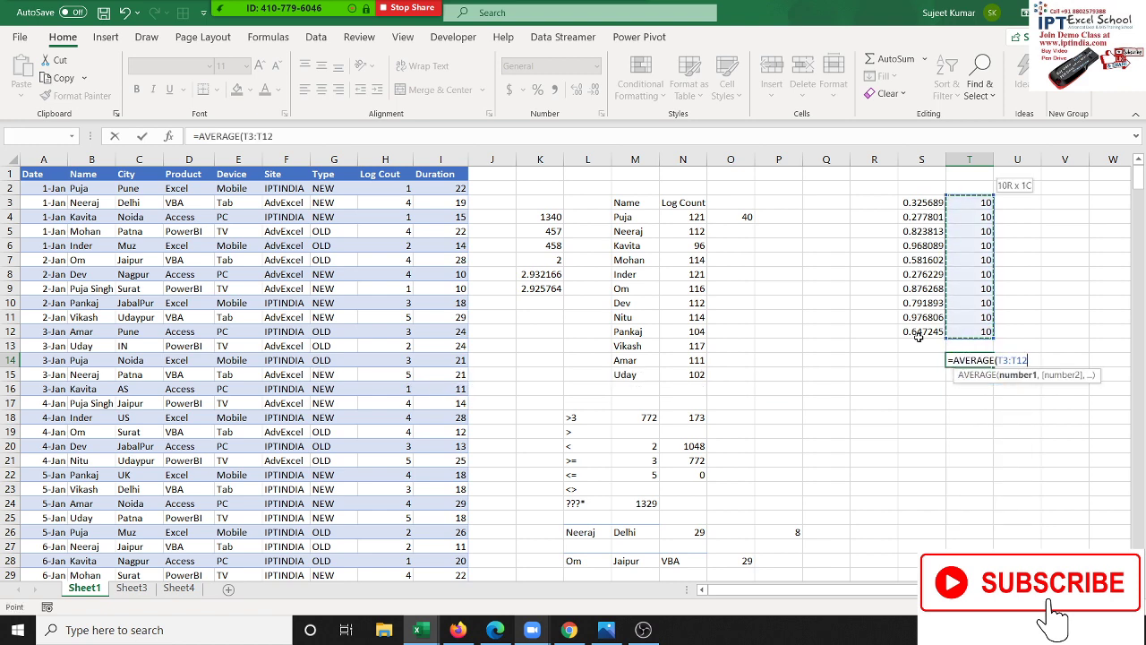
key(Return)
key(Up)
key(Up)
key(Up)
key(Up)
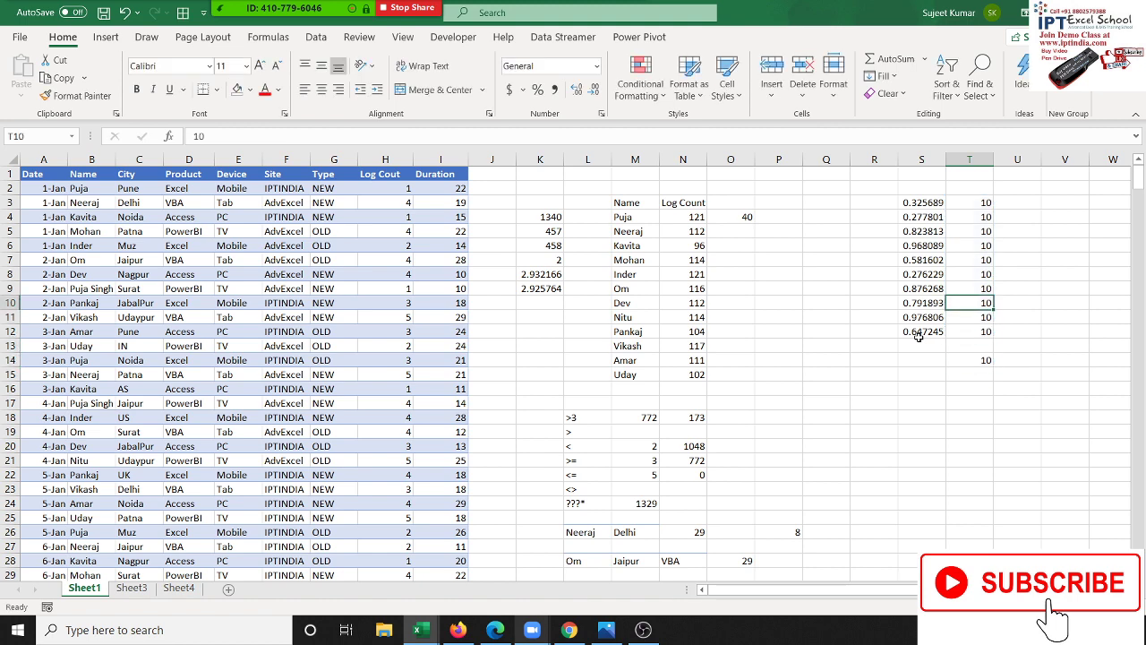
key(Delete)
text(T)
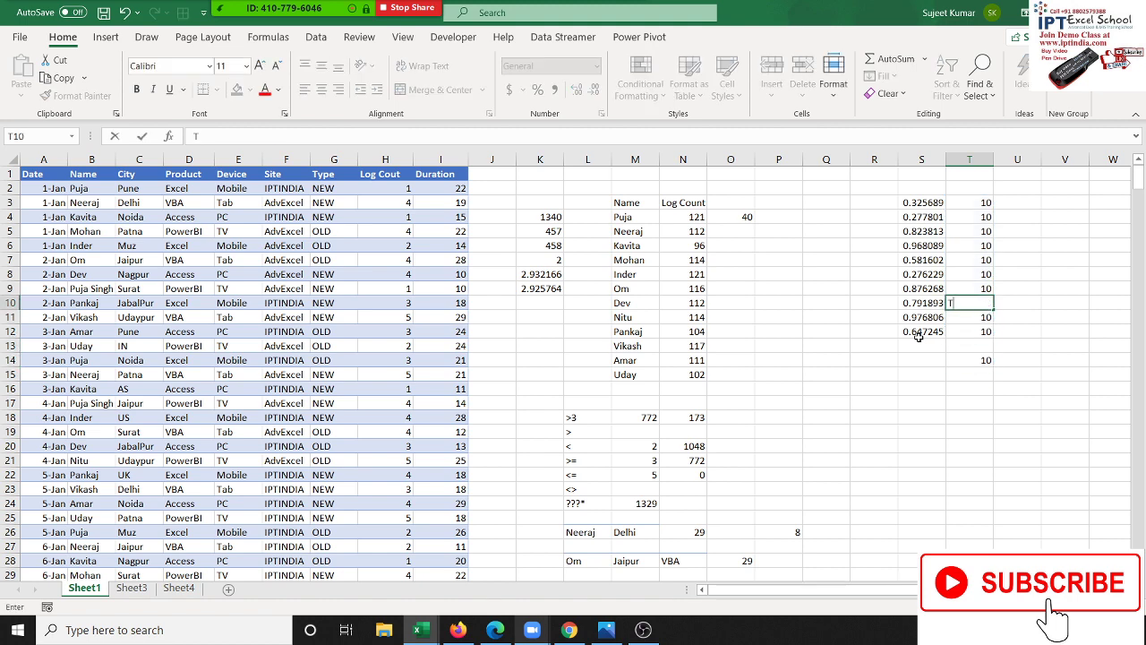
text(RUE)
key(Return)
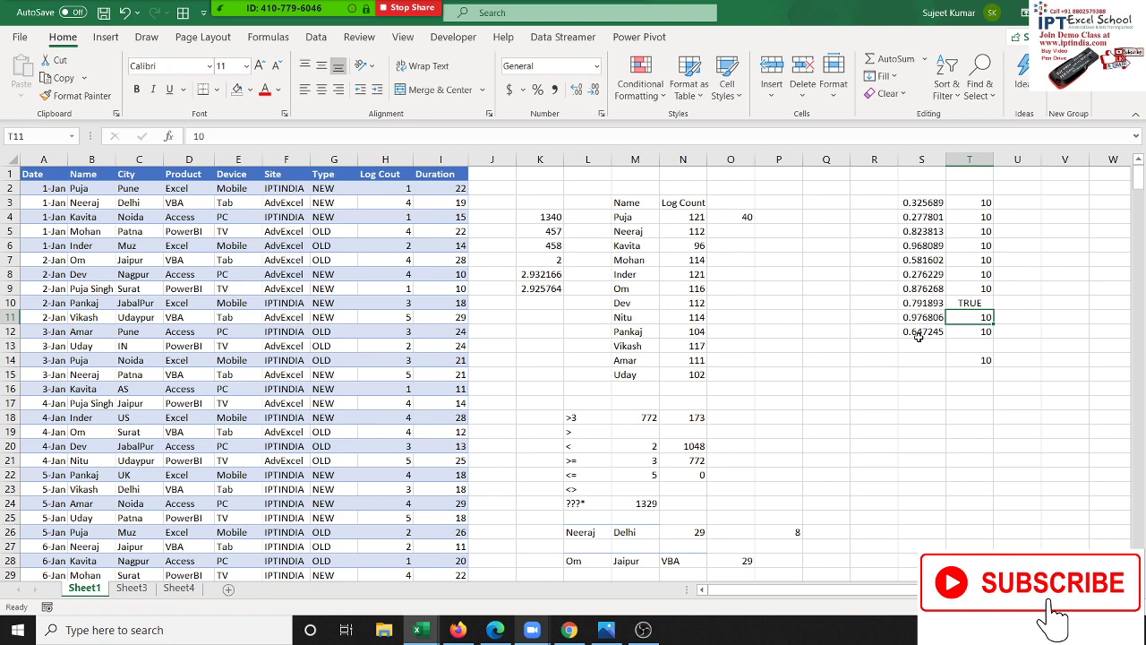
key(Down)
key(Down)
key(Down)
key(Down)
text(=)
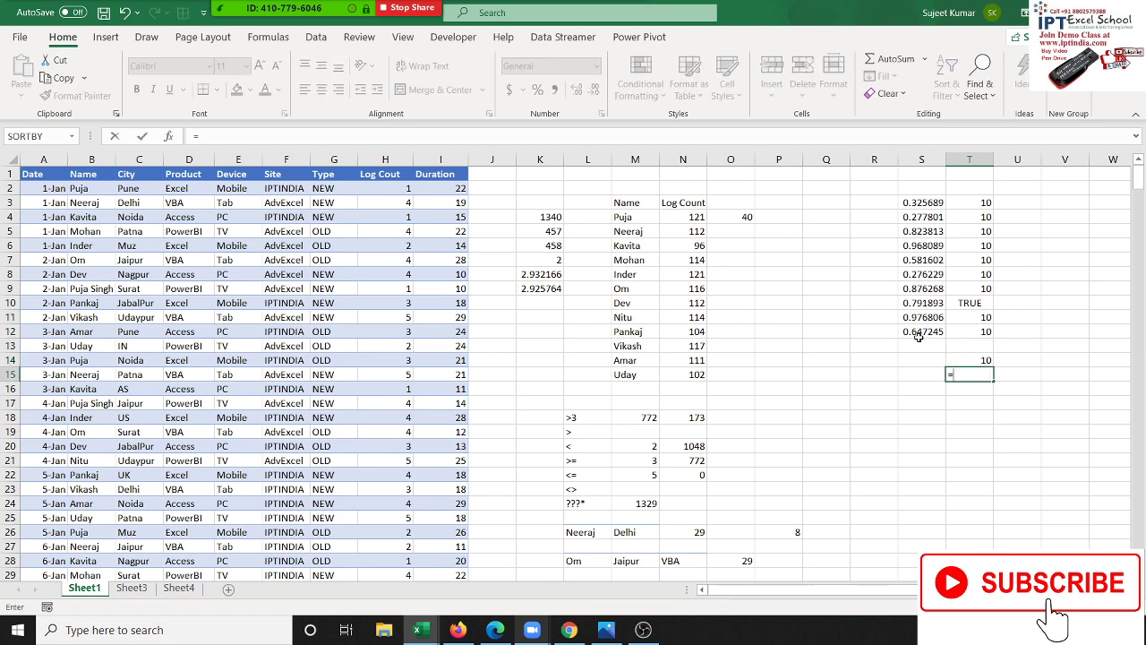
text(ave)
key(Down)
key(Down)
key(Tab)
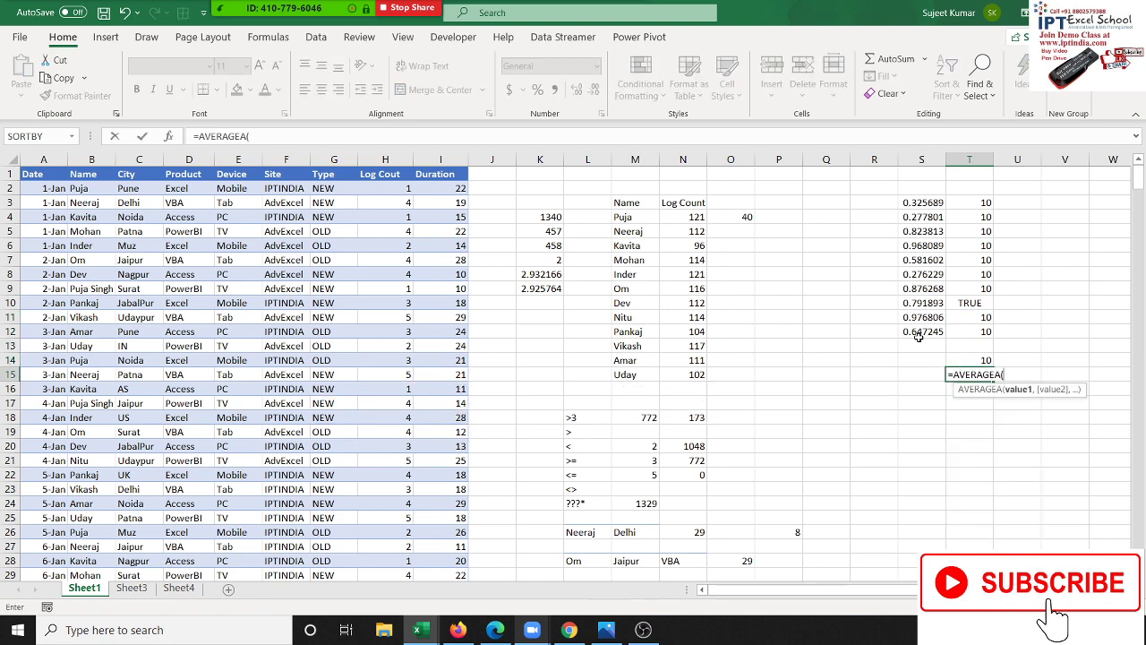
key(Up)
key(Up)
key(Up)
key(ctrl+shift+Up)
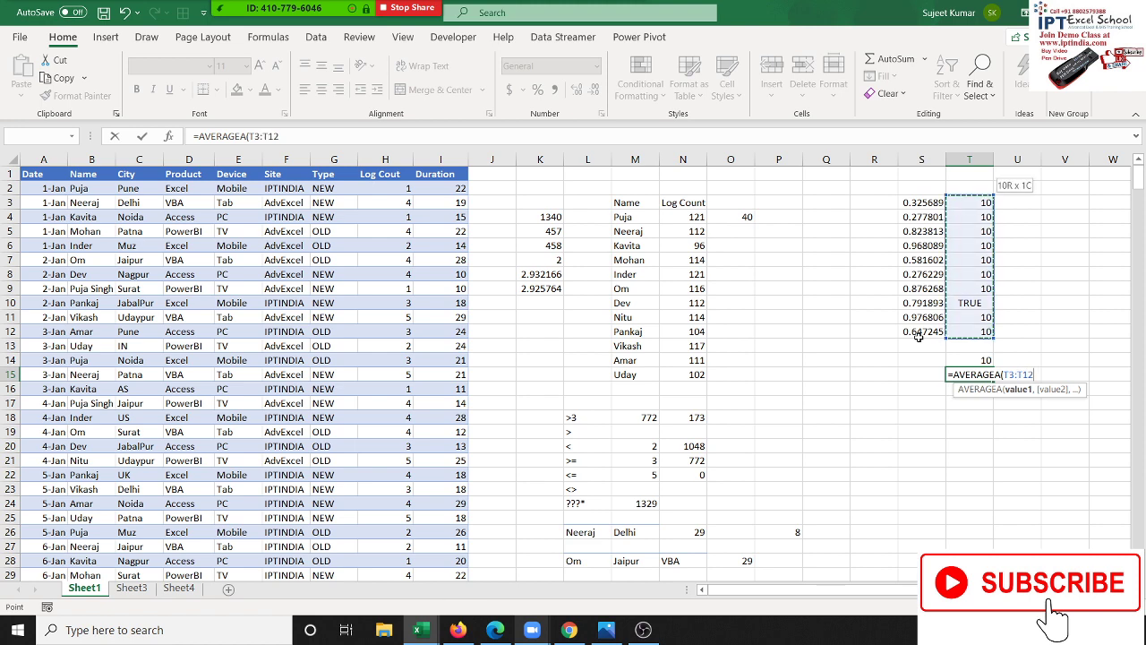
key(Return)
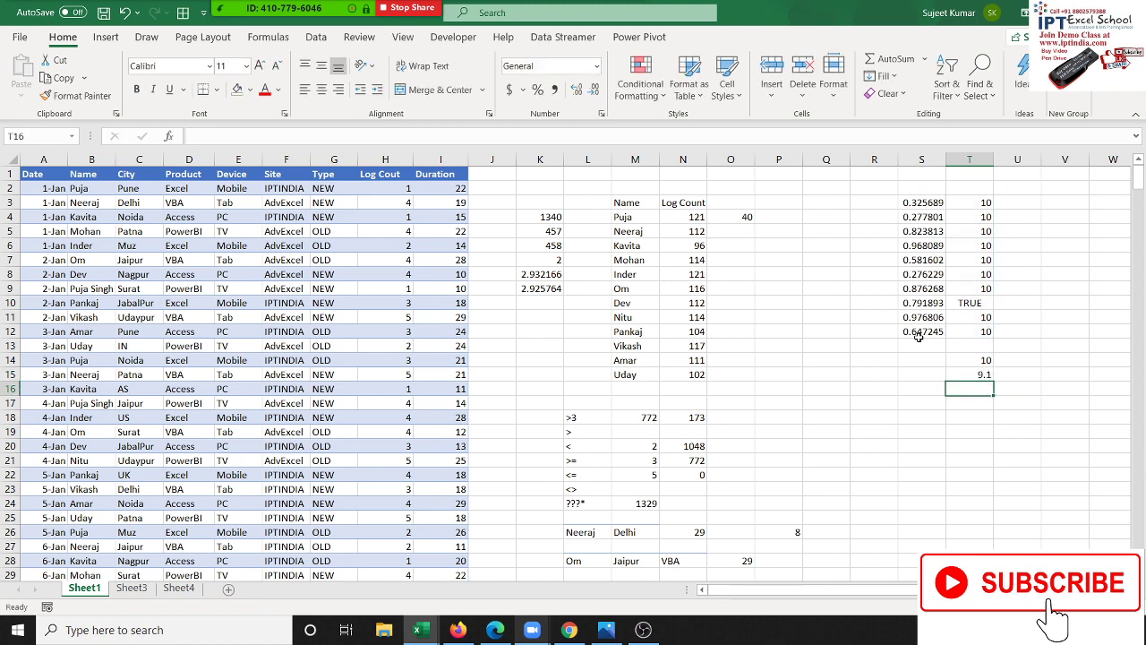
key(Up)
key(Up)
key(Up)
key(Up)
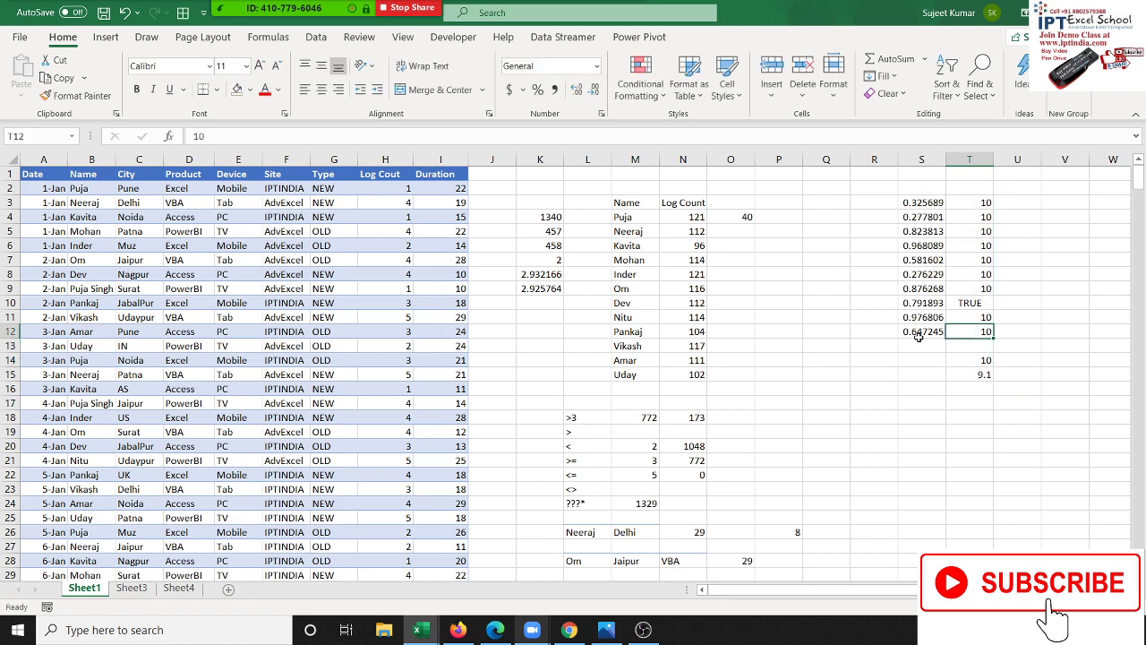
key(Up)
key(Up)
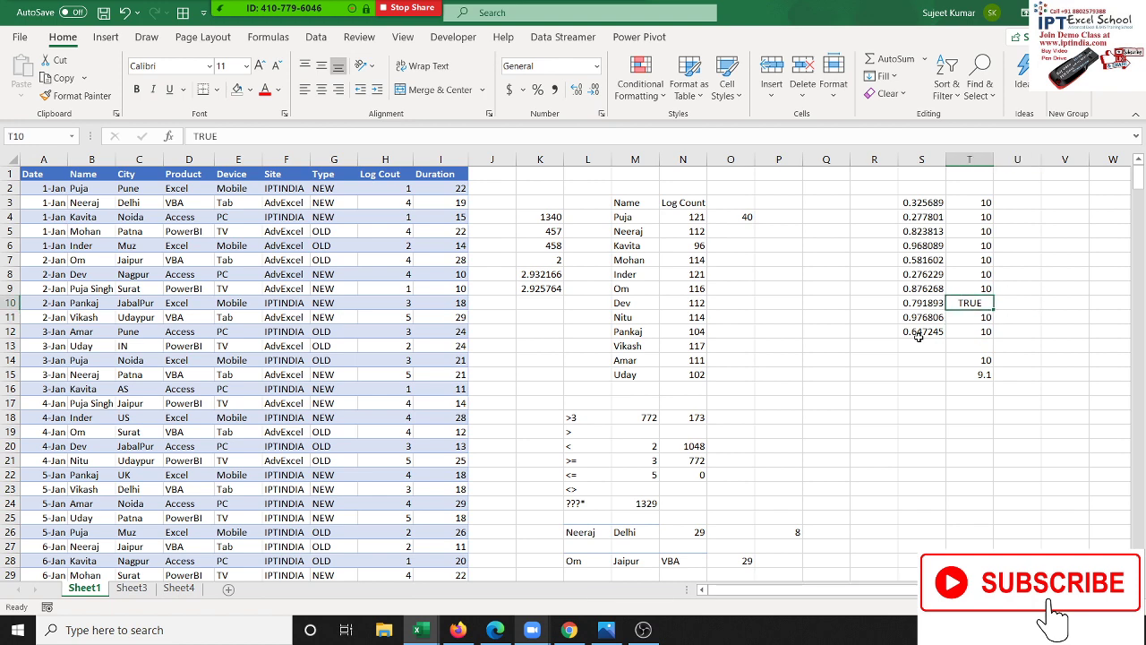
key(Up)
key(shift+Up)
key(ctrl+Up)
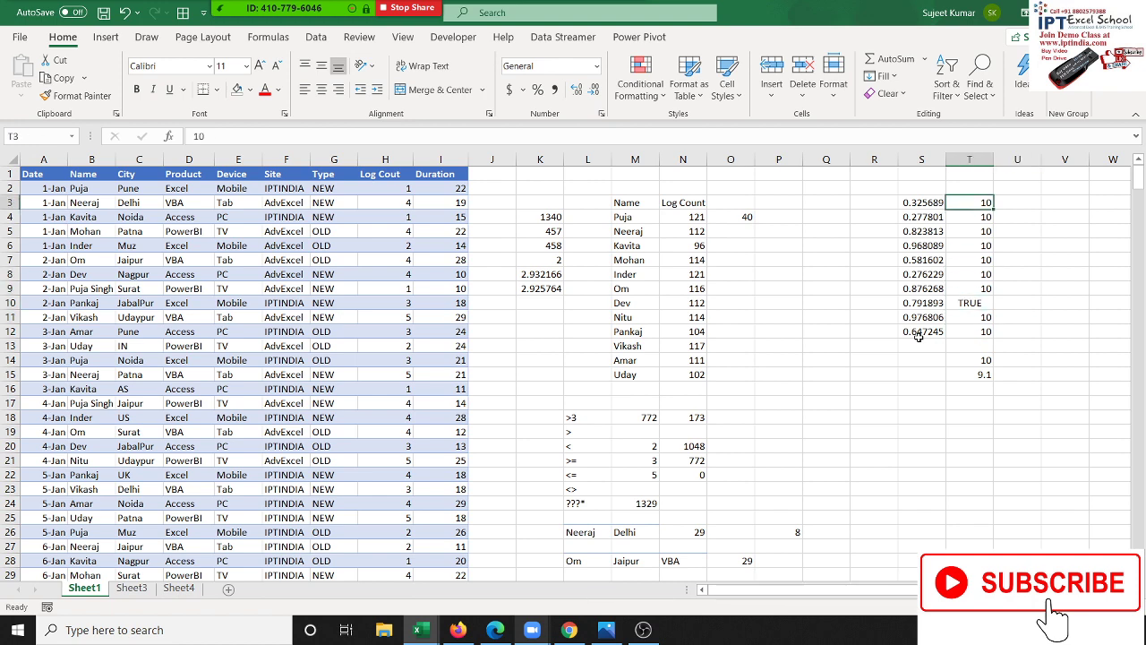
key(ctrl+shift+Down)
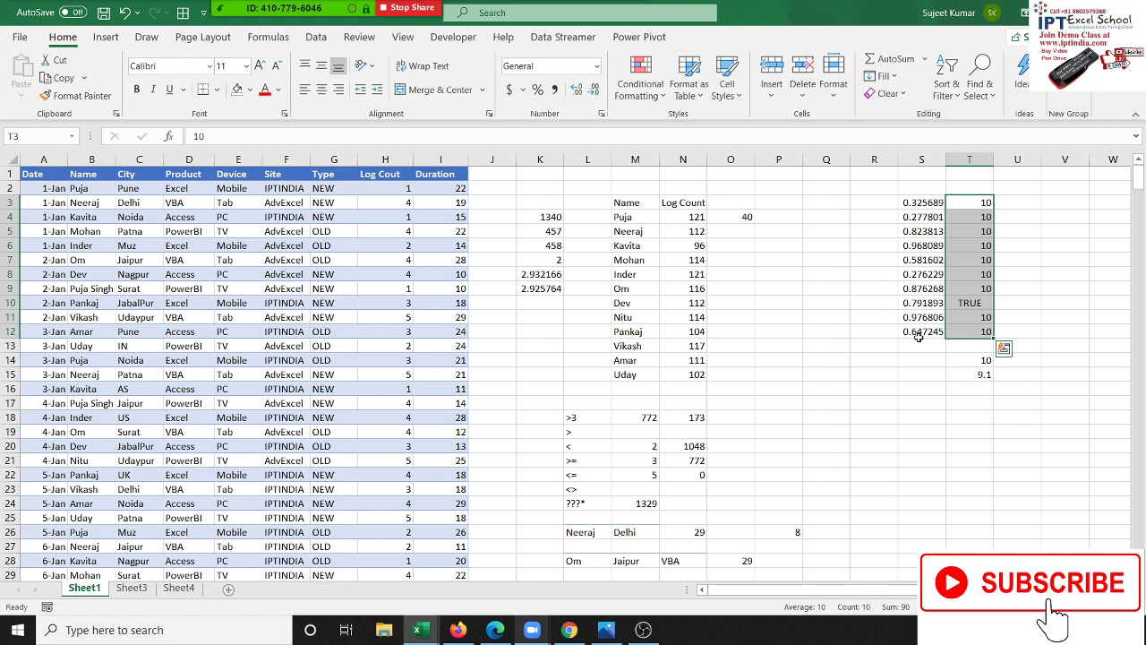
key(Left)
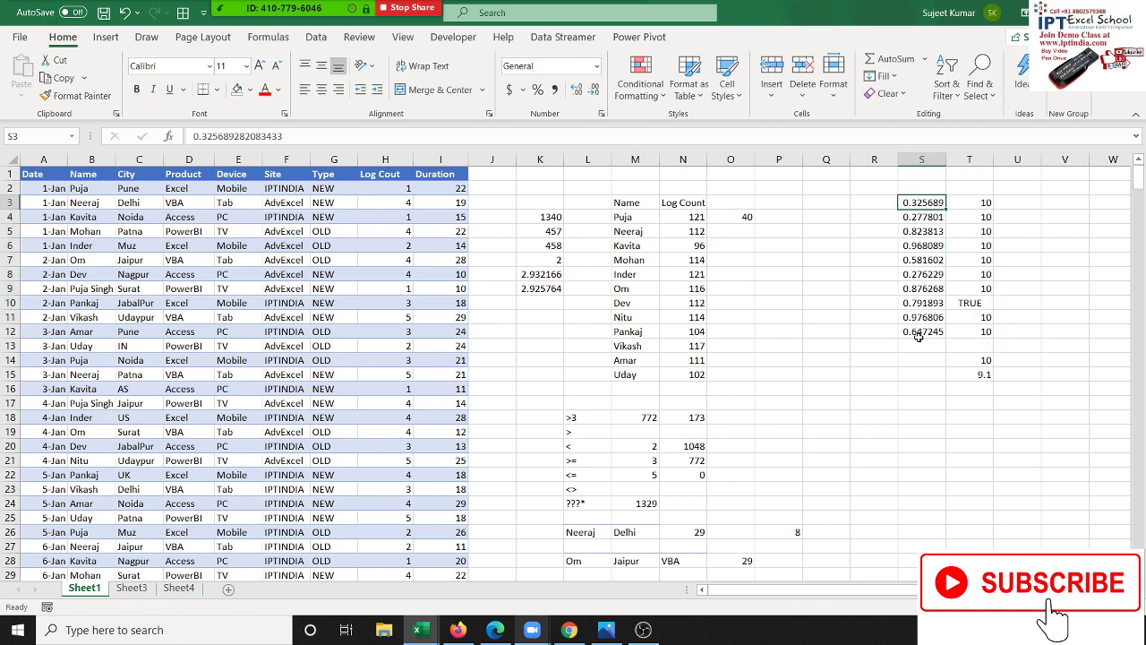
key(Left)
key(Left)
key(Left)
key(Left)
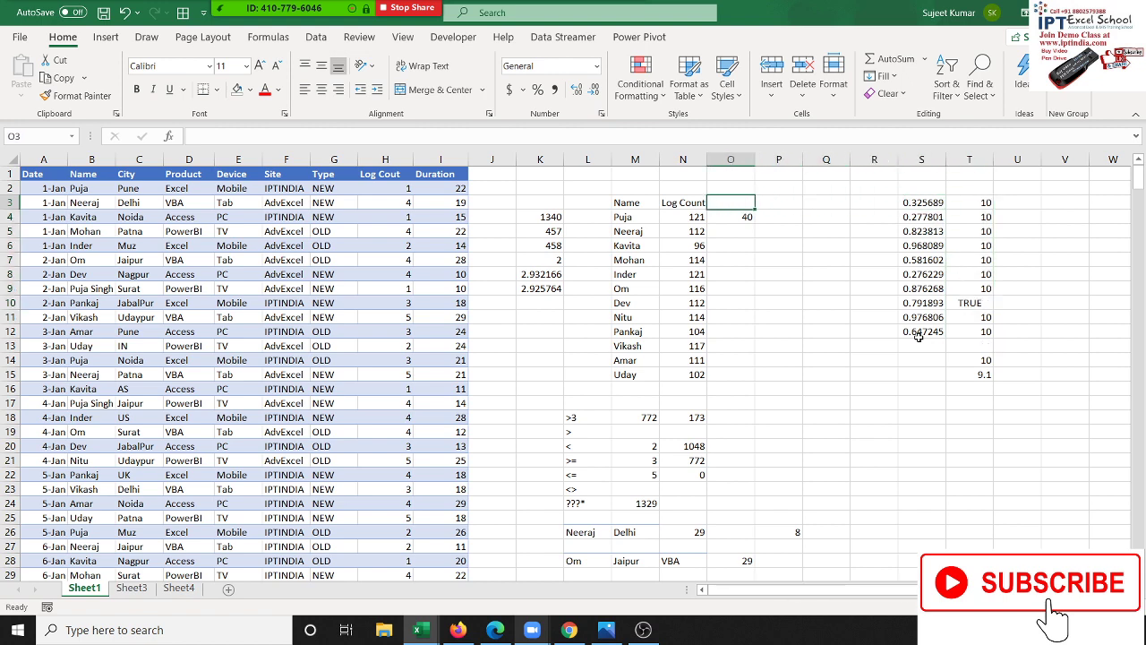
key(Left)
key(Right)
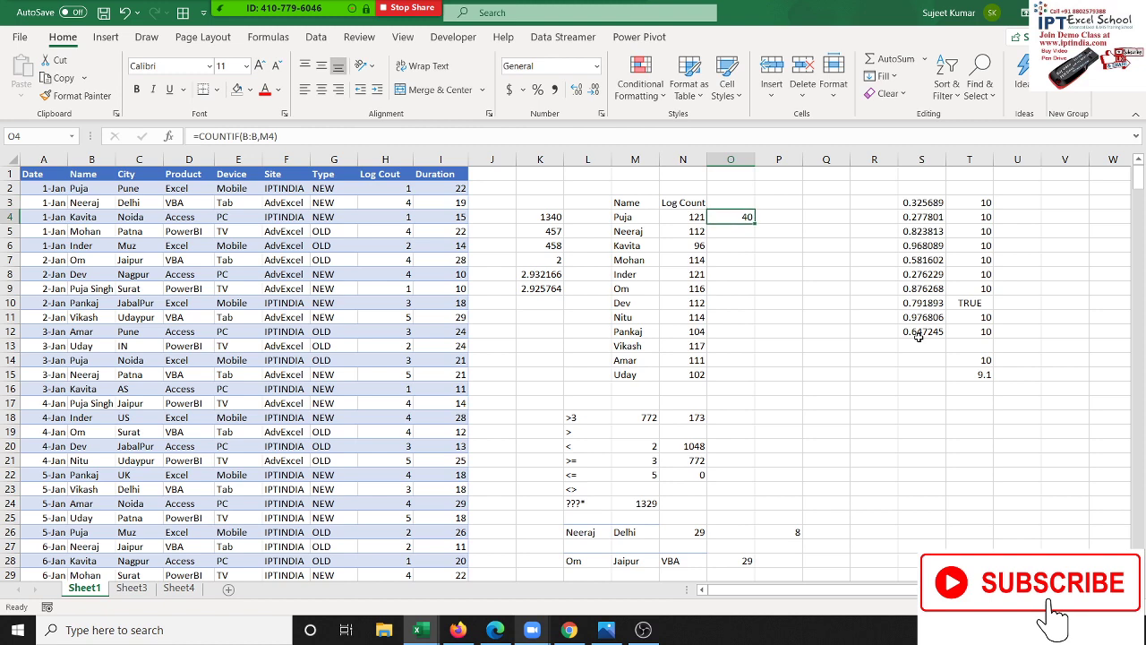
key(Left)
key(Left)
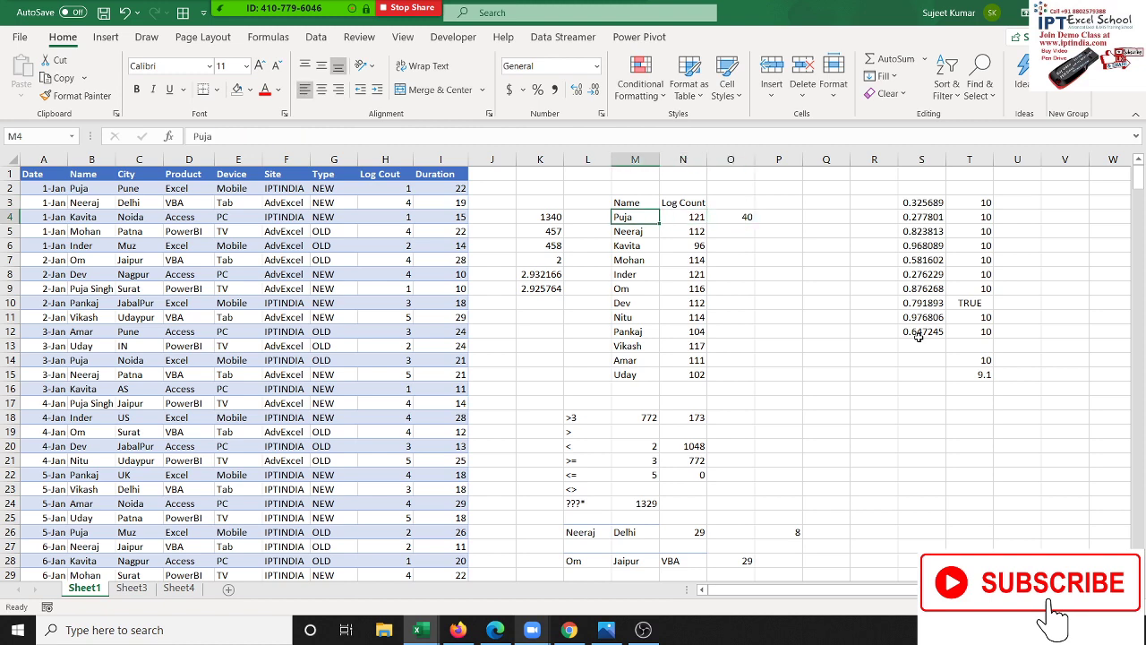
key(Right)
key(Right)
key(Right)
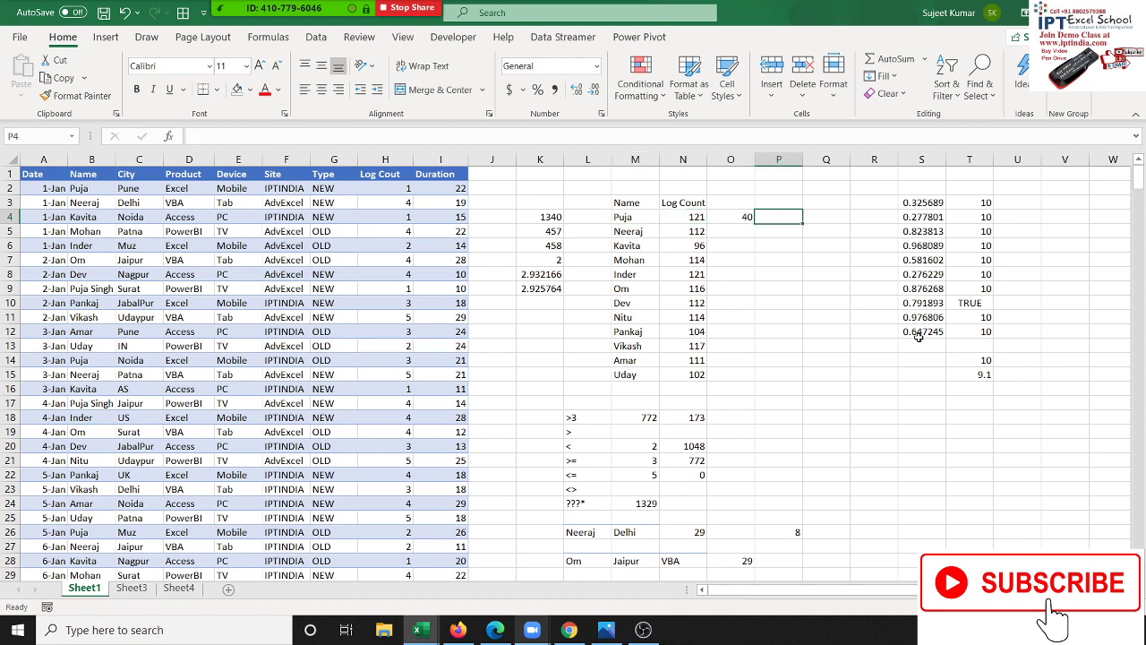
Enter =AVERAGEIF(B:B,M4,H:H) in P4, returning 2.9 for Puja
text(=A)
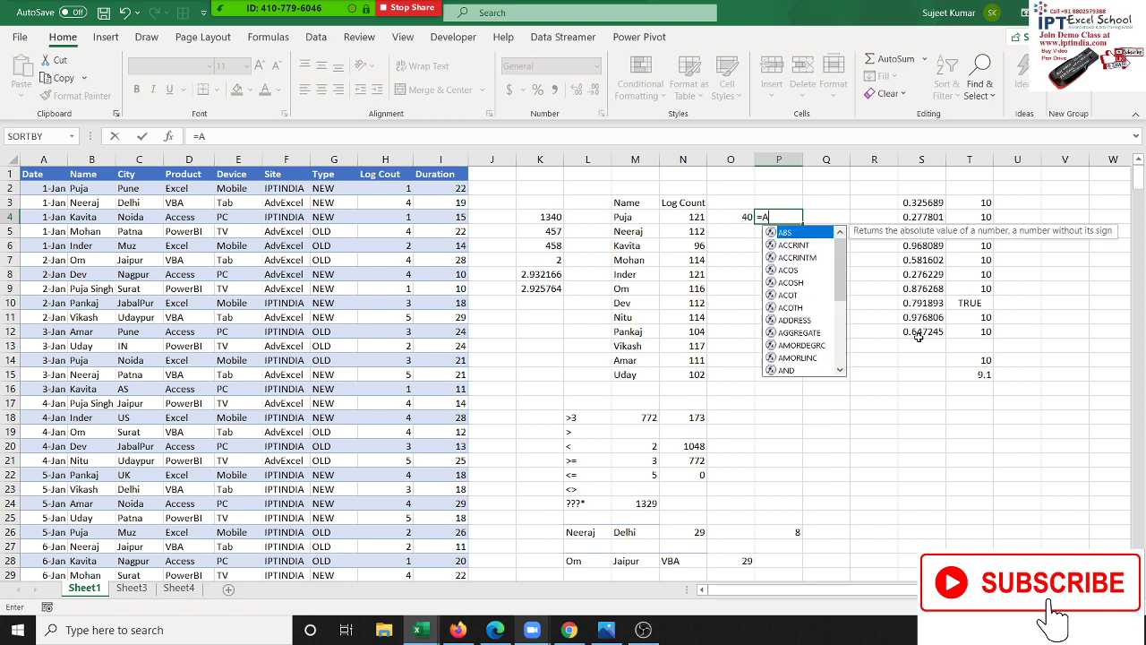
text(V)
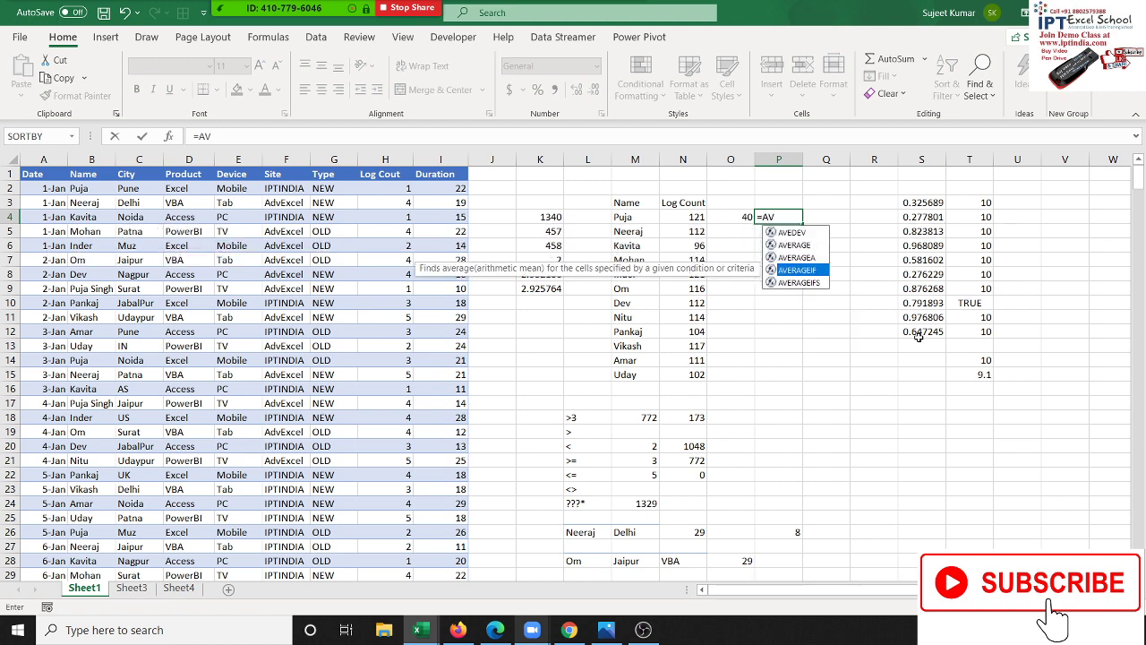
key(Tab)
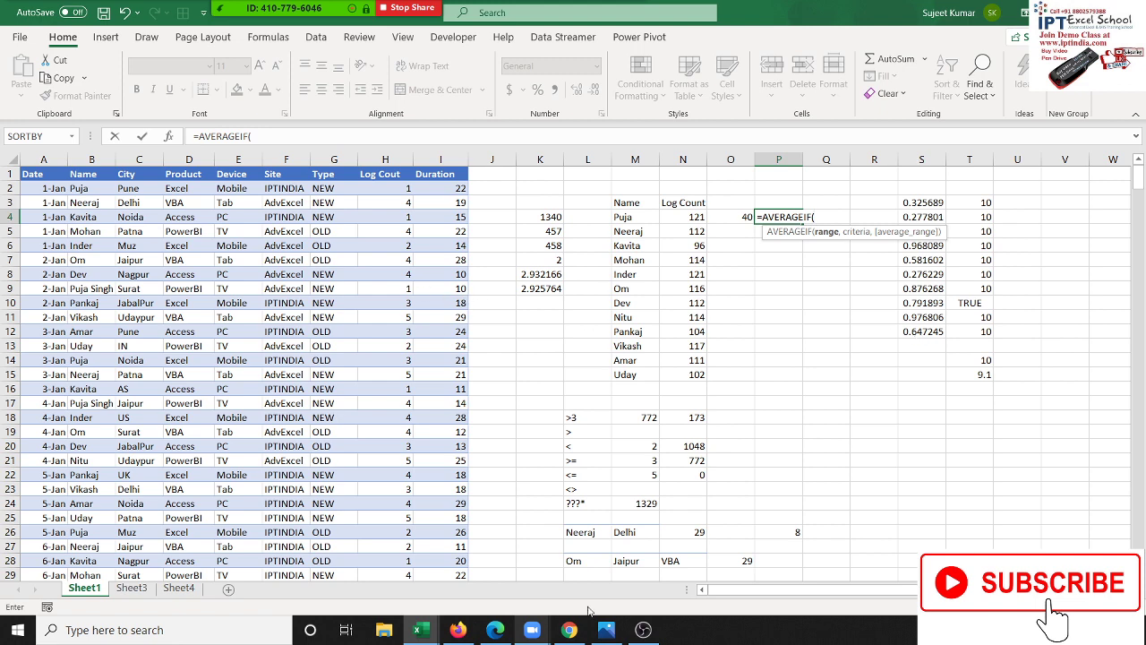
click(98, 160)
text(,)
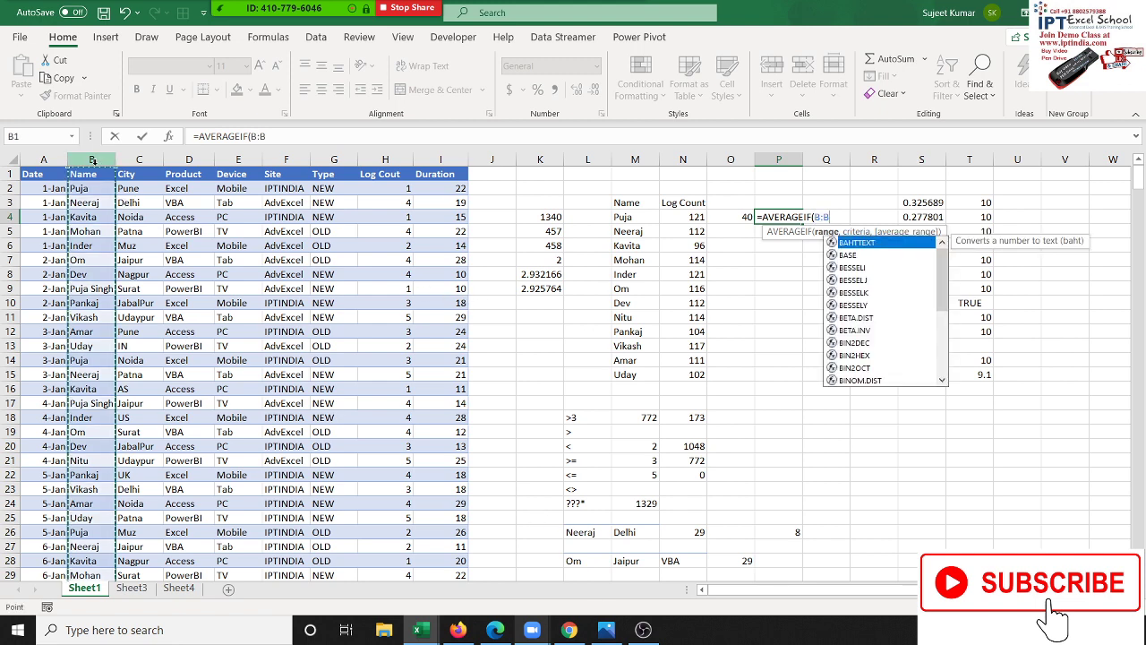
click(635, 216)
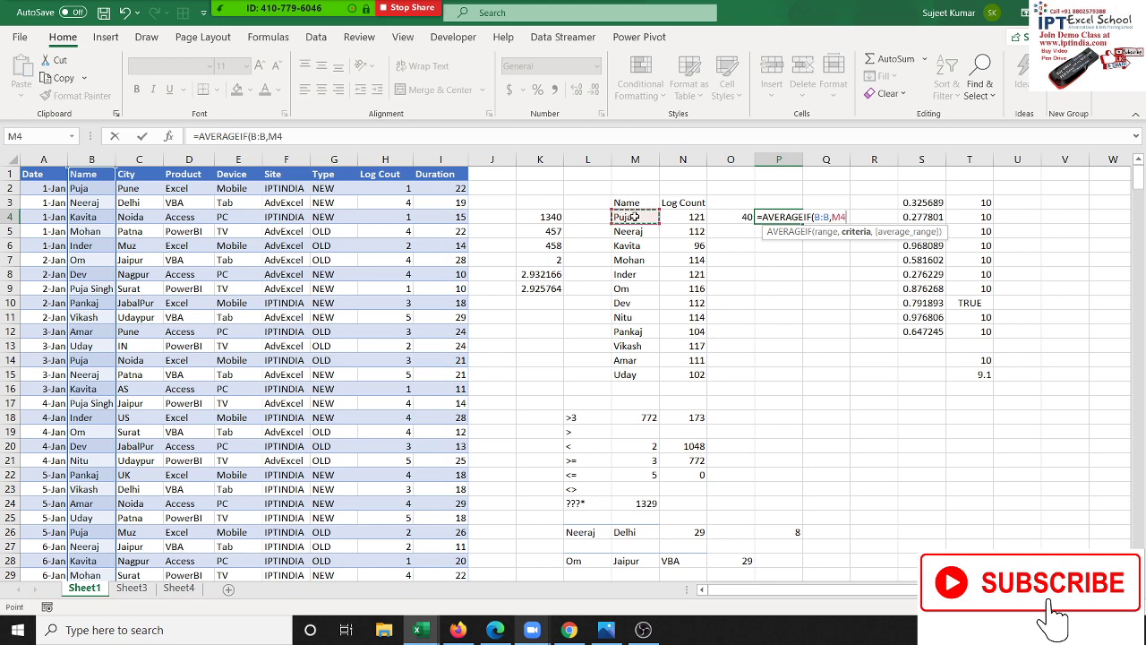
text(,)
click(394, 158)
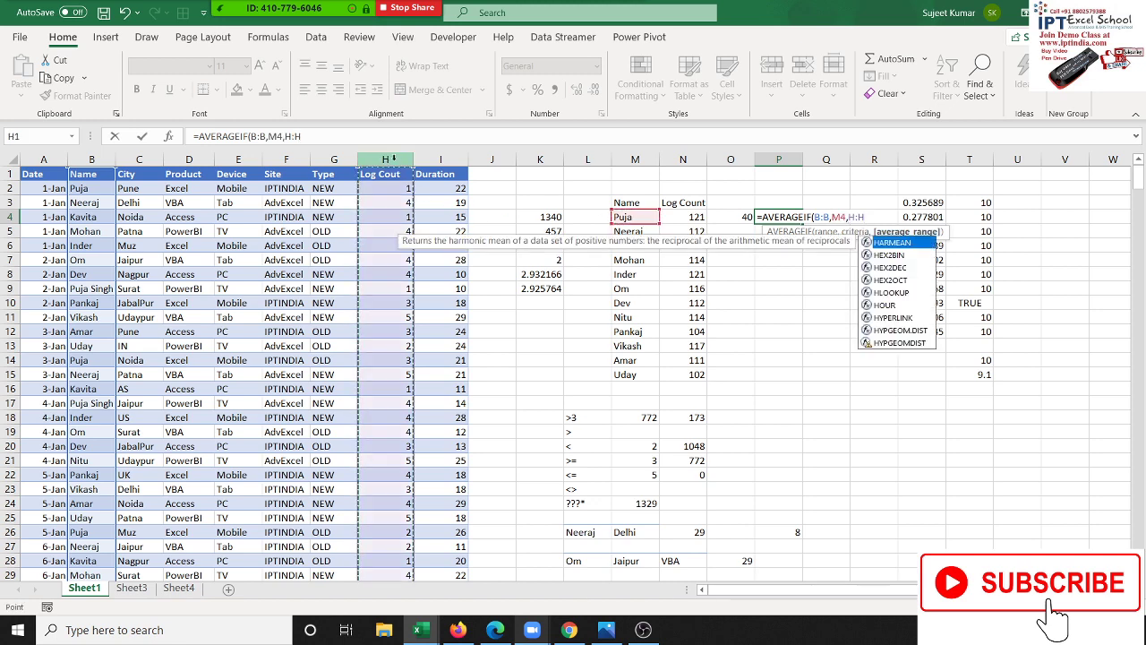
key(Return)
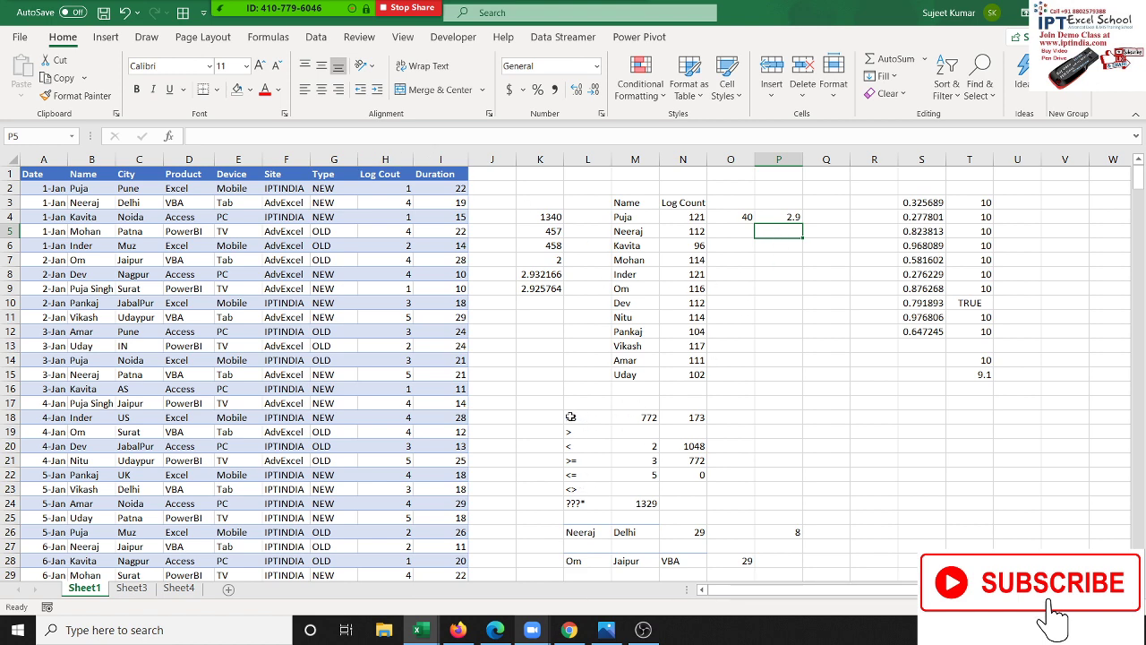
drag(587, 416, 588, 503)
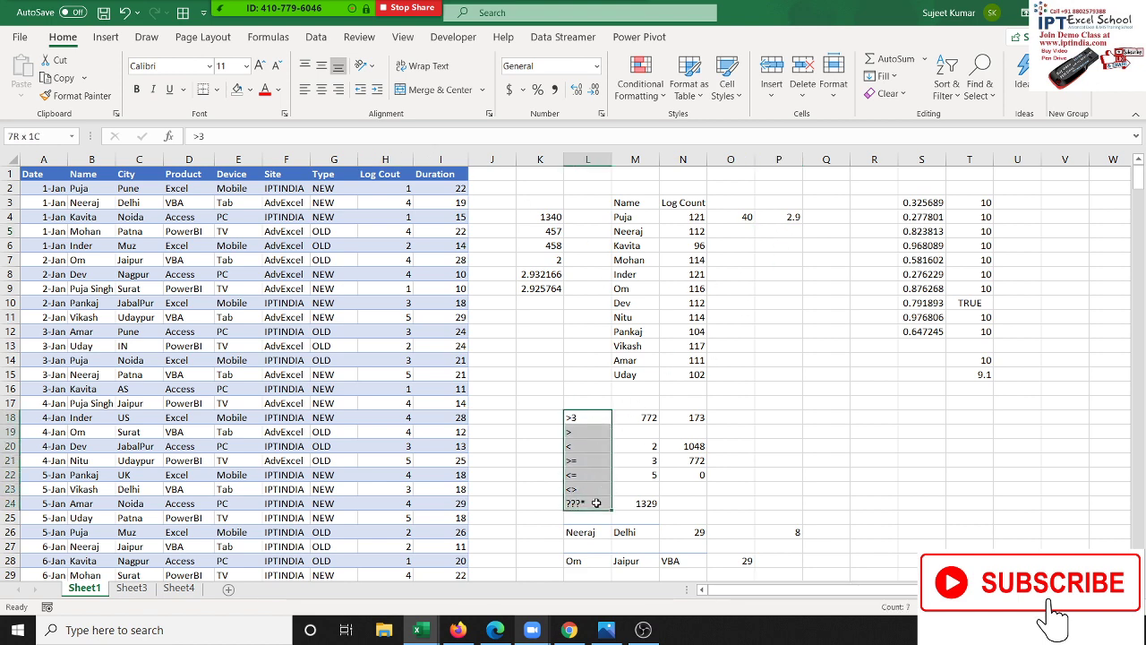
In P28 start AVERAGEIFS averaging column H, with Name column B matching Om in L28
click(790, 559)
text(=A)
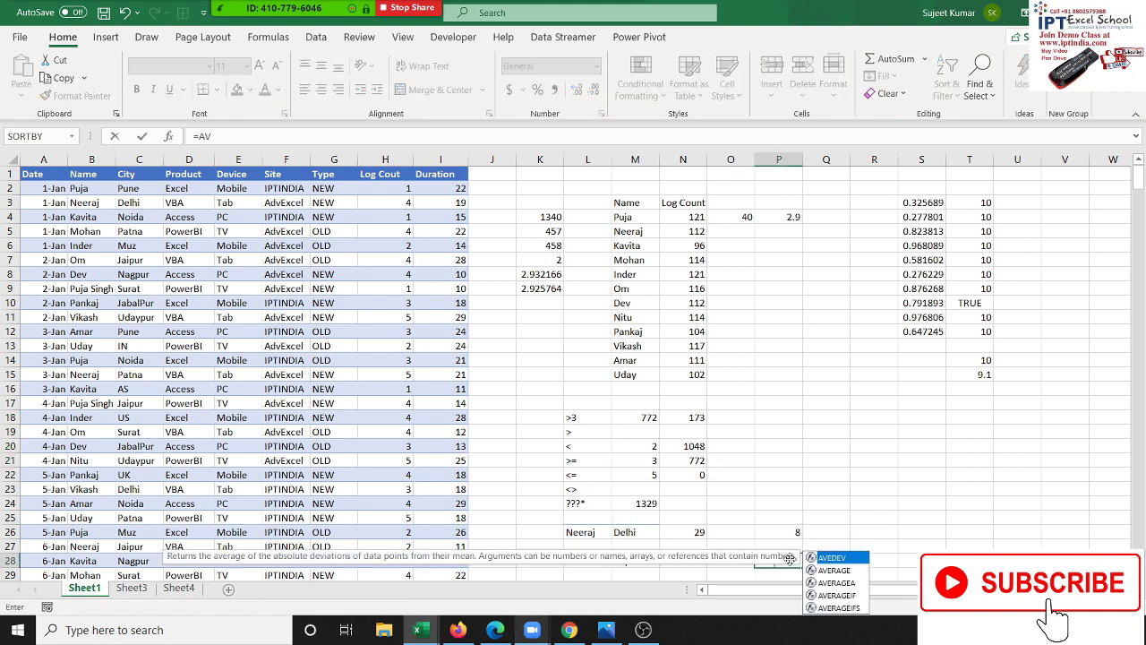
text(V)
key(Down)
key(Down)
key(Down)
key(Tab)
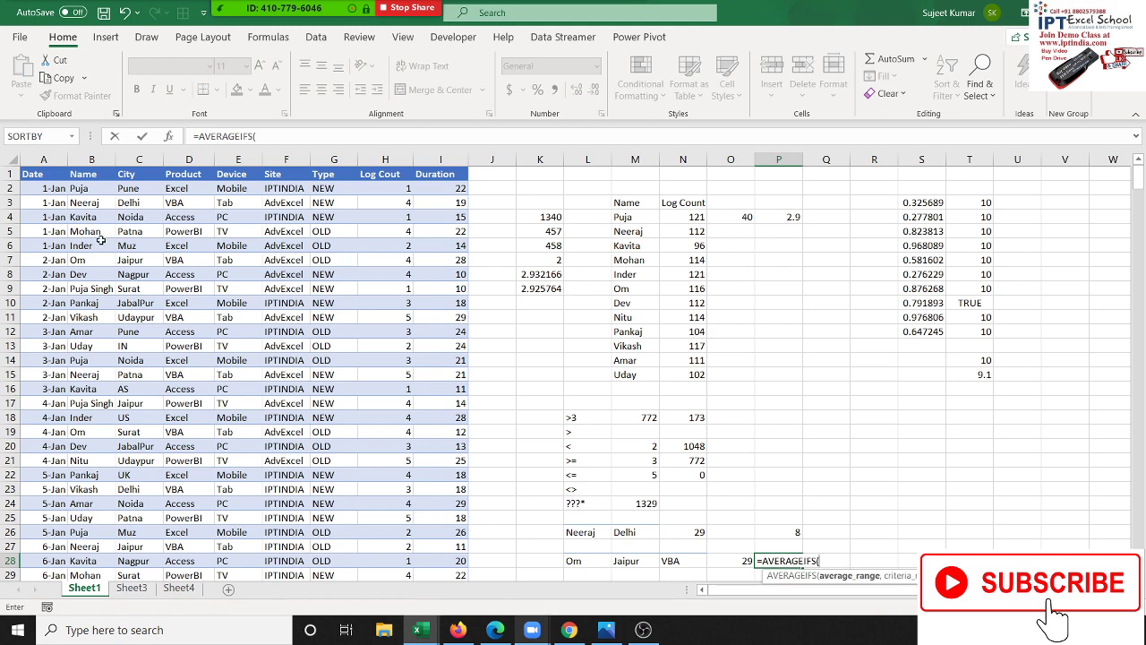
click(382, 160)
text(,)
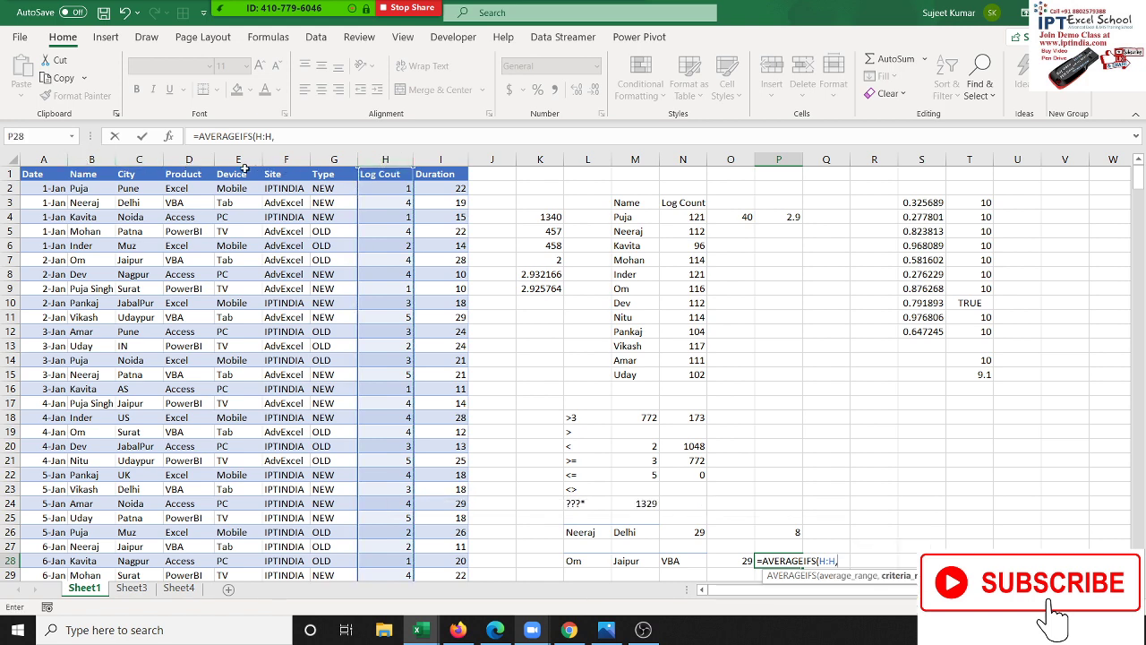
click(91, 160)
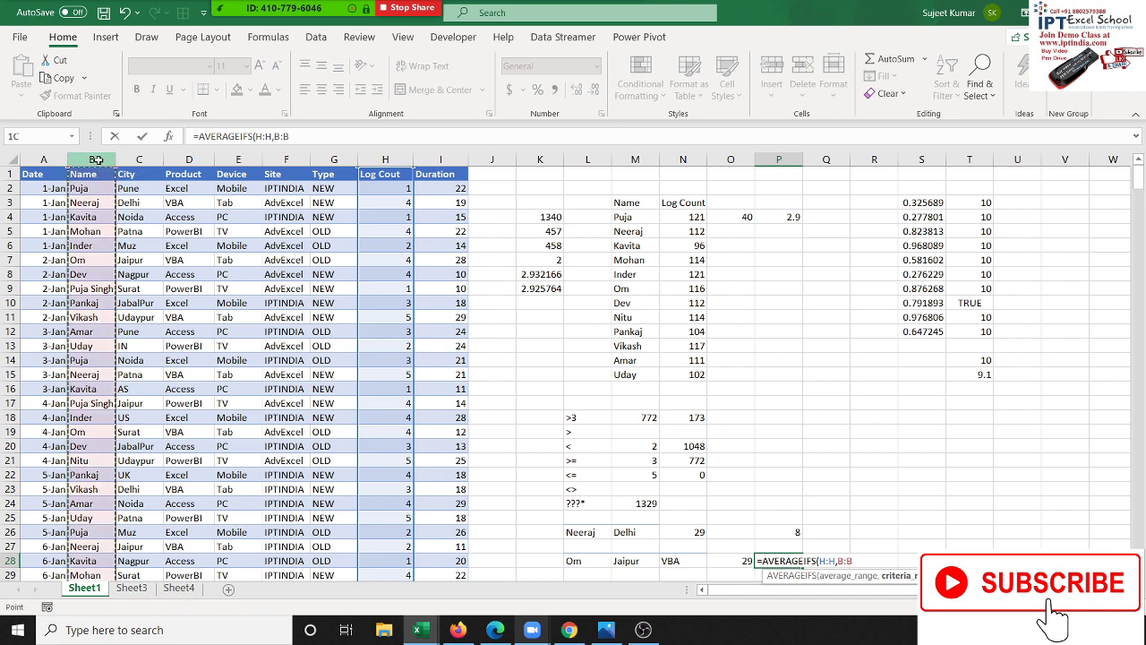
text(,)
click(588, 561)
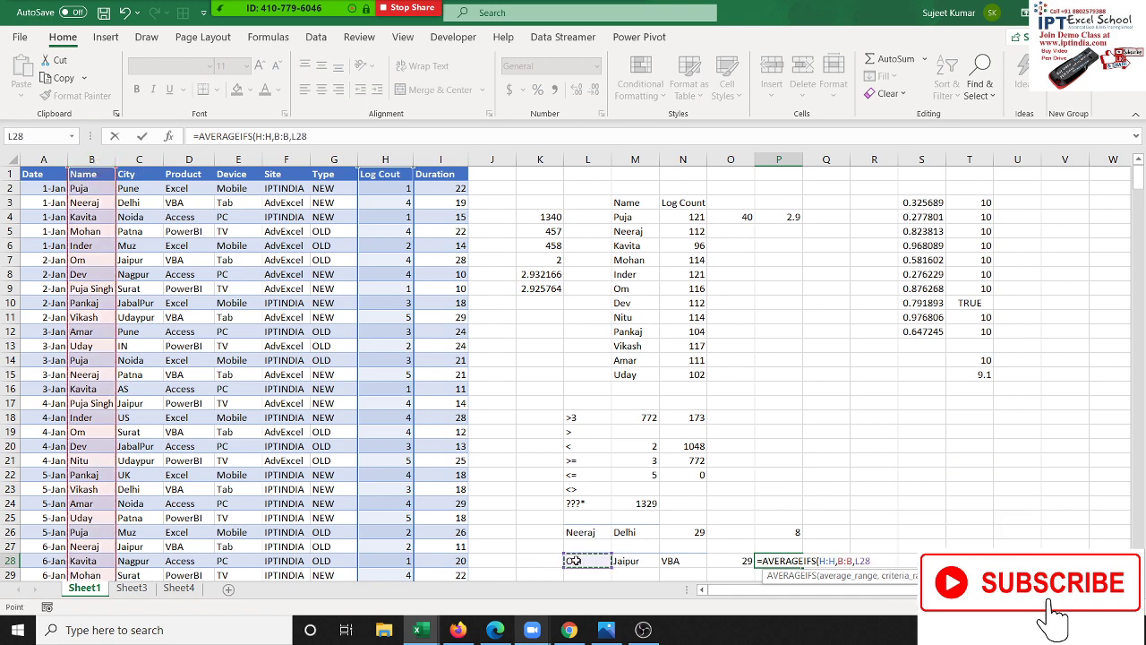
text(,)
Add City (Jaipur, M28) and Product (VBA, N28) criteria, fixing the missing argument, giving 3.625
click(139, 160)
text(,C:C,M28)
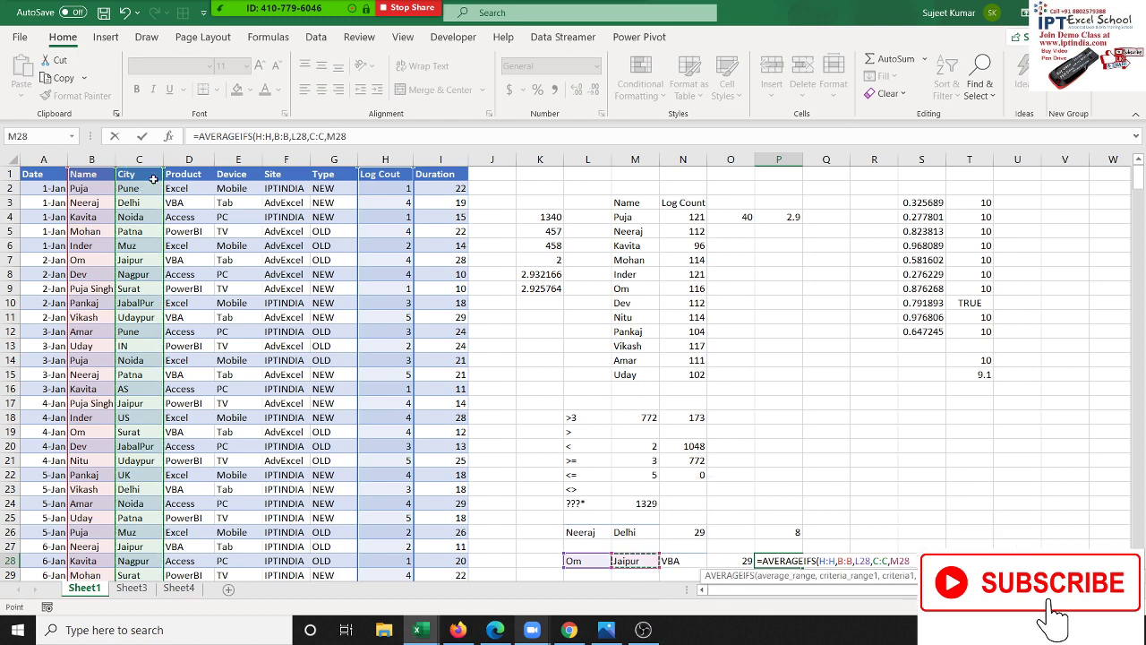
click(178, 161)
text(,)
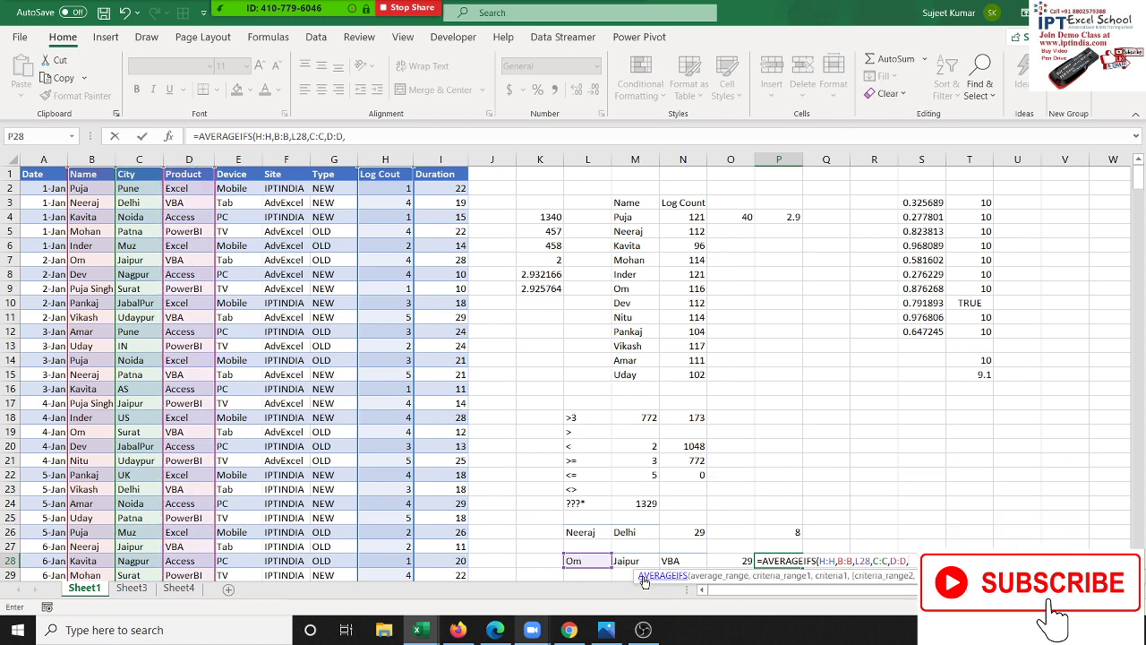
click(672, 560)
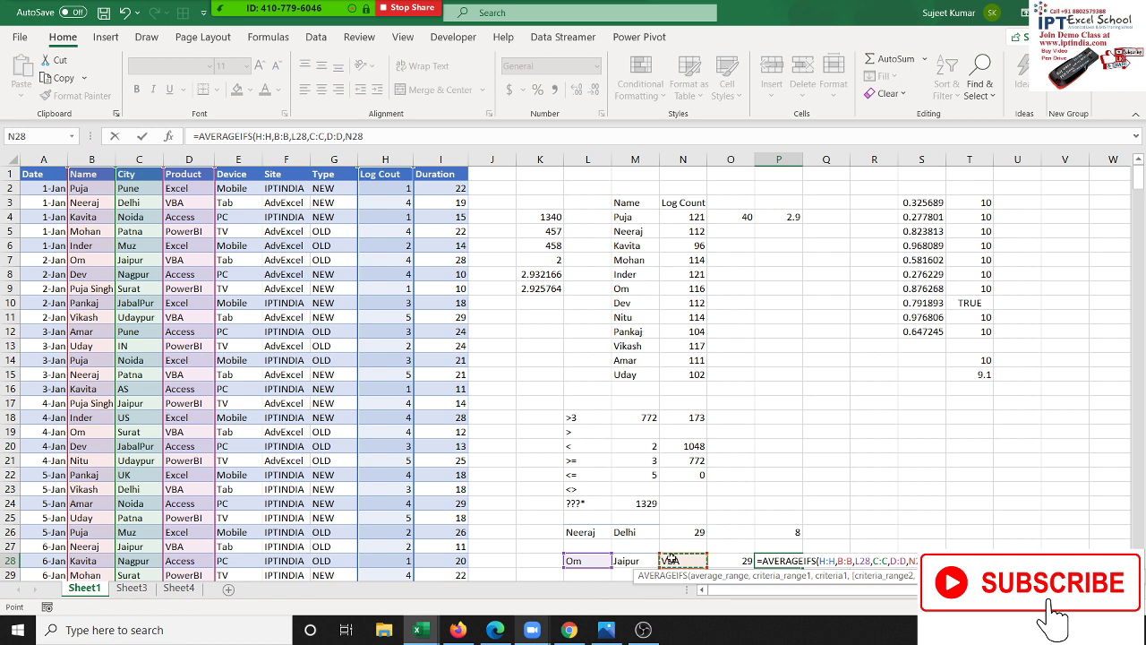
key(Return)
key(Return)
click(624, 559)
text(,)
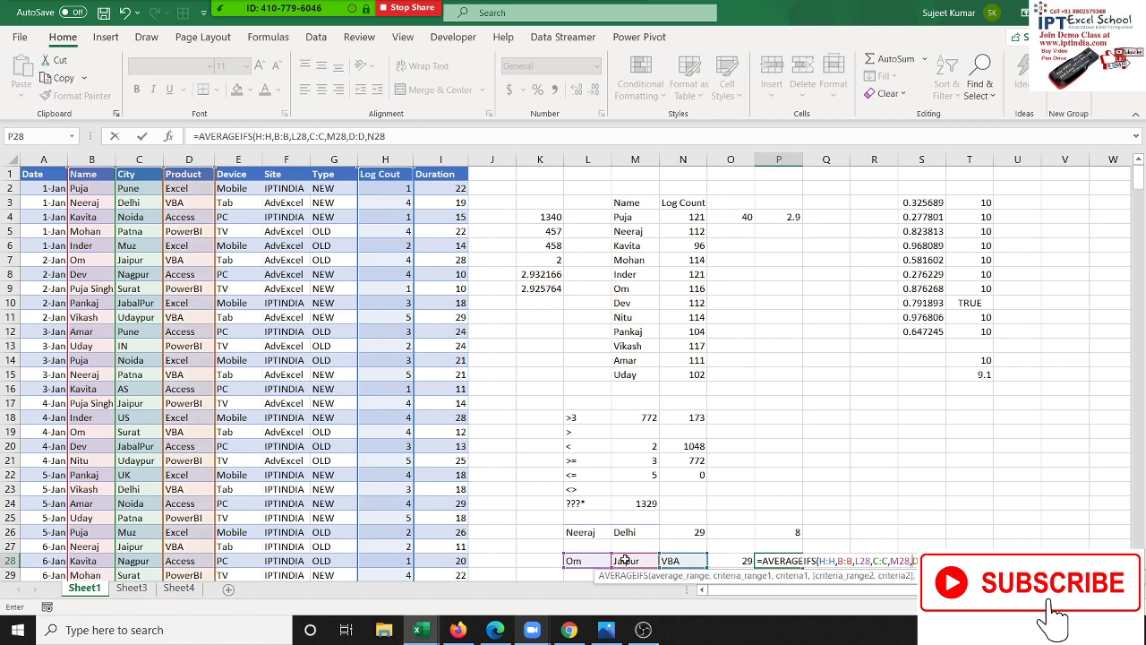
key(Return)
key(Up)
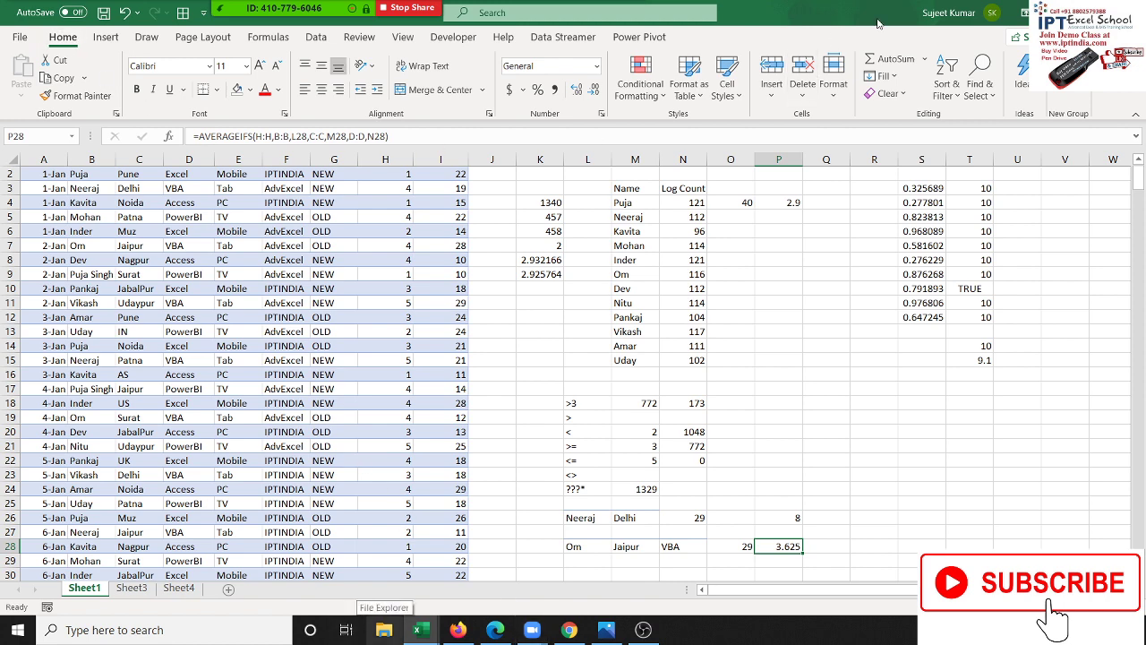
Open P28's AVERAGEIFS formula in edit mode and highlight its H:H Log Cout average range
scroll(81, 49, up, 1)
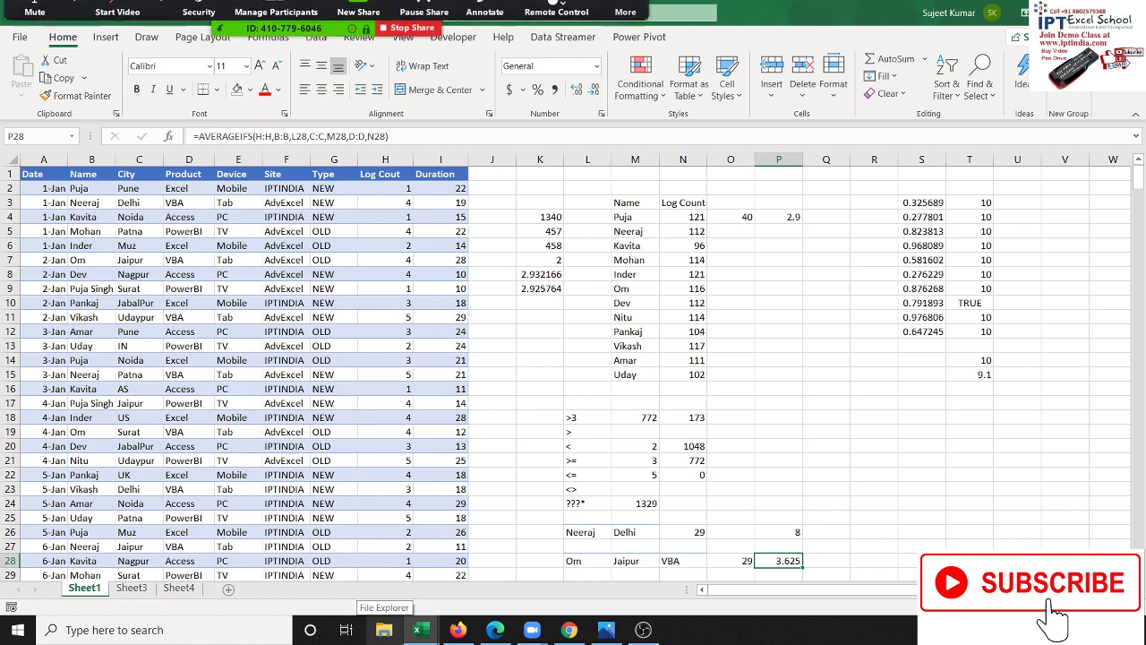
click(627, 20)
key(Escape)
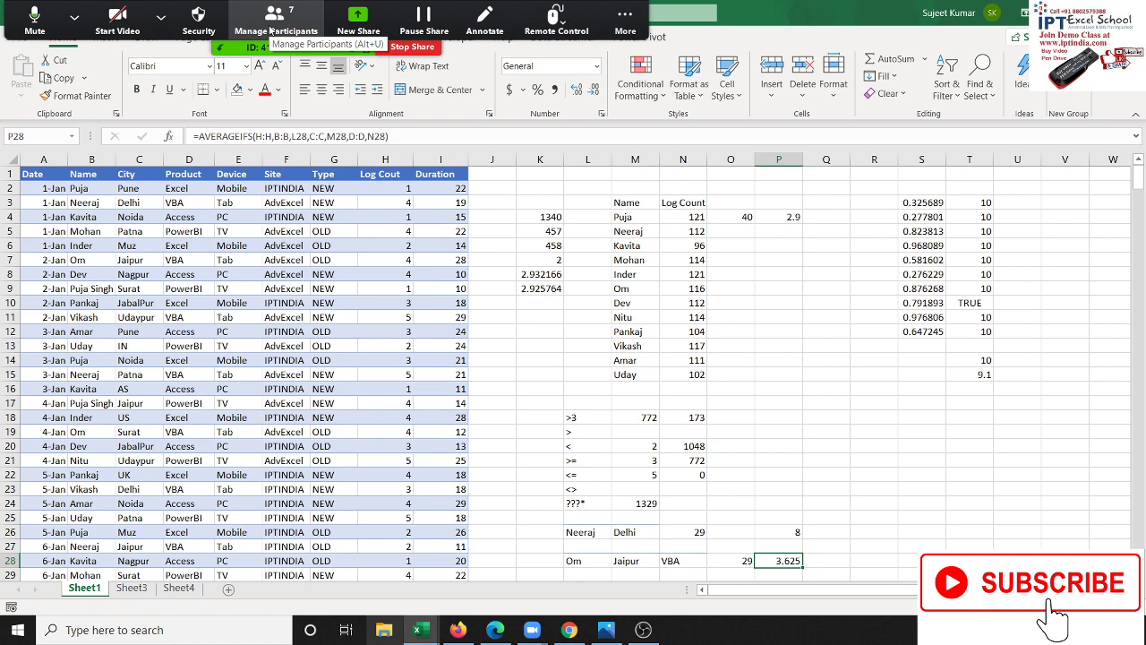
double_click(792, 561)
double_click(823, 561)
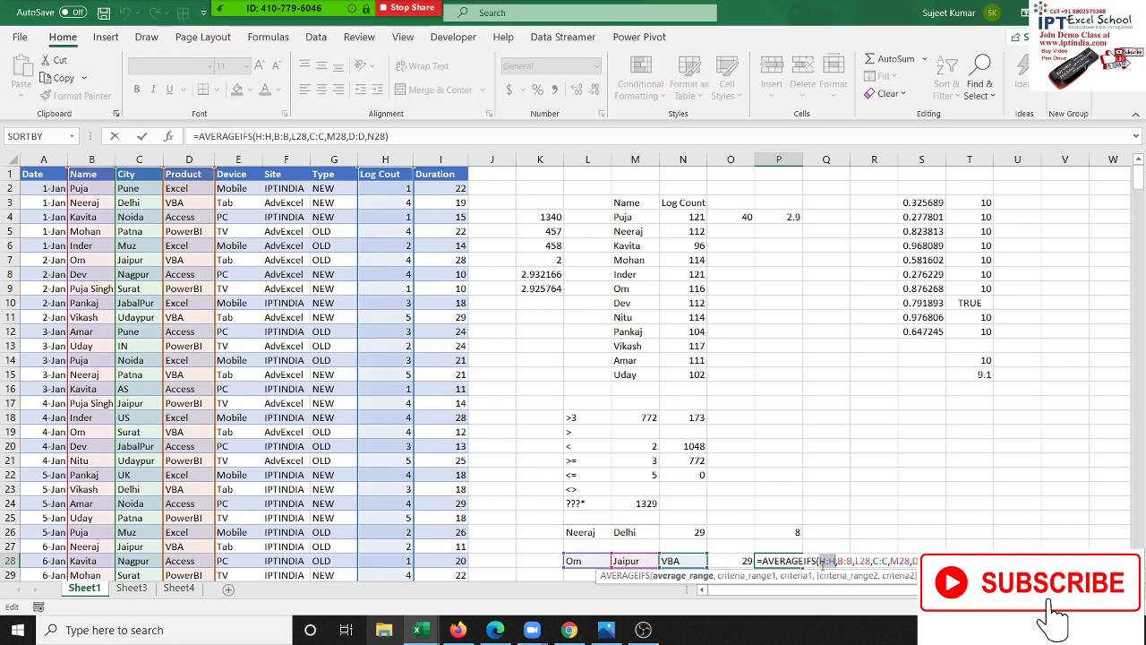